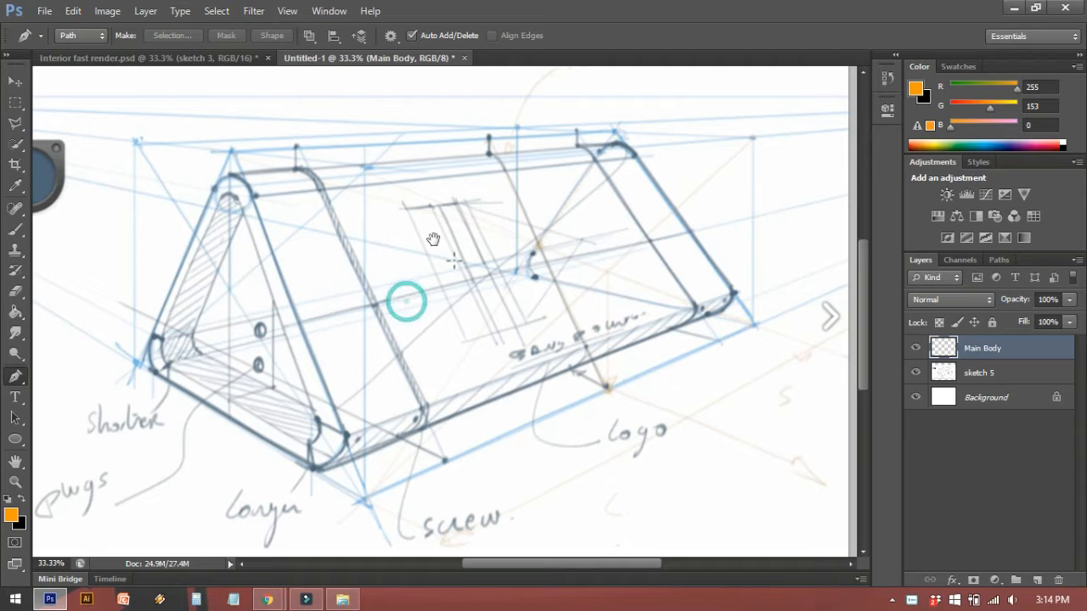
# Start a Pen path along the body's top edge, from the rear upper corner to the triangular front end's apex
pyautogui.moveTo(398, 255)
pyautogui.mouseDown()
pyautogui.moveTo(442, 221)
pyautogui.moveTo(399, 250)
pyautogui.moveTo(410, 316)
pyautogui.moveTo(483, 281)
pyautogui.mouseUp()
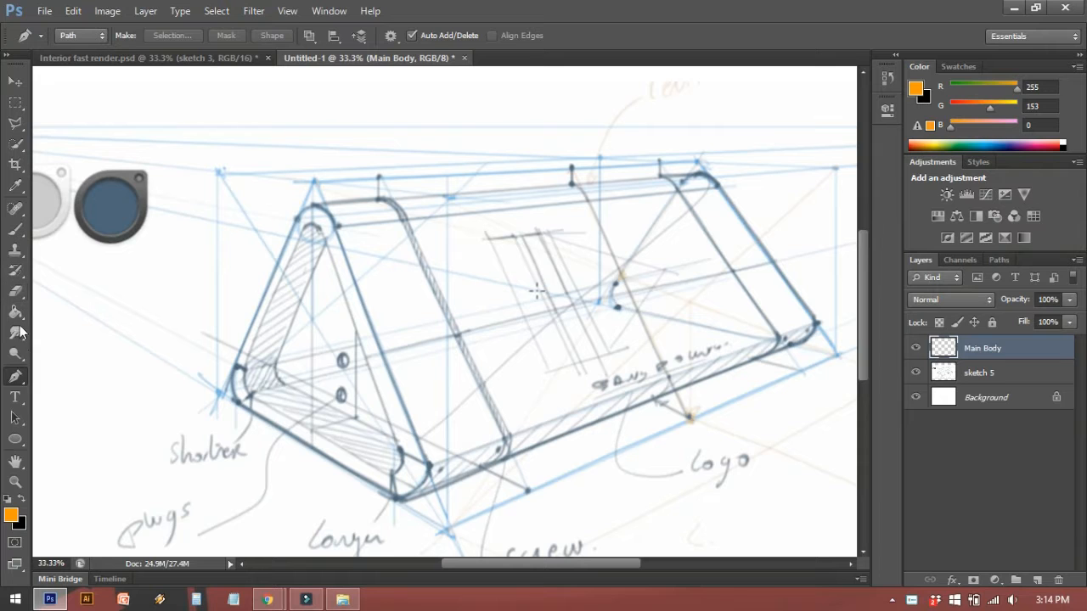
pyautogui.click(18, 376)
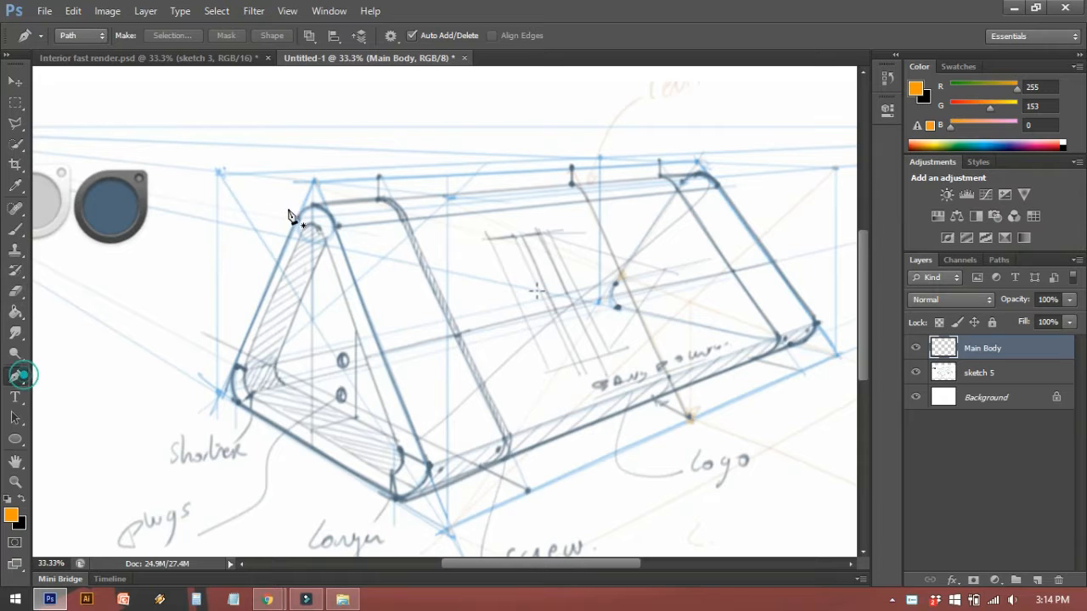
pyautogui.click(702, 179)
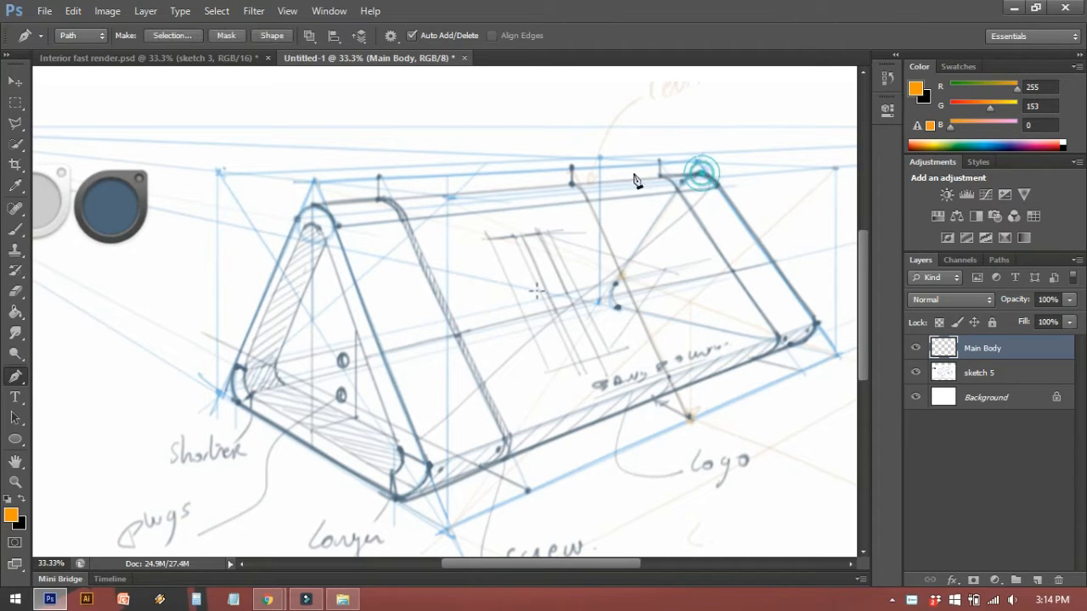
pyautogui.click(312, 204)
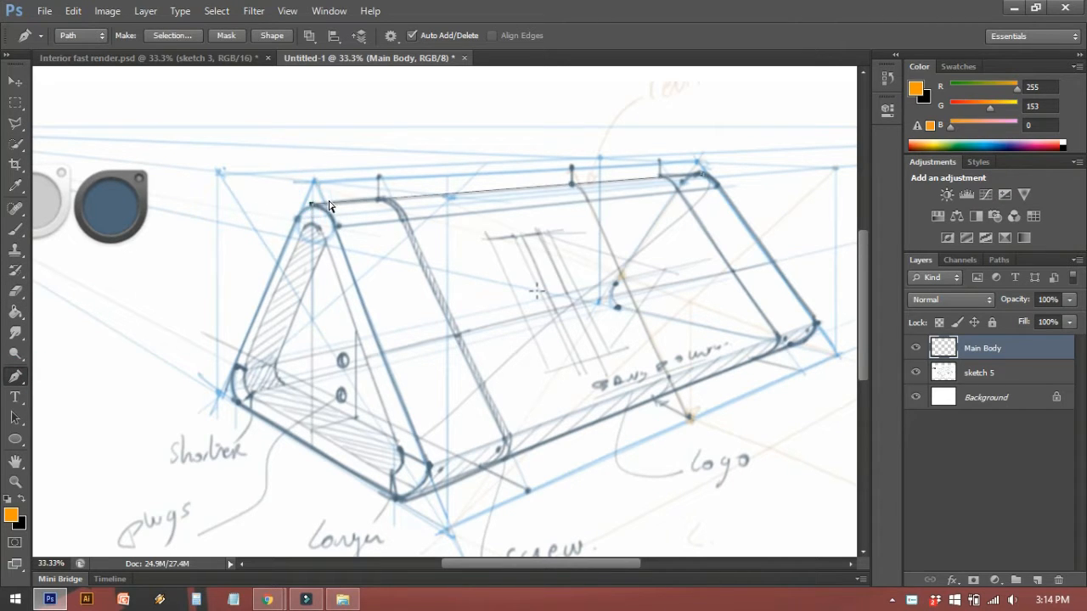
# Curve the path around the rounded apex of the triangular end, and trim the curve handle at its lower anchor
pyautogui.hotkey('ctrl', '+')
pyautogui.moveTo(329, 204); pyautogui.dragTo(390, 166)
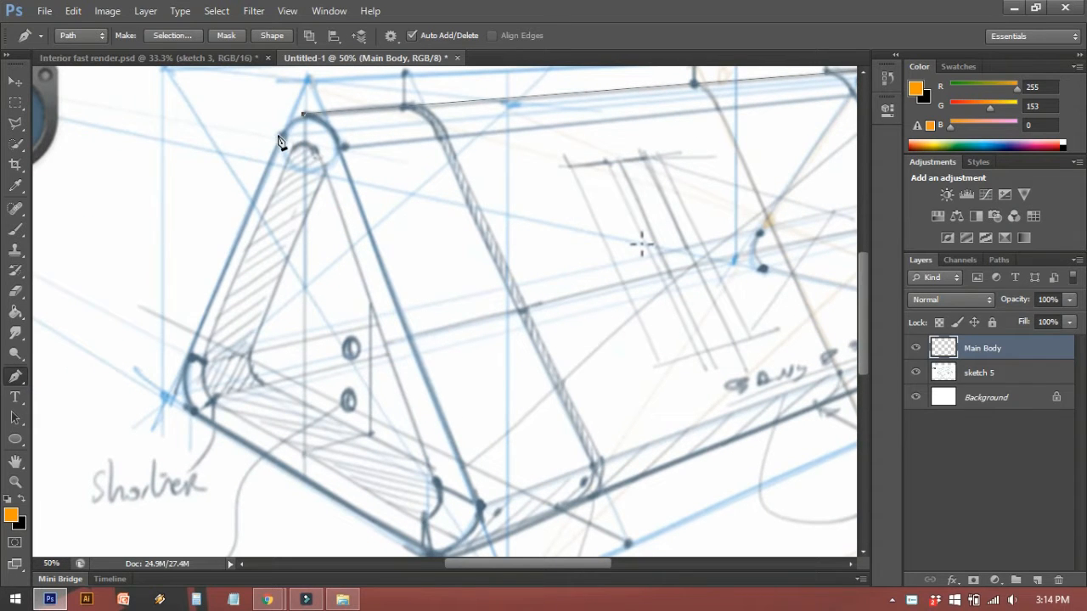
pyautogui.moveTo(282, 138); pyautogui.dragTo(267, 162)
pyautogui.moveTo(303, 114); pyautogui.dragTo(306, 119)
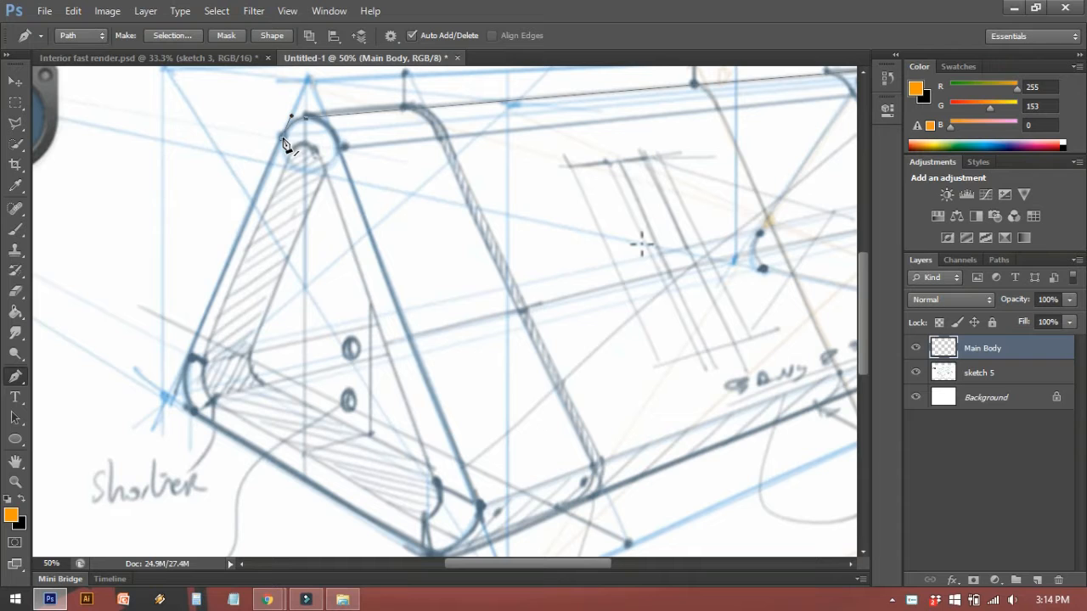
pyautogui.moveTo(284, 138); pyautogui.dragTo(273, 161)
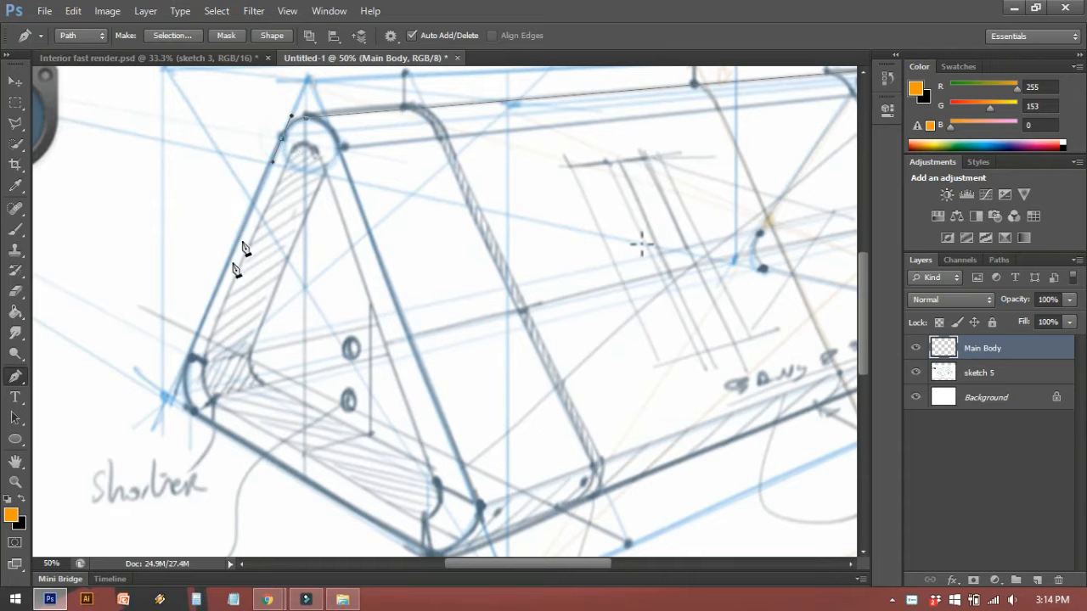
pyautogui.click(284, 140)
# Continue the path down the slanted outer edge, around the rounded lower corner and along the base to the nearest bottom corner
pyautogui.moveTo(190, 358); pyautogui.dragTo(215, 433)
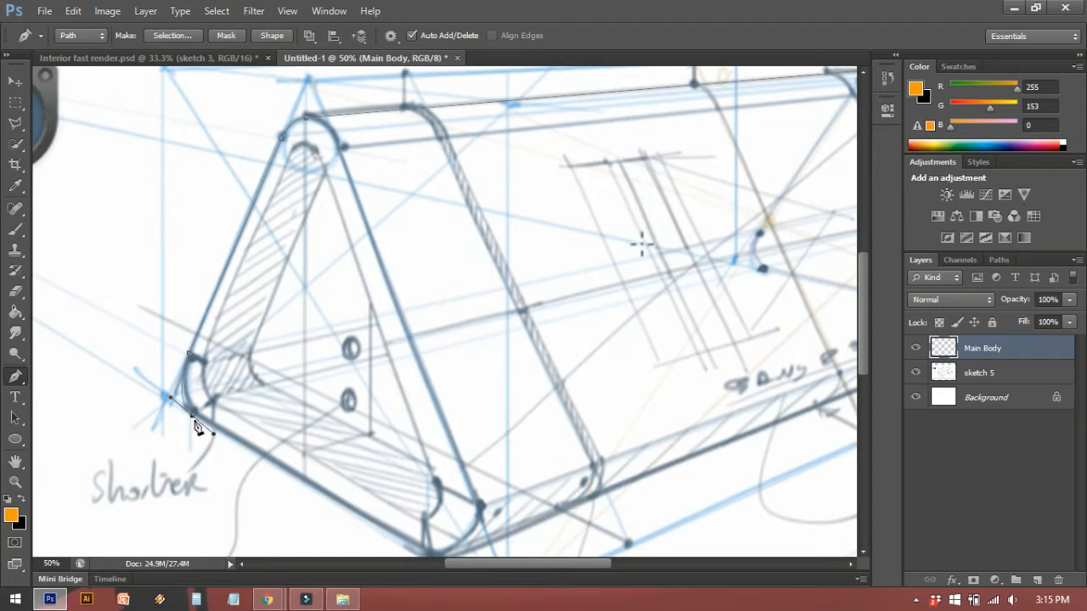
pyautogui.click(194, 416)
pyautogui.click(194, 416)
pyautogui.moveTo(390, 490); pyautogui.dragTo(328, 413)
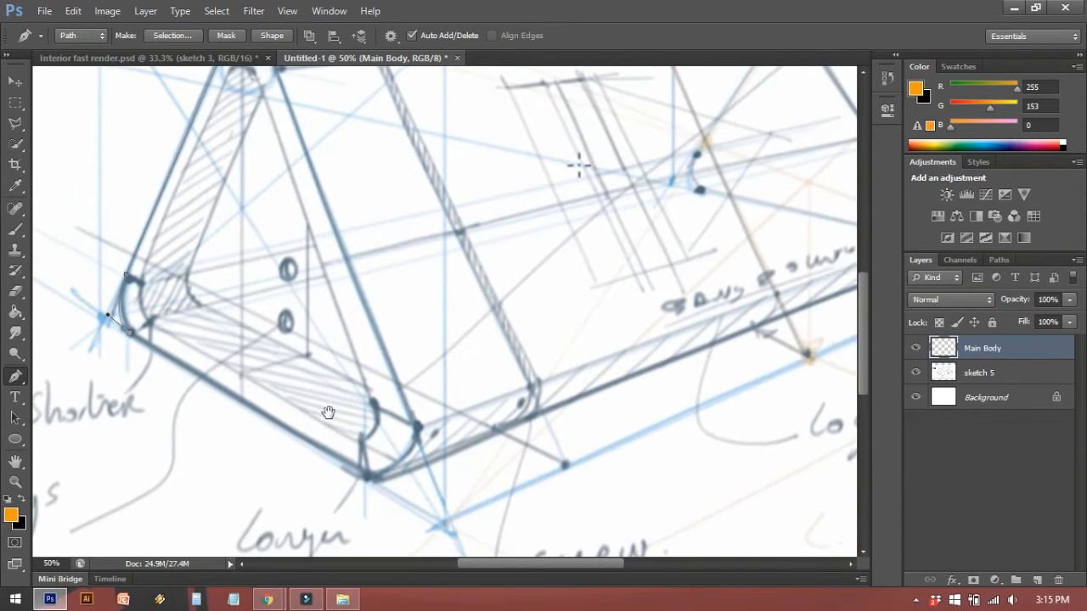
pyautogui.click(370, 478)
# Trace the long lower edge, the rounded far corner and the far slanted edge, closing the path at the rear upper corner
pyautogui.click(392, 474)
pyautogui.moveTo(817, 340); pyautogui.dragTo(580, 399)
pyautogui.click(591, 349)
pyautogui.moveTo(608, 322); pyautogui.dragTo(605, 298)
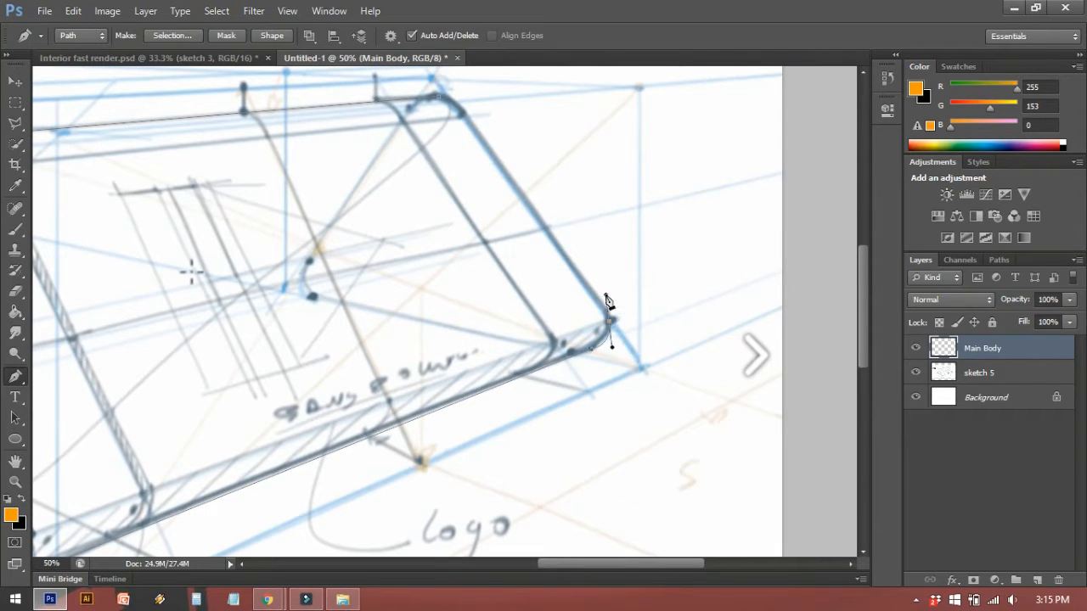
pyautogui.moveTo(529, 197); pyautogui.dragTo(562, 227)
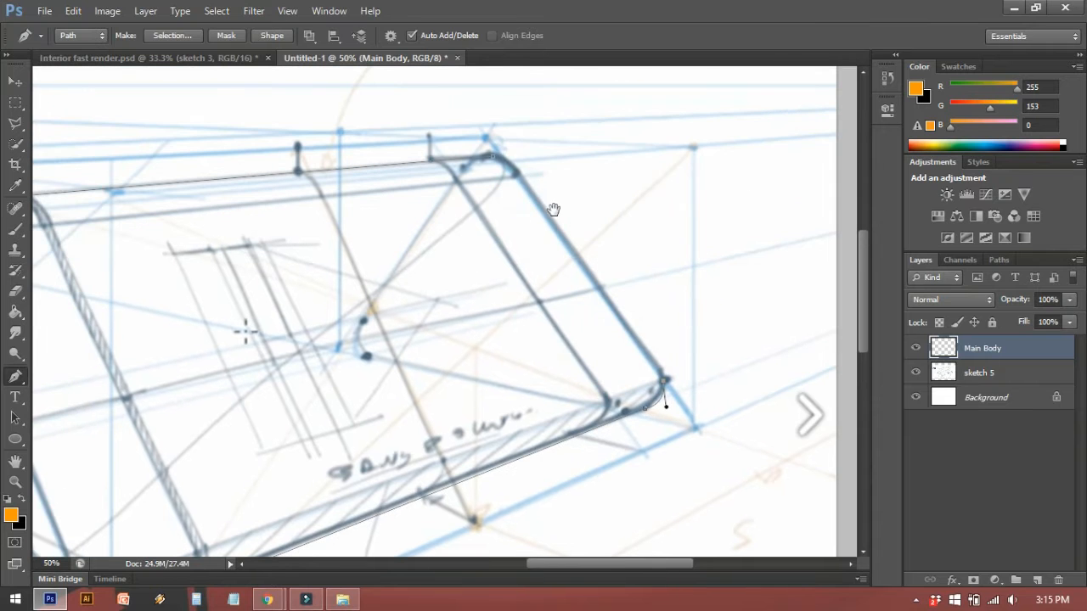
pyautogui.click(513, 166)
pyautogui.moveTo(493, 157); pyautogui.dragTo(475, 155)
# Convert the closed body path into a new anti-aliased selection with a feather radius of 0 pixels
pyautogui.moveTo(367, 220); pyautogui.dragTo(552, 94)
pyautogui.moveTo(441, 207)
pyautogui.mouseDown()
pyautogui.moveTo(466, 207)
pyautogui.moveTo(480, 263)
pyautogui.moveTo(552, 255)
pyautogui.moveTo(497, 253)
pyautogui.mouseUp()
pyautogui.rightClick(454, 197)
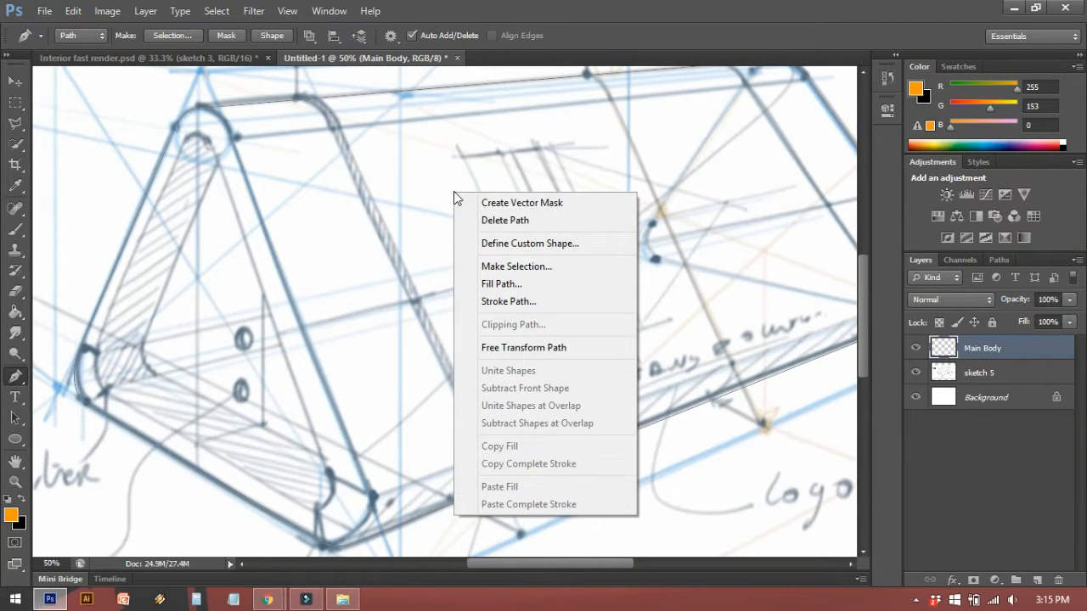
pyautogui.click(490, 266)
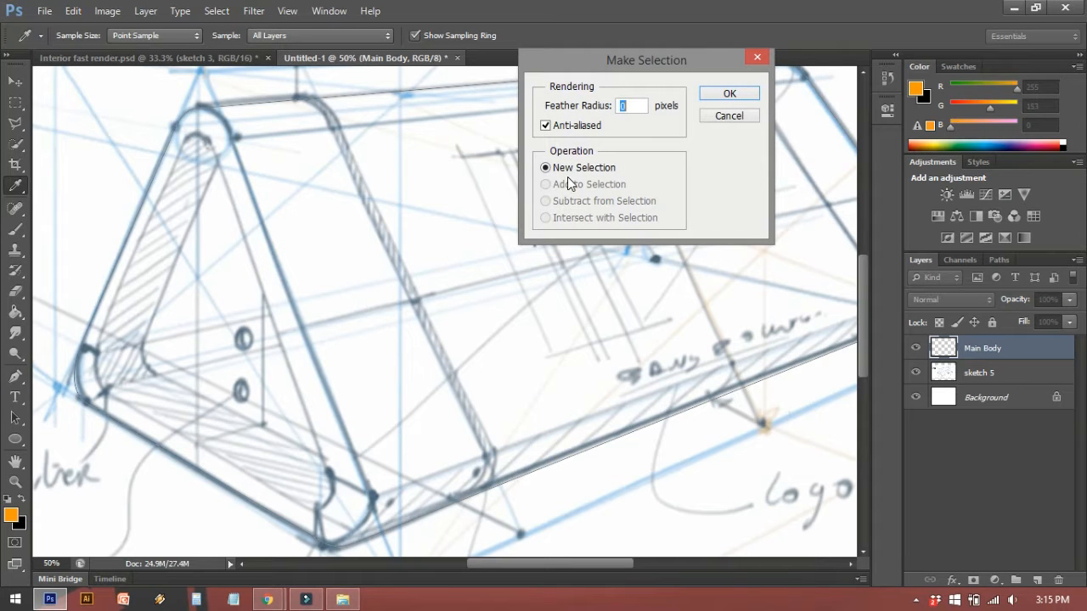
pyautogui.click(730, 96)
pyautogui.moveTo(660, 199); pyautogui.dragTo(614, 210)
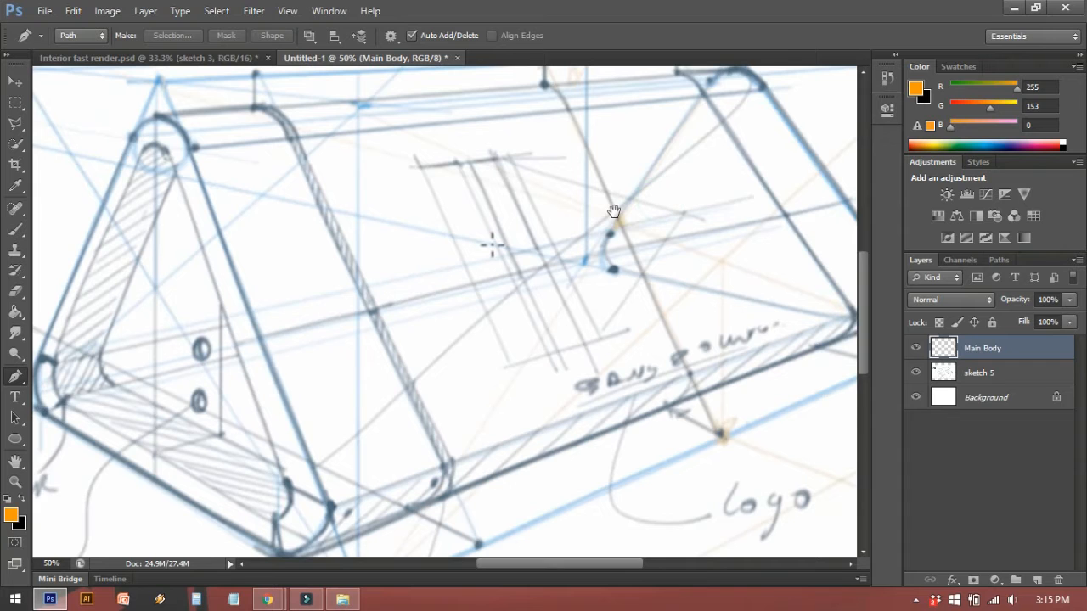
pyautogui.moveTo(647, 275); pyautogui.dragTo(669, 264)
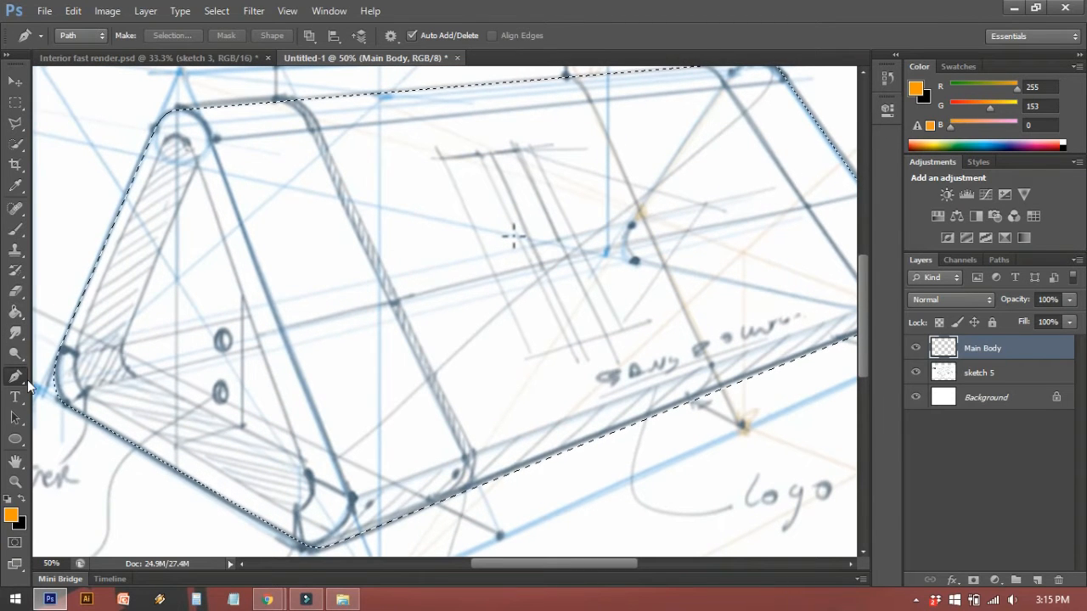
# Fill the body selection with grey #666666 on the Main Body layer, and compare it with the sketch underneath
pyautogui.moveTo(63, 408); pyautogui.dragTo(70, 393)
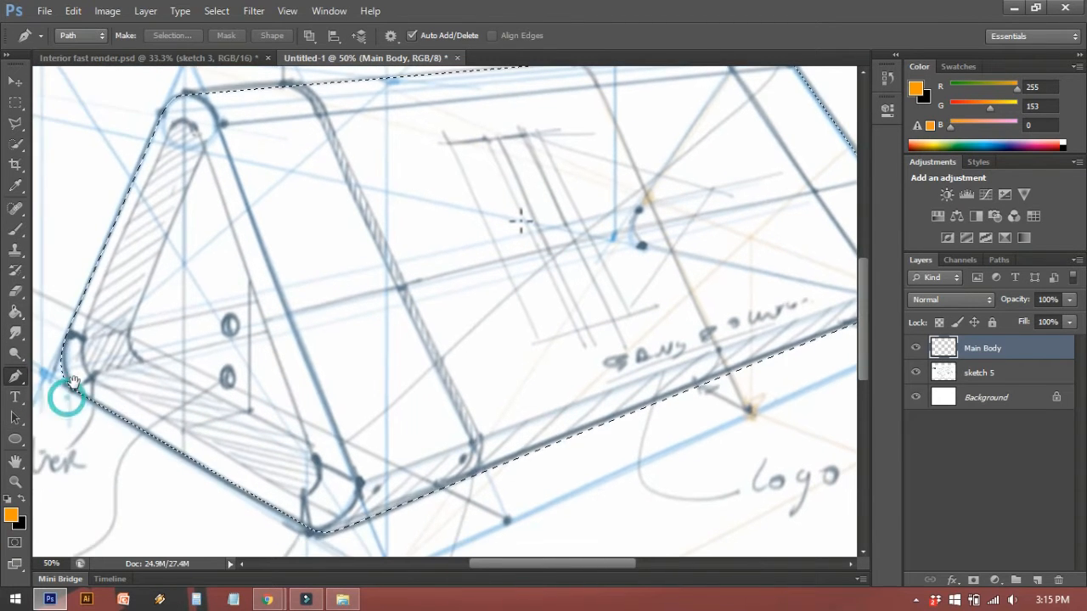
pyautogui.moveTo(15, 313); pyautogui.dragTo(67, 326)
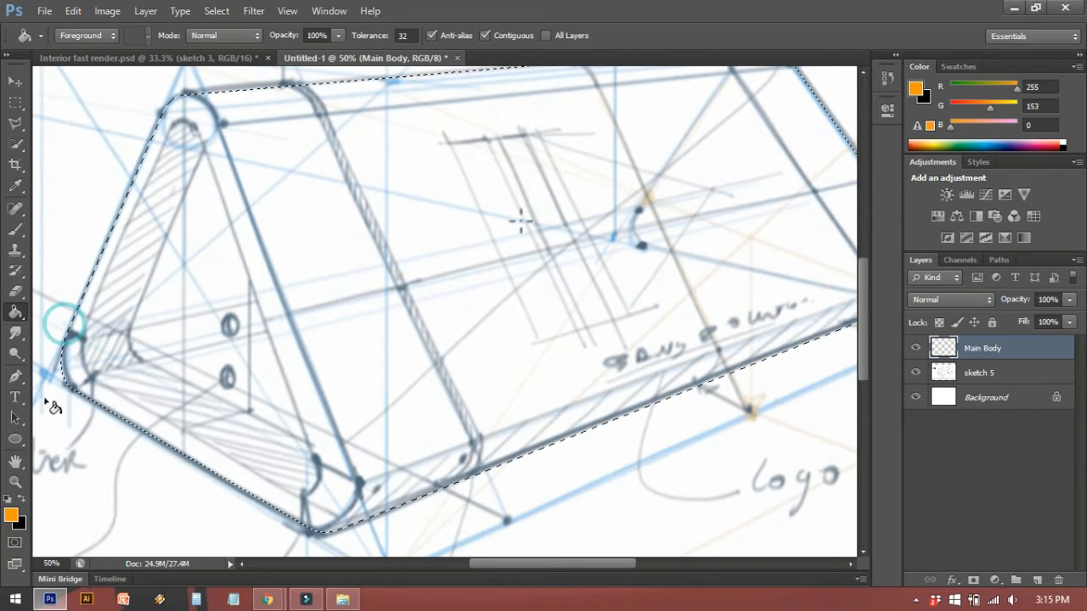
pyautogui.click(11, 517)
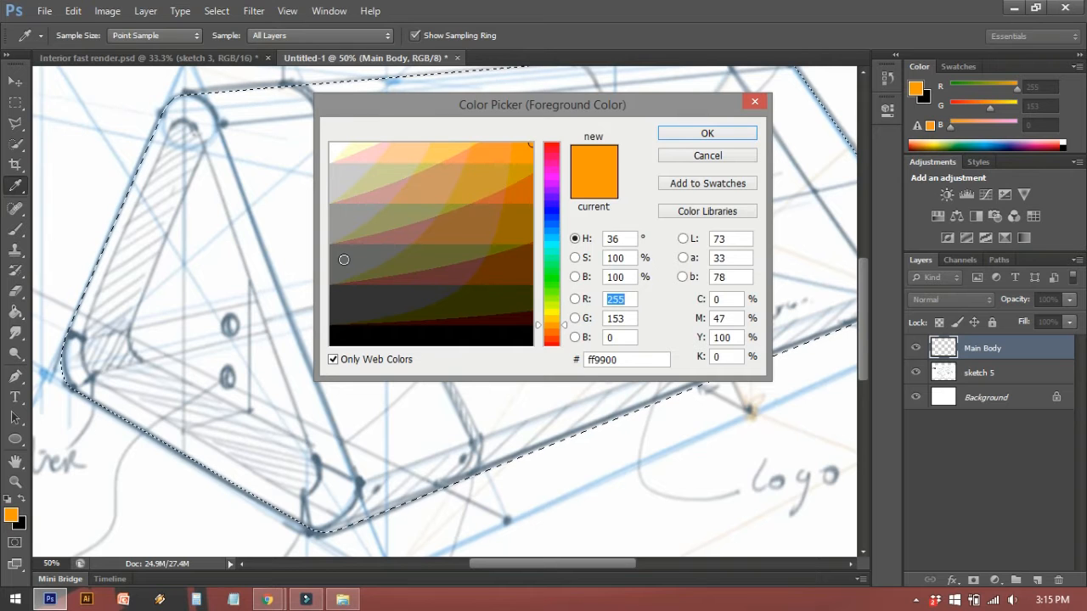
pyautogui.click(348, 257)
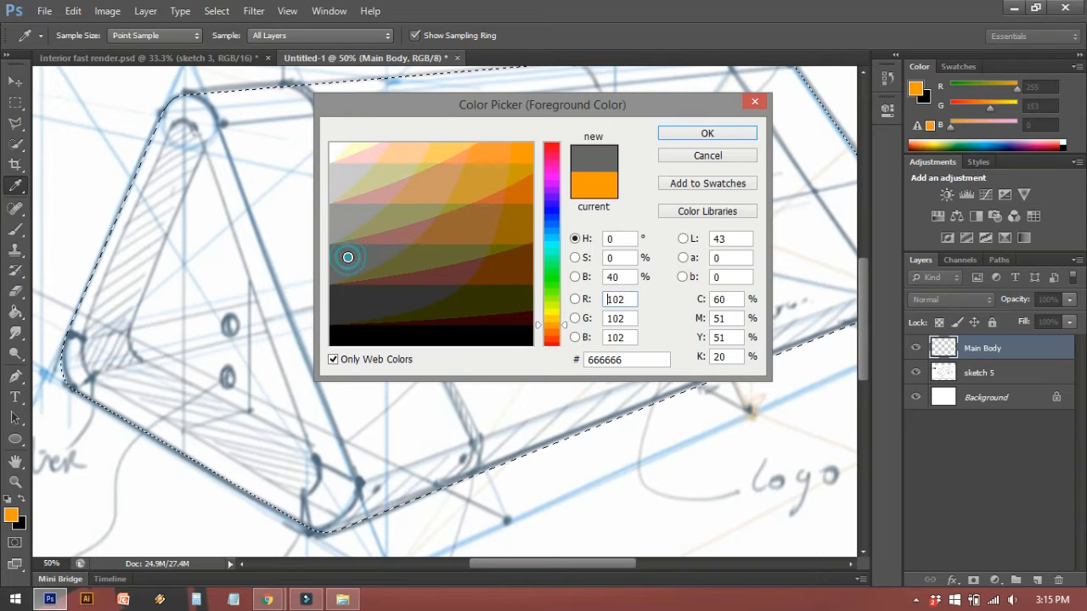
pyautogui.click(692, 135)
pyautogui.click(578, 194)
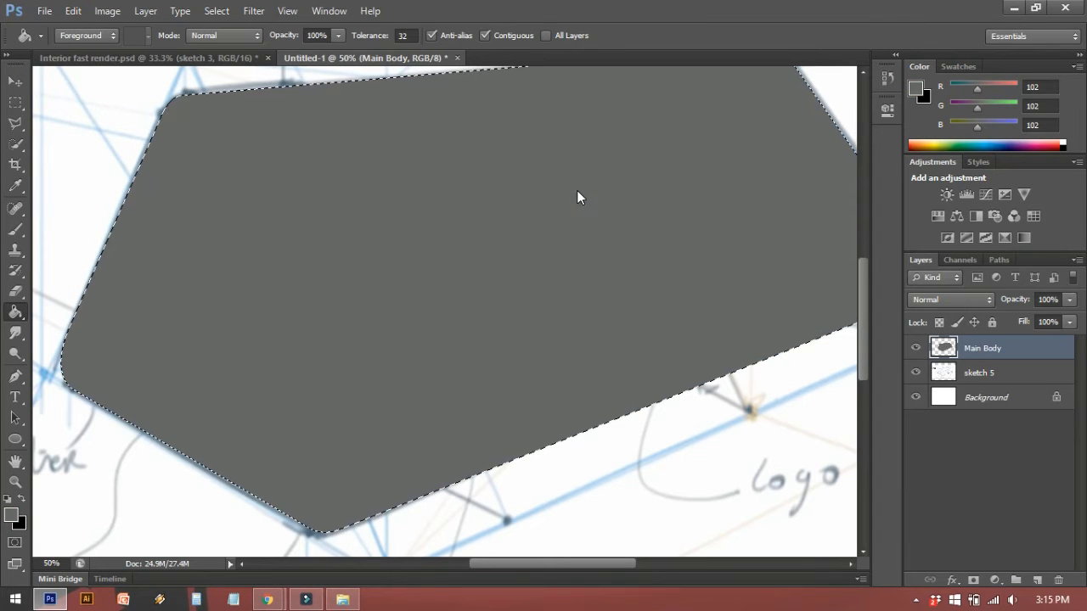
pyautogui.hotkey('ctrl', '-')
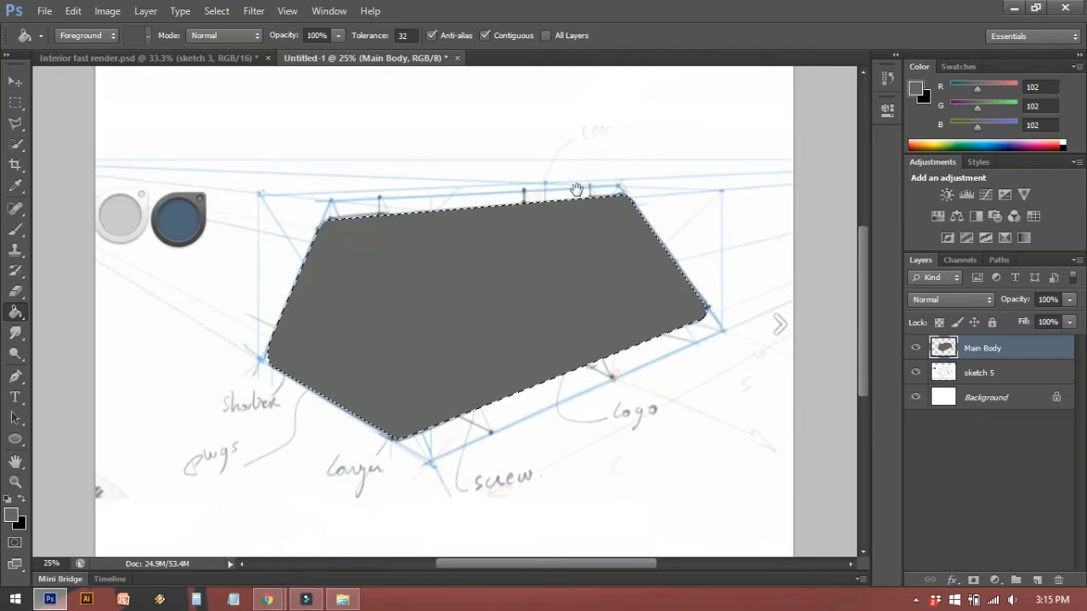
pyautogui.moveTo(576, 189); pyautogui.dragTo(552, 175)
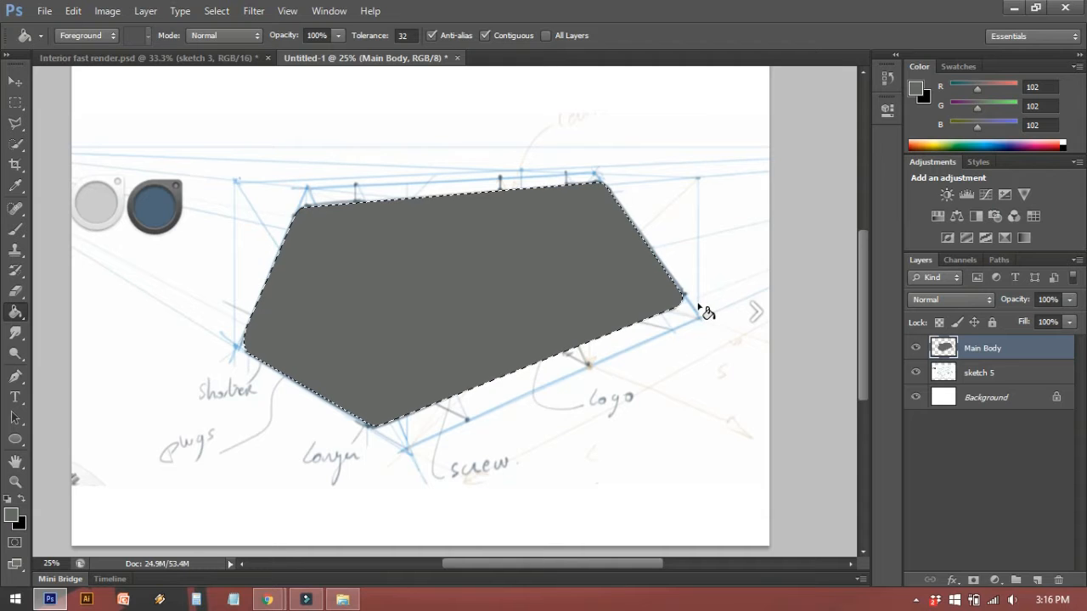
pyautogui.click(916, 348)
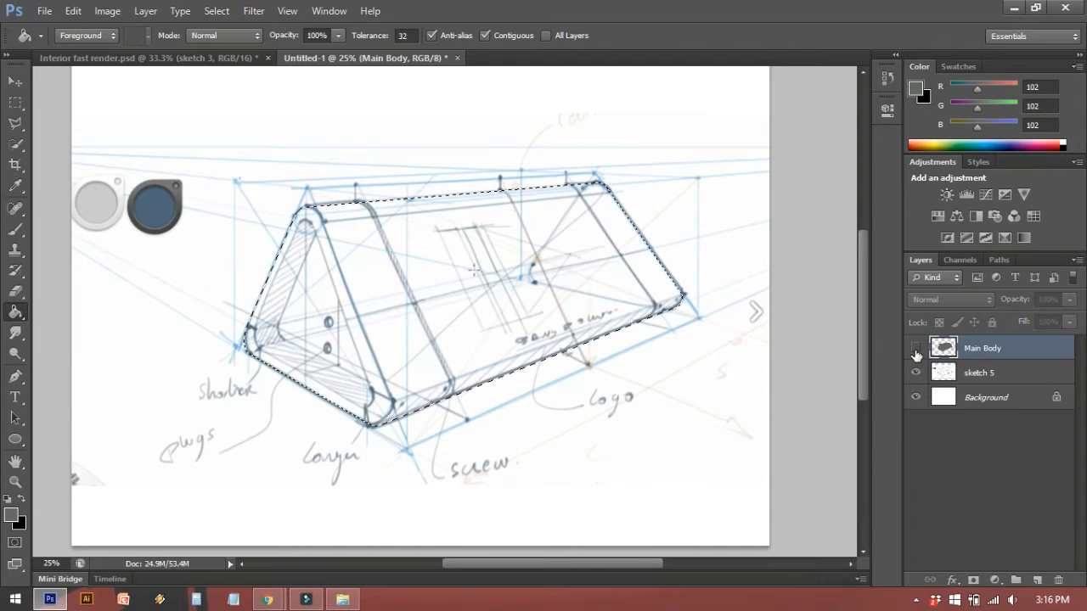
pyautogui.click(915, 350)
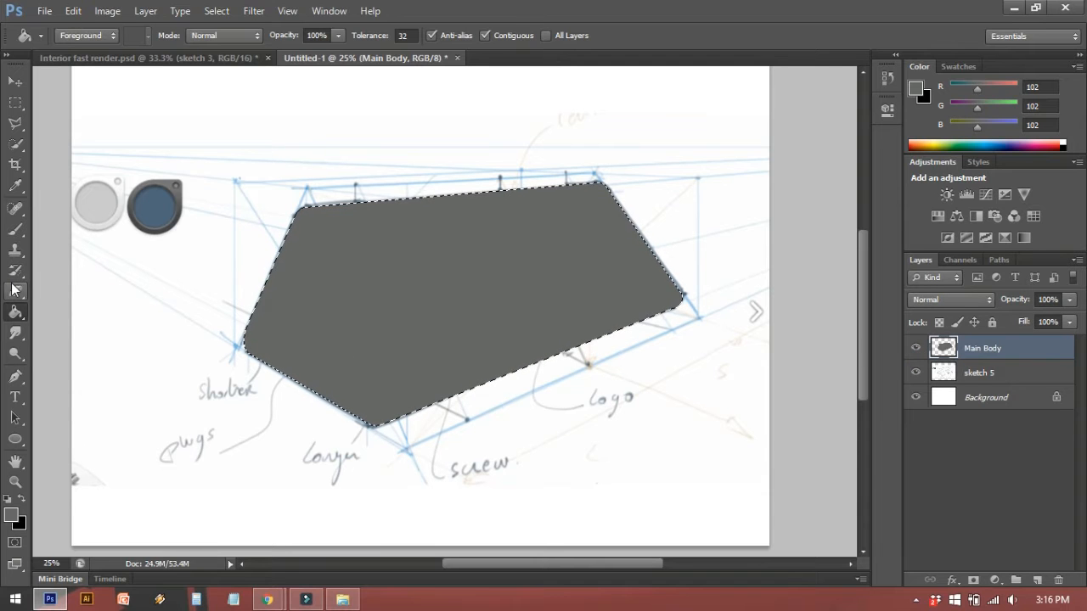
# Set the Brush tool to 18% opacity and 11% flow
pyautogui.press('b')
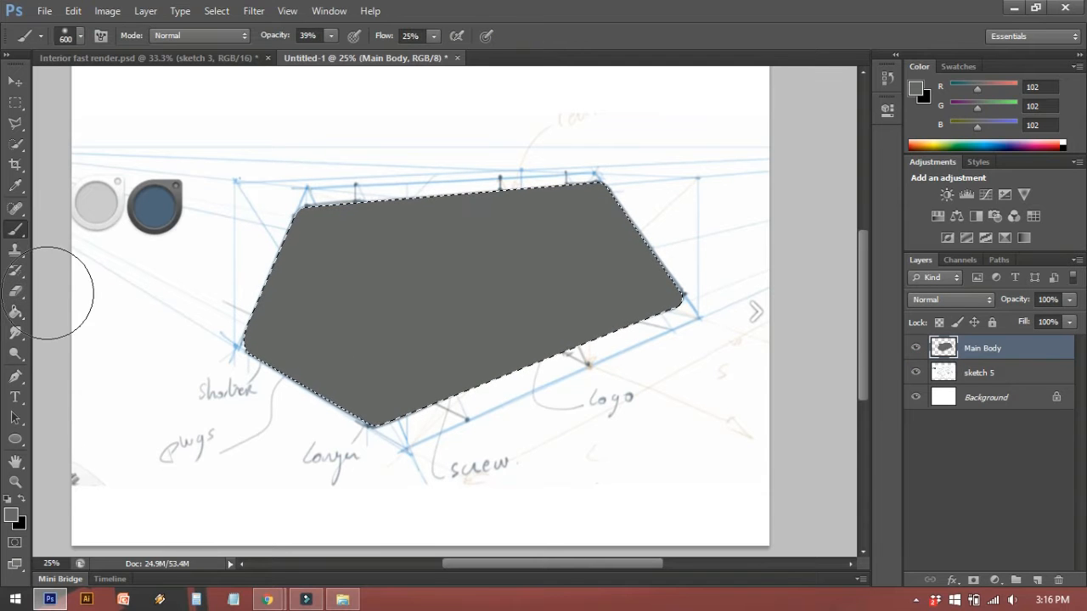
pyautogui.click(314, 51)
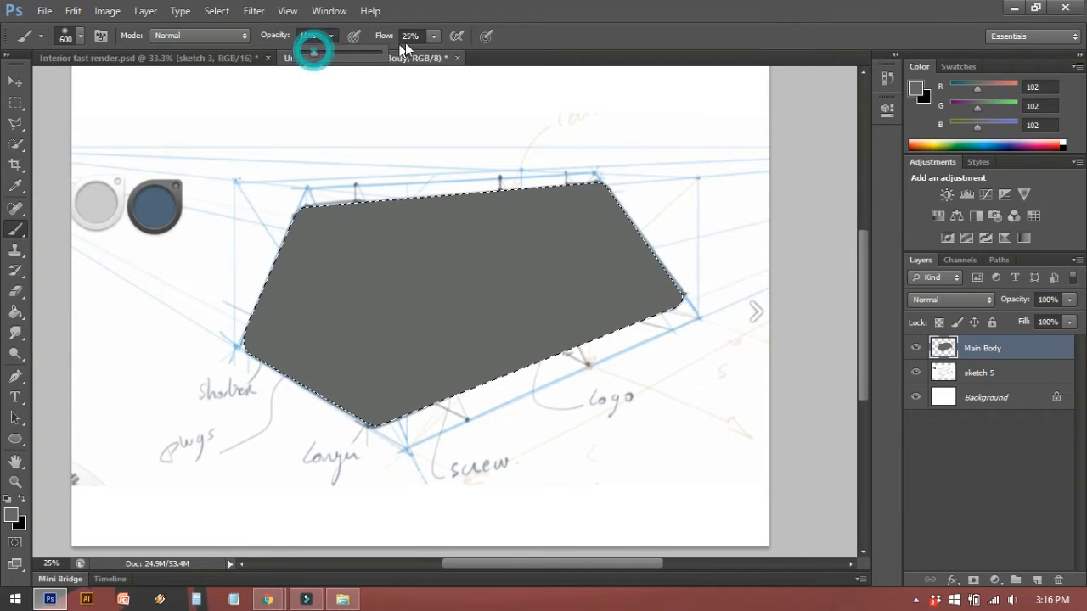
pyautogui.click(433, 35)
pyautogui.click(427, 54)
pyautogui.moveTo(428, 56); pyautogui.dragTo(426, 61)
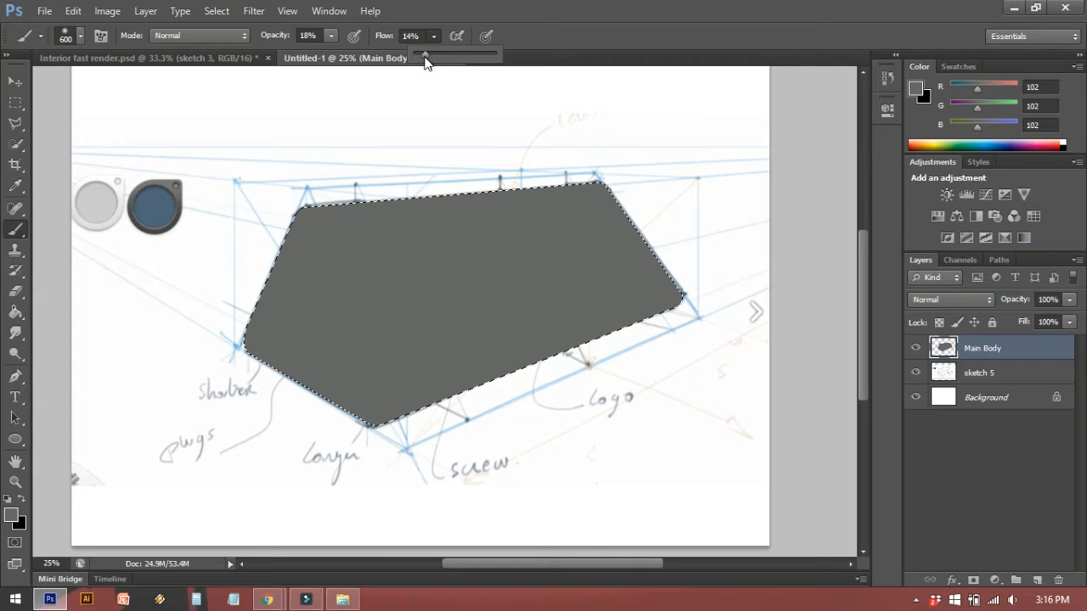
# Shade the lower part of the body with soft black strokes using a 1200-pixel brush
pyautogui.click(11, 500)
pyautogui.press(']')
pyautogui.press(']')
pyautogui.press(']')
pyautogui.press(']')
pyautogui.press(']')
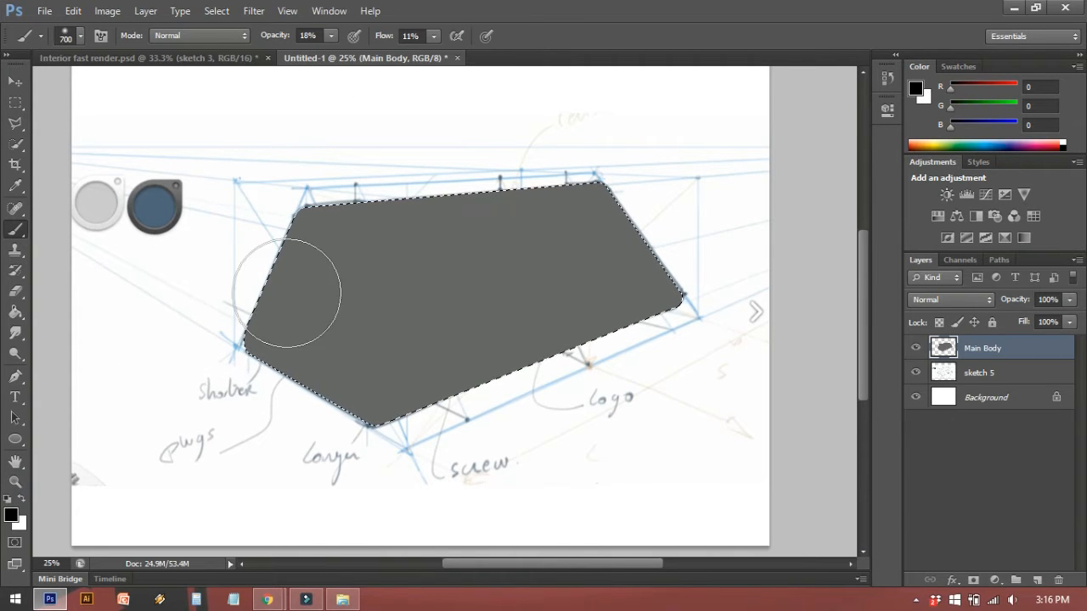
pyautogui.press(']')
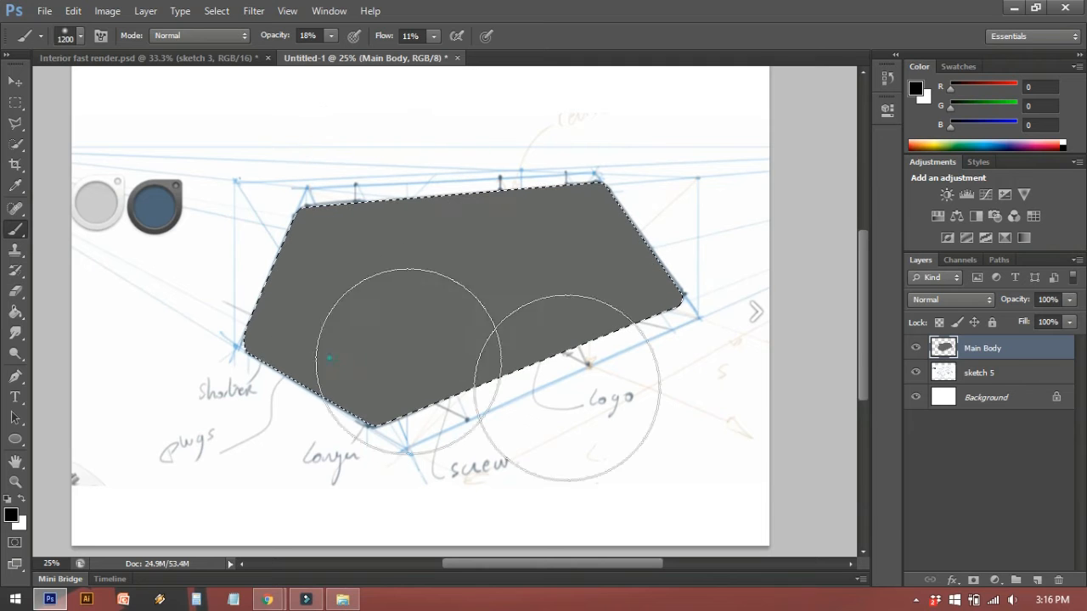
pyautogui.moveTo(312, 397)
pyautogui.mouseDown()
pyautogui.moveTo(361, 388)
pyautogui.moveTo(523, 414)
pyautogui.moveTo(620, 389)
pyautogui.mouseUp()
pyautogui.moveTo(300, 401)
pyautogui.mouseDown()
pyautogui.moveTo(616, 437)
pyautogui.moveTo(311, 387)
pyautogui.moveTo(592, 452)
pyautogui.moveTo(397, 399)
pyautogui.moveTo(444, 388)
pyautogui.moveTo(609, 393)
pyautogui.moveTo(315, 388)
pyautogui.moveTo(529, 457)
pyautogui.moveTo(364, 354)
pyautogui.moveTo(646, 408)
pyautogui.mouseUp()
pyautogui.moveTo(374, 354); pyautogui.dragTo(510, 382)
pyautogui.moveTo(330, 351); pyautogui.dragTo(671, 389)
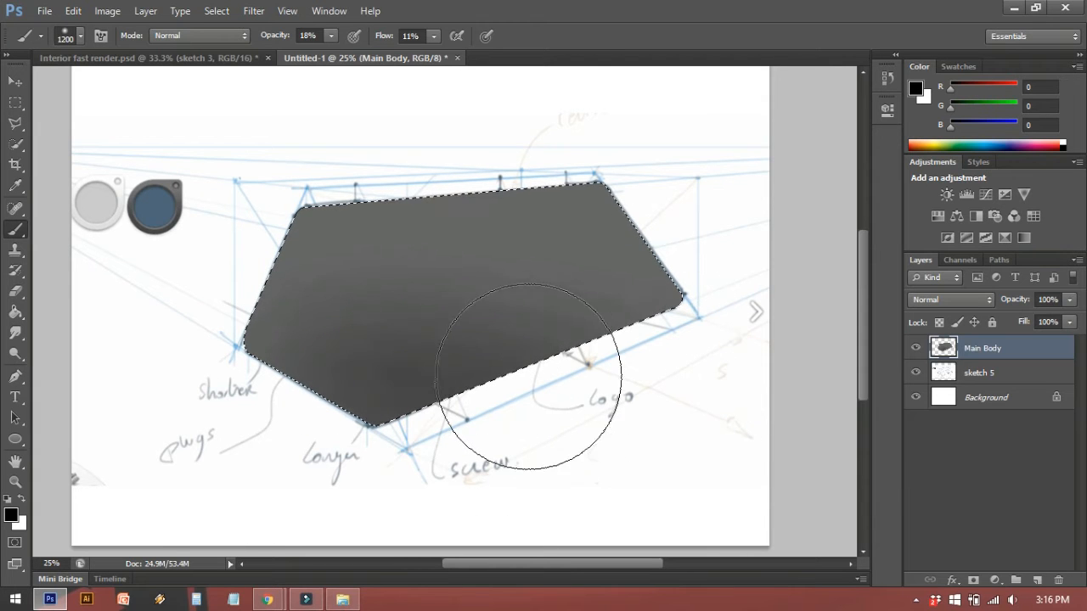
# Lighten the body's top edge and upper corners with soft white strokes, reducing the brush to 900 pixels
pyautogui.press('x')
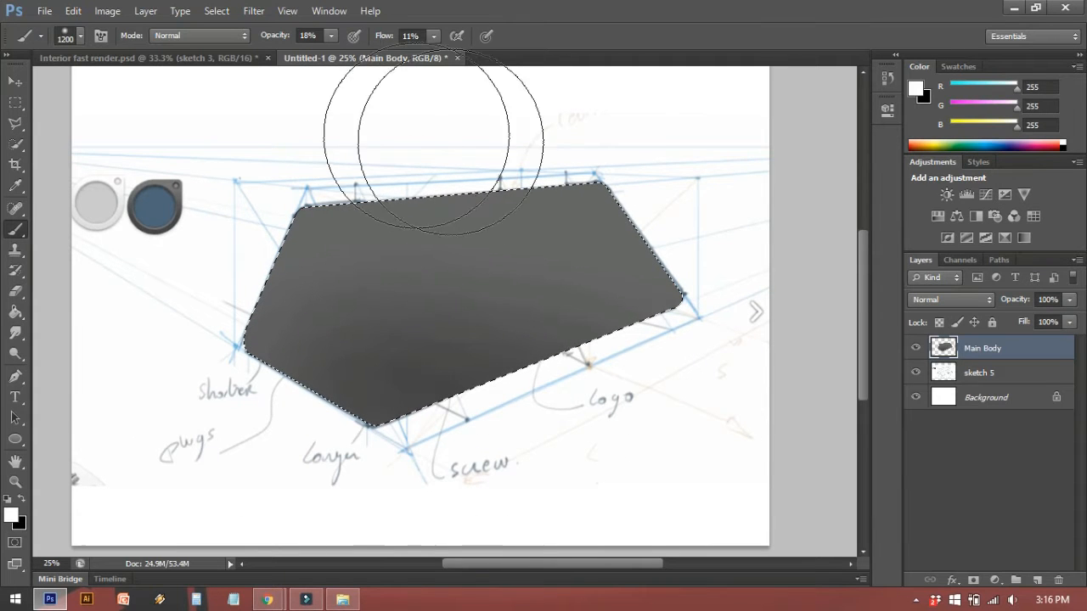
pyautogui.click(693, 193)
pyautogui.click(376, 141)
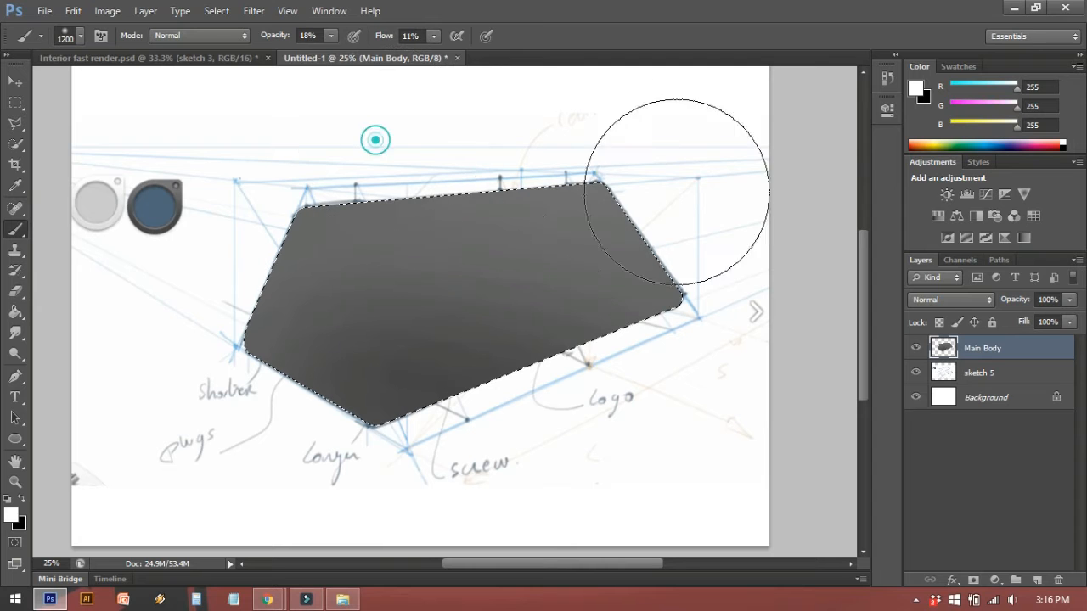
pyautogui.press('[')
pyautogui.press('[')
pyautogui.press('[')
pyautogui.click(641, 199)
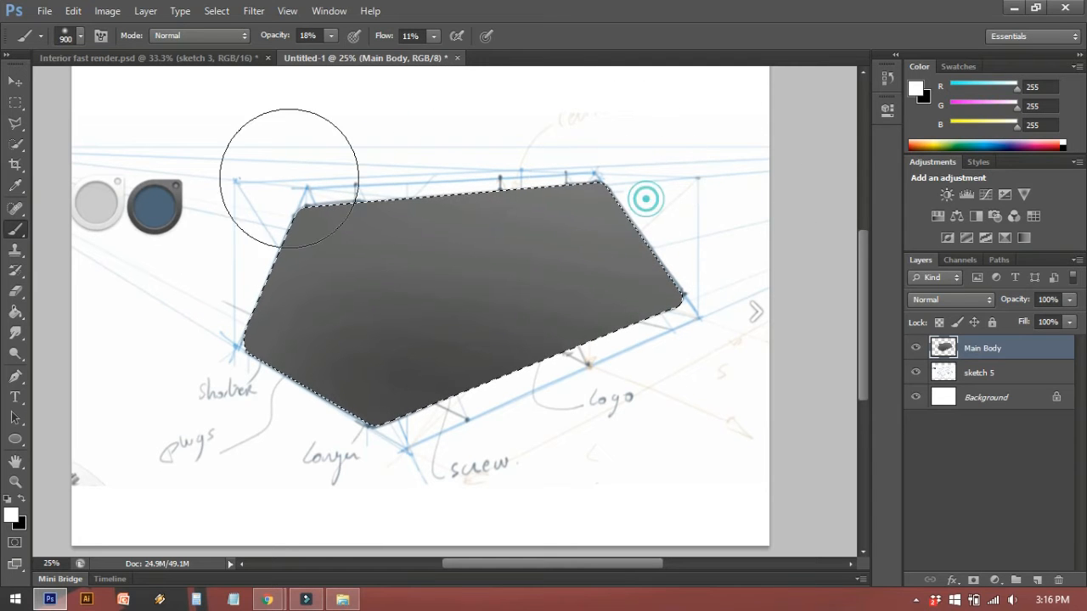
pyautogui.click(329, 161)
pyautogui.click(355, 155)
pyautogui.click(375, 169)
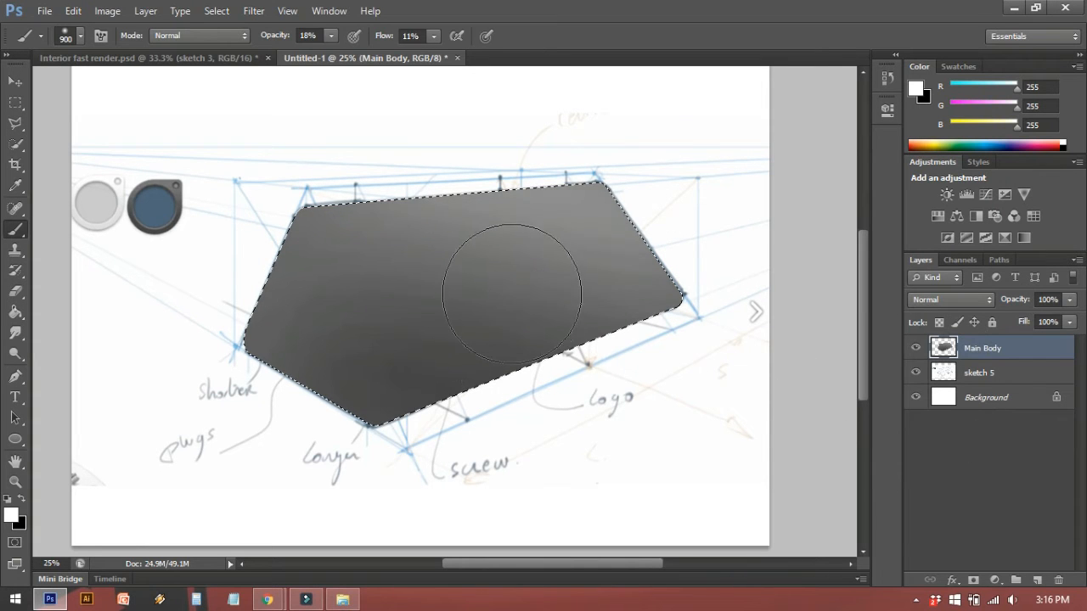
# Hide the Main Body layer and trace the triangular end face's rounded top corner and long inner edge with the Pen tool
pyautogui.press('l')
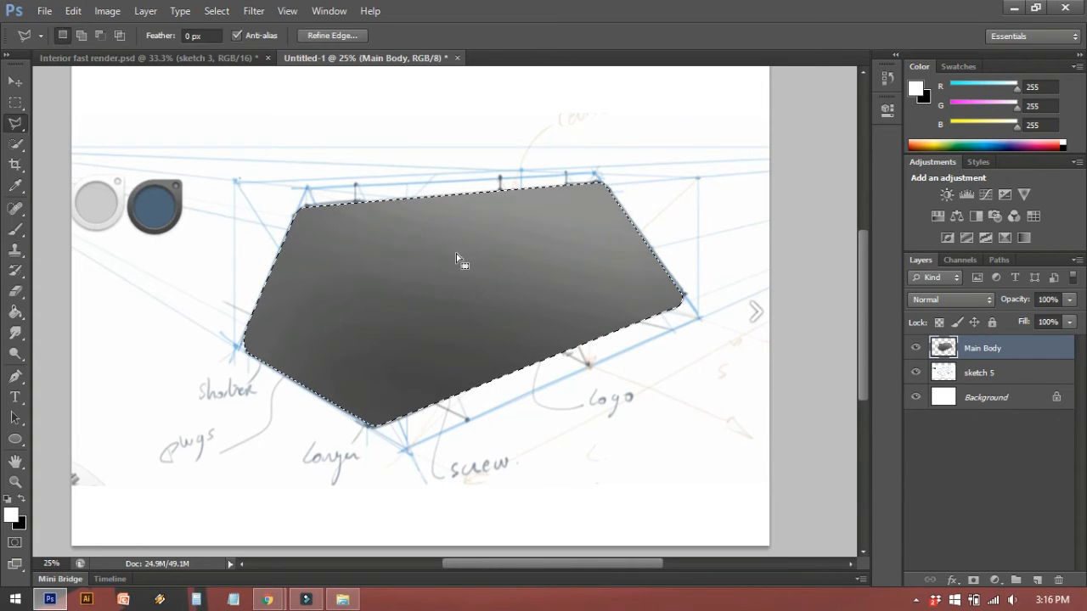
pyautogui.click(916, 348)
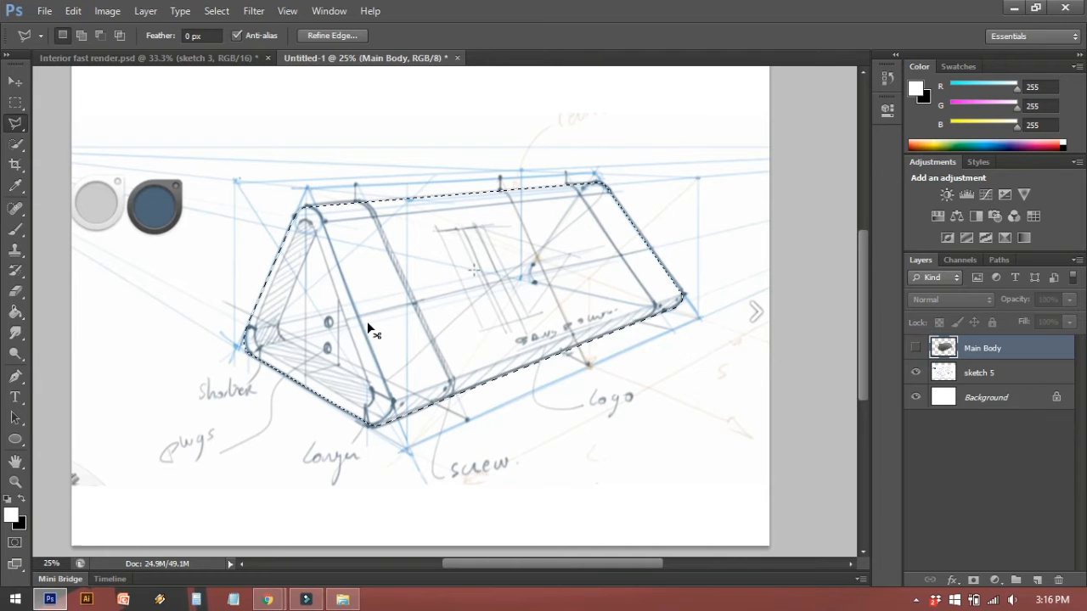
pyautogui.hotkey('ctrl', '+')
pyautogui.hotkey('ctrl', '+')
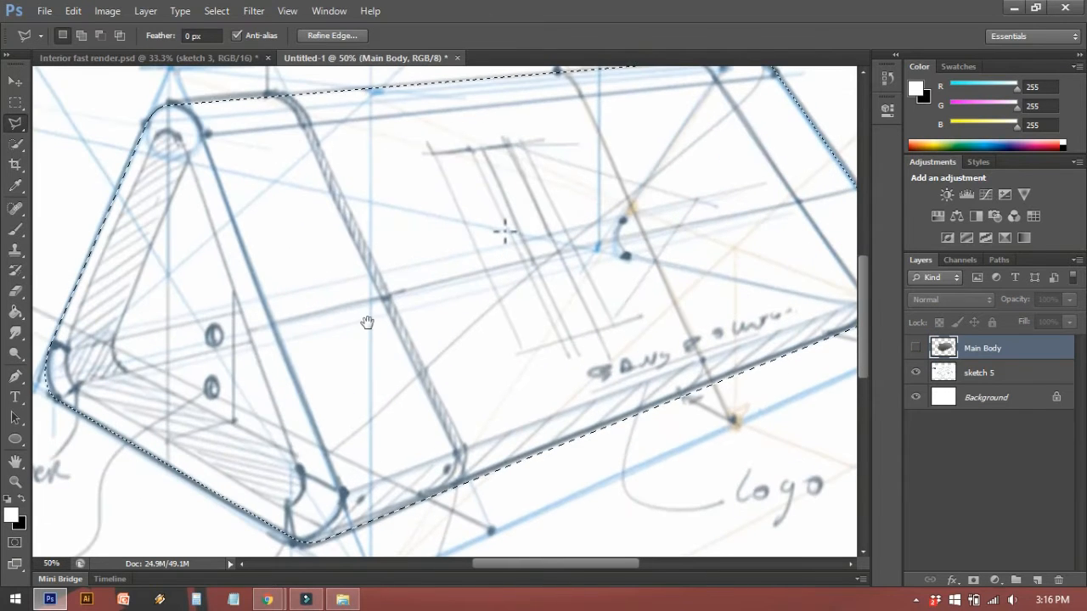
pyautogui.moveTo(367, 322); pyautogui.dragTo(419, 308)
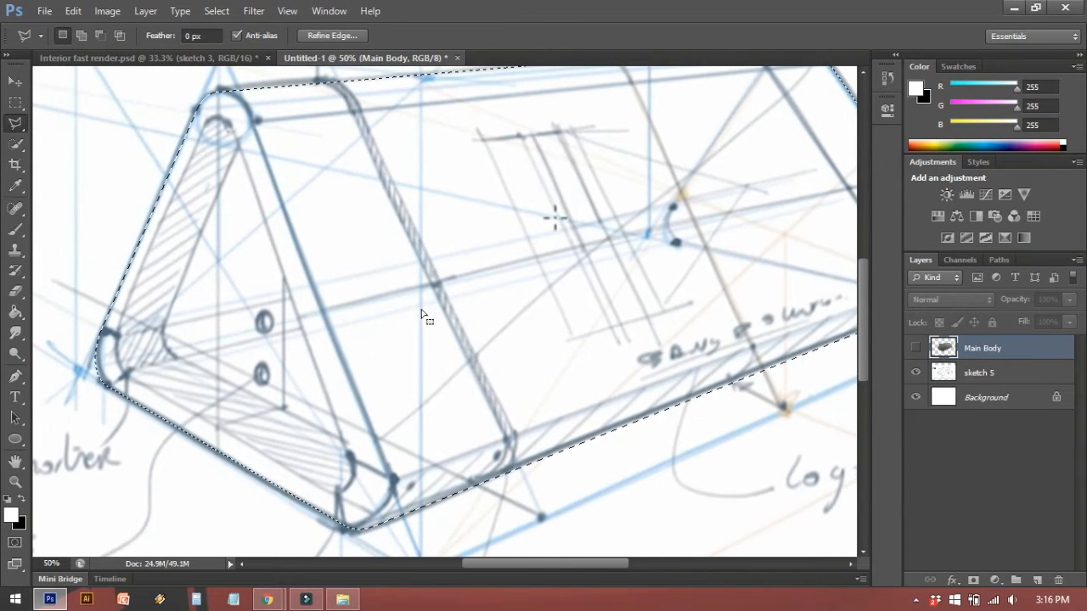
pyautogui.press('p')
pyautogui.moveTo(260, 129); pyautogui.dragTo(310, 131)
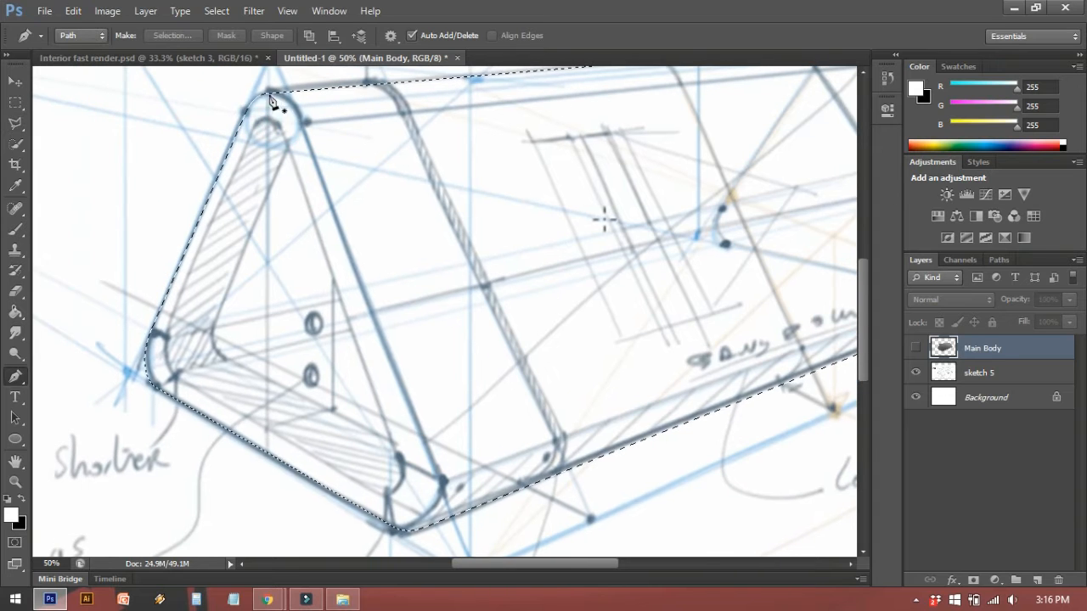
pyautogui.moveTo(239, 100); pyautogui.dragTo(257, 117)
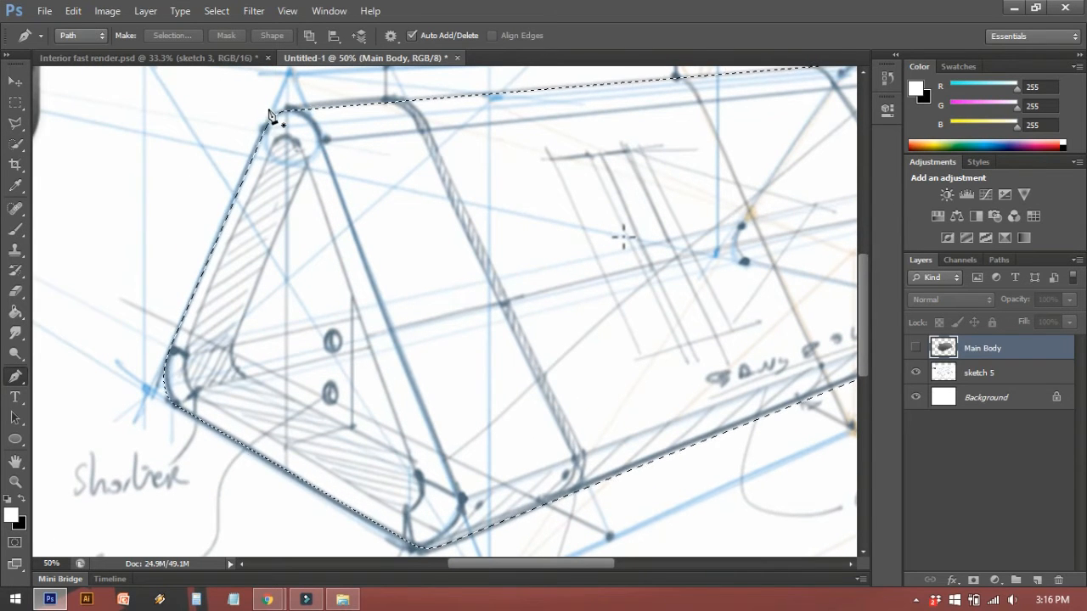
pyautogui.click(269, 111)
pyautogui.click(330, 158)
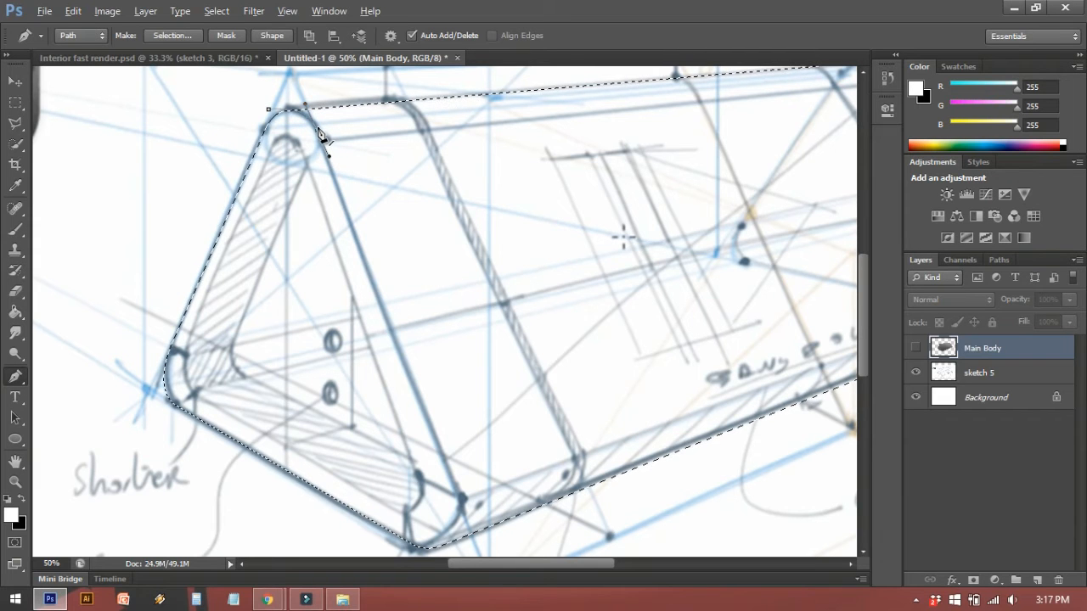
pyautogui.moveTo(392, 368); pyautogui.dragTo(395, 280)
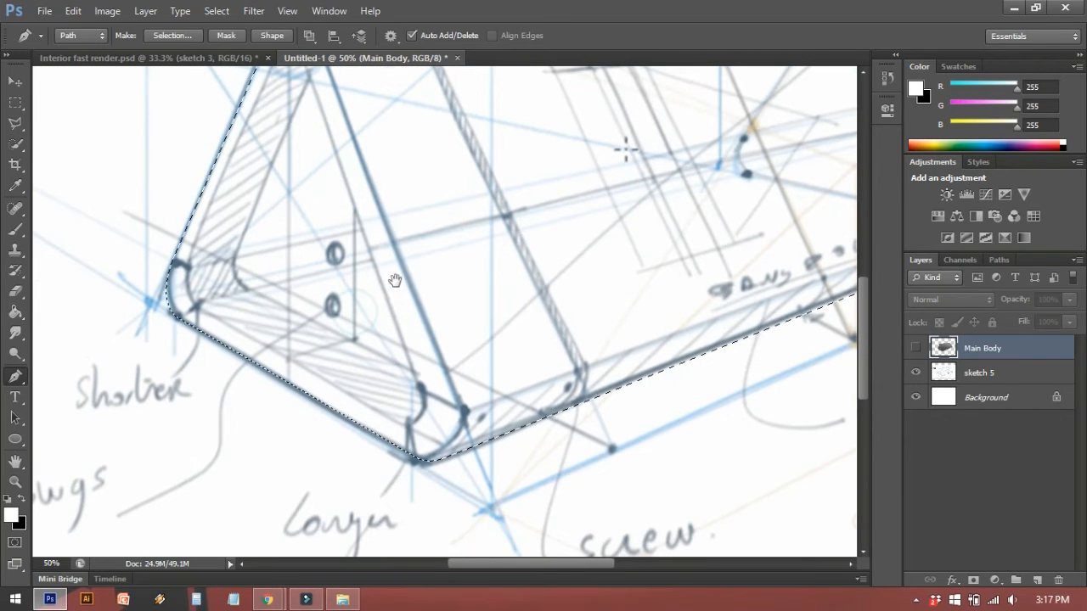
pyautogui.click(465, 413)
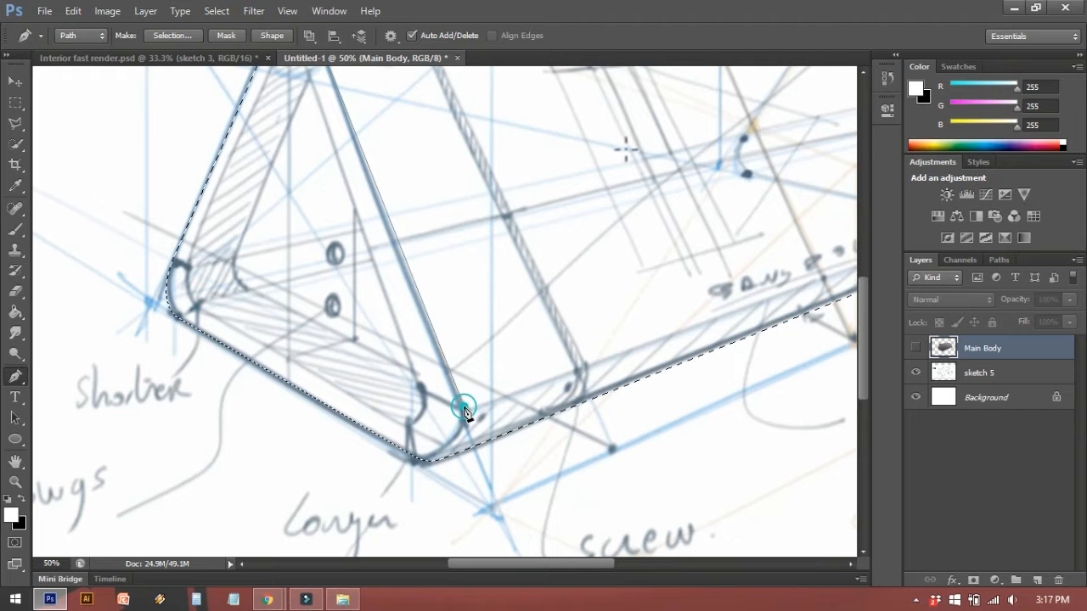
# Continue the path around the end face's lower front corner, run it loosely outside the body's outer edges, and close it at the starting point
pyautogui.moveTo(420, 464); pyautogui.dragTo(371, 476)
pyautogui.keyDown('alt'); pyautogui.click(416, 464); pyautogui.keyUp('alt')
pyautogui.click(338, 471)
pyautogui.moveTo(192, 434); pyautogui.dragTo(279, 460)
pyautogui.click(172, 312)
pyautogui.moveTo(196, 222); pyautogui.dragTo(166, 329)
pyautogui.click(299, 161)
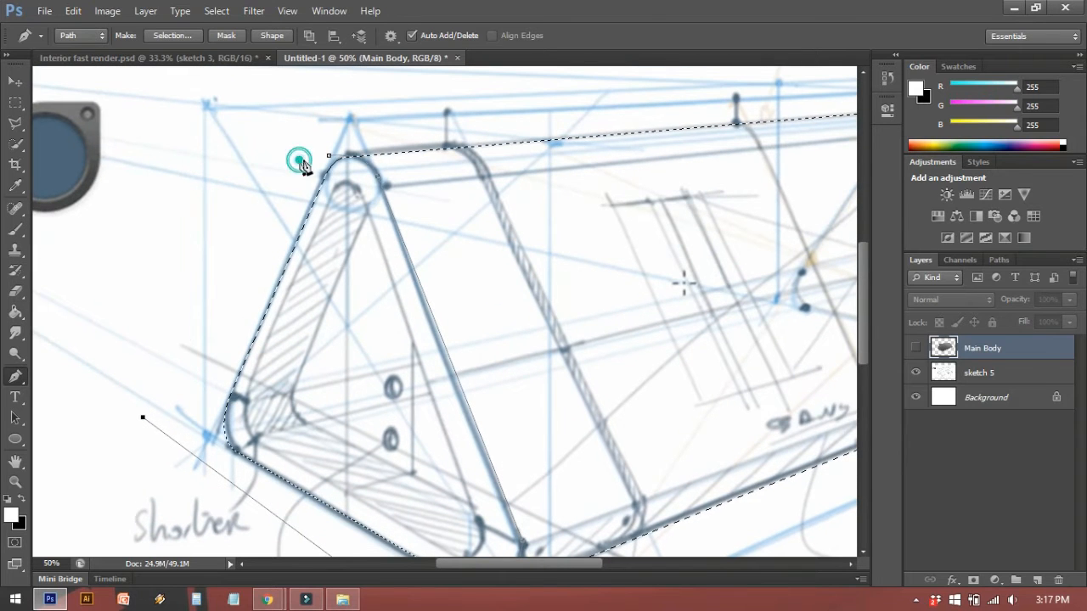
pyautogui.click(329, 156)
pyautogui.moveTo(328, 226); pyautogui.dragTo(325, 178)
pyautogui.hotkey('ctrl', 'Return')
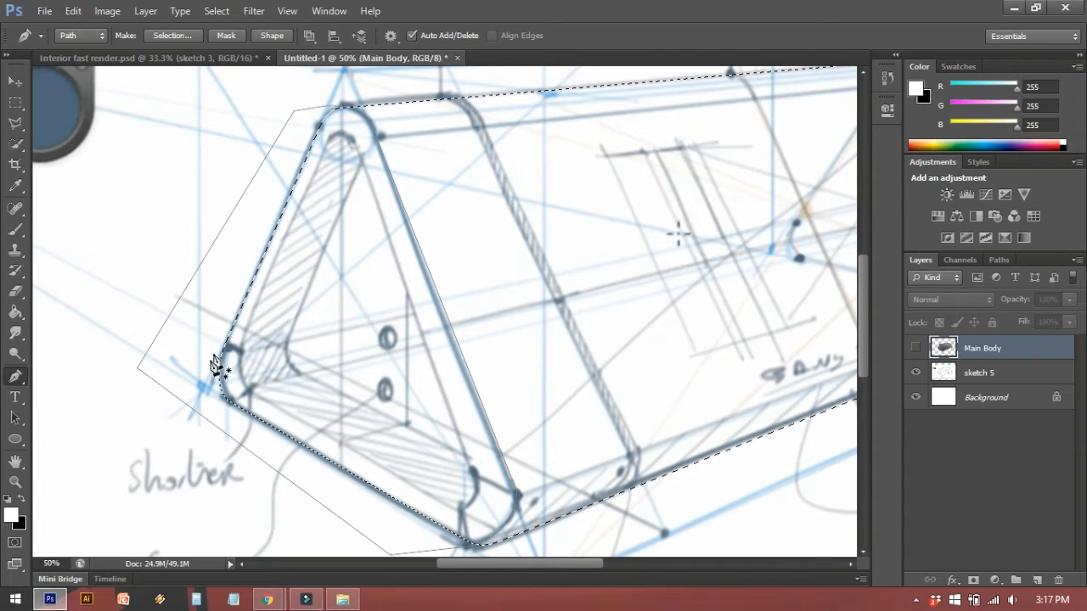
# Show the Main Body layer and convert the end face path into a selection using Intersect with Selection
pyautogui.moveTo(243, 406); pyautogui.dragTo(243, 364)
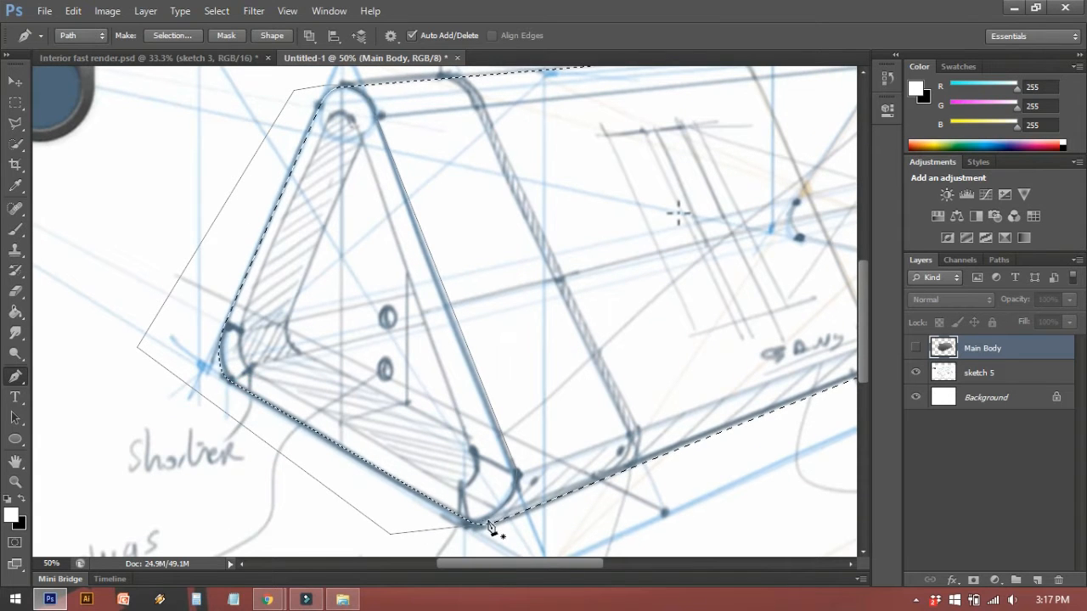
pyautogui.moveTo(427, 281); pyautogui.dragTo(444, 288)
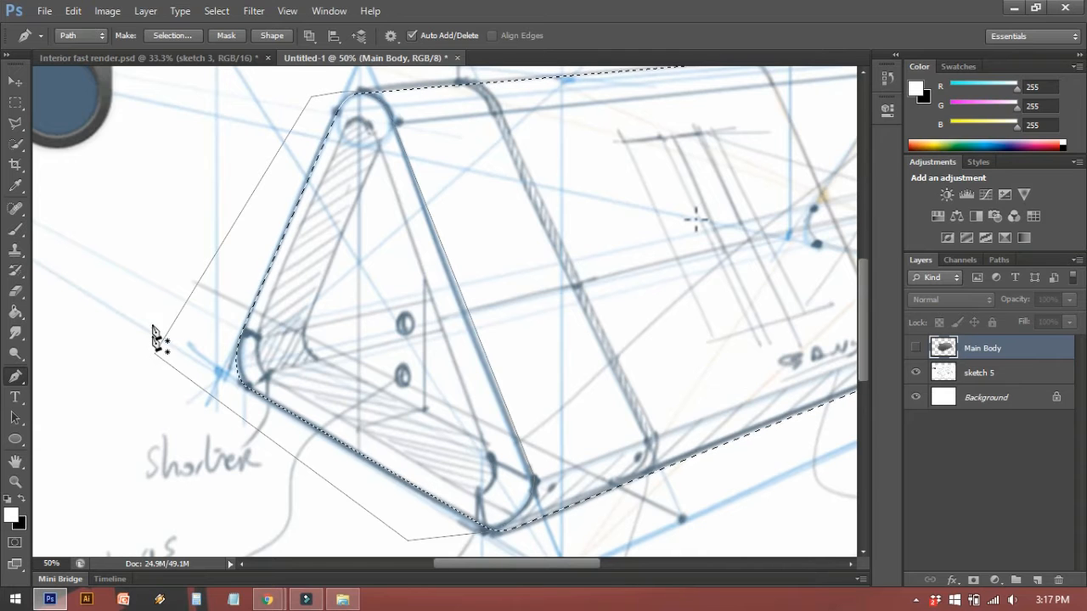
pyautogui.click(915, 349)
pyautogui.moveTo(549, 325); pyautogui.dragTo(519, 327)
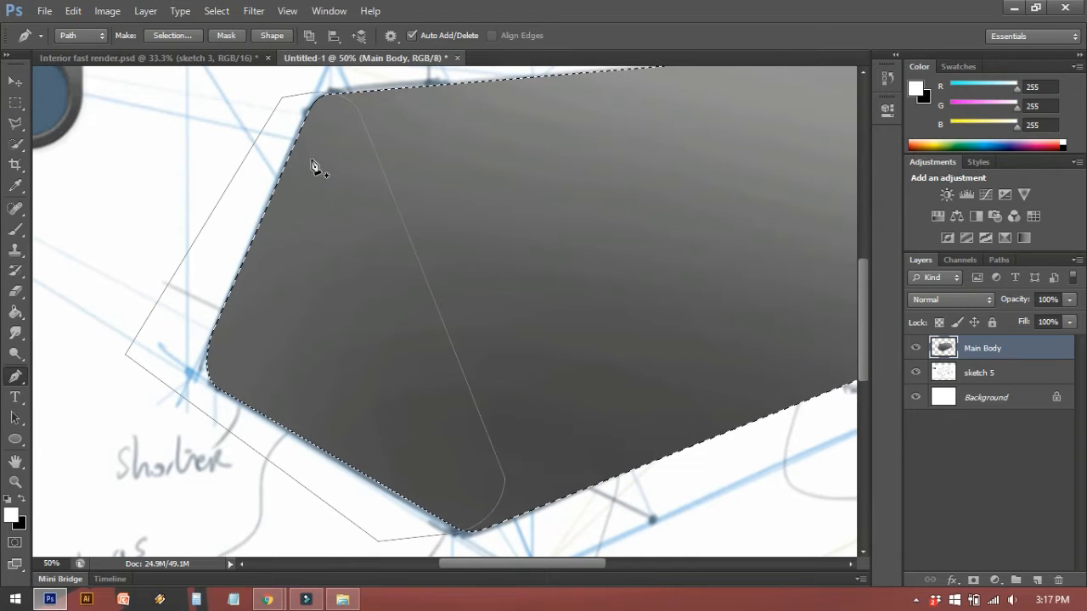
pyautogui.rightClick(312, 165)
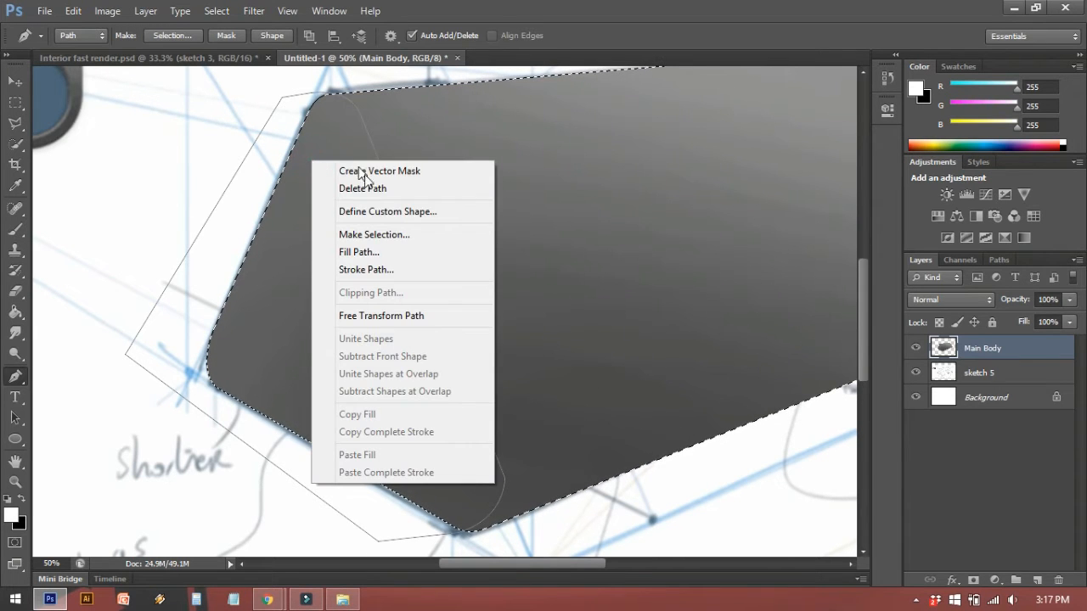
pyautogui.click(372, 234)
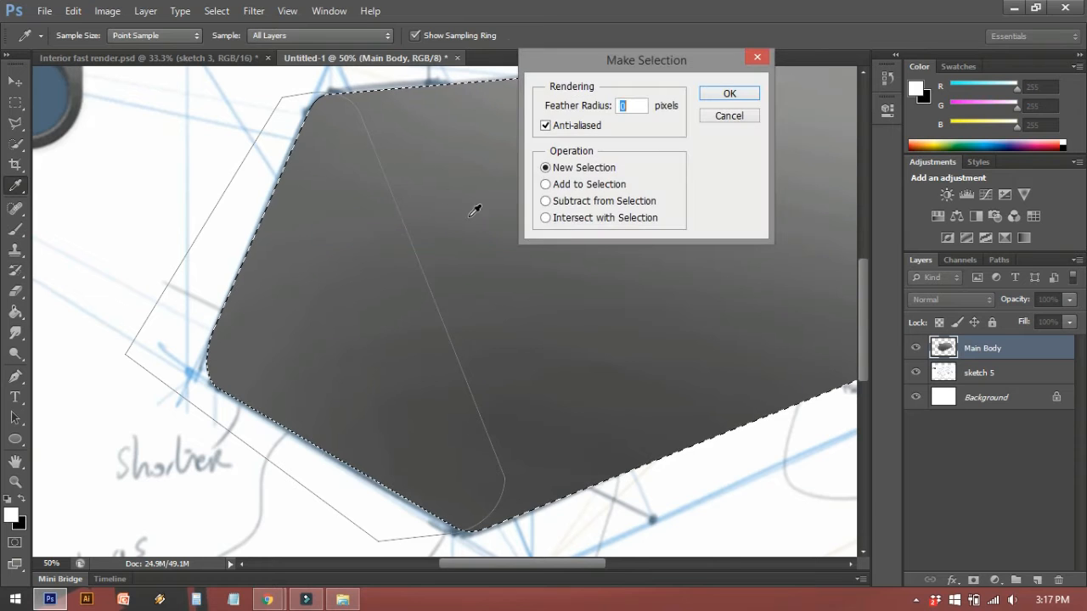
pyautogui.click(546, 218)
pyautogui.click(732, 93)
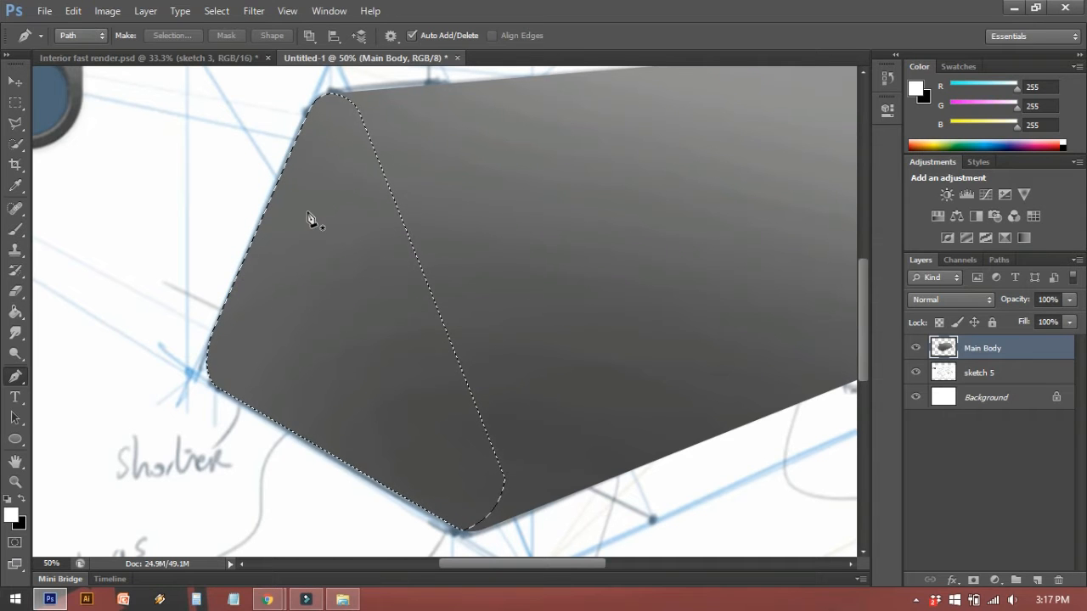
# Darken the selected triangular end face with soft black strokes using the 900-pixel brush
pyautogui.click(22, 500)
pyautogui.moveTo(339, 178); pyautogui.dragTo(285, 204)
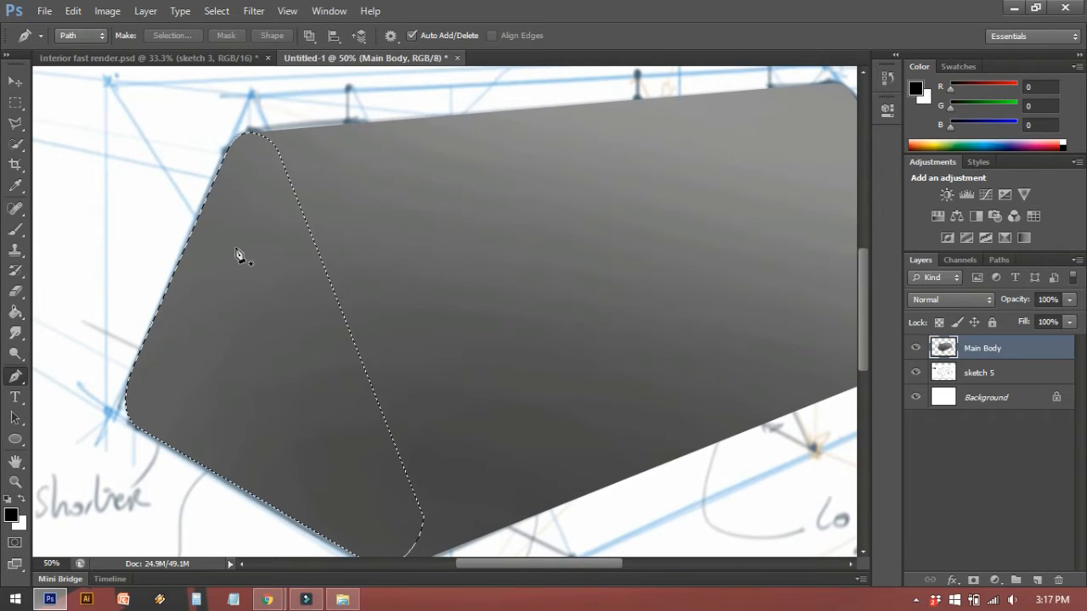
pyautogui.moveTo(179, 212); pyautogui.dragTo(248, 209)
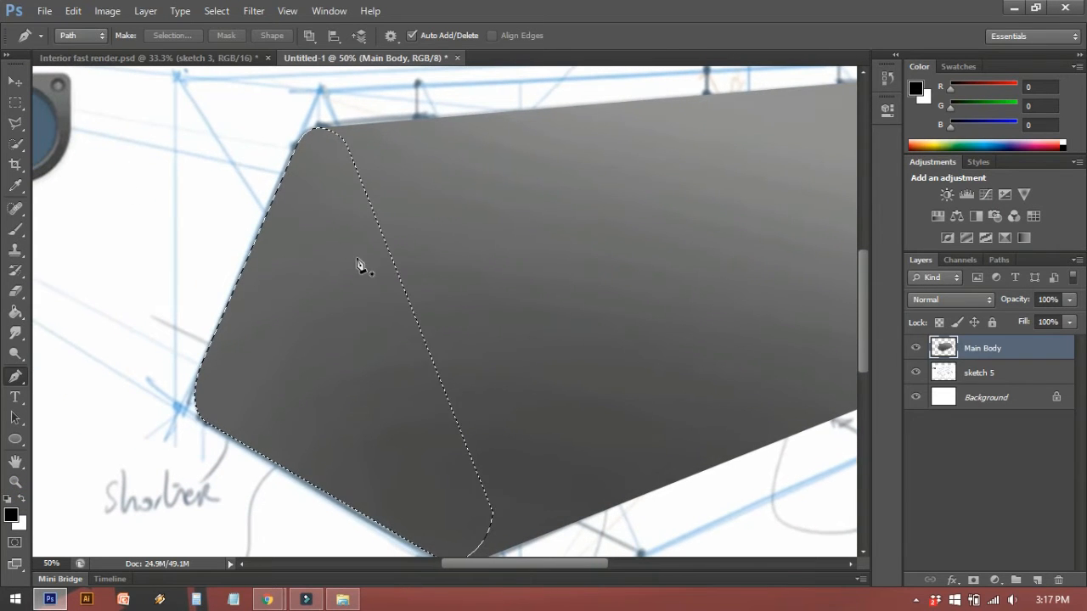
pyautogui.press('b')
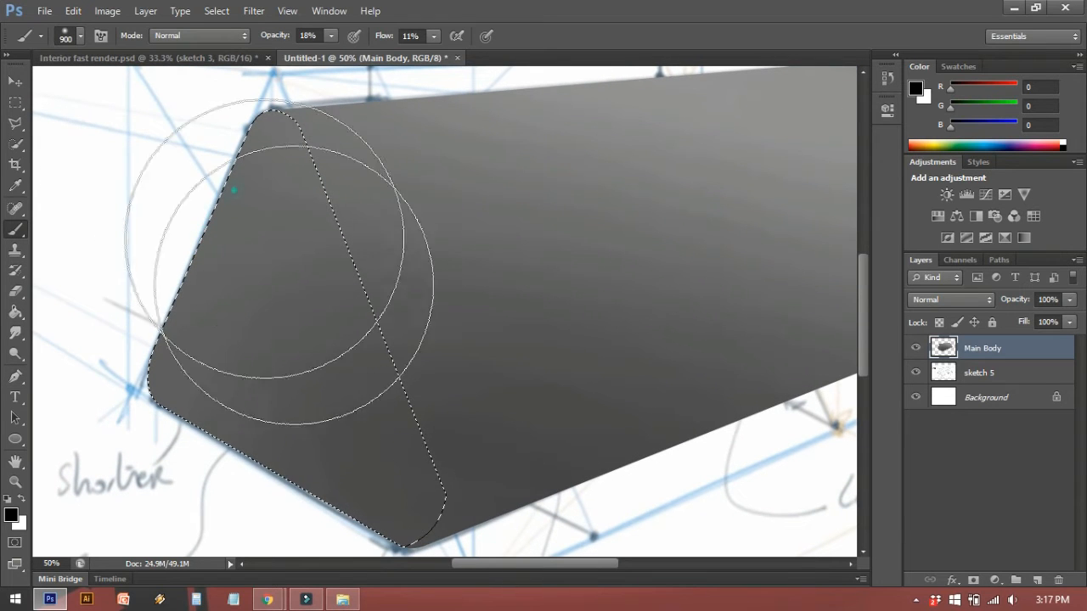
pyautogui.moveTo(411, 434); pyautogui.dragTo(309, 147)
pyautogui.moveTo(255, 206)
pyautogui.mouseDown()
pyautogui.moveTo(177, 448)
pyautogui.moveTo(496, 539)
pyautogui.moveTo(170, 330)
pyautogui.moveTo(446, 529)
pyautogui.moveTo(249, 140)
pyautogui.mouseUp()
pyautogui.moveTo(707, 311); pyautogui.dragTo(698, 297)
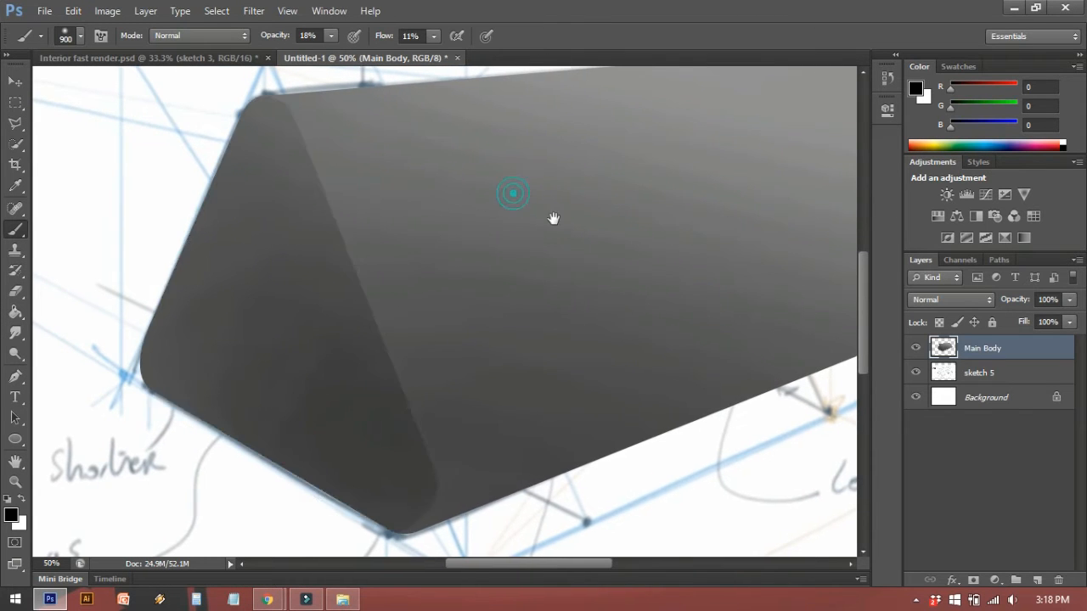
pyautogui.moveTo(553, 218); pyautogui.dragTo(596, 244)
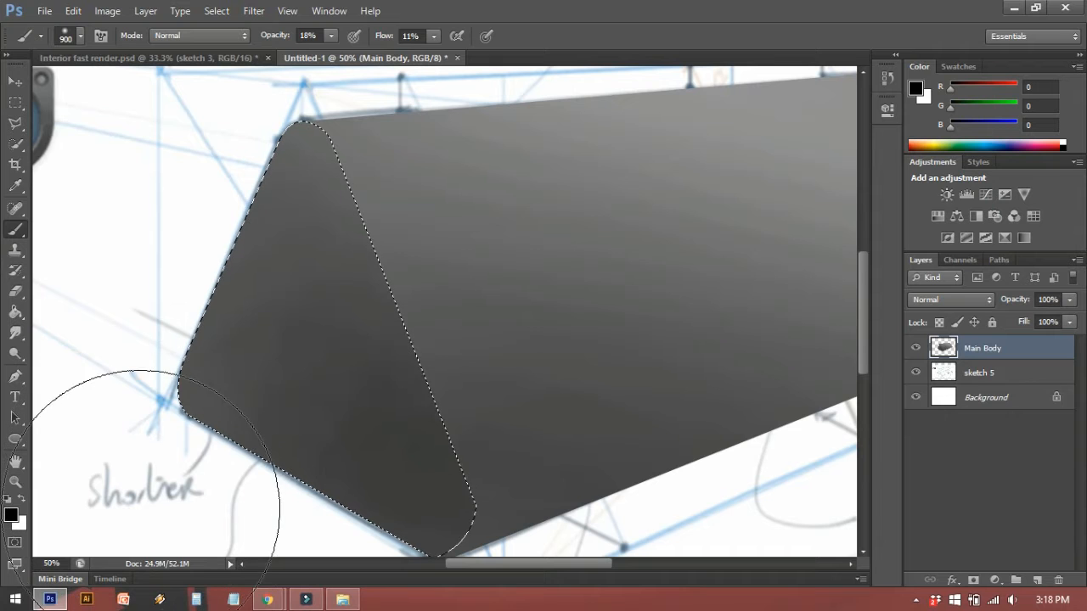
# Lighten the end face's outer edge and lower back corner with soft white brush strokes
pyautogui.click(23, 499)
pyautogui.moveTo(235, 104)
pyautogui.mouseDown()
pyautogui.moveTo(414, 185)
pyautogui.moveTo(172, 138)
pyautogui.mouseUp()
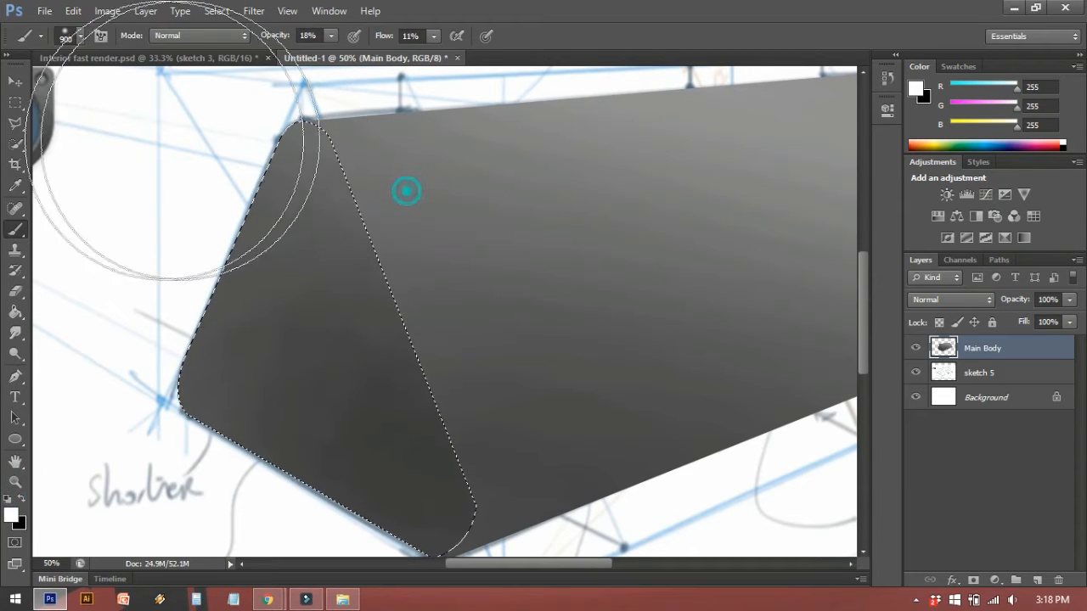
pyautogui.moveTo(301, 321); pyautogui.dragTo(293, 280)
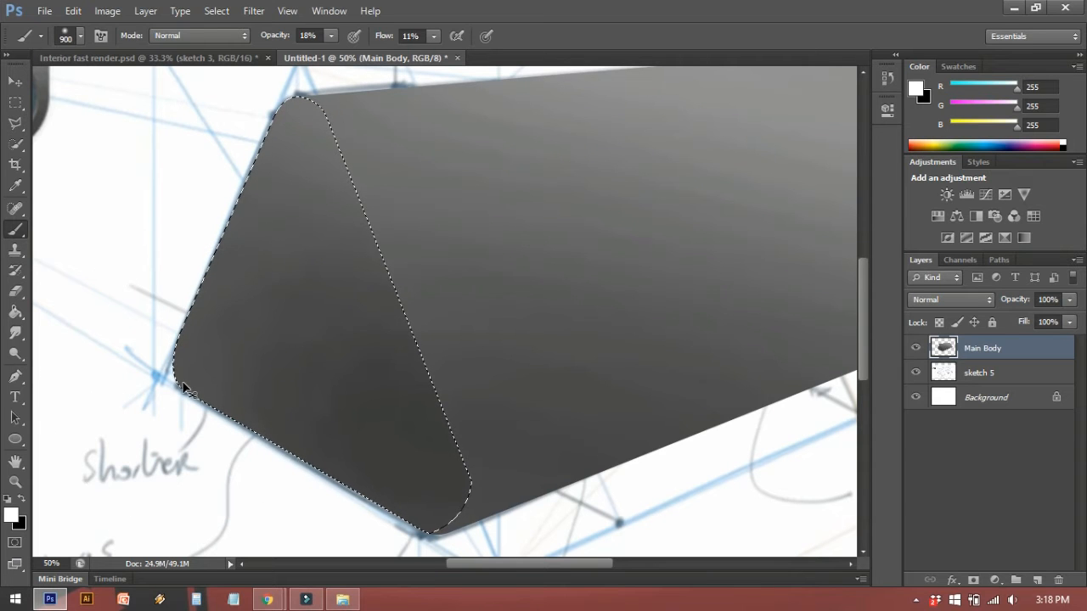
pyautogui.moveTo(139, 373); pyautogui.dragTo(206, 471)
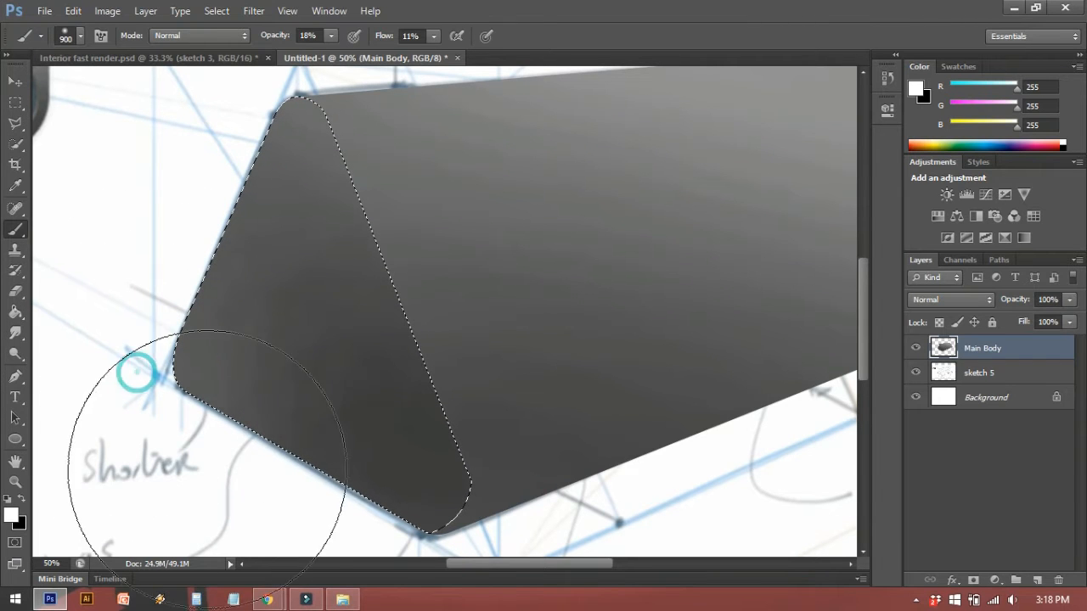
pyautogui.moveTo(172, 364); pyautogui.dragTo(248, 463)
pyautogui.moveTo(522, 375); pyautogui.dragTo(498, 376)
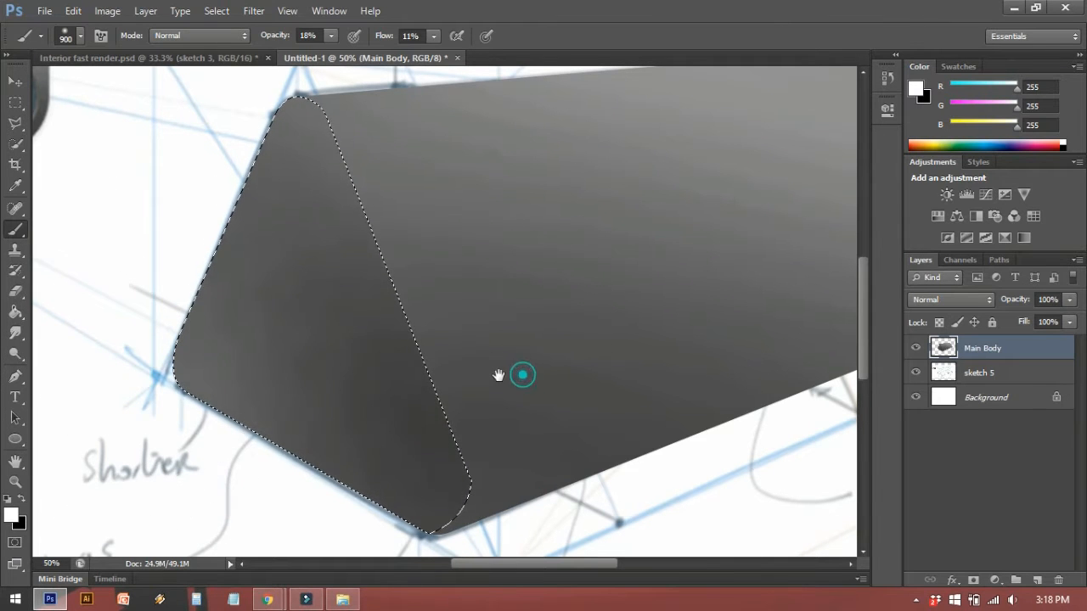
# Hide the Main Body layer, select the sketch 5 layer, and trace the inner triangle of the end face with the Pen tool
pyautogui.click(916, 349)
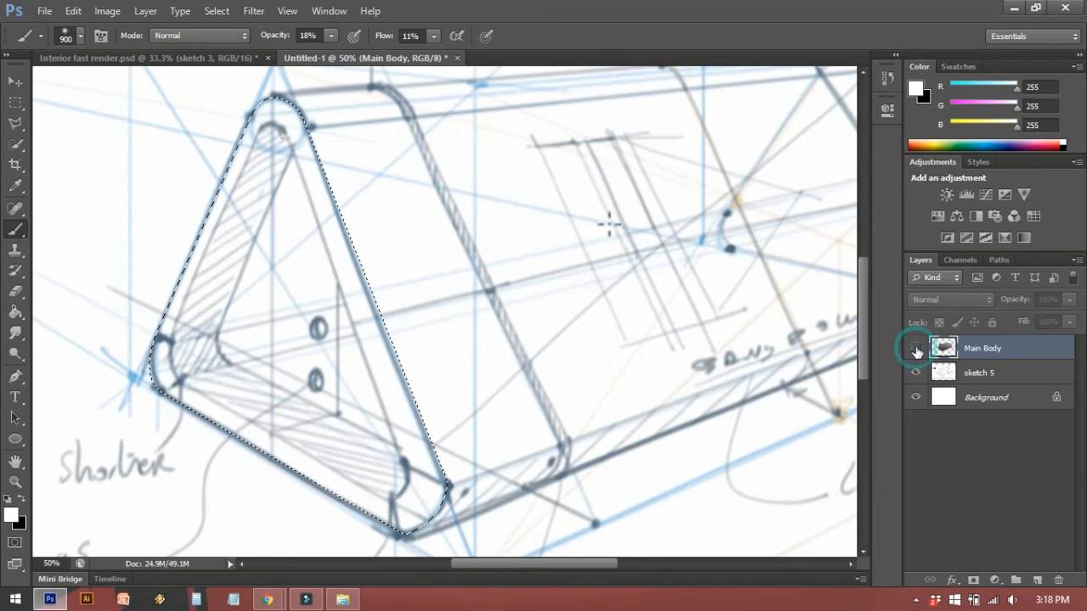
pyautogui.moveTo(432, 318); pyautogui.dragTo(448, 294)
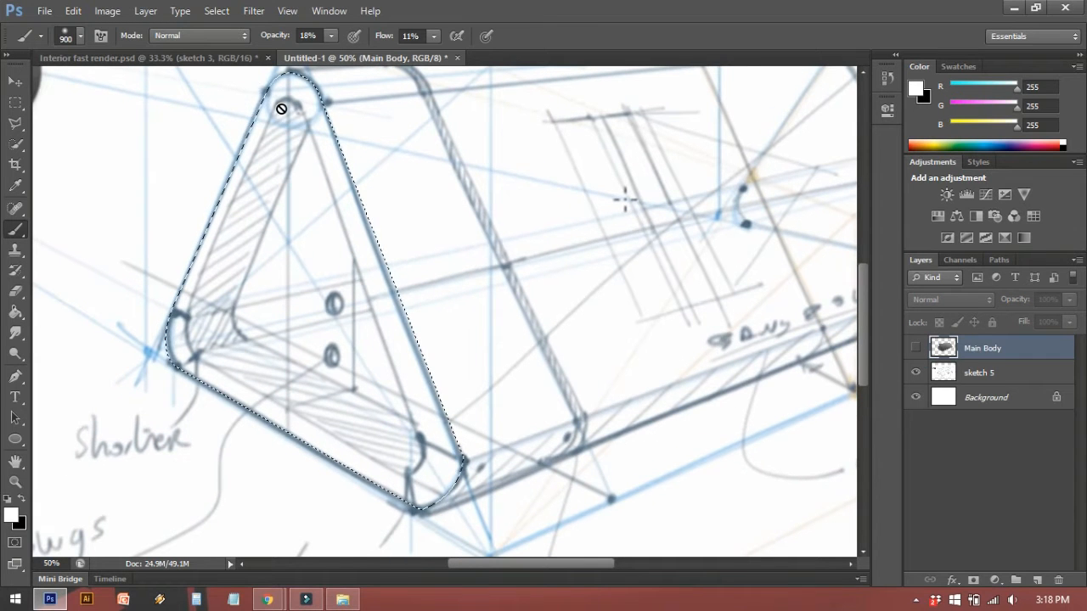
pyautogui.click(998, 380)
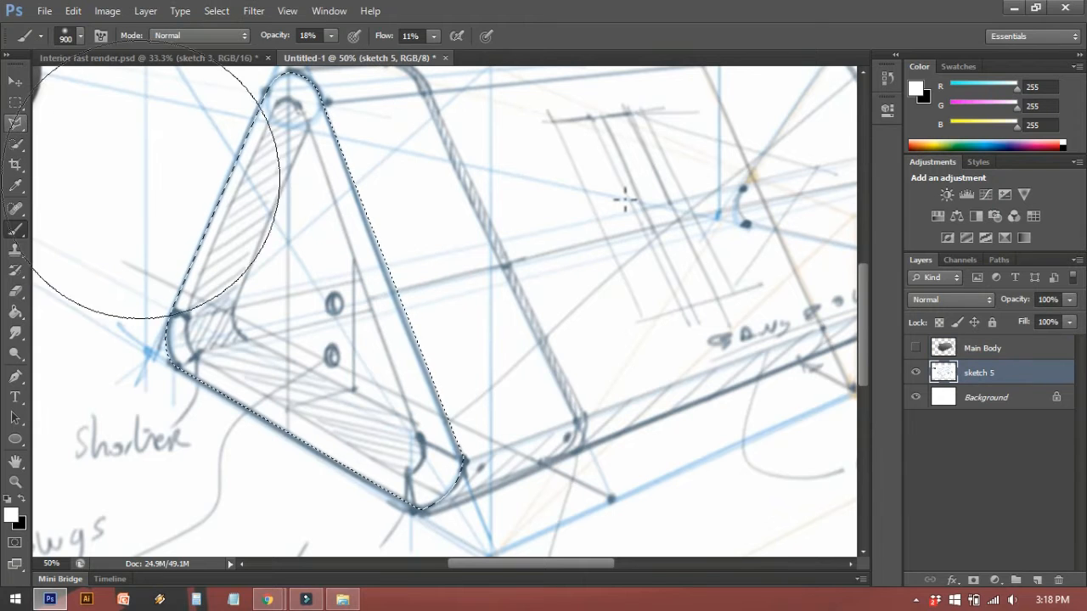
pyautogui.click(15, 81)
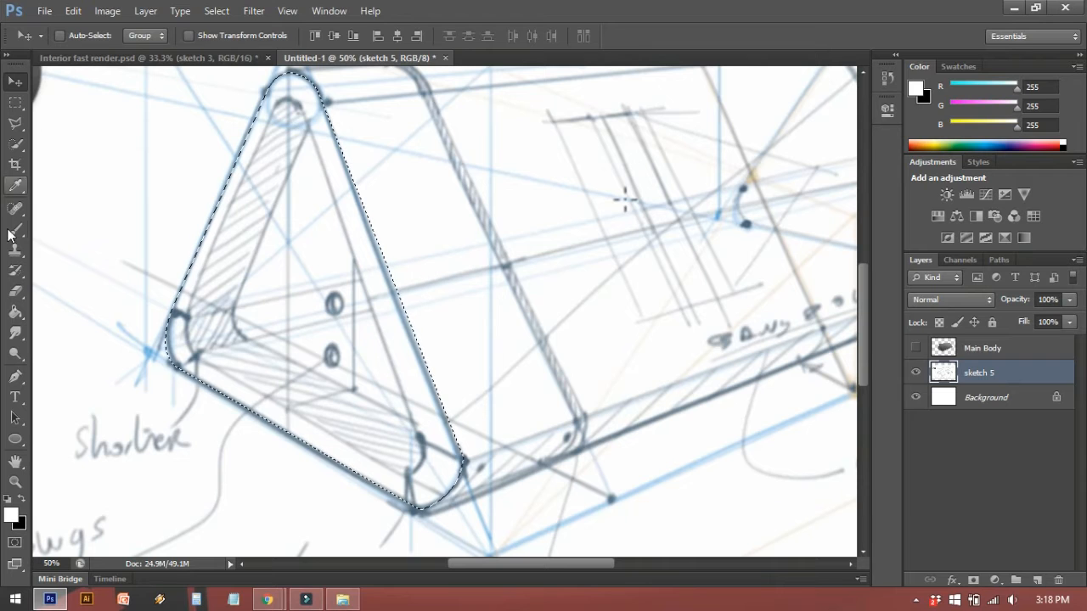
pyautogui.click(17, 378)
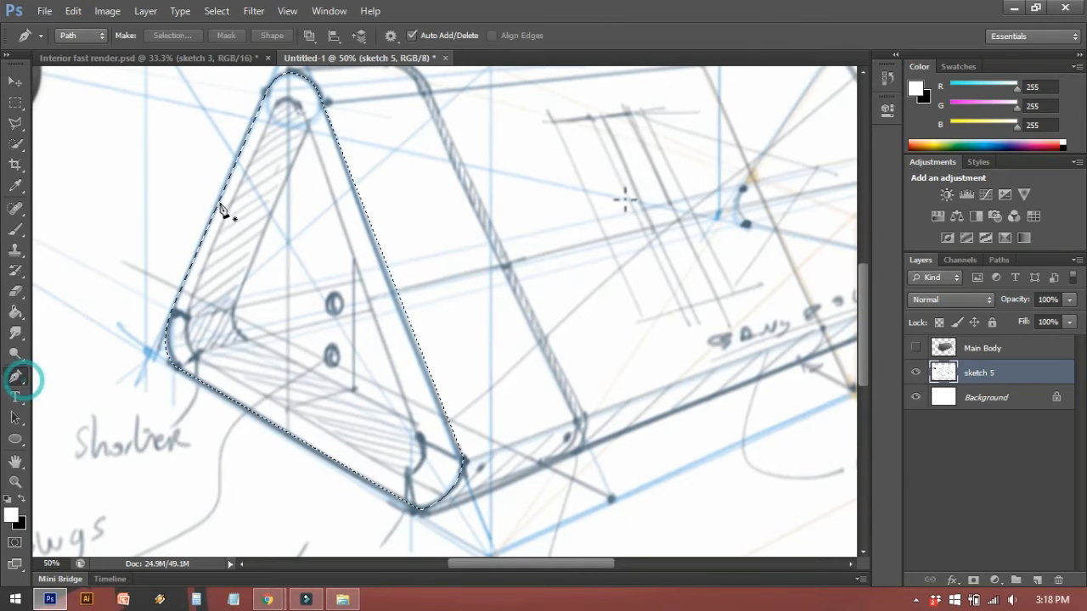
pyautogui.click(273, 109)
pyautogui.moveTo(303, 112); pyautogui.dragTo(310, 131)
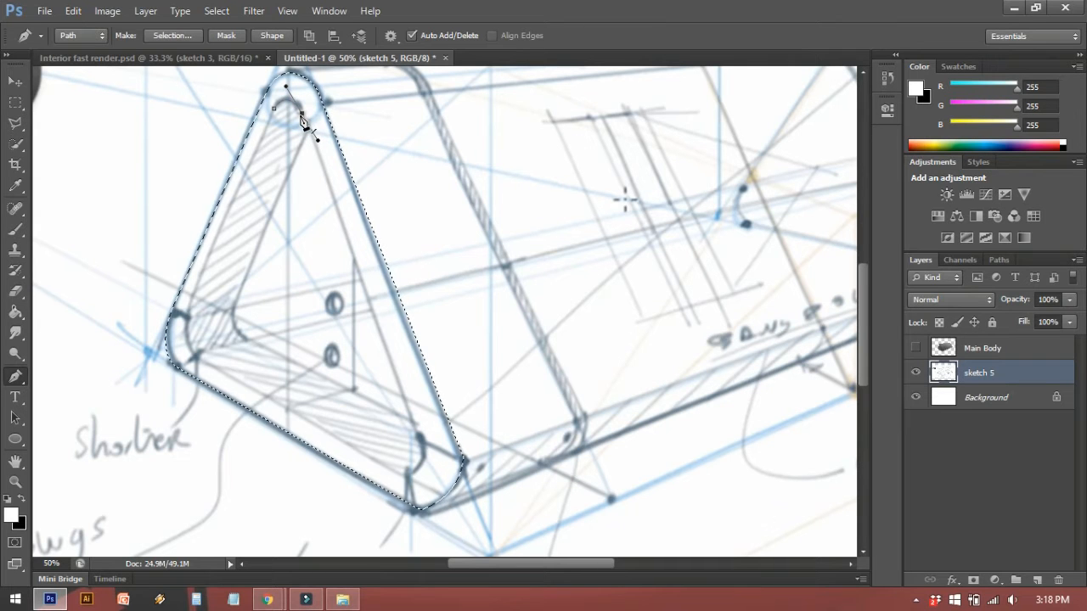
pyautogui.click(302, 112)
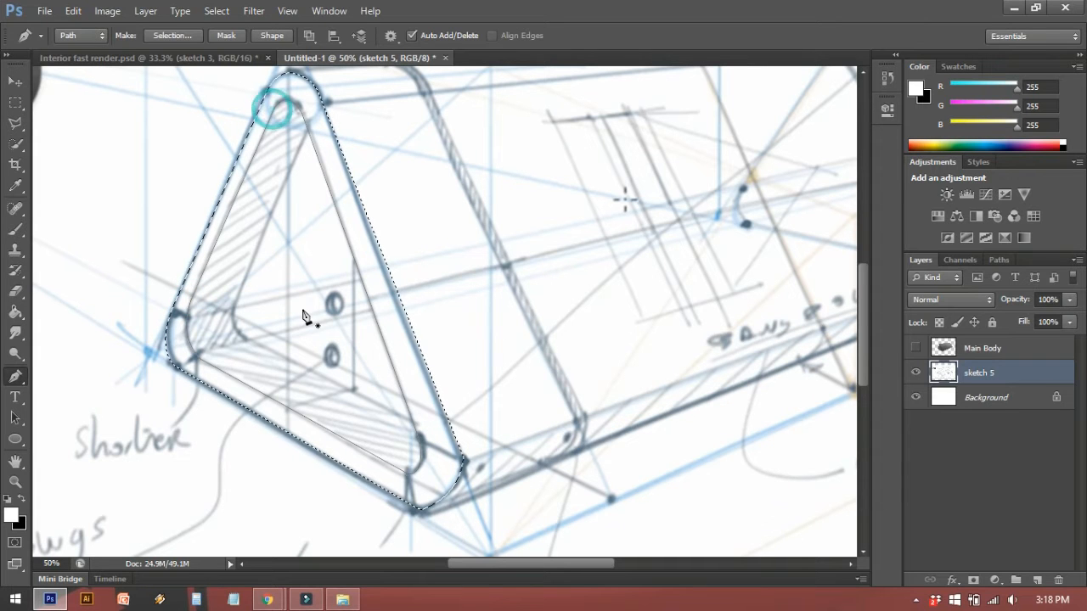
# Convert the inner triangle path into a new selection with 0 feather, and show the Main Body layer as the active layer
pyautogui.moveTo(301, 308); pyautogui.dragTo(290, 299)
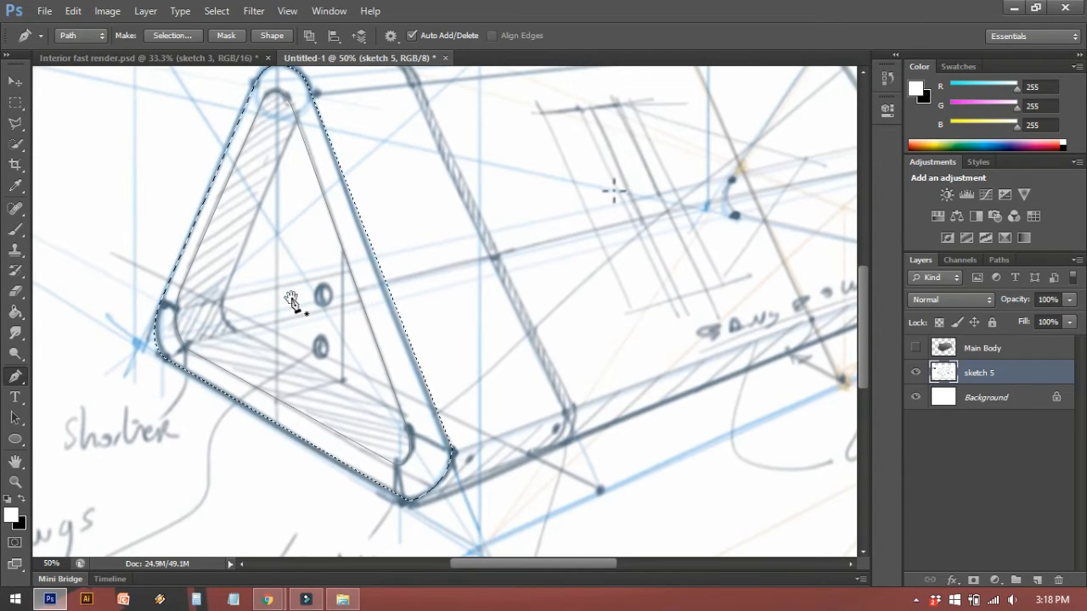
pyautogui.rightClick(263, 246)
pyautogui.click(320, 315)
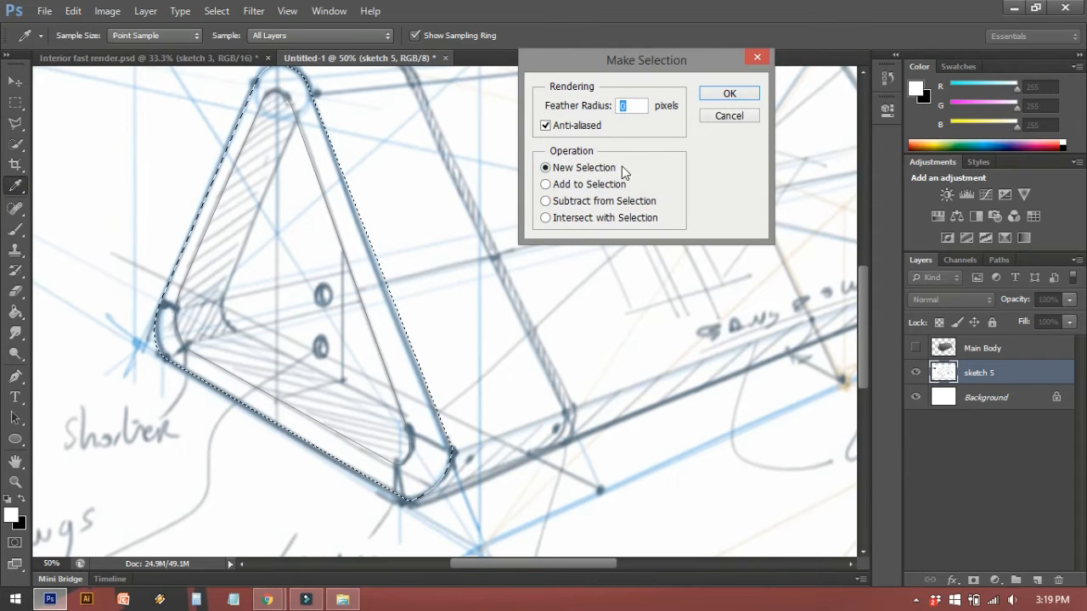
pyautogui.click(732, 91)
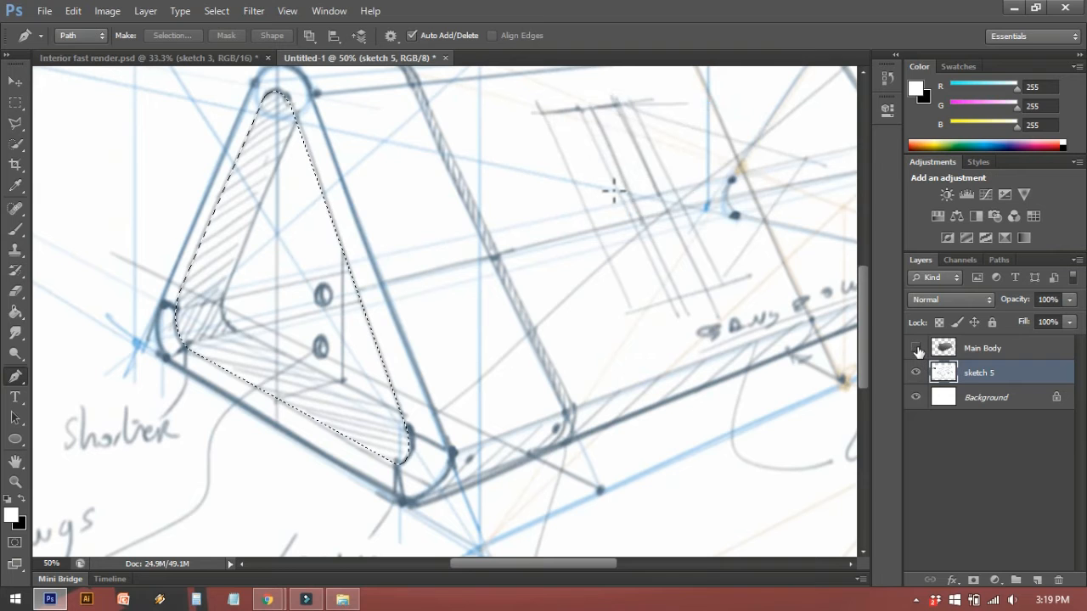
pyautogui.click(984, 349)
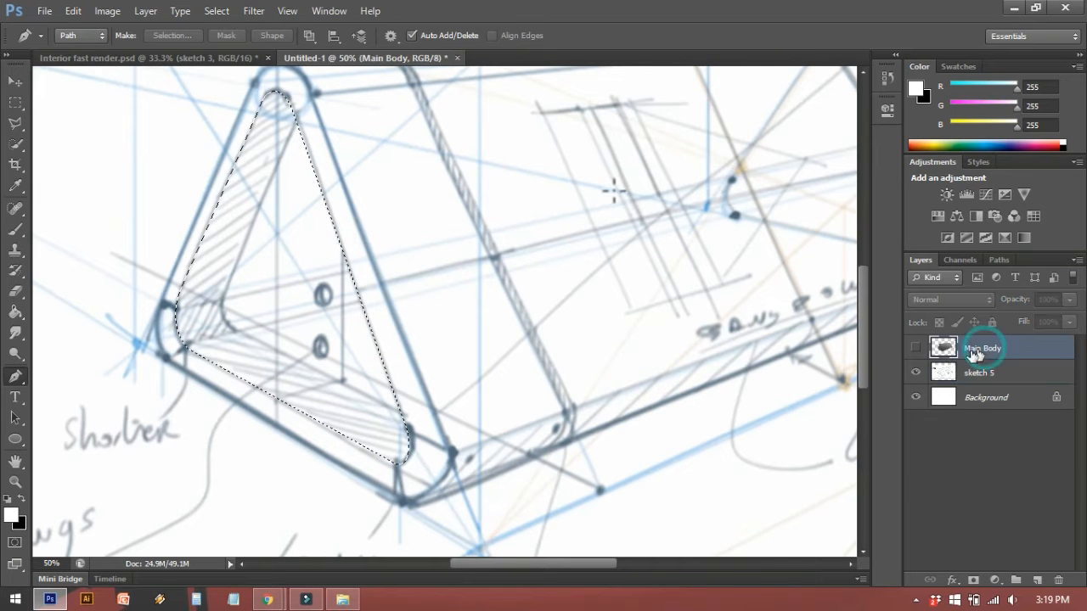
pyautogui.click(917, 348)
pyautogui.moveTo(294, 345); pyautogui.dragTo(310, 363)
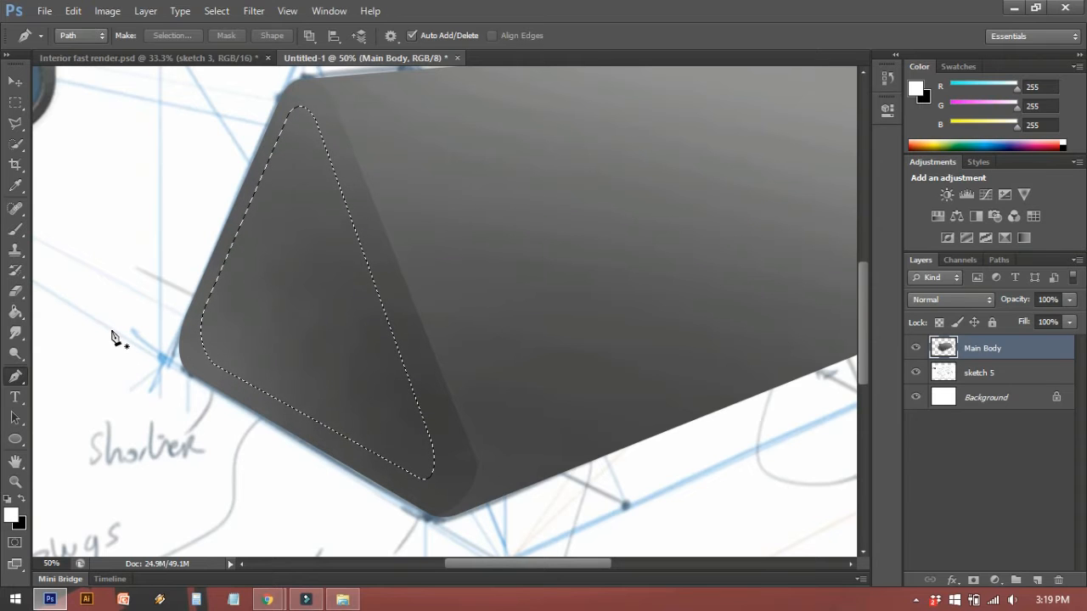
# Darken the selected inner triangle along its edges with soft black strokes using 700- and 300-pixel brushes
pyautogui.click(22, 501)
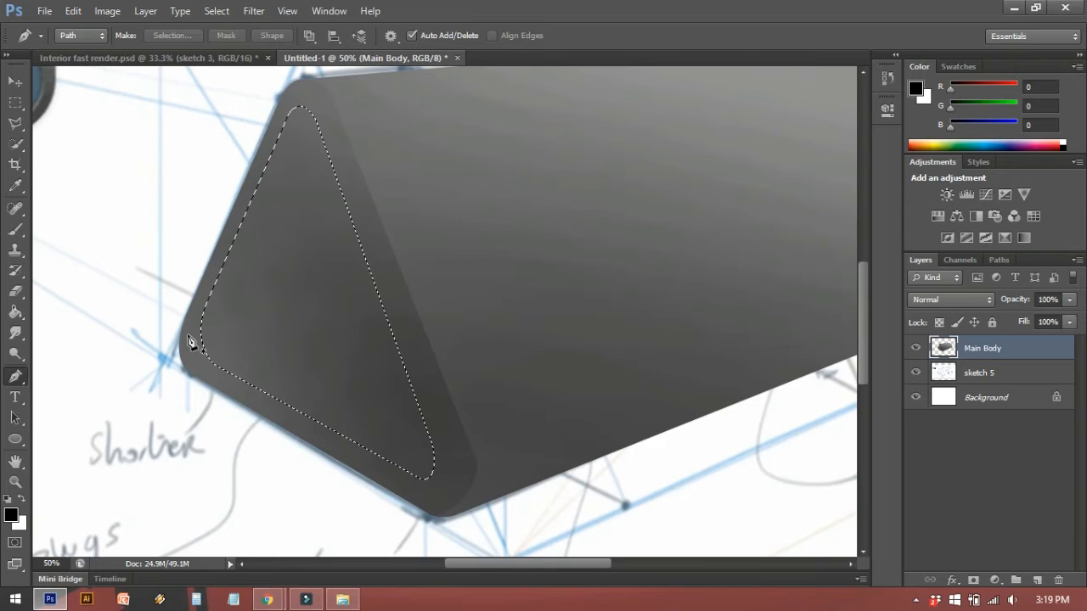
pyautogui.press('b')
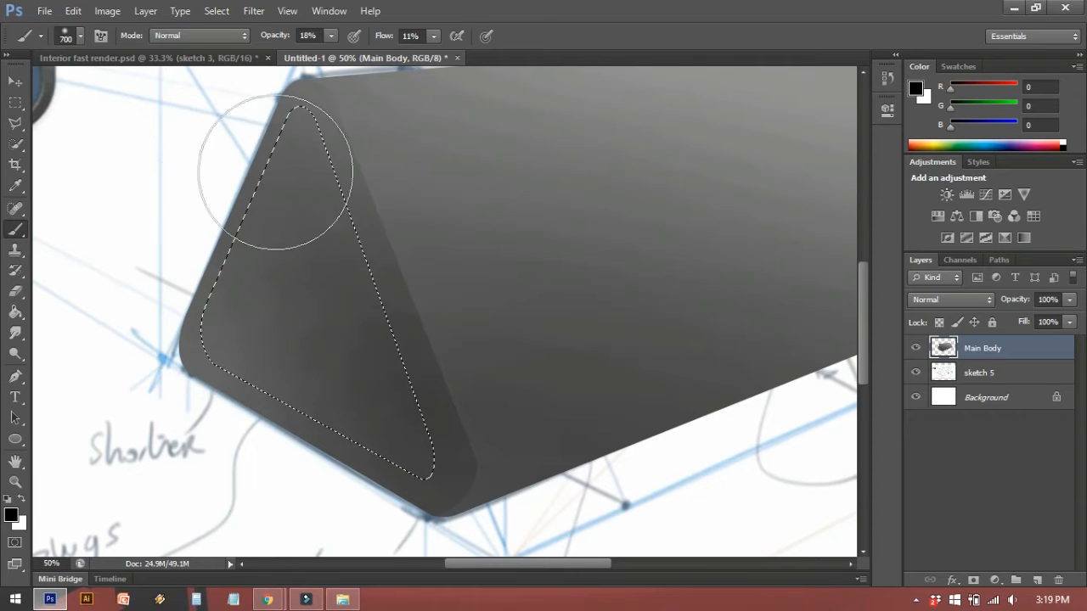
pyautogui.moveTo(245, 234)
pyautogui.mouseDown()
pyautogui.moveTo(231, 203)
pyautogui.moveTo(256, 168)
pyautogui.moveTo(207, 295)
pyautogui.moveTo(254, 167)
pyautogui.moveTo(162, 358)
pyautogui.moveTo(172, 294)
pyautogui.moveTo(203, 397)
pyautogui.moveTo(174, 353)
pyautogui.moveTo(293, 431)
pyautogui.moveTo(417, 491)
pyautogui.moveTo(193, 367)
pyautogui.moveTo(347, 442)
pyautogui.moveTo(323, 417)
pyautogui.mouseUp()
pyautogui.moveTo(185, 332)
pyautogui.mouseDown()
pyautogui.moveTo(297, 131)
pyautogui.moveTo(216, 324)
pyautogui.moveTo(261, 125)
pyautogui.moveTo(206, 265)
pyautogui.moveTo(273, 107)
pyautogui.mouseUp()
pyautogui.moveTo(200, 354)
pyautogui.mouseDown()
pyautogui.moveTo(430, 454)
pyautogui.moveTo(463, 477)
pyautogui.moveTo(183, 340)
pyautogui.moveTo(482, 514)
pyautogui.moveTo(274, 413)
pyautogui.moveTo(181, 348)
pyautogui.moveTo(430, 472)
pyautogui.moveTo(389, 470)
pyautogui.moveTo(209, 348)
pyautogui.moveTo(316, 119)
pyautogui.moveTo(276, 175)
pyautogui.moveTo(206, 349)
pyautogui.moveTo(293, 124)
pyautogui.moveTo(210, 330)
pyautogui.moveTo(335, 426)
pyautogui.moveTo(448, 487)
pyautogui.moveTo(424, 357)
pyautogui.moveTo(343, 98)
pyautogui.moveTo(476, 444)
pyautogui.moveTo(341, 142)
pyautogui.moveTo(454, 426)
pyautogui.moveTo(360, 150)
pyautogui.moveTo(370, 206)
pyautogui.moveTo(456, 411)
pyautogui.moveTo(345, 155)
pyautogui.moveTo(488, 420)
pyautogui.moveTo(531, 392)
pyautogui.mouseUp()
pyautogui.press('space')
pyautogui.moveTo(341, 145)
pyautogui.mouseDown()
pyautogui.moveTo(411, 117)
pyautogui.moveTo(292, 149)
pyautogui.moveTo(343, 116)
pyautogui.moveTo(292, 148)
pyautogui.mouseUp()
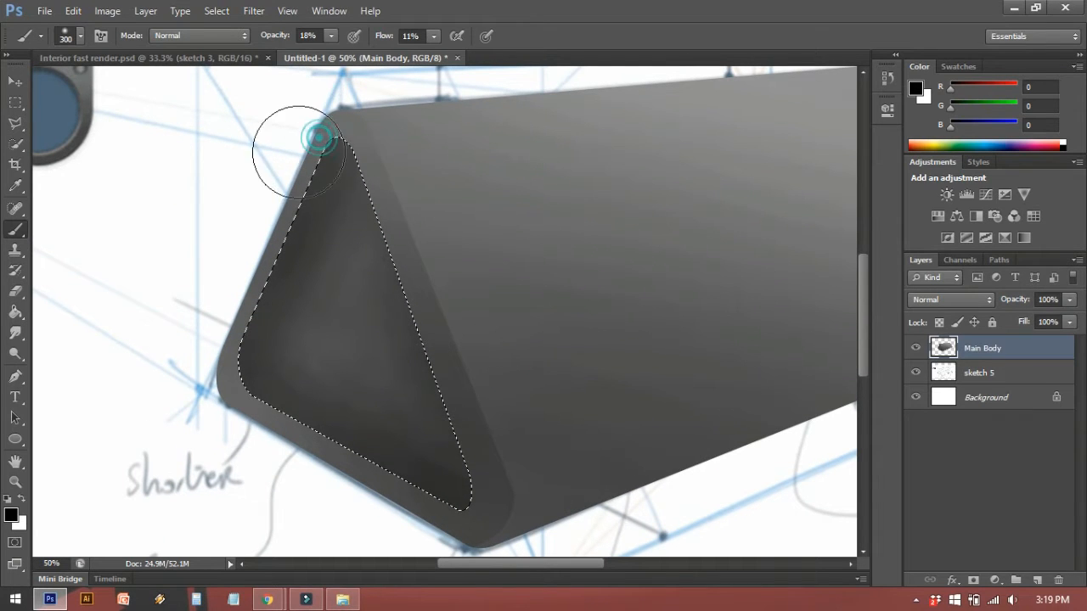
pyautogui.moveTo(199, 419)
pyautogui.mouseDown()
pyautogui.moveTo(225, 389)
pyautogui.moveTo(274, 394)
pyautogui.mouseUp()
# Deepen the shading at the inner triangle's back corner and along its lower edge with a 150-pixel black brush
pyautogui.press('[')
pyautogui.press('[')
pyautogui.press('[')
pyautogui.moveTo(314, 349); pyautogui.dragTo(306, 354)
pyautogui.moveTo(205, 386)
pyautogui.mouseDown()
pyautogui.moveTo(349, 340)
pyautogui.moveTo(209, 395)
pyautogui.mouseUp()
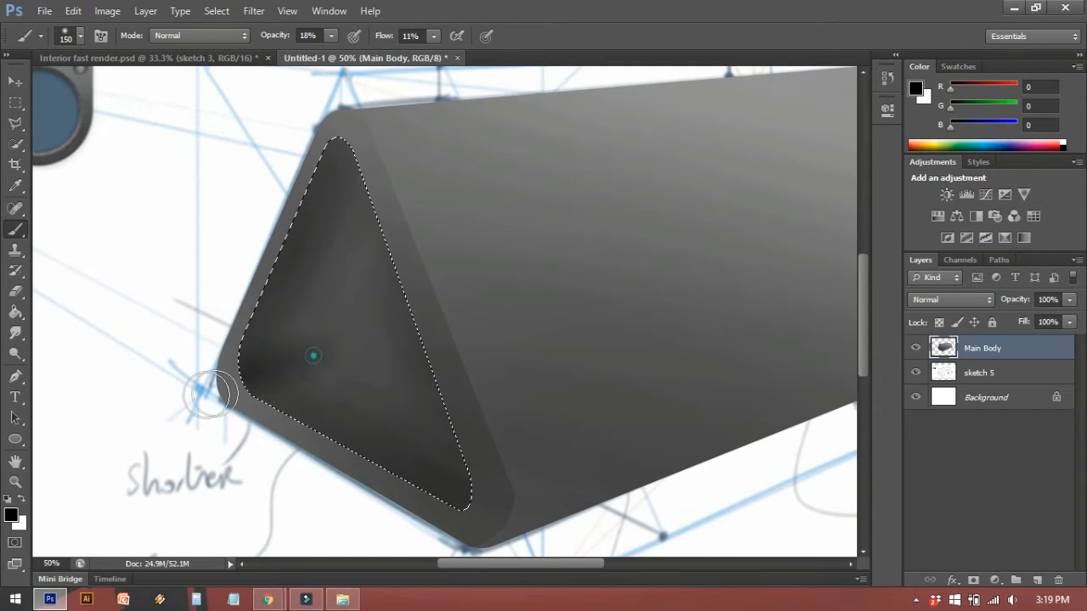
pyautogui.moveTo(296, 369); pyautogui.dragTo(184, 400)
pyautogui.moveTo(266, 390)
pyautogui.mouseDown()
pyautogui.moveTo(404, 430)
pyautogui.moveTo(297, 393)
pyautogui.moveTo(422, 463)
pyautogui.mouseUp()
pyautogui.moveTo(270, 389); pyautogui.dragTo(368, 439)
pyautogui.moveTo(247, 374)
pyautogui.mouseDown()
pyautogui.moveTo(395, 455)
pyautogui.moveTo(228, 347)
pyautogui.mouseUp()
pyautogui.moveTo(235, 384); pyautogui.dragTo(498, 434)
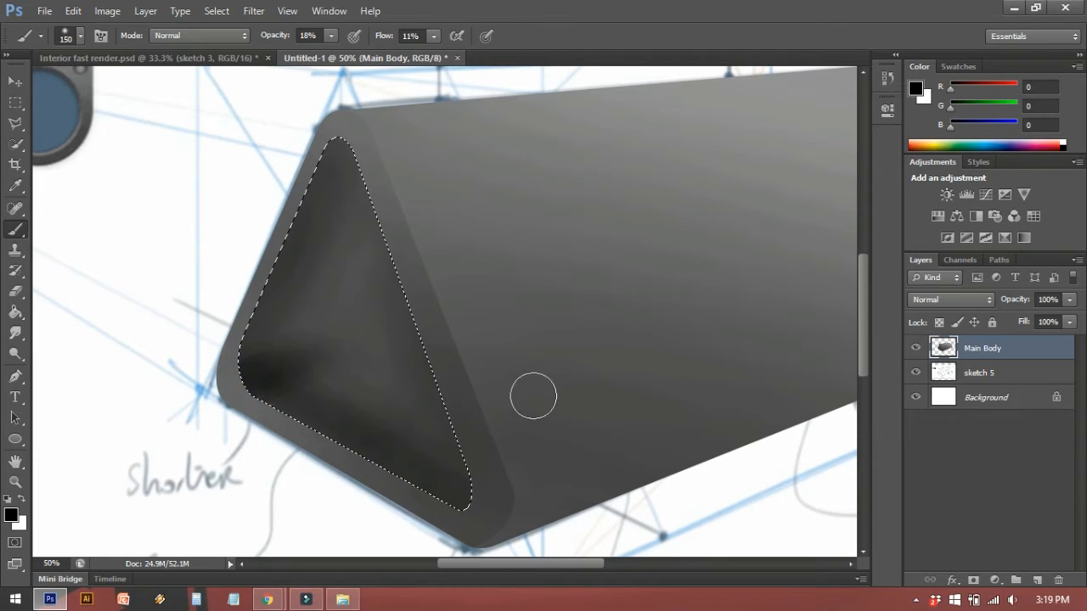
pyautogui.hotkey('ctrl', 'd')
pyautogui.moveTo(609, 355); pyautogui.dragTo(589, 352)
pyautogui.hotkey('ctrl', 'shift', 'd')
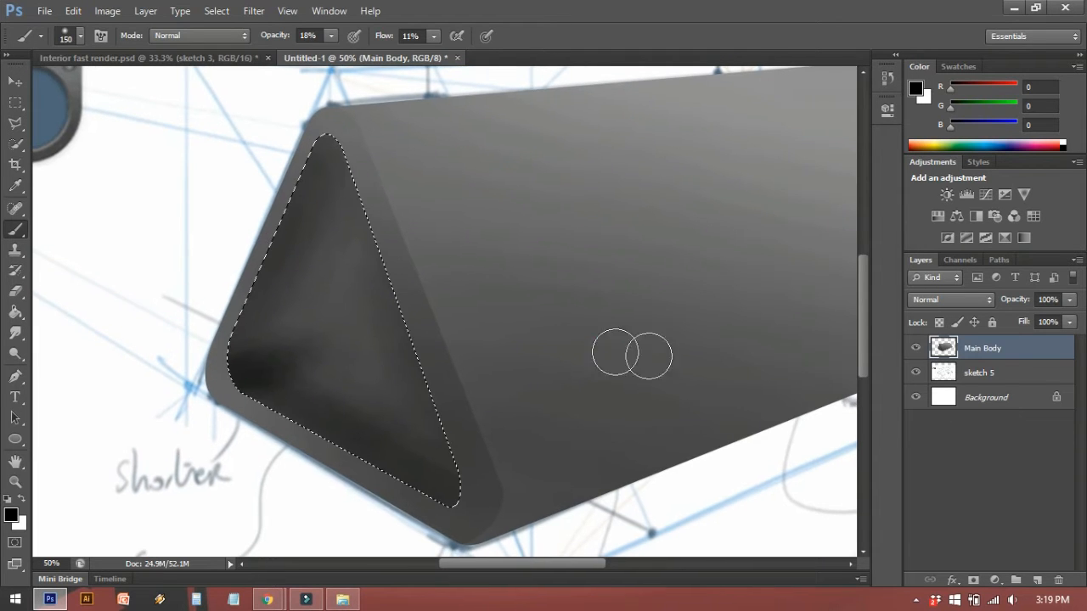
# Hide the Main Body layer and trace the recessed panel inside the end face with the Pen tool, closing the path outside the selection
pyautogui.click(916, 348)
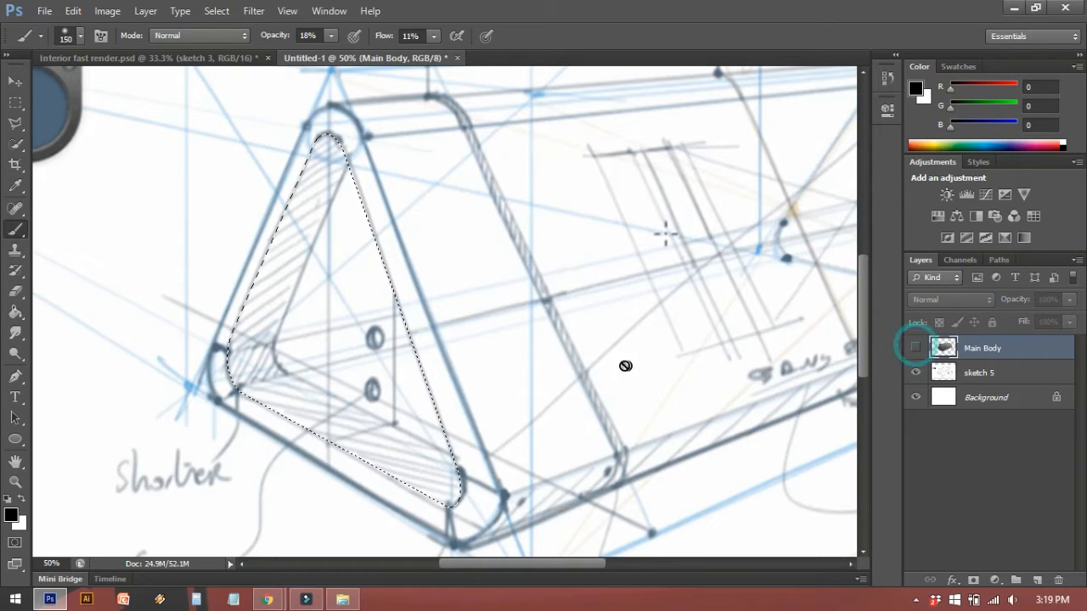
pyautogui.press('p')
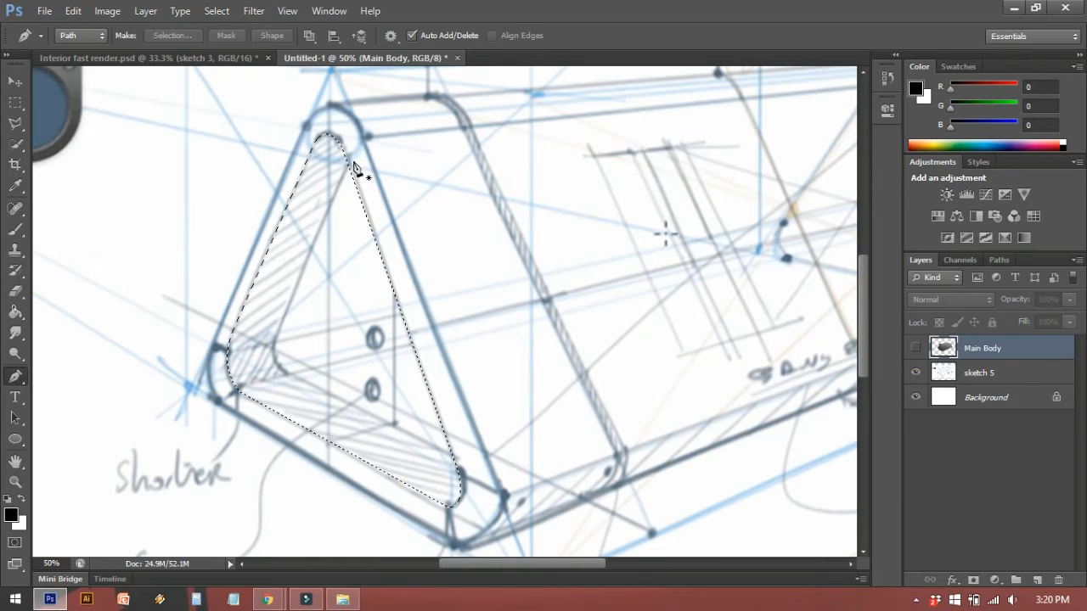
pyautogui.click(352, 156)
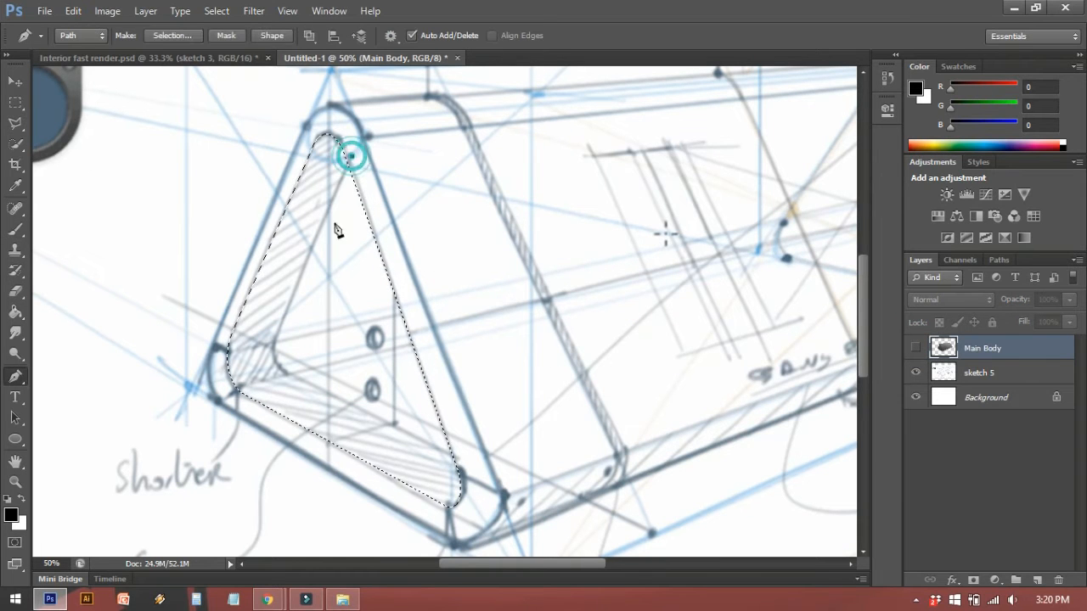
pyautogui.click(277, 335)
pyautogui.moveTo(291, 374); pyautogui.dragTo(313, 386)
pyautogui.click(292, 375)
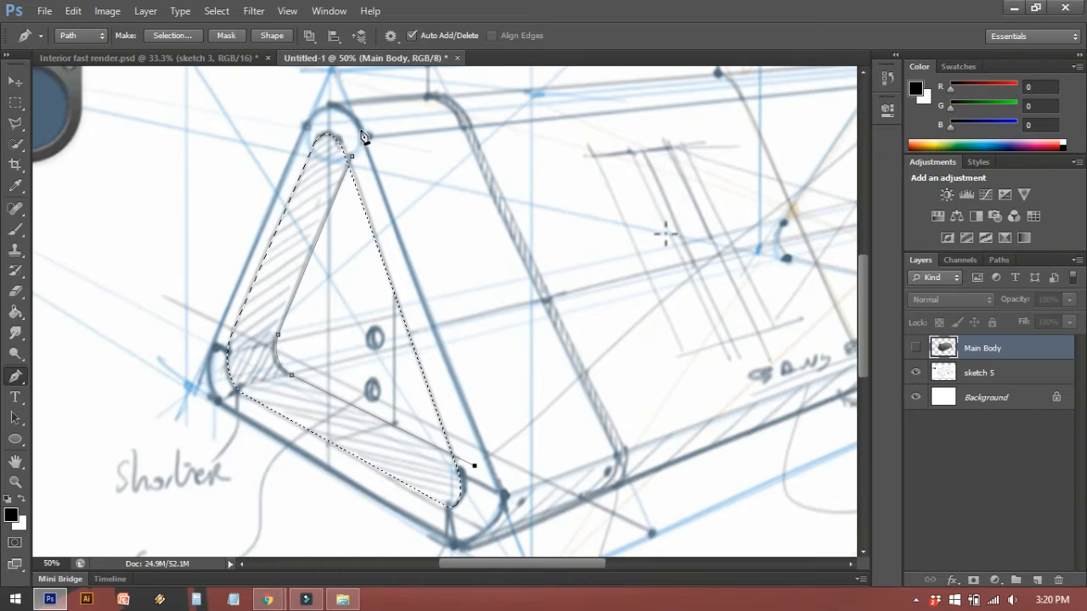
pyautogui.click(418, 195)
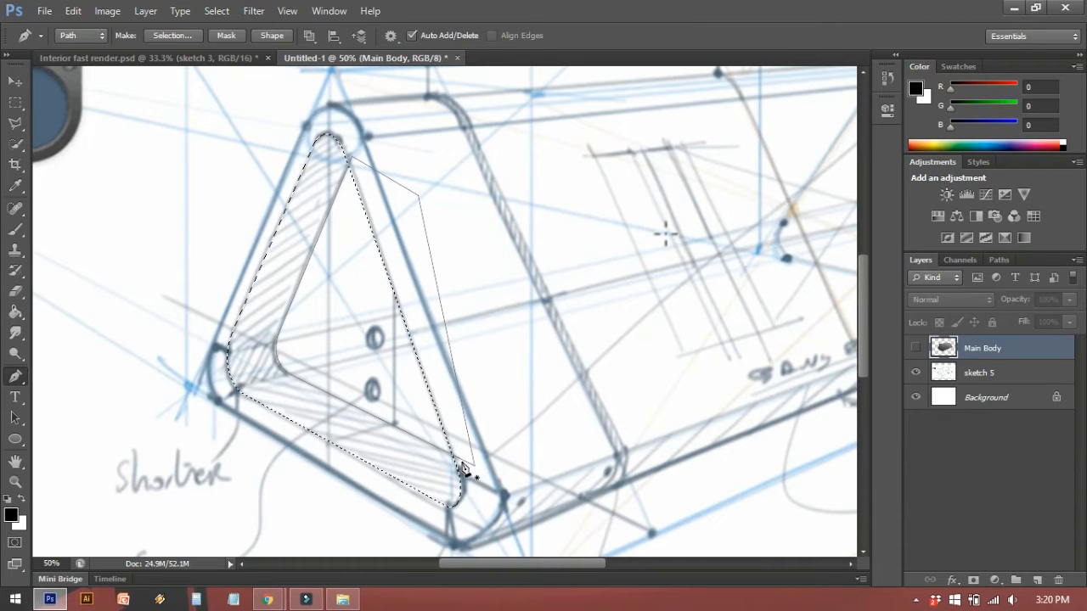
# Convert the recessed panel path into a selection using Intersect with Selection, and show the Main Body layer
pyautogui.rightClick(337, 208)
pyautogui.click(424, 301)
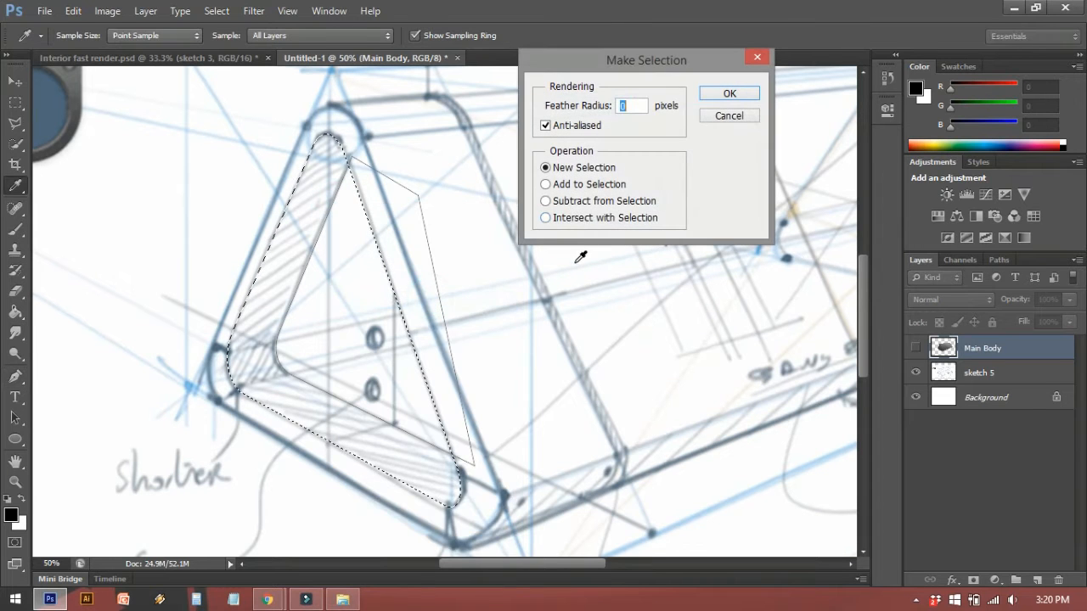
pyautogui.click(585, 218)
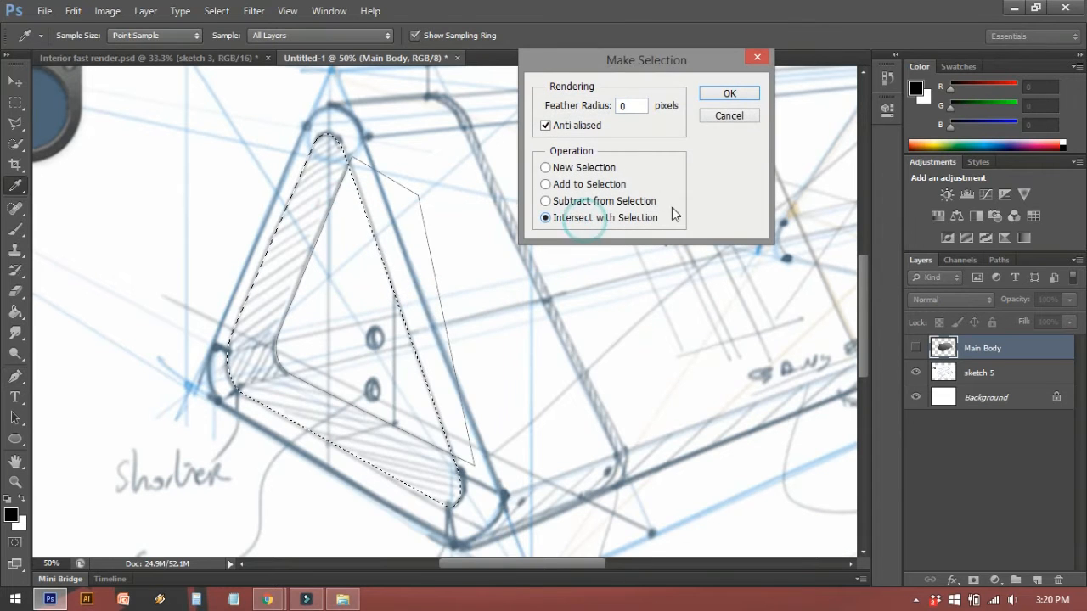
pyautogui.click(730, 95)
pyautogui.click(916, 349)
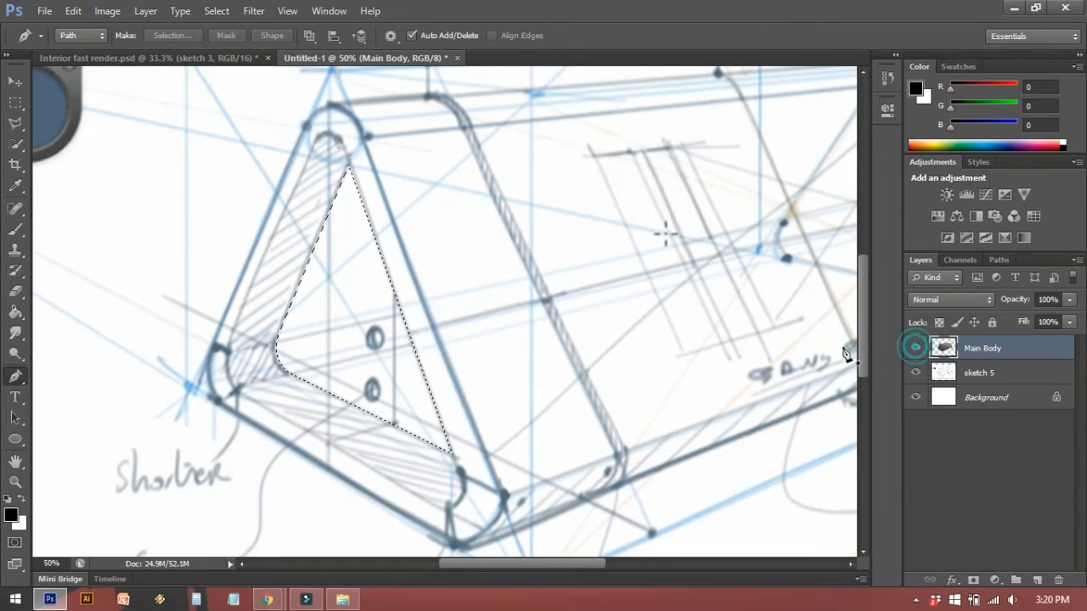
# Set the foreground color to mid grey, RGB 102, 102, 102
pyautogui.moveTo(344, 232); pyautogui.dragTo(332, 236)
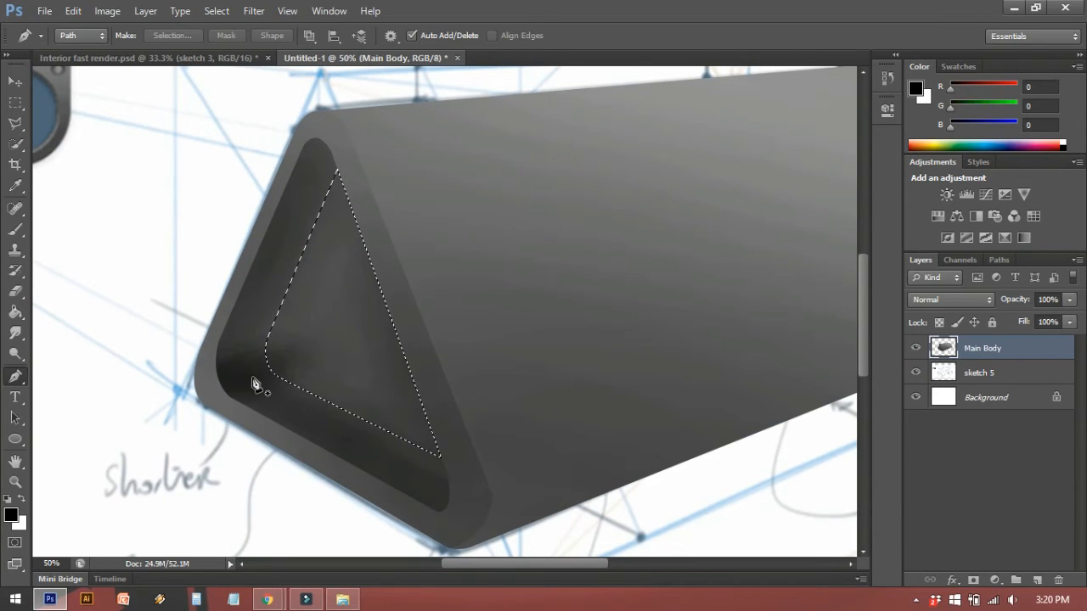
pyautogui.moveTo(347, 409); pyautogui.dragTo(344, 412)
pyautogui.moveTo(261, 351); pyautogui.dragTo(278, 346)
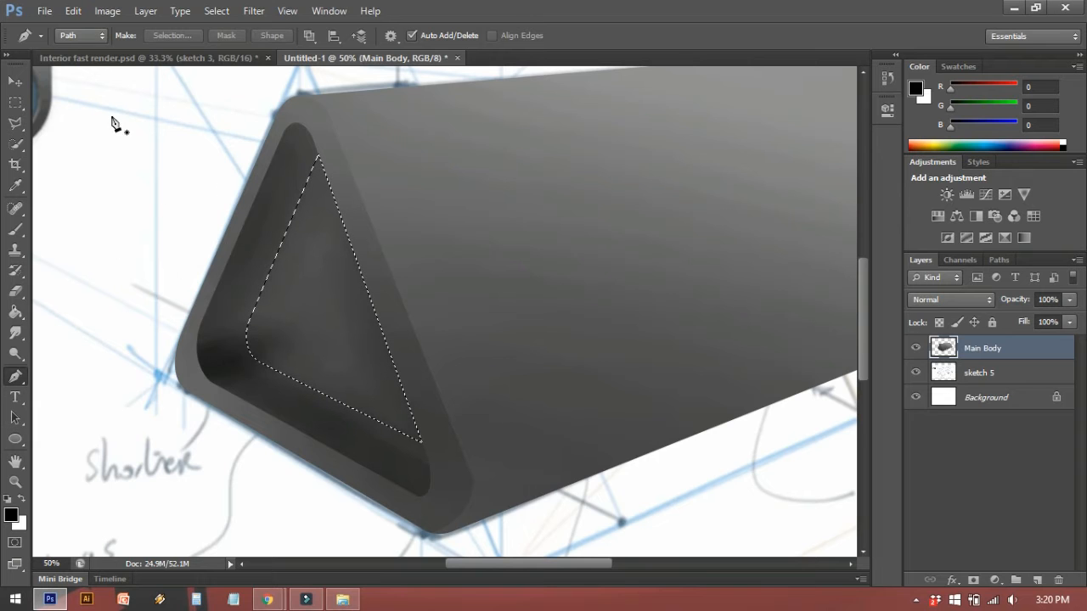
pyautogui.click(12, 515)
pyautogui.click(350, 262)
pyautogui.click(705, 136)
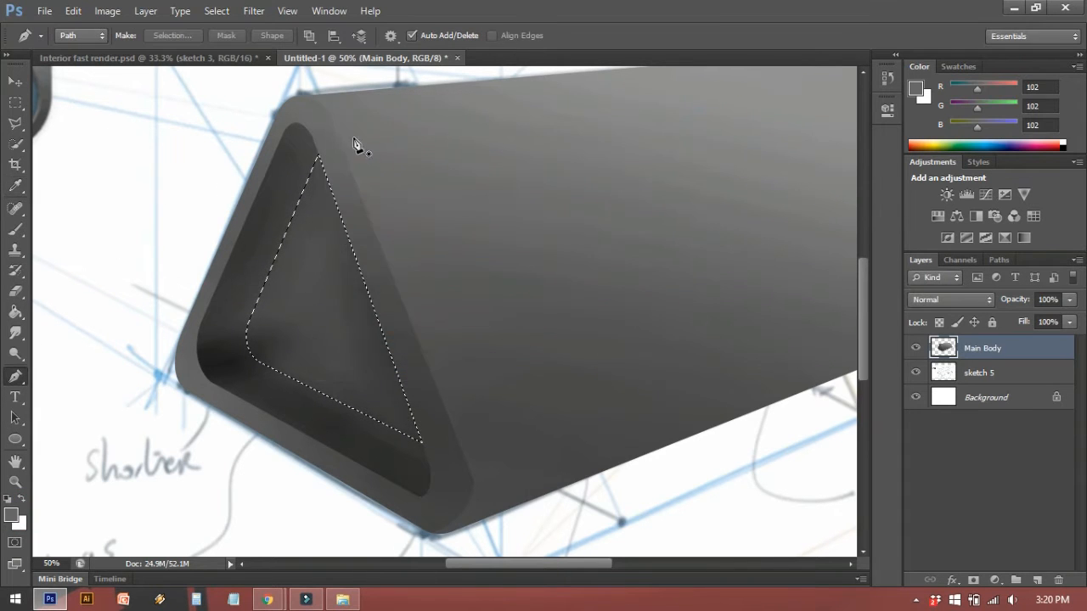
# Paint the selected recessed panel solid grey with a 442-pixel brush at 100% opacity and 100% flow
pyautogui.press('b')
pyautogui.click(335, 35)
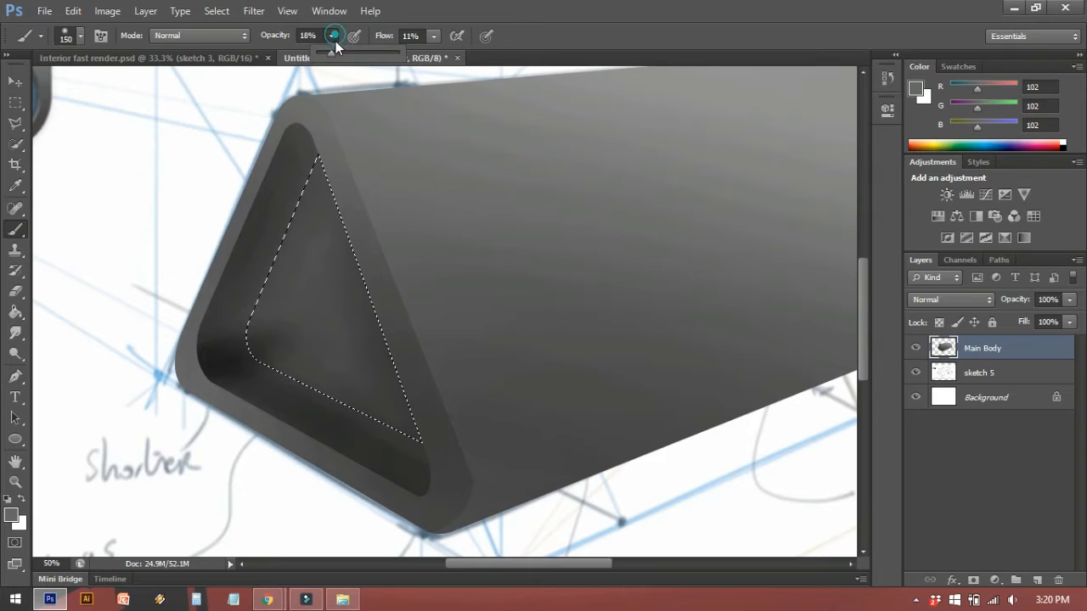
pyautogui.moveTo(330, 55); pyautogui.dragTo(511, 56)
pyautogui.click(435, 37)
pyautogui.rightClick(312, 170)
pyautogui.click(464, 207)
pyautogui.moveTo(289, 166)
pyautogui.mouseDown()
pyautogui.moveTo(281, 323)
pyautogui.moveTo(339, 175)
pyautogui.moveTo(328, 413)
pyautogui.moveTo(340, 182)
pyautogui.moveTo(255, 437)
pyautogui.moveTo(299, 285)
pyautogui.mouseUp()
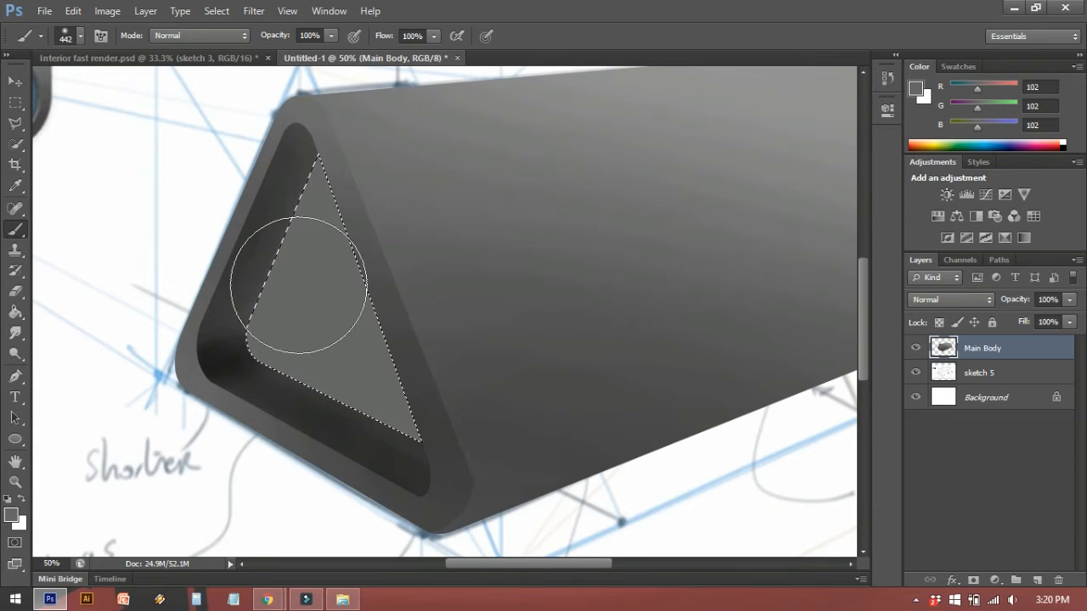
# Shade the recessed panel's front edge in soft black with a 200-pixel brush at 14% opacity and 14% flow
pyautogui.click(7, 500)
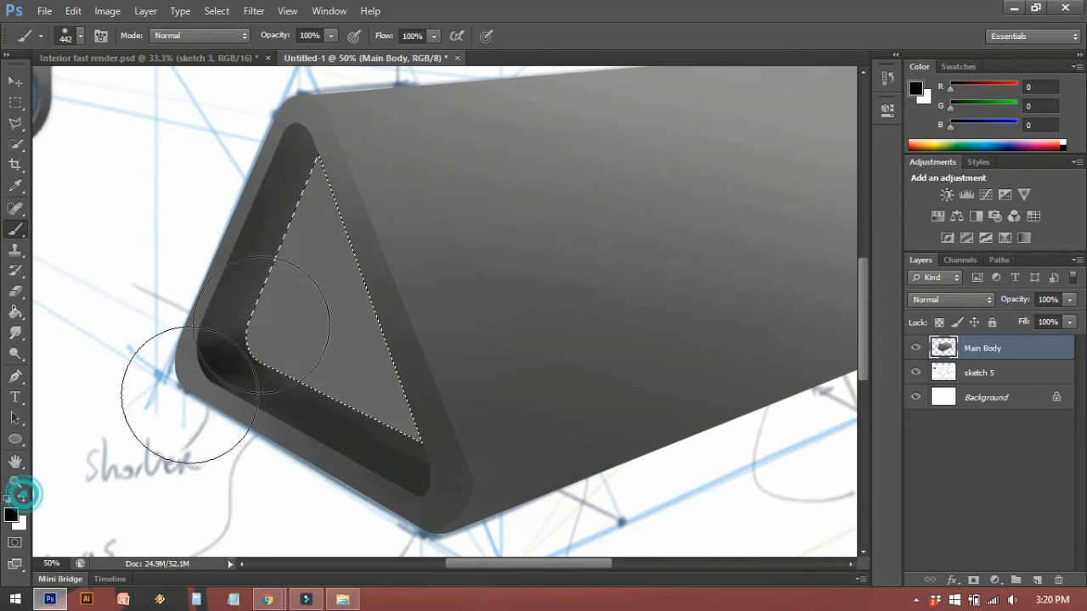
pyautogui.click(331, 36)
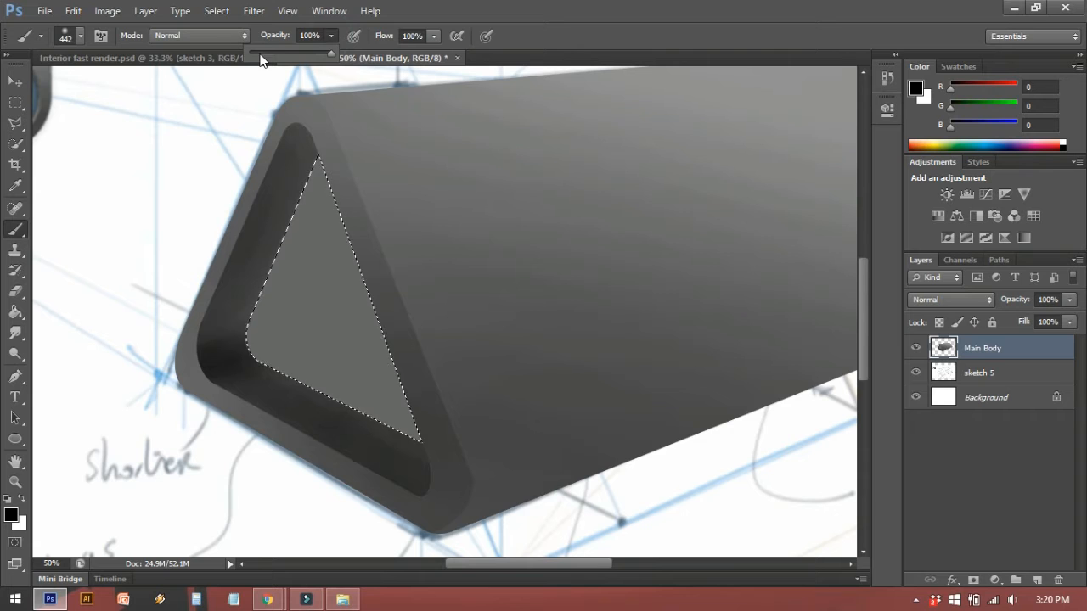
pyautogui.moveTo(433, 36); pyautogui.dragTo(364, 53)
pyautogui.click(362, 148)
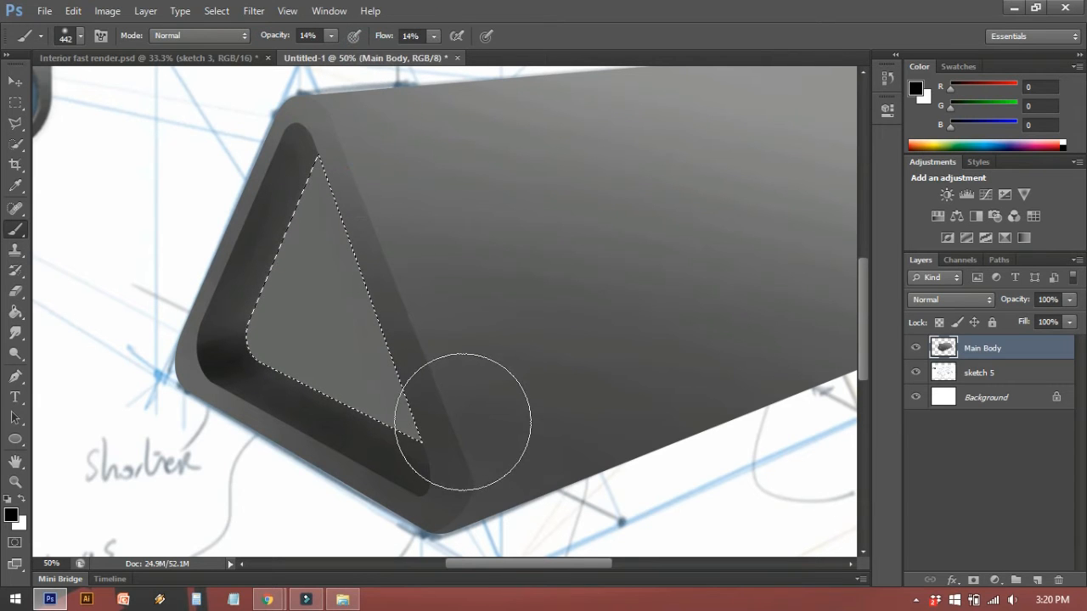
pyautogui.press('[')
pyautogui.press('[')
pyautogui.press('[')
pyautogui.press('[')
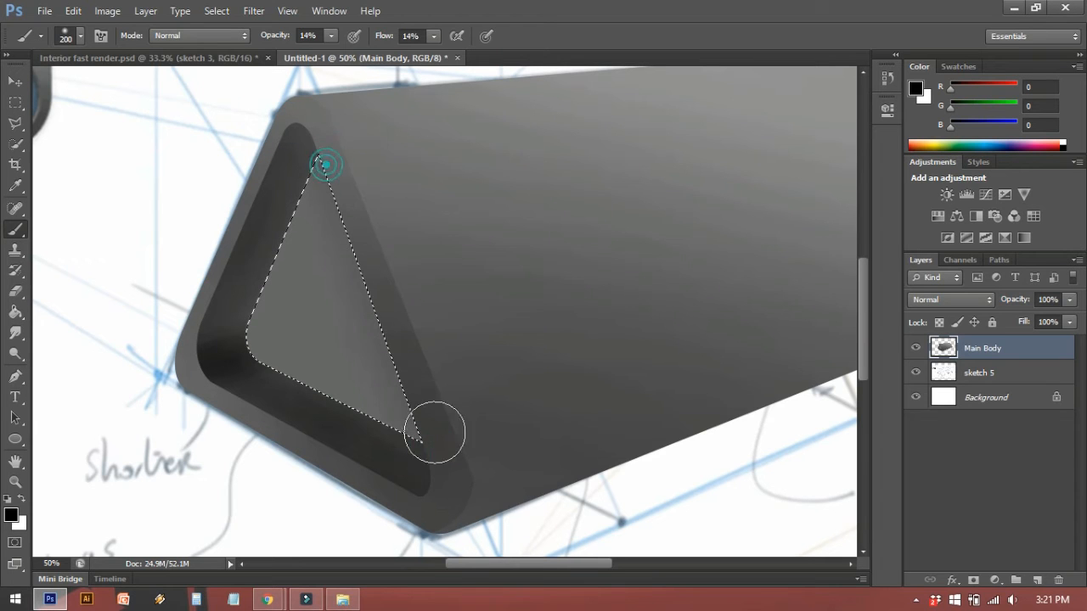
# Clear the recessed panel selection and view the whole product at 33.3% zoom
pyautogui.moveTo(721, 346); pyautogui.dragTo(704, 335)
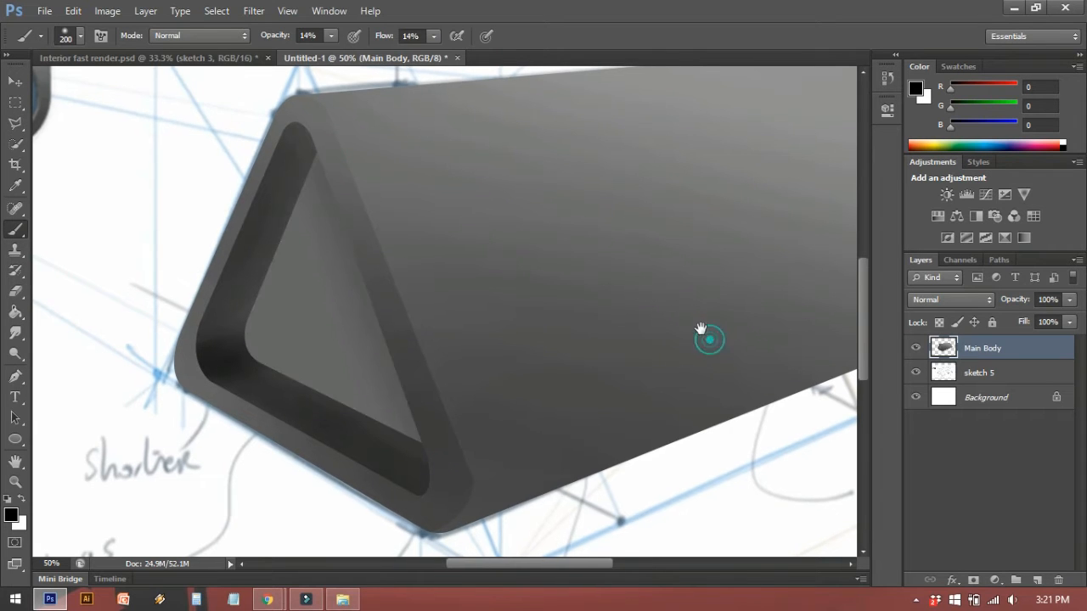
pyautogui.press('l')
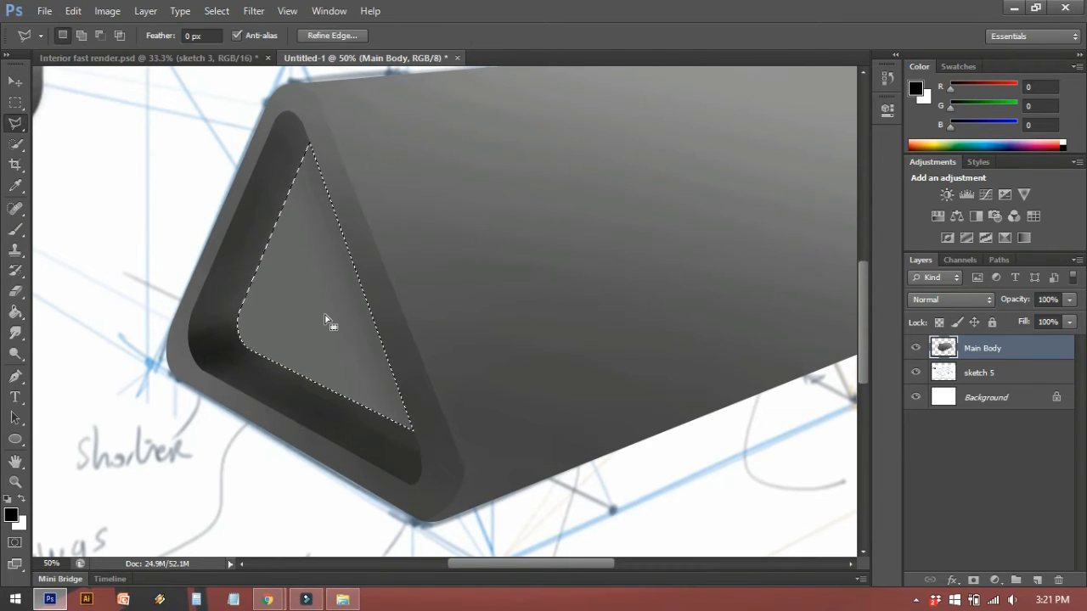
pyautogui.click(323, 311)
pyautogui.moveTo(370, 310)
pyautogui.mouseDown()
pyautogui.moveTo(479, 372)
pyautogui.moveTo(436, 303)
pyautogui.moveTo(318, 339)
pyautogui.mouseUp()
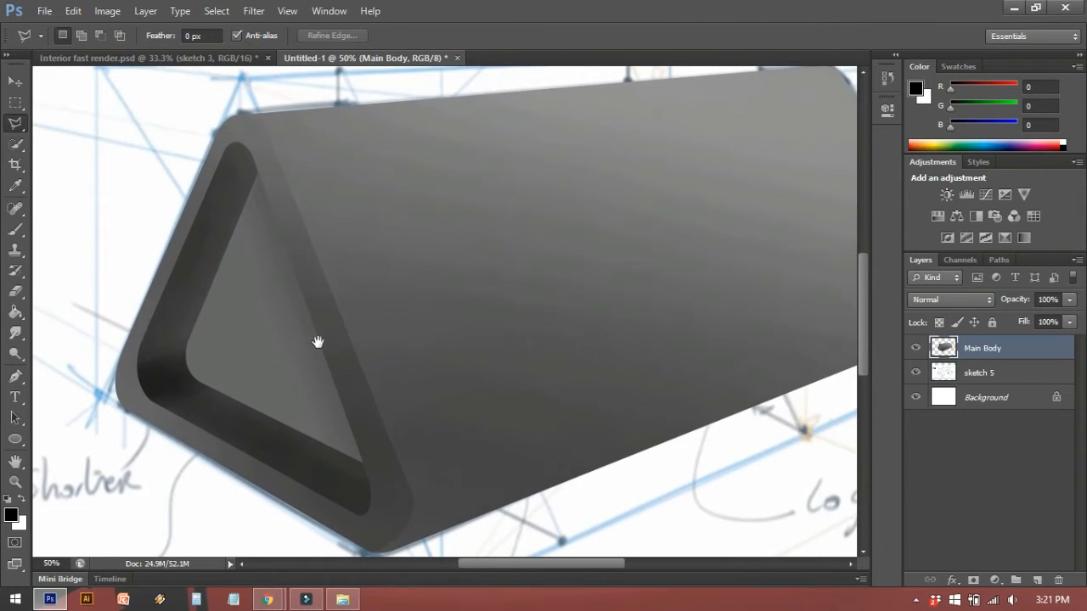
pyautogui.hotkey('ctrl', '-')
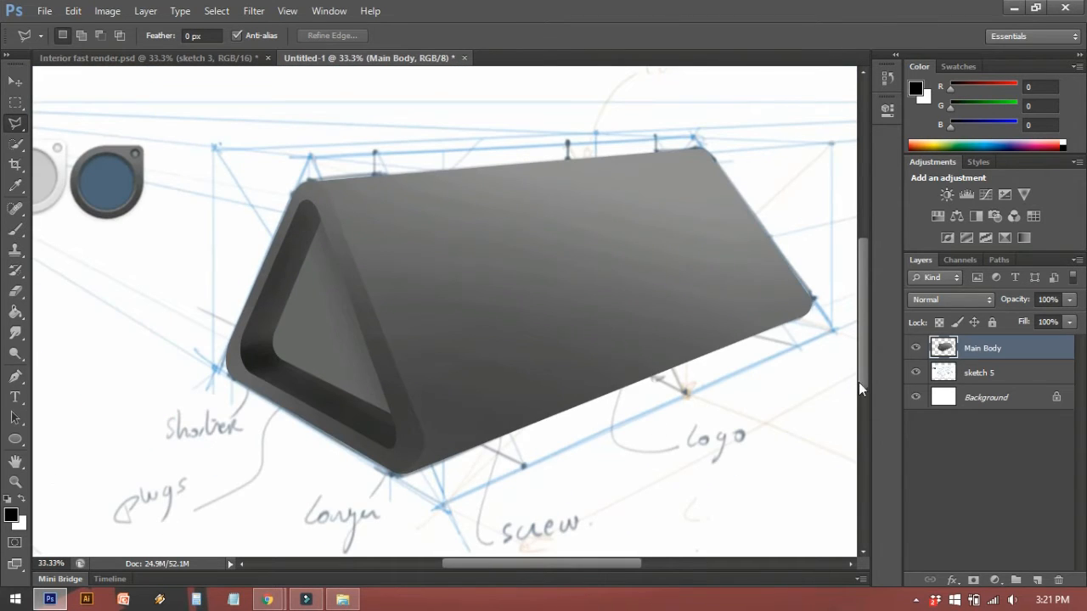
# Toggle the Main Body layer off and on to check the sketch, and load the layer's outline as a selection
pyautogui.click(916, 348)
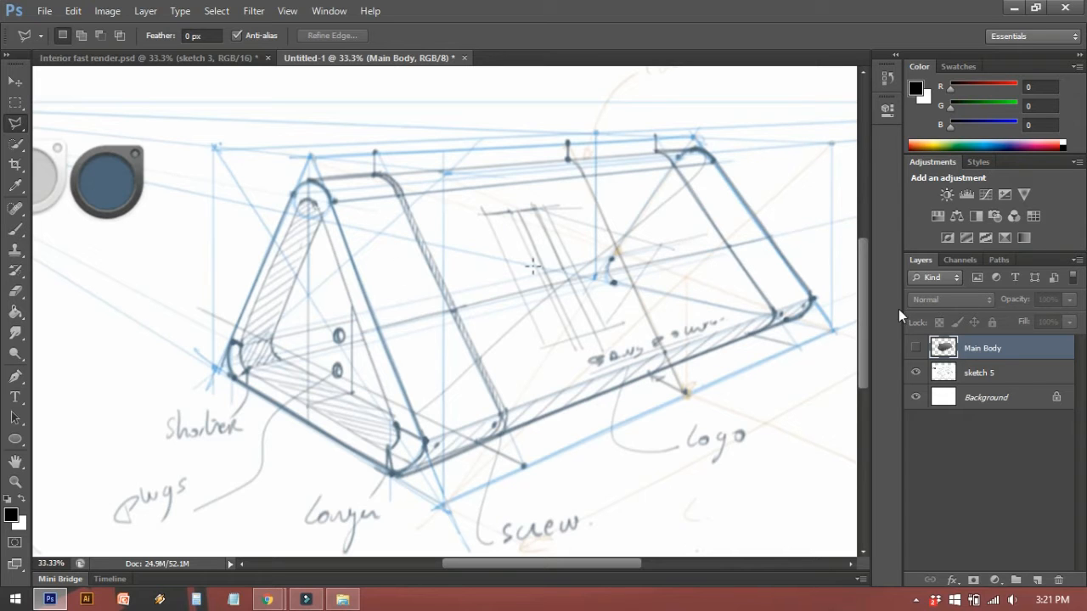
pyautogui.click(915, 349)
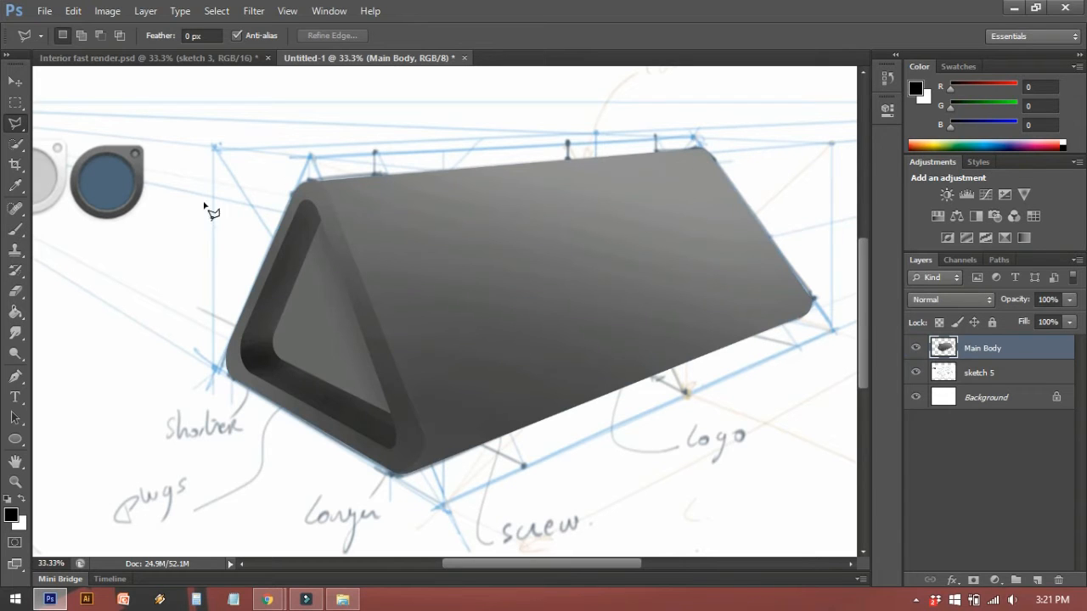
pyautogui.keyDown('ctrl'); pyautogui.click(945, 351); pyautogui.keyUp('ctrl')
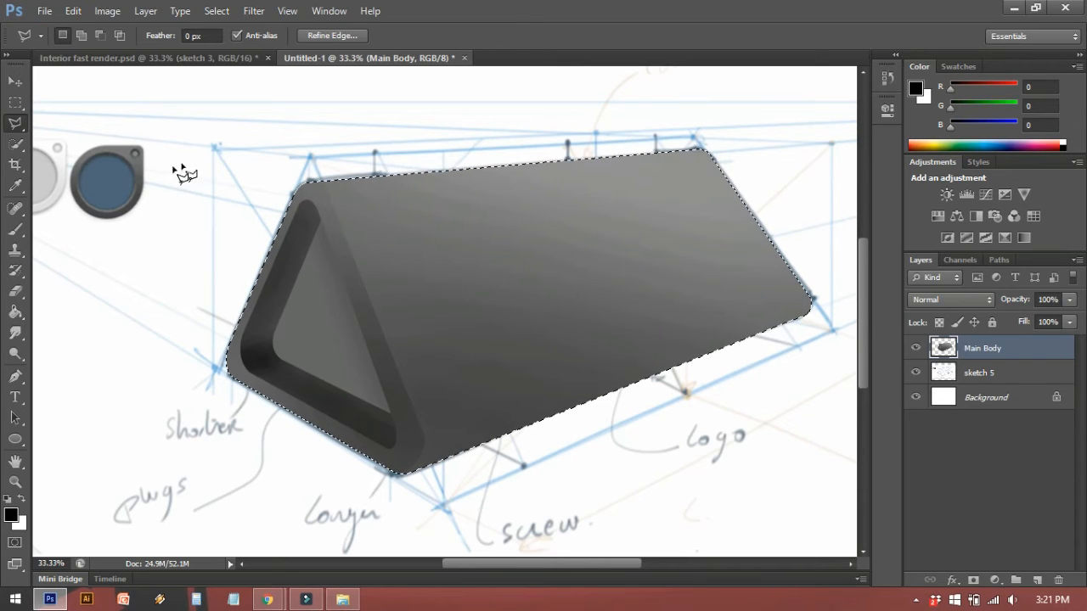
# Toggle the sketch 5 layer's visibility to compare it with the render, and hide the Main Body layer to expose the sketch lines
pyautogui.click(917, 372)
pyautogui.click(917, 374)
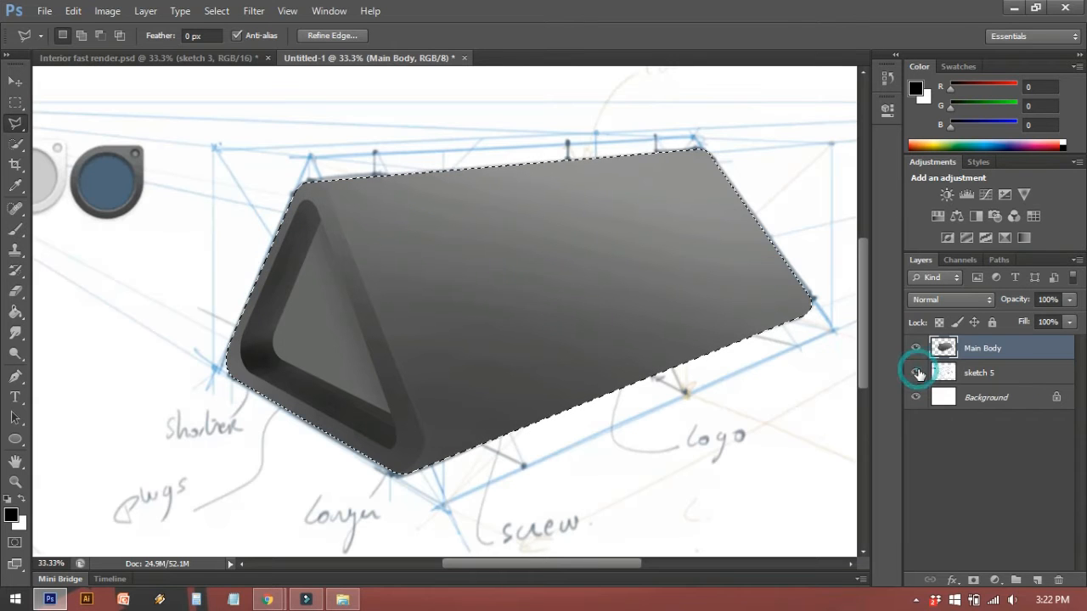
pyautogui.moveTo(658, 374); pyautogui.dragTo(544, 384)
pyautogui.click(915, 349)
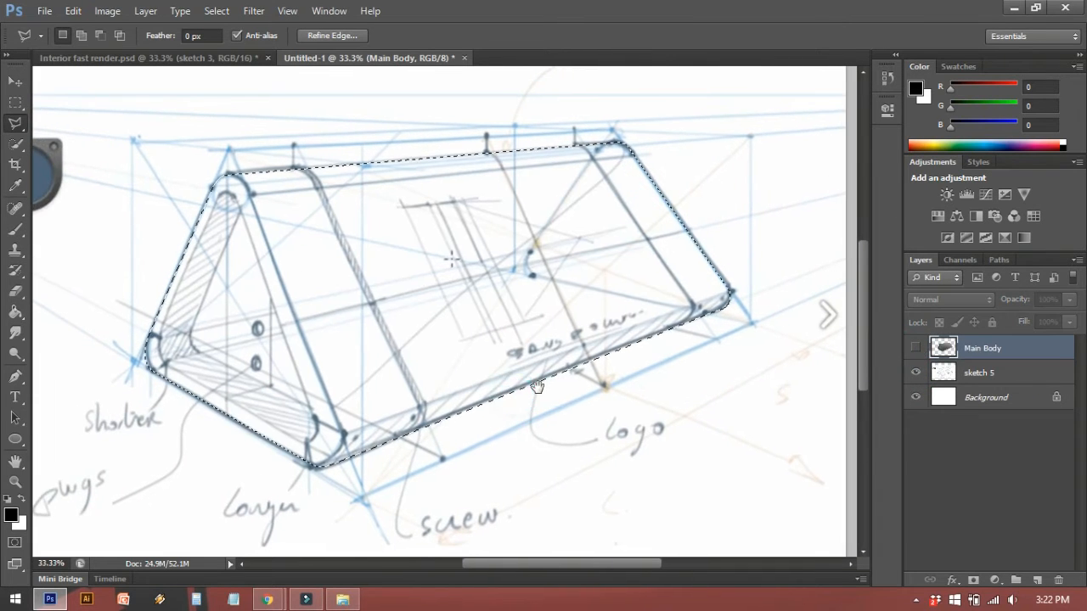
pyautogui.press('p')
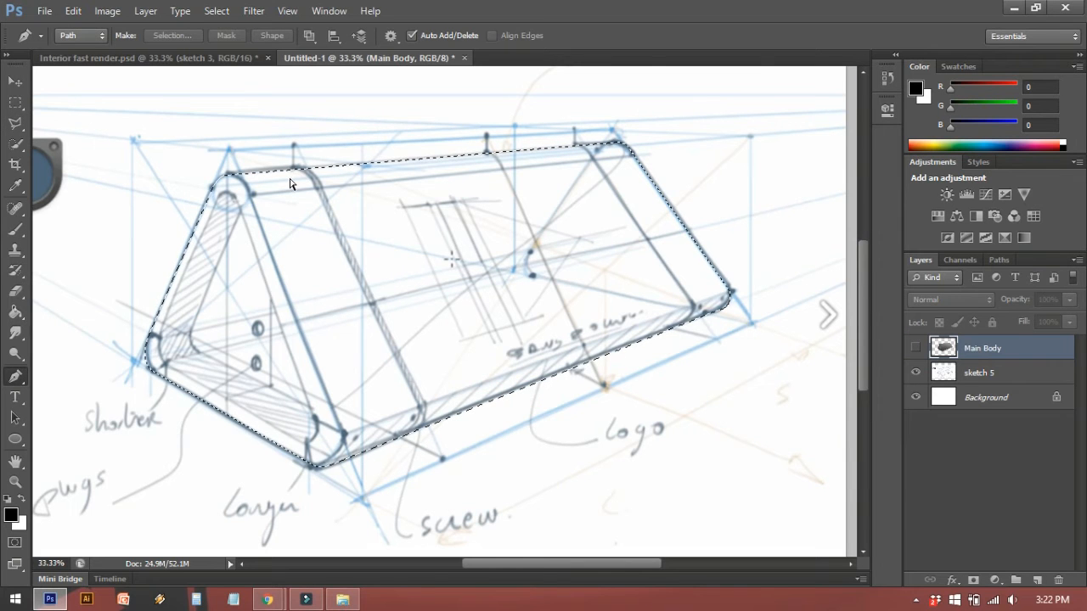
pyautogui.scroll(2, 290, 182)
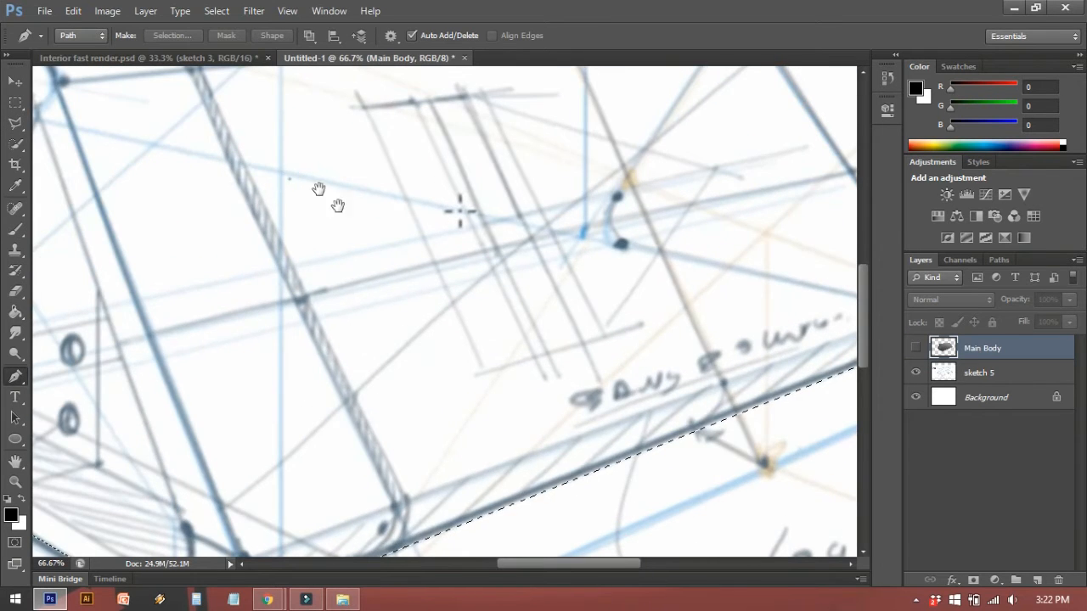
pyautogui.moveTo(338, 206); pyautogui.dragTo(429, 272)
pyautogui.moveTo(234, 96); pyautogui.dragTo(270, 97)
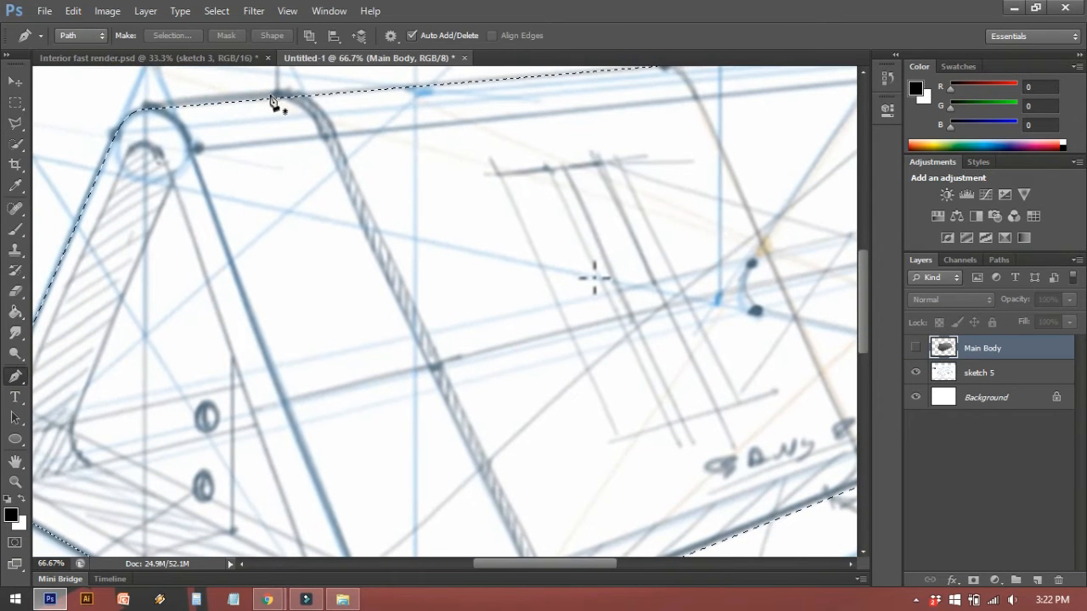
pyautogui.click(279, 90)
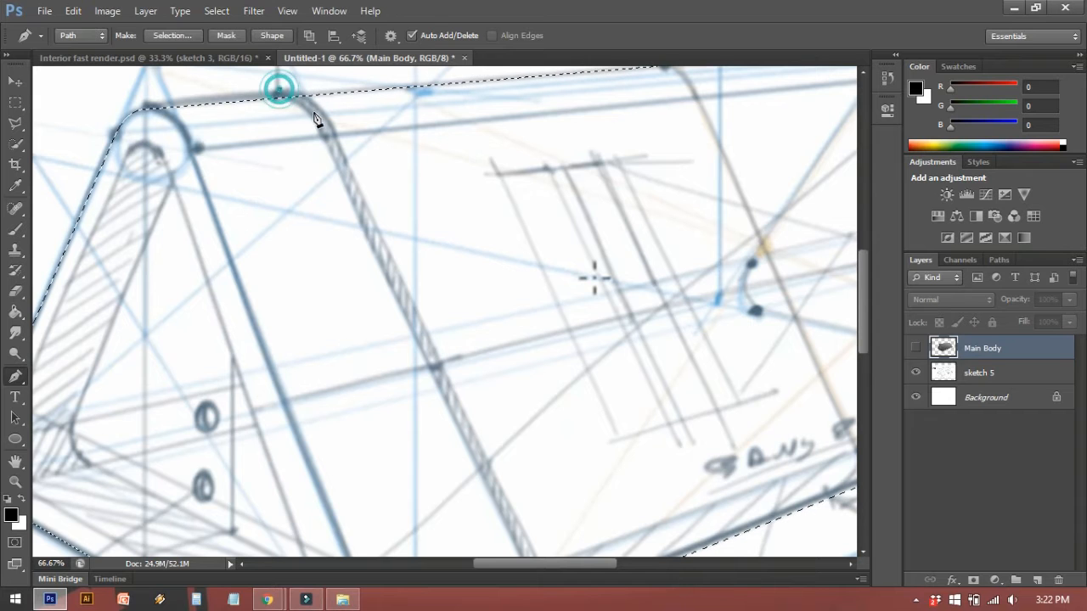
pyautogui.hotkey('ctrl', 'z')
pyautogui.moveTo(319, 136); pyautogui.dragTo(293, 113)
pyautogui.moveTo(328, 182); pyautogui.dragTo(314, 207)
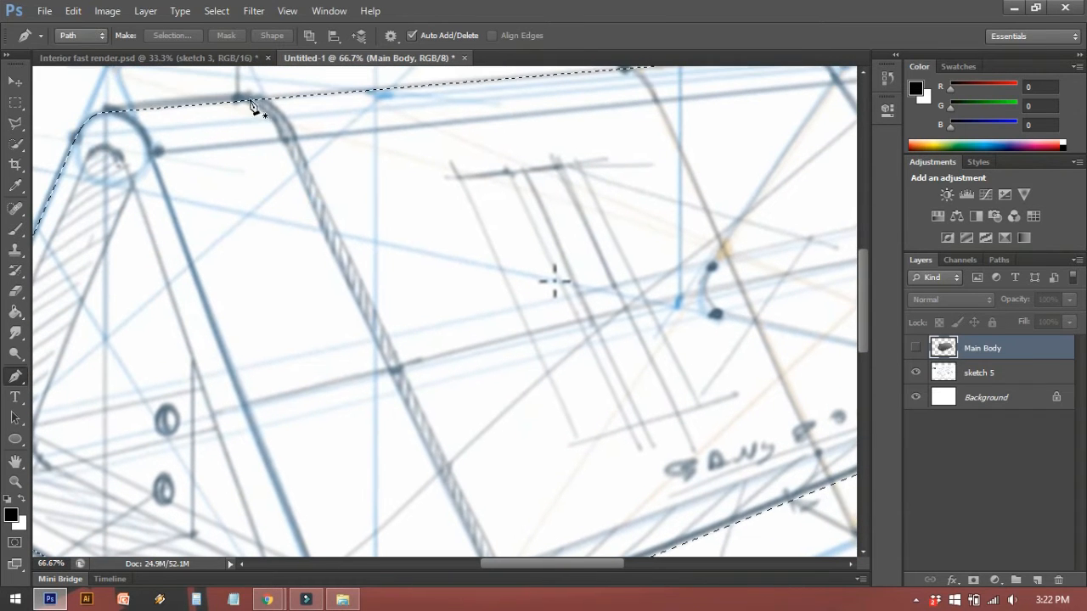
pyautogui.click(253, 93)
pyautogui.moveTo(301, 143); pyautogui.dragTo(319, 183)
pyautogui.click(299, 139)
pyautogui.moveTo(376, 350); pyautogui.dragTo(330, 144)
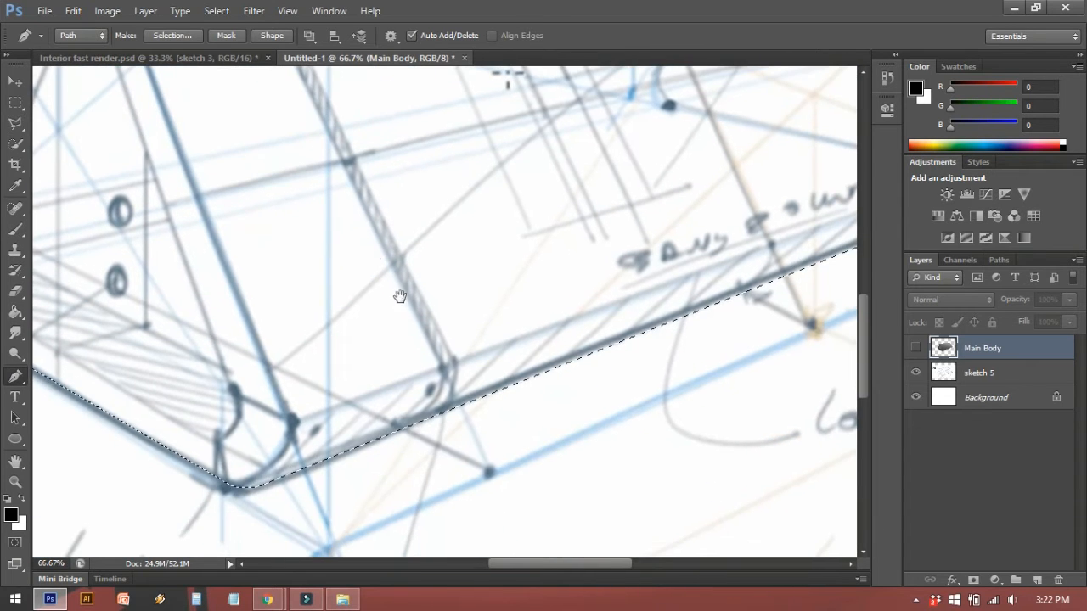
pyautogui.click(454, 363)
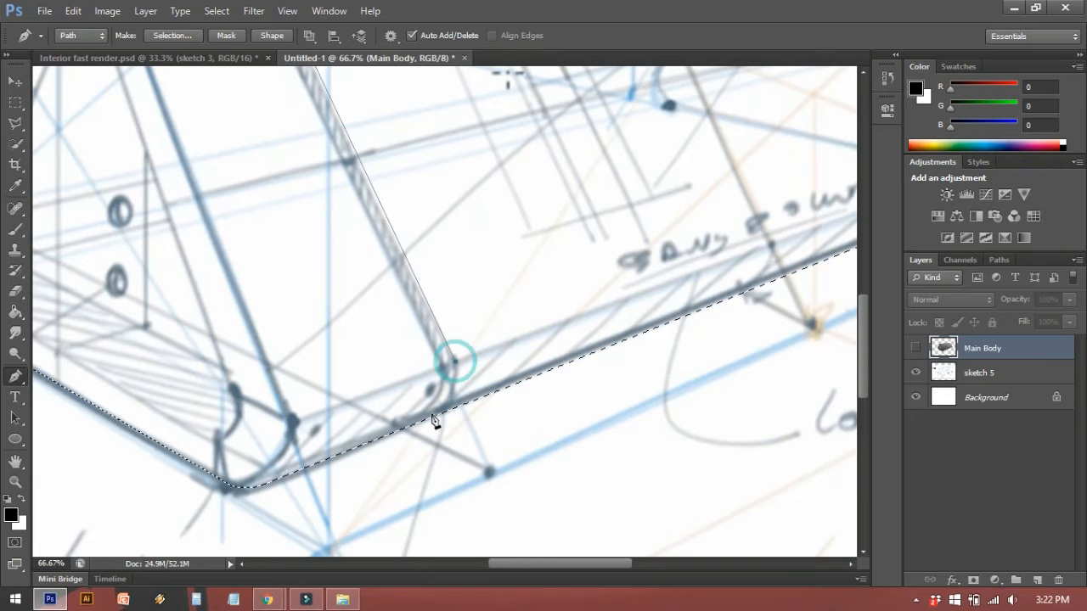
pyautogui.moveTo(427, 423); pyautogui.dragTo(409, 439)
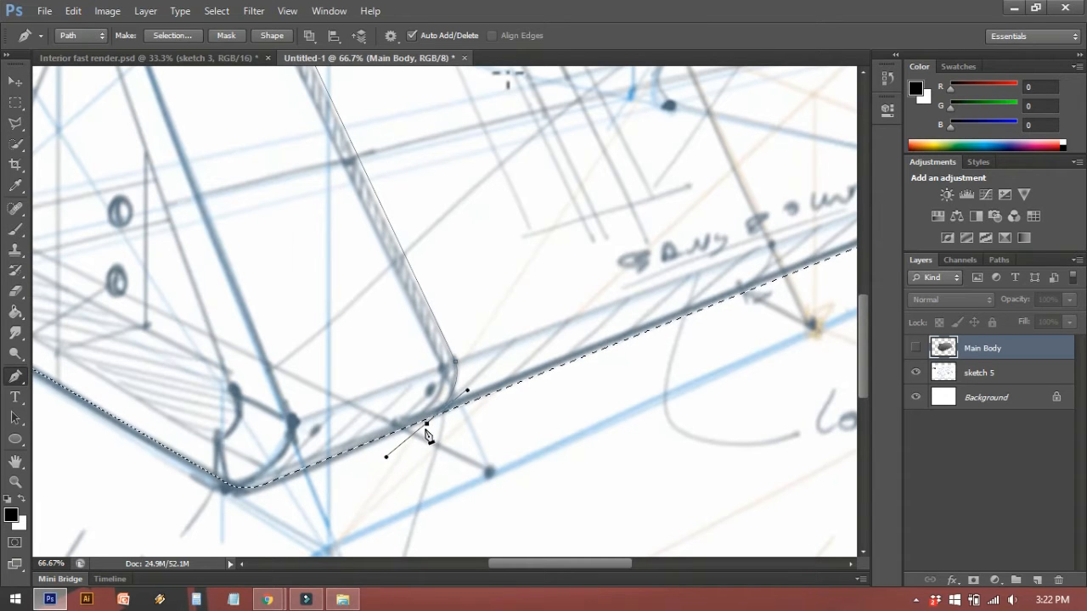
pyautogui.moveTo(595, 350)
pyautogui.mouseDown()
pyautogui.moveTo(139, 519)
pyautogui.moveTo(85, 552)
pyautogui.mouseUp()
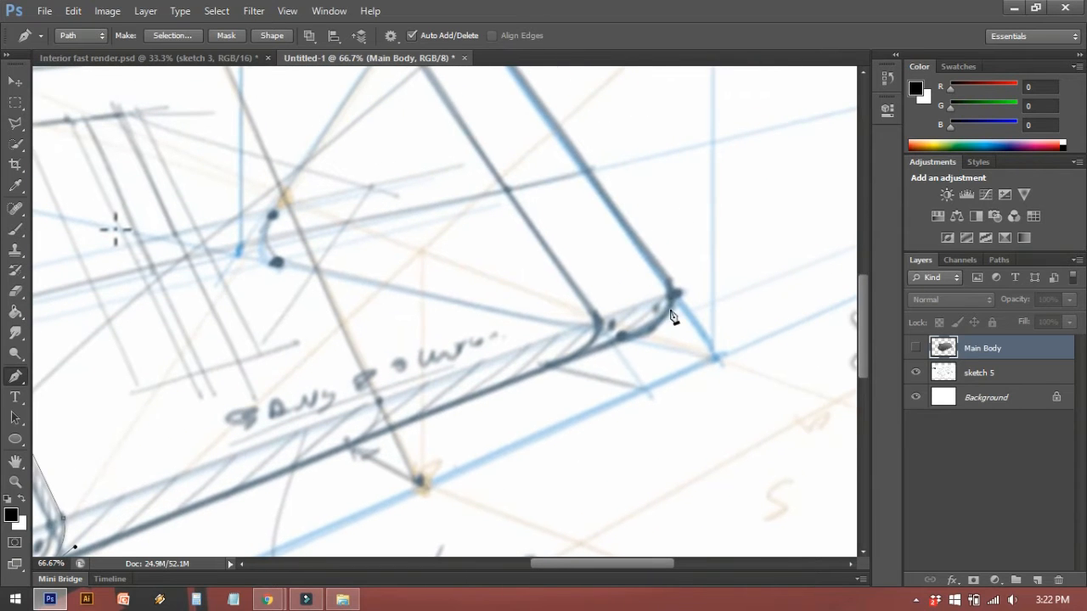
pyautogui.moveTo(281, 377); pyautogui.dragTo(545, 301)
pyautogui.click(917, 347)
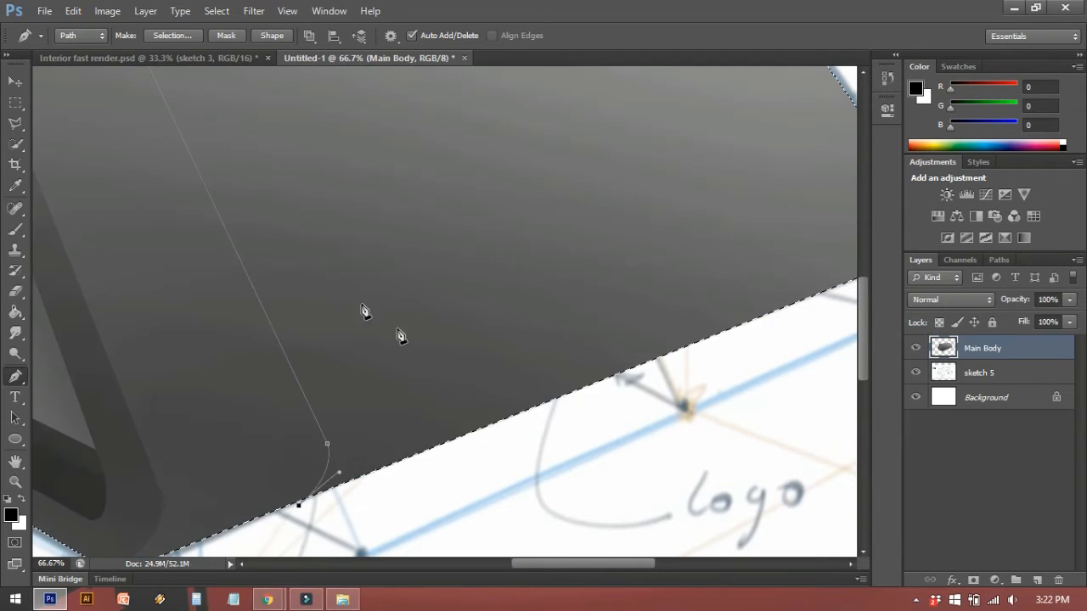
pyautogui.rightClick(274, 258)
pyautogui.click(330, 289)
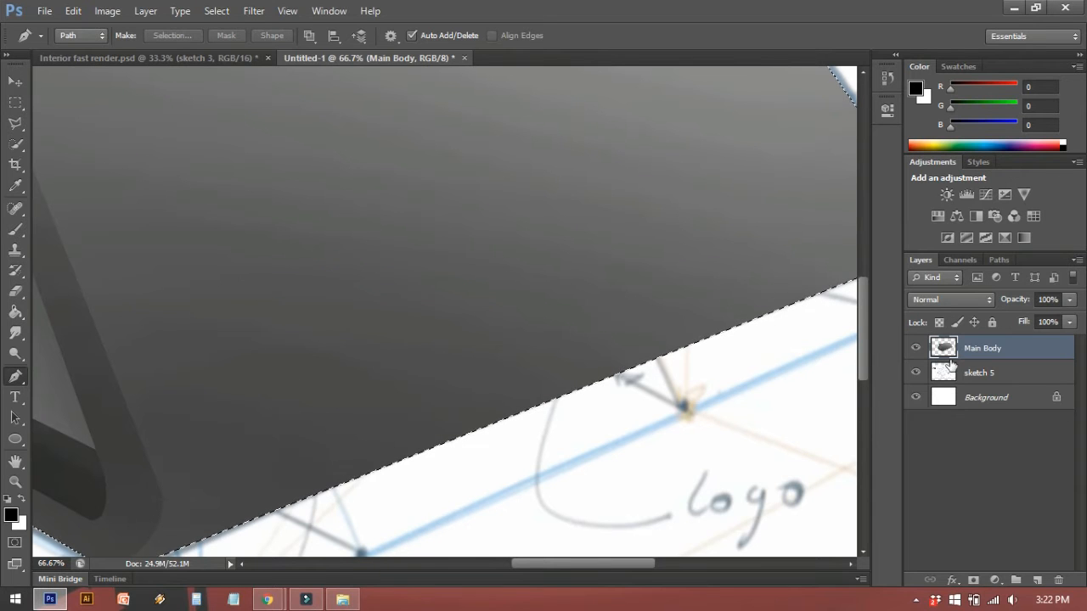
# Examine how the body's lower edge and rear corner line up with the sketch by toggling the sketch 5 and Main Body layers
pyautogui.click(916, 373)
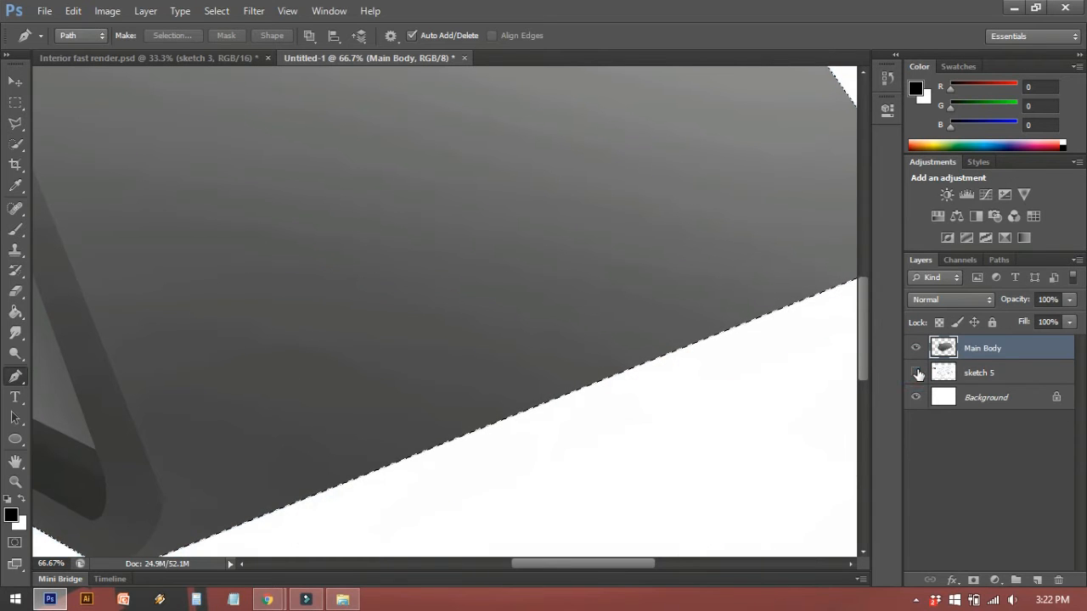
pyautogui.click(916, 373)
pyautogui.click(916, 348)
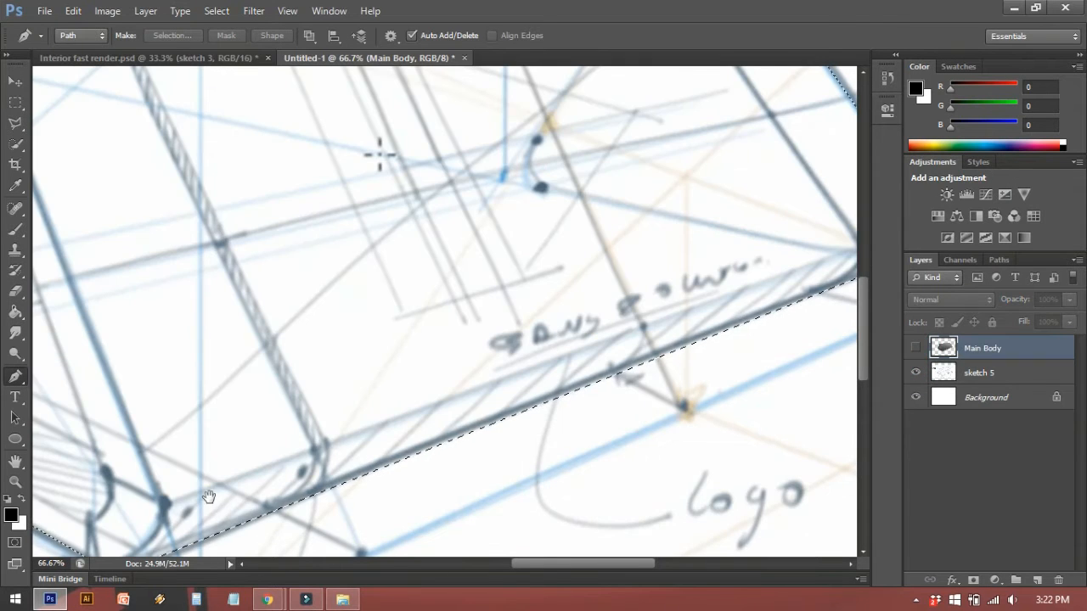
pyautogui.moveTo(209, 498); pyautogui.dragTo(172, 429)
pyautogui.moveTo(783, 232); pyautogui.dragTo(711, 255)
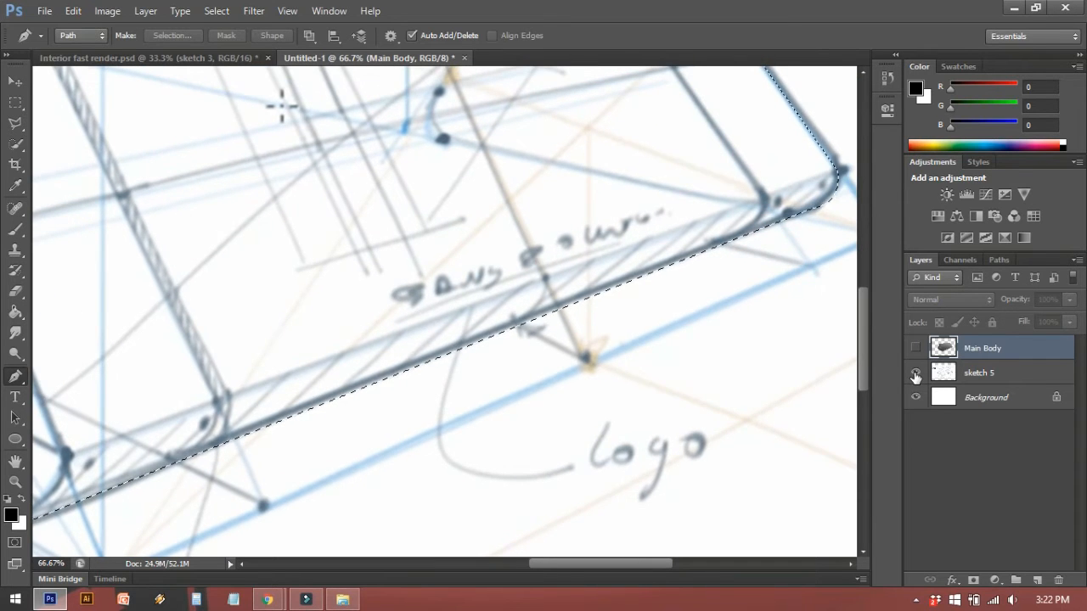
pyautogui.click(915, 373)
pyautogui.click(915, 373)
pyautogui.click(915, 348)
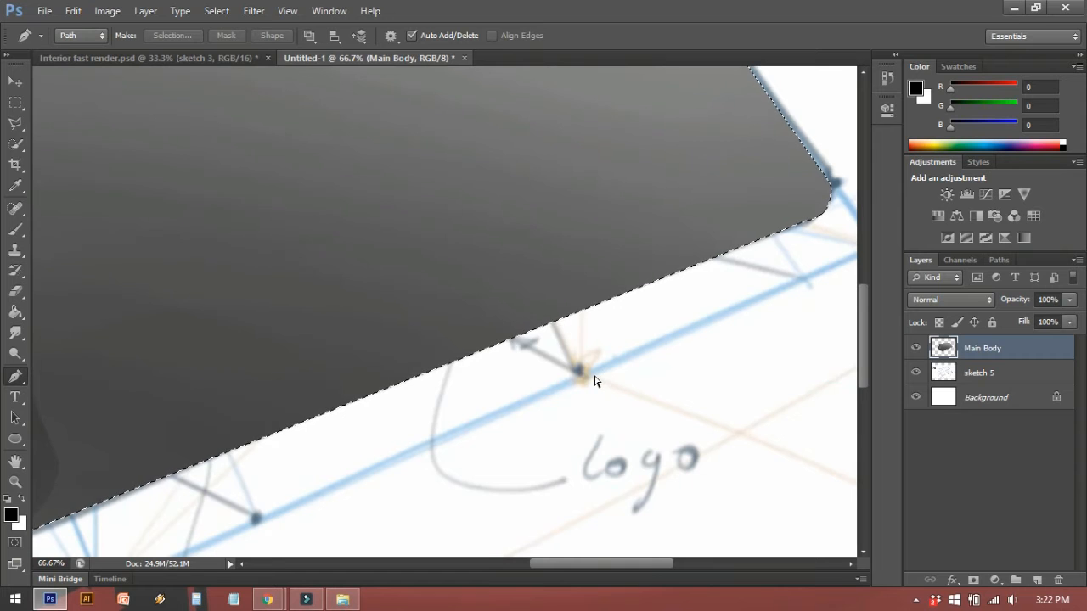
# Darken the body's lower long edge in soft black with a 125-pixel brush at 14% opacity and 14% flow
pyautogui.hotkey('ctrl', '-')
pyautogui.moveTo(596, 373); pyautogui.dragTo(654, 333)
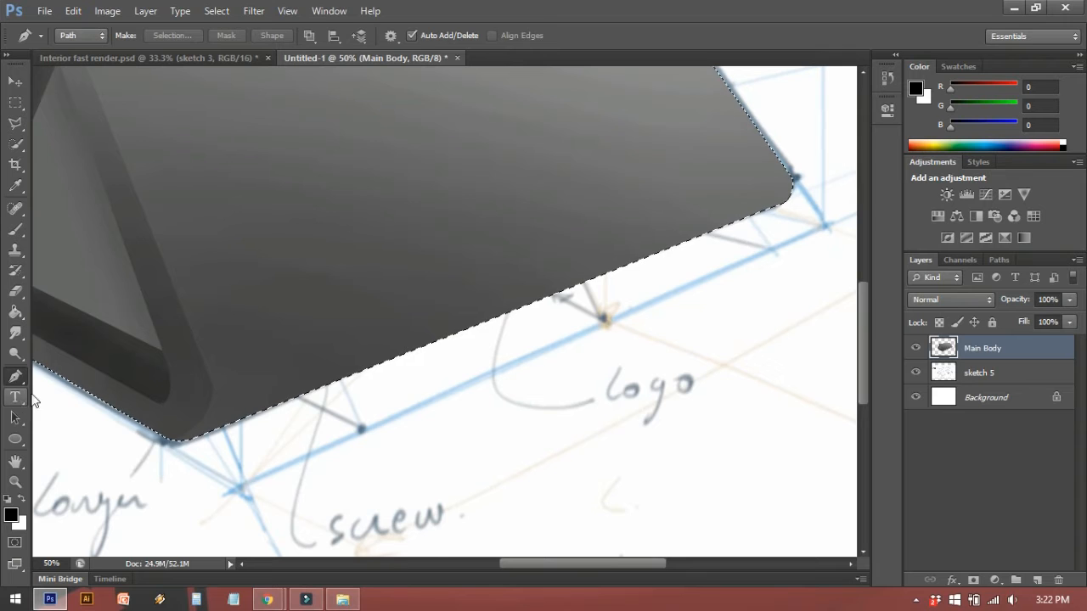
pyautogui.press('b')
pyautogui.press('[')
pyautogui.press('[')
pyautogui.press('[')
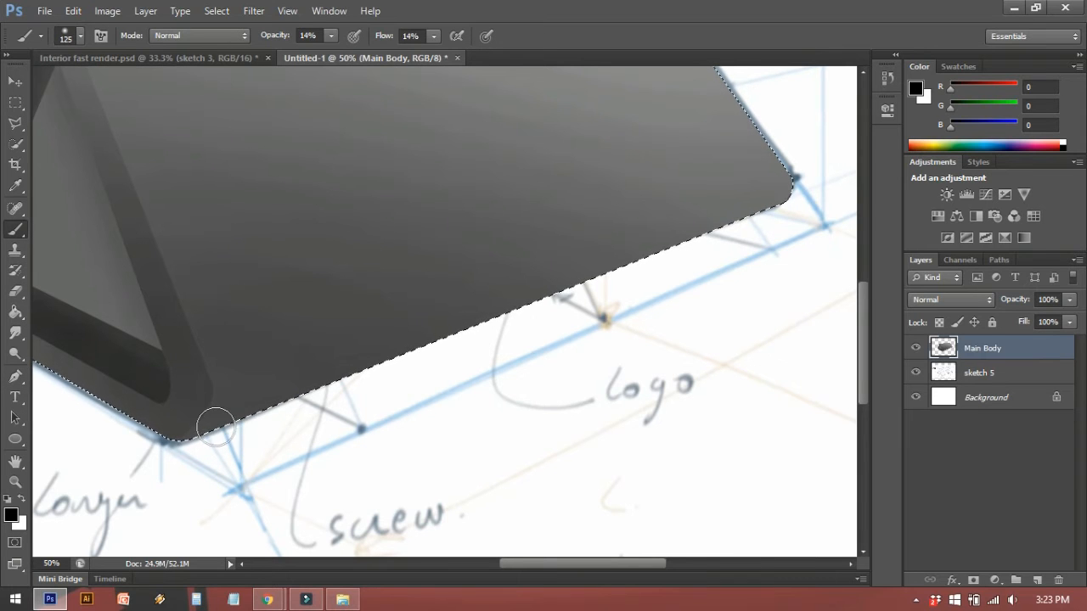
pyautogui.moveTo(219, 424)
pyautogui.mouseDown()
pyautogui.moveTo(811, 184)
pyautogui.moveTo(276, 416)
pyautogui.moveTo(181, 444)
pyautogui.moveTo(393, 360)
pyautogui.moveTo(595, 254)
pyautogui.moveTo(767, 185)
pyautogui.moveTo(813, 187)
pyautogui.moveTo(306, 412)
pyautogui.moveTo(175, 444)
pyautogui.moveTo(597, 308)
pyautogui.moveTo(796, 184)
pyautogui.mouseUp()
# Highlight the body's upper long edge in soft white with the 125-pixel brush, checking the edge against the sketch first
pyautogui.moveTo(468, 252); pyautogui.dragTo(547, 491)
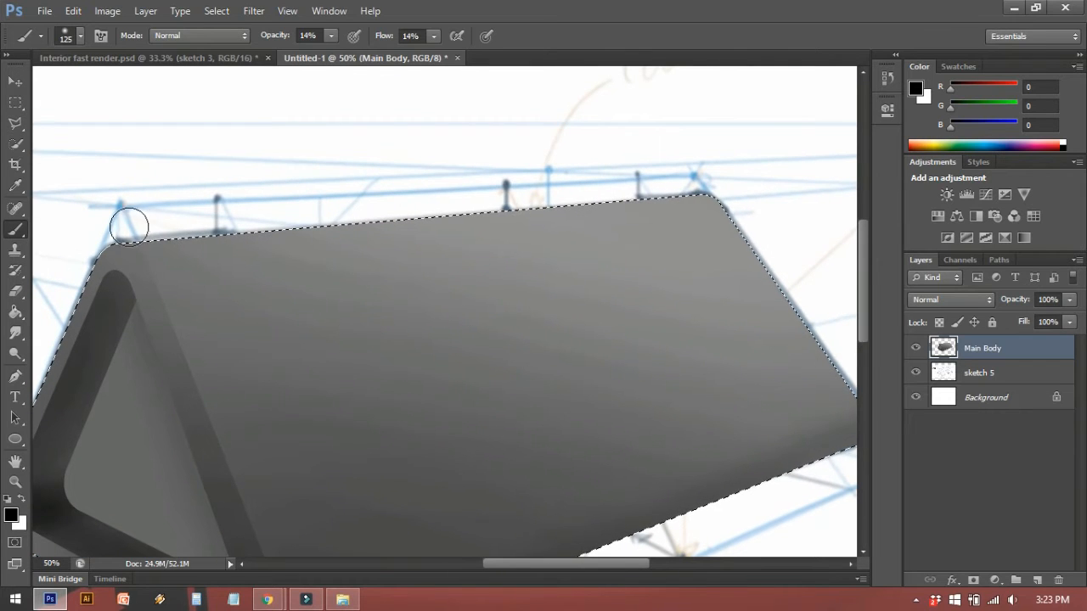
pyautogui.click(917, 348)
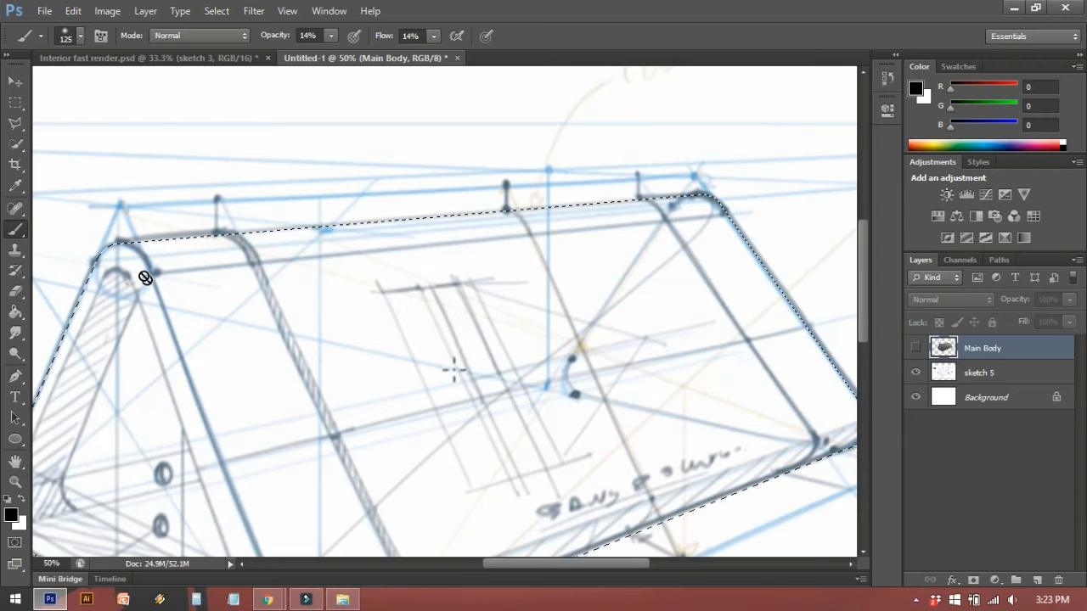
pyautogui.click(916, 348)
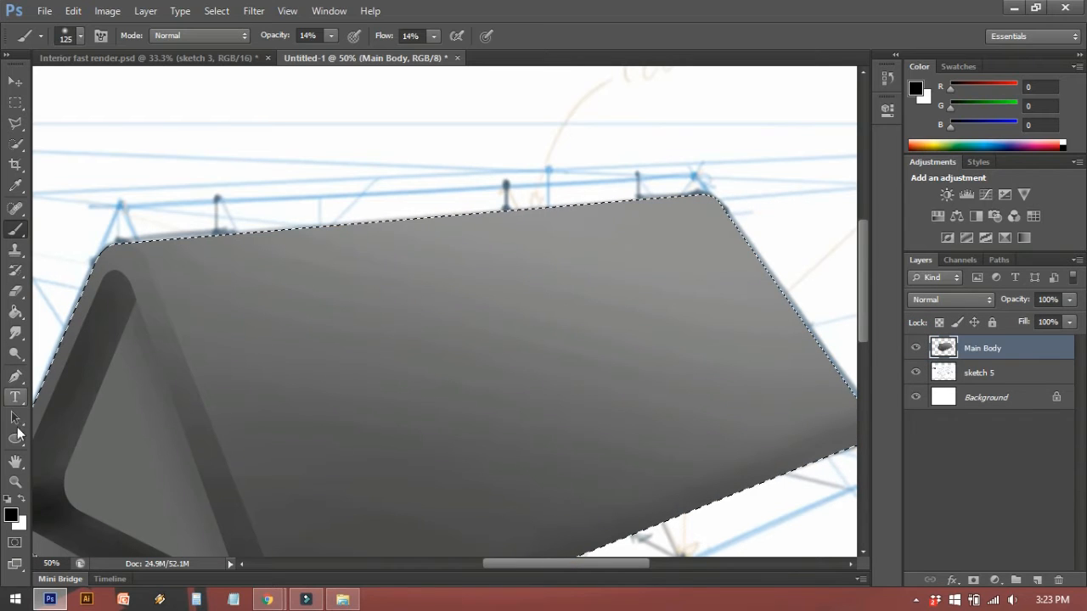
pyautogui.click(24, 499)
pyautogui.moveTo(153, 239)
pyautogui.mouseDown()
pyautogui.moveTo(450, 195)
pyautogui.moveTo(718, 181)
pyautogui.moveTo(193, 244)
pyautogui.mouseUp()
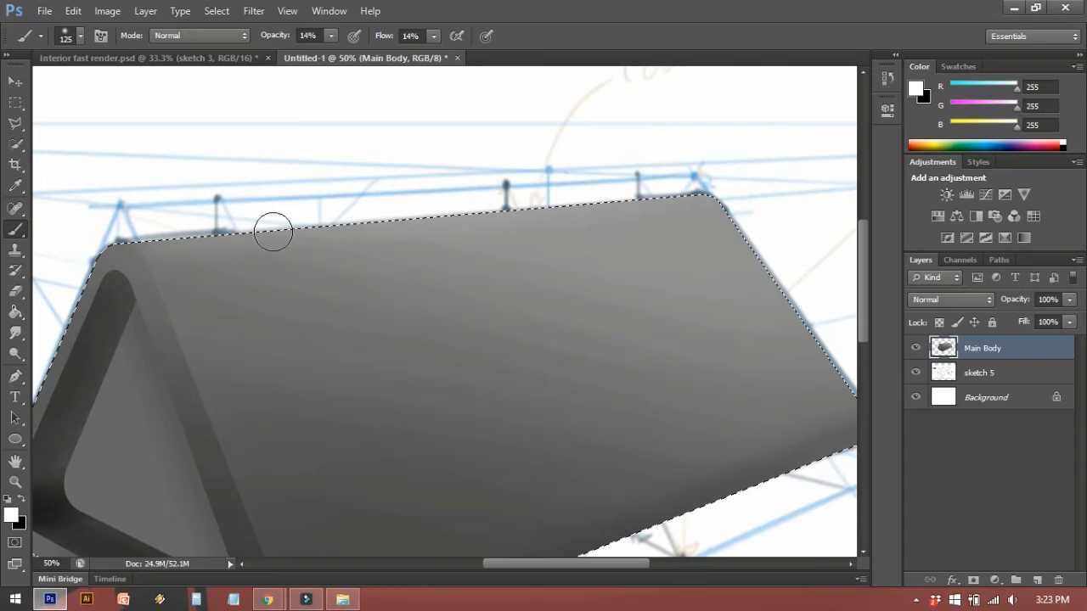
pyautogui.moveTo(148, 241)
pyautogui.mouseDown()
pyautogui.moveTo(503, 189)
pyautogui.moveTo(311, 207)
pyautogui.moveTo(179, 228)
pyautogui.moveTo(454, 212)
pyautogui.moveTo(680, 179)
pyautogui.moveTo(737, 179)
pyautogui.moveTo(745, 193)
pyautogui.moveTo(592, 190)
pyautogui.moveTo(380, 218)
pyautogui.moveTo(759, 188)
pyautogui.moveTo(136, 245)
pyautogui.moveTo(750, 186)
pyautogui.mouseUp()
pyautogui.click(126, 243)
# Hide the Main Body layer and trace the sketch's front seam with the Pen tool, from the top edge around the lower rounded edge
pyautogui.press('space')
pyautogui.moveTo(722, 429); pyautogui.dragTo(713, 319)
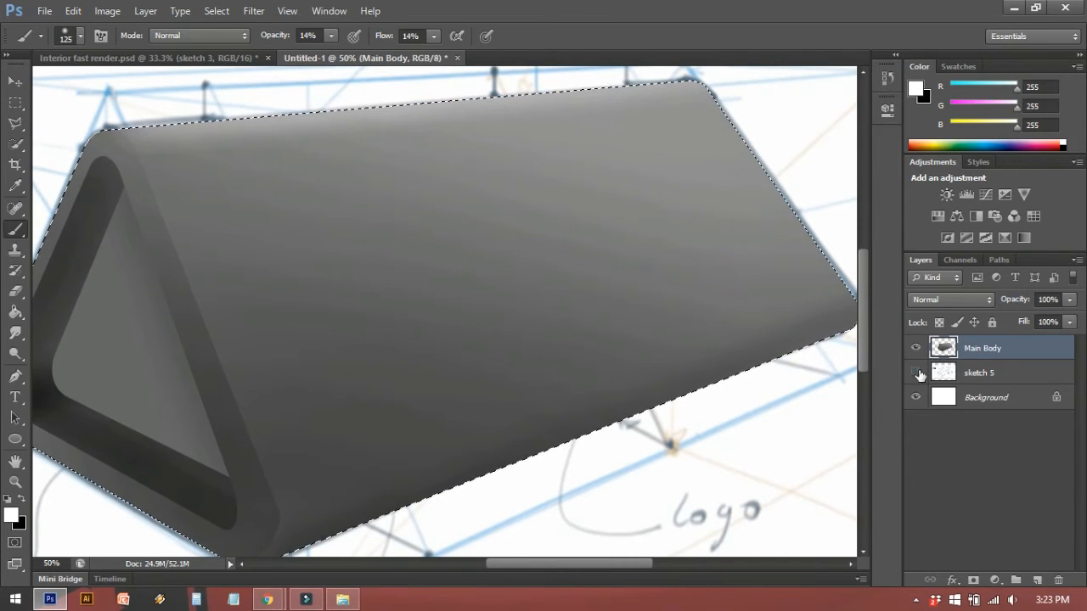
pyautogui.click(915, 372)
pyautogui.click(915, 372)
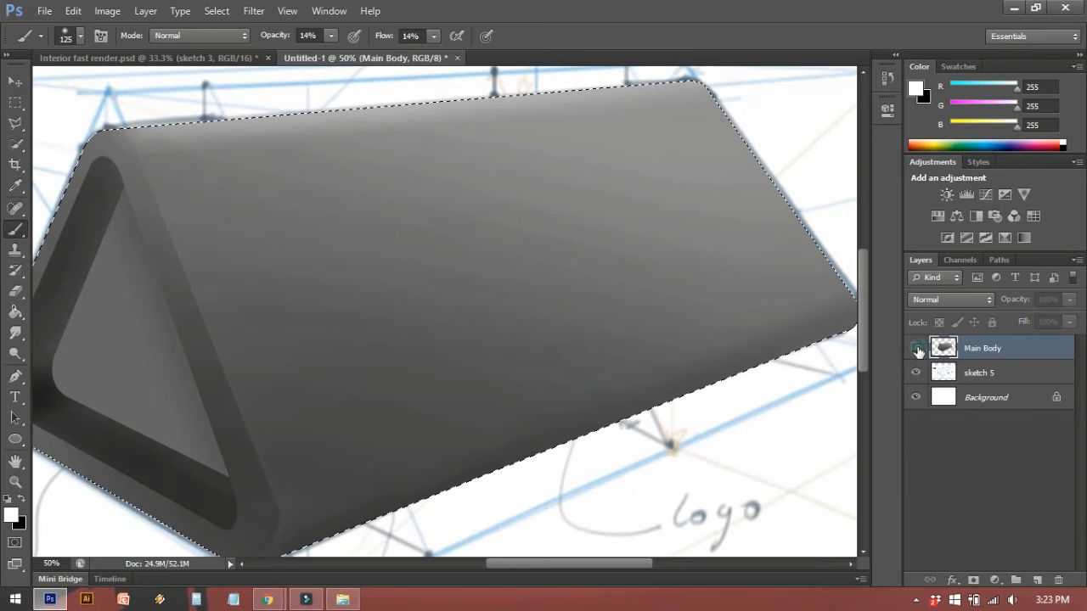
pyautogui.click(916, 347)
pyautogui.moveTo(646, 371); pyautogui.dragTo(580, 403)
pyautogui.press('p')
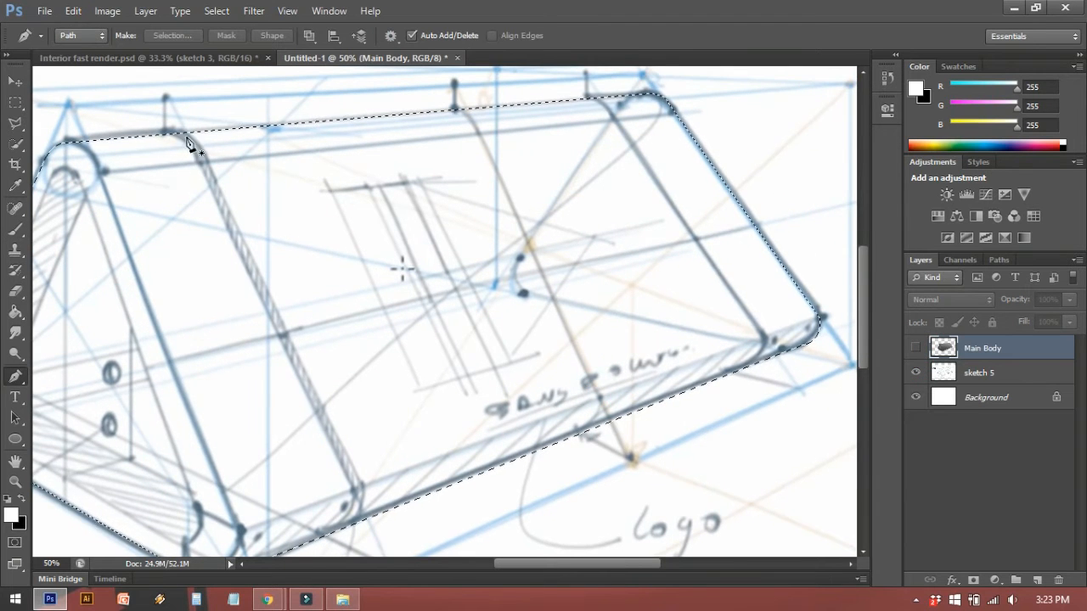
pyautogui.moveTo(213, 130); pyautogui.dragTo(287, 120)
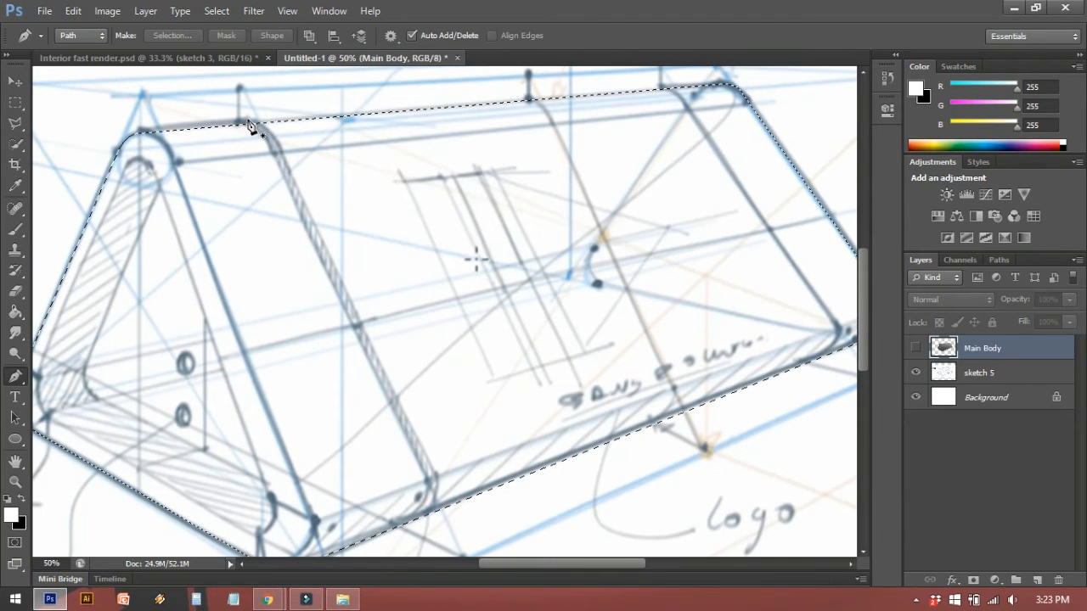
pyautogui.click(248, 120)
pyautogui.moveTo(280, 153); pyautogui.dragTo(291, 176)
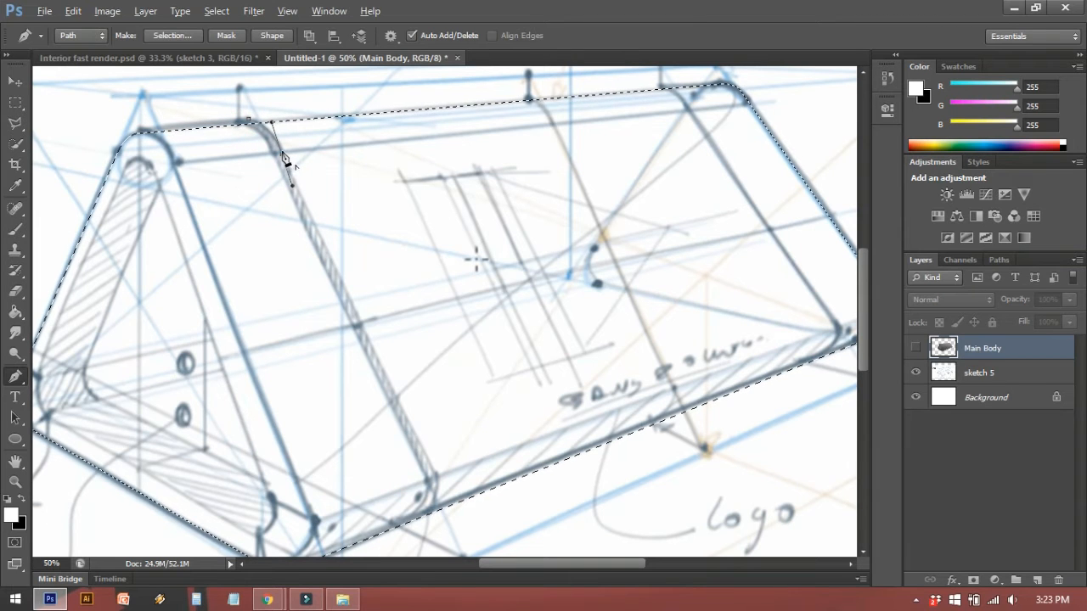
pyautogui.keyDown('alt'); pyautogui.click(285, 161); pyautogui.keyUp('alt')
pyautogui.click(283, 155)
pyautogui.click(434, 476)
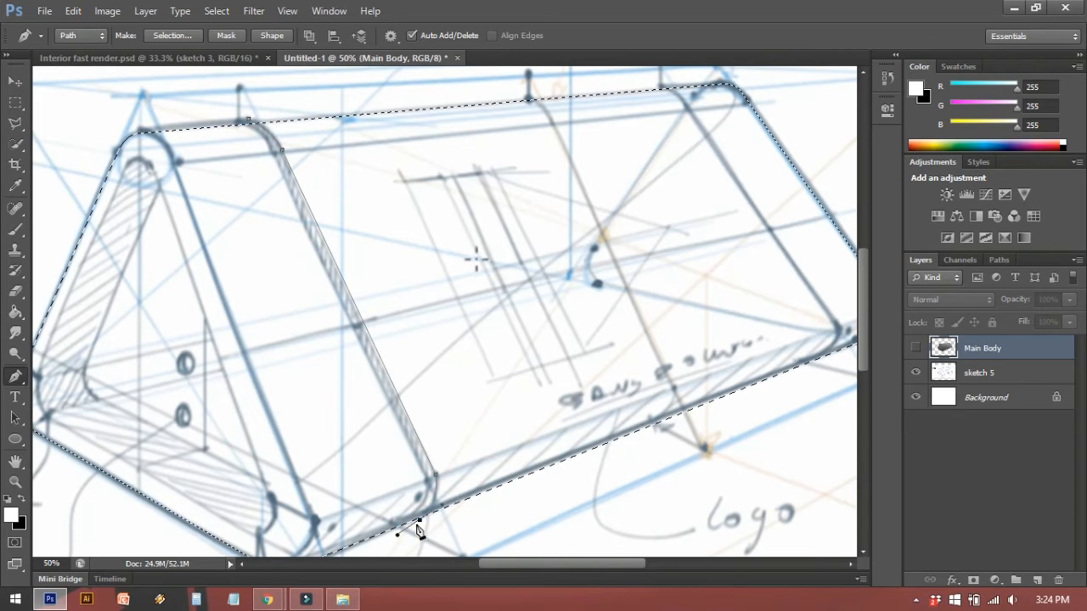
pyautogui.keyDown('alt'); pyautogui.click(418, 522); pyautogui.keyUp('alt')
# Extend the path along the body's lower edge and up the rear seam, and close it just above the top edge
pyautogui.moveTo(773, 386); pyautogui.dragTo(716, 407)
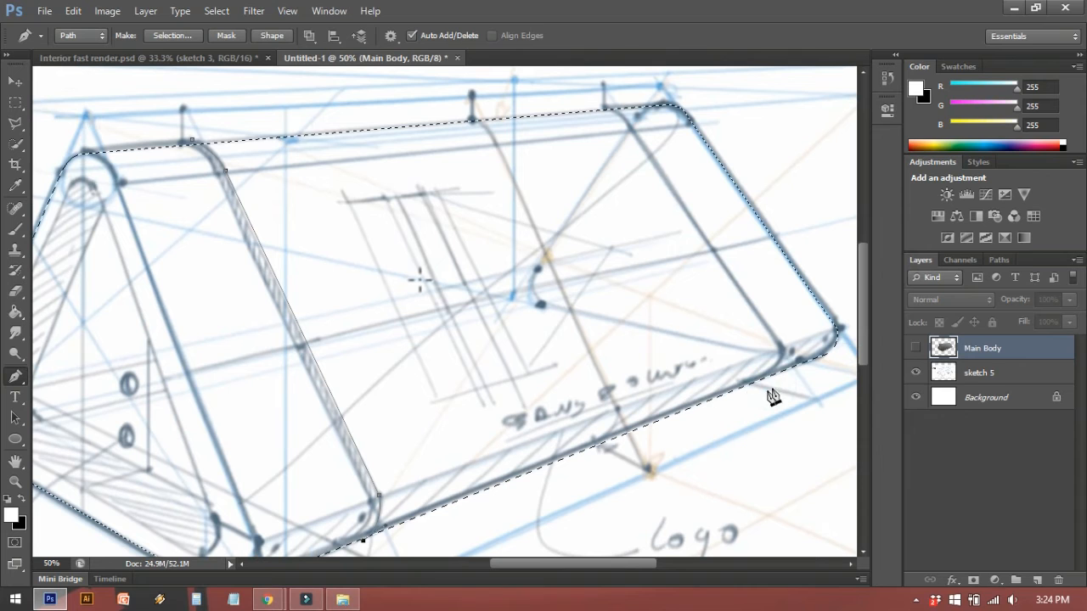
pyautogui.click(780, 351)
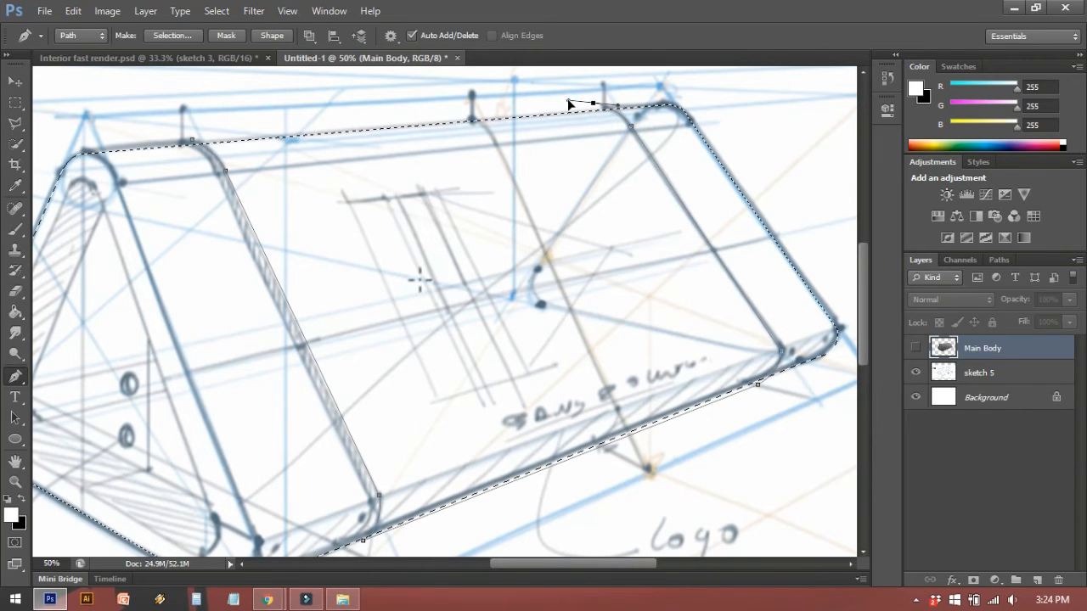
pyautogui.click(593, 104)
pyautogui.moveTo(206, 211); pyautogui.dragTo(270, 193)
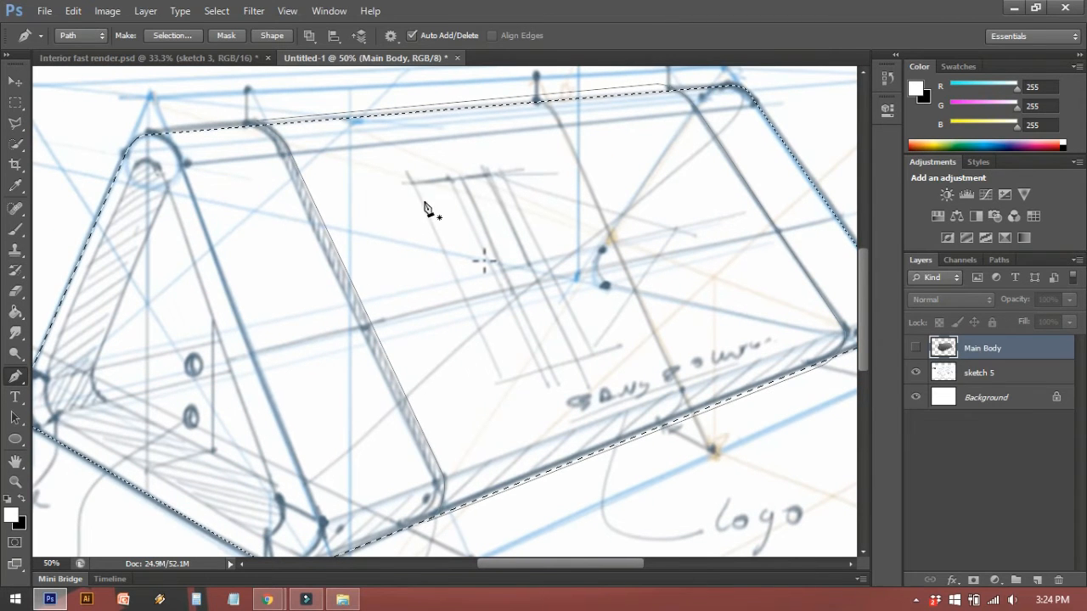
# Check the closed panel path with the sketch 5 layer hidden, and make the sketch 5 and Main Body layers visible again
pyautogui.click(915, 374)
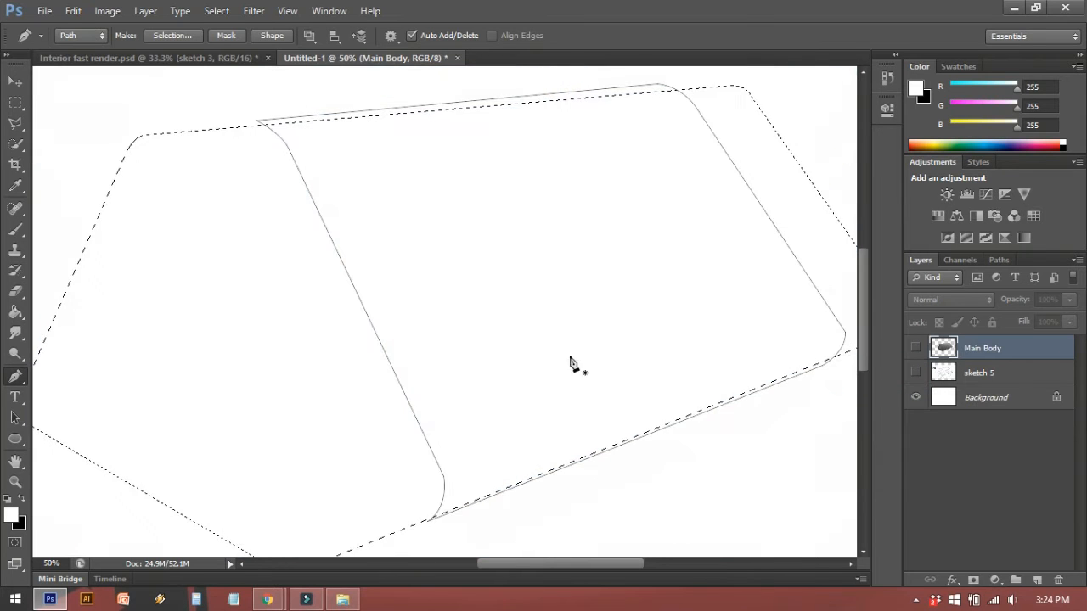
pyautogui.click(915, 374)
pyautogui.click(915, 348)
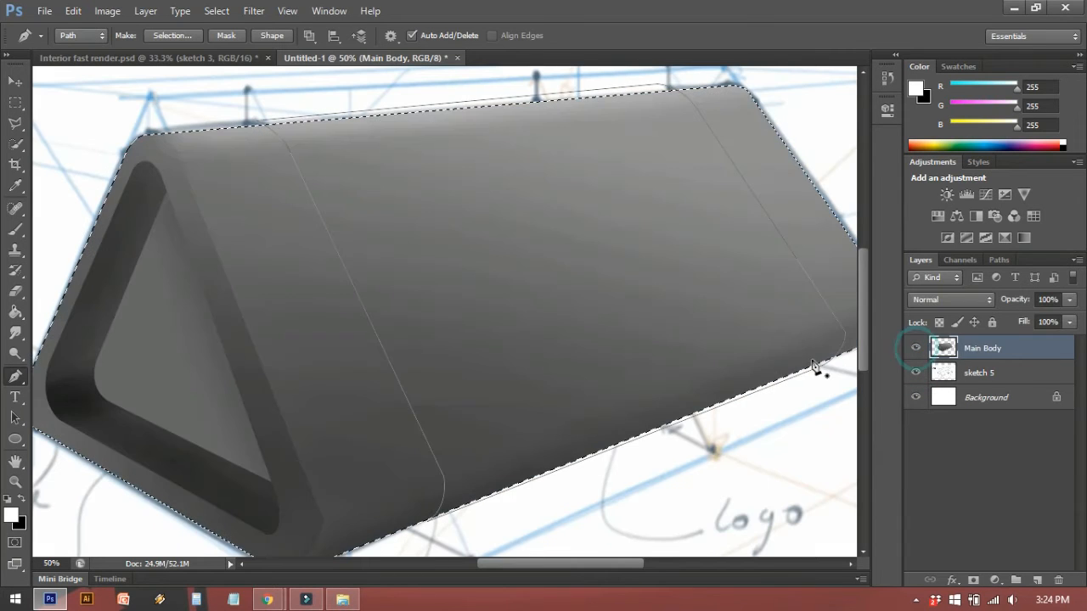
pyautogui.moveTo(529, 311); pyautogui.dragTo(498, 311)
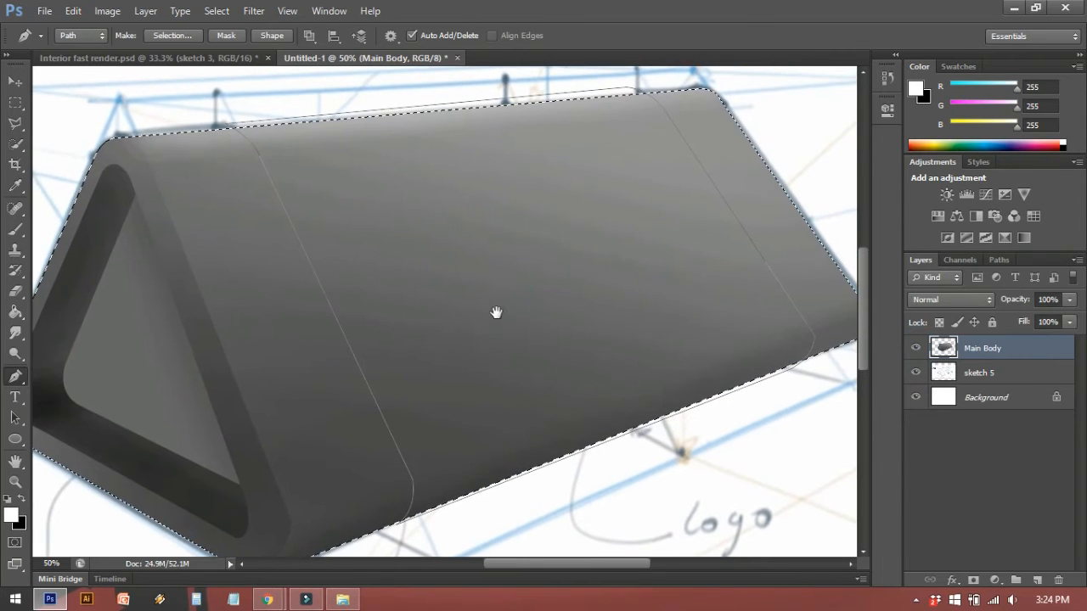
# Convert the closed panel path into a selection with 0-pixel feather, intersected with the existing body selection
pyautogui.rightClick(483, 214)
pyautogui.click(557, 286)
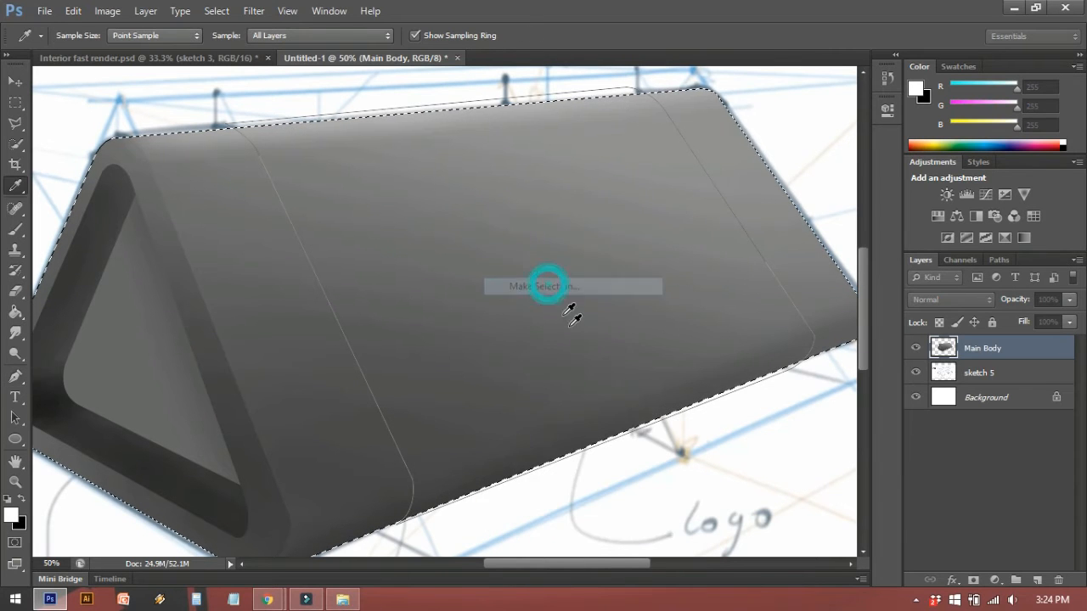
pyautogui.click(574, 219)
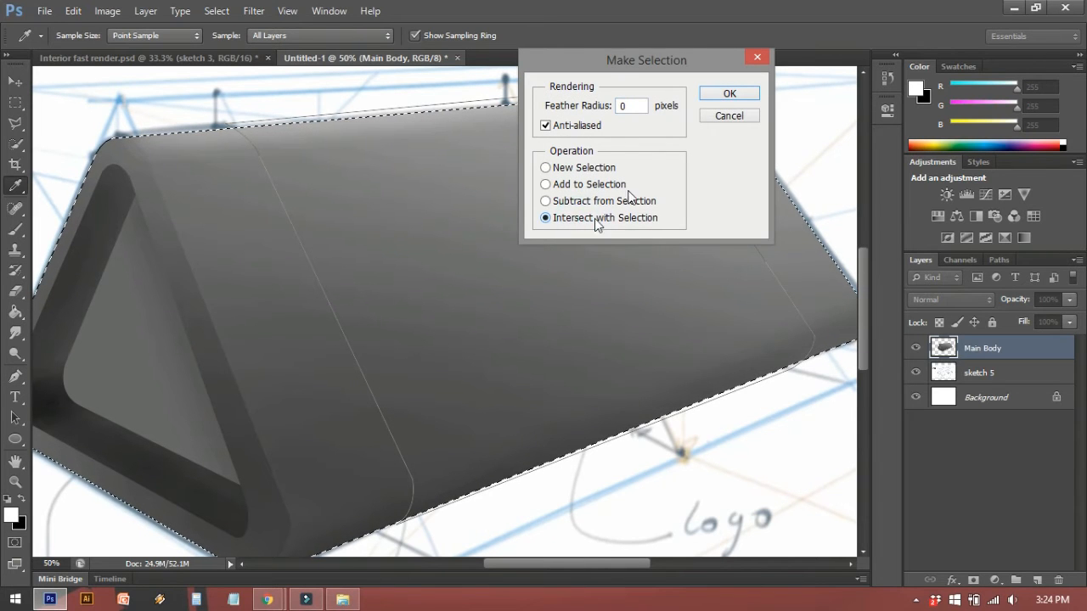
pyautogui.click(745, 99)
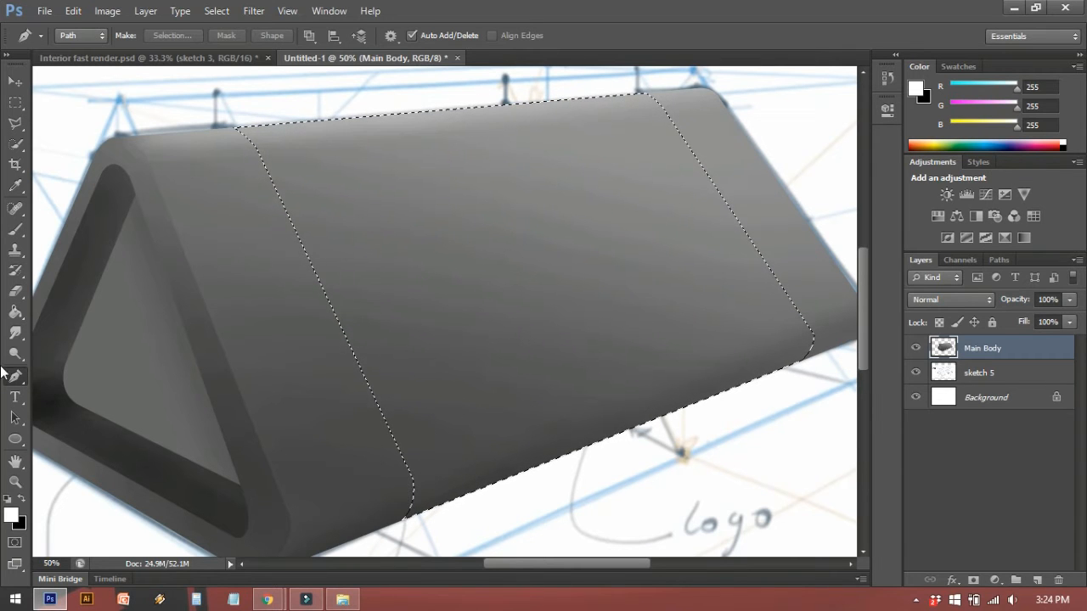
# Copy the selected central panel from Main Body onto its own layer and check it by toggling the Main Body layer's visibility
pyautogui.click(15, 124)
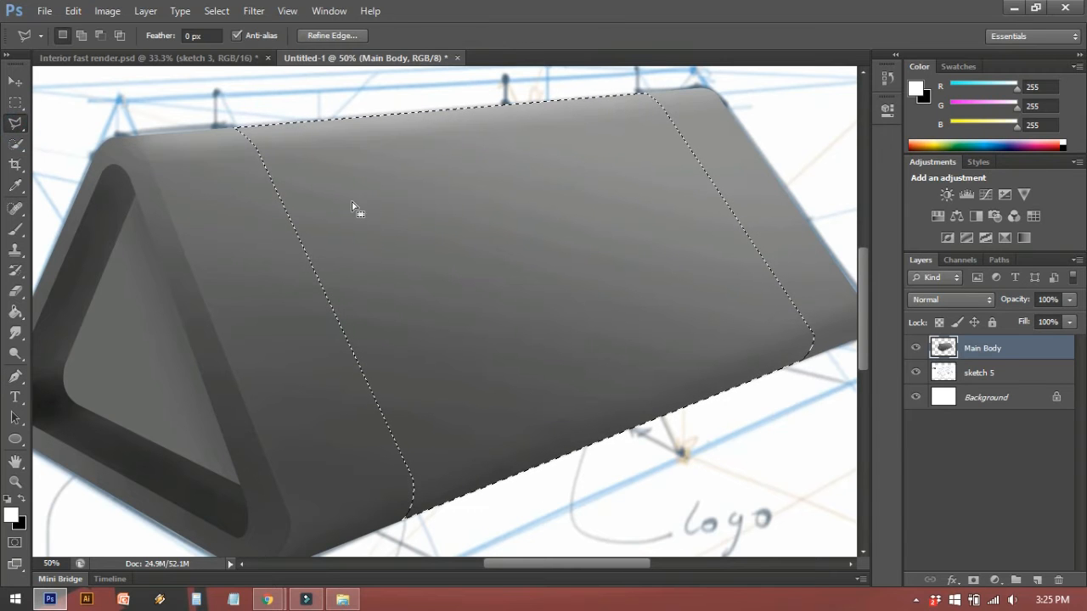
pyautogui.rightClick(532, 213)
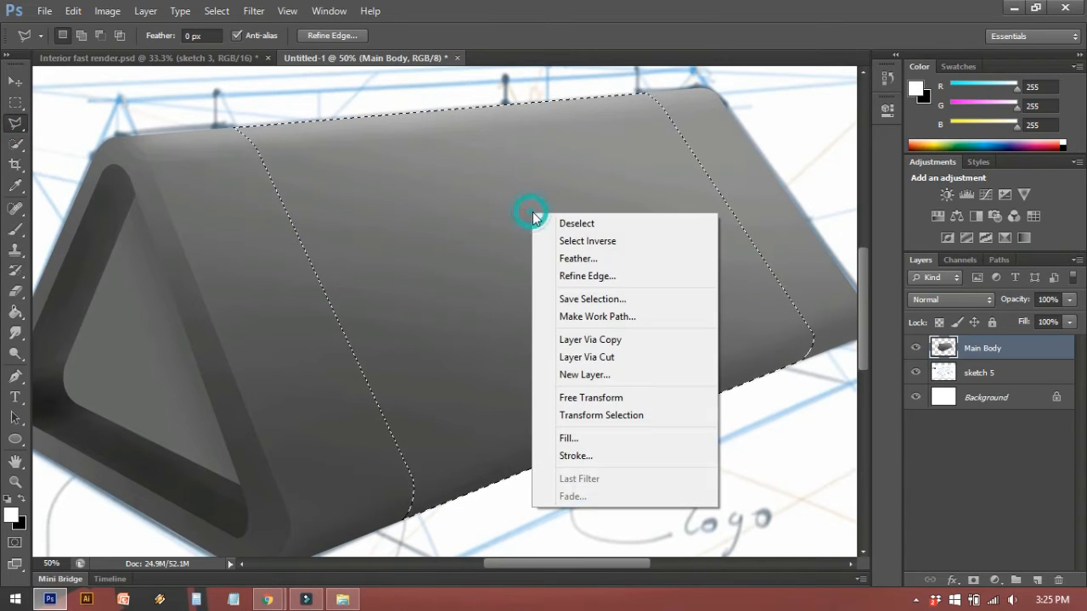
pyautogui.click(585, 345)
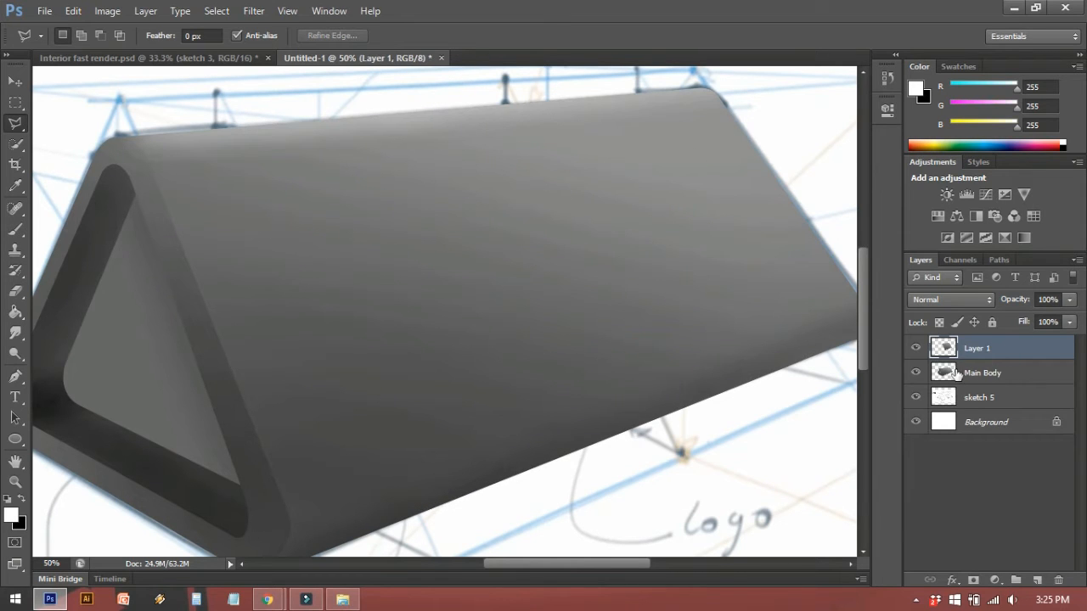
pyautogui.moveTo(726, 339); pyautogui.dragTo(698, 344)
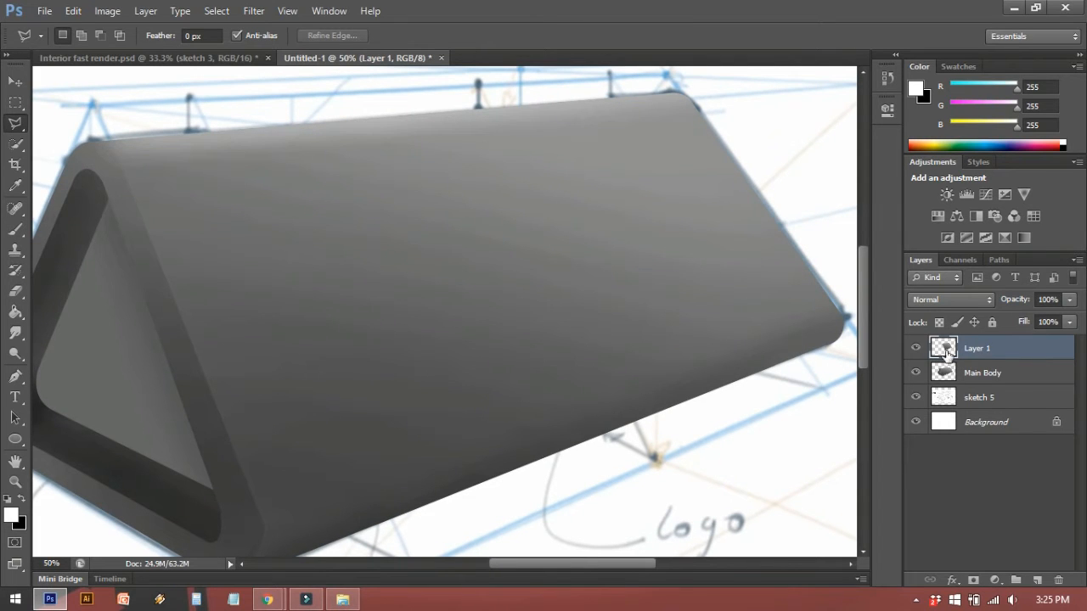
pyautogui.click(915, 374)
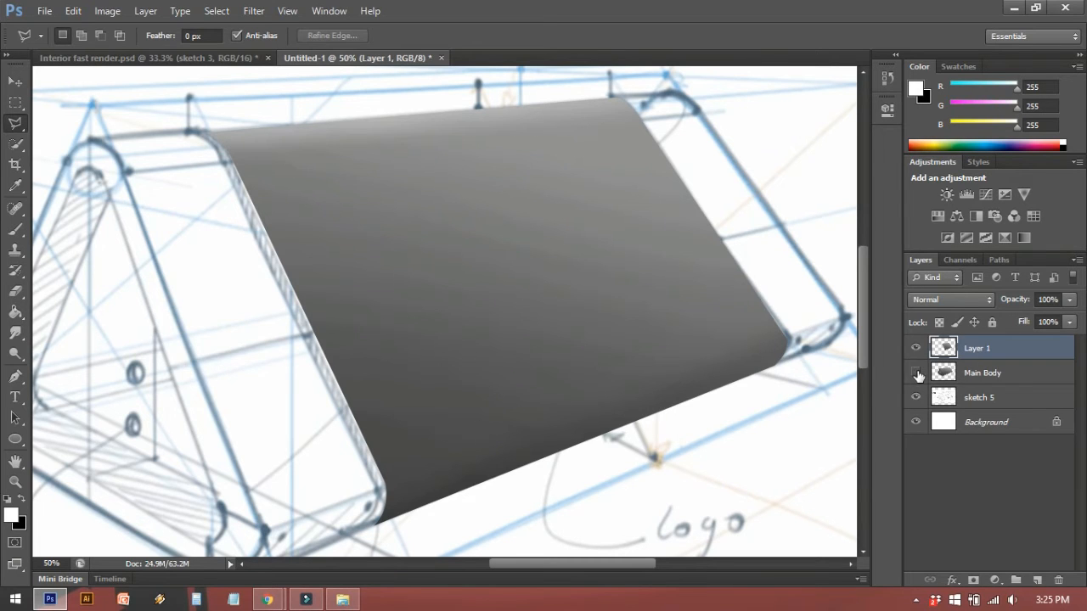
pyautogui.click(916, 374)
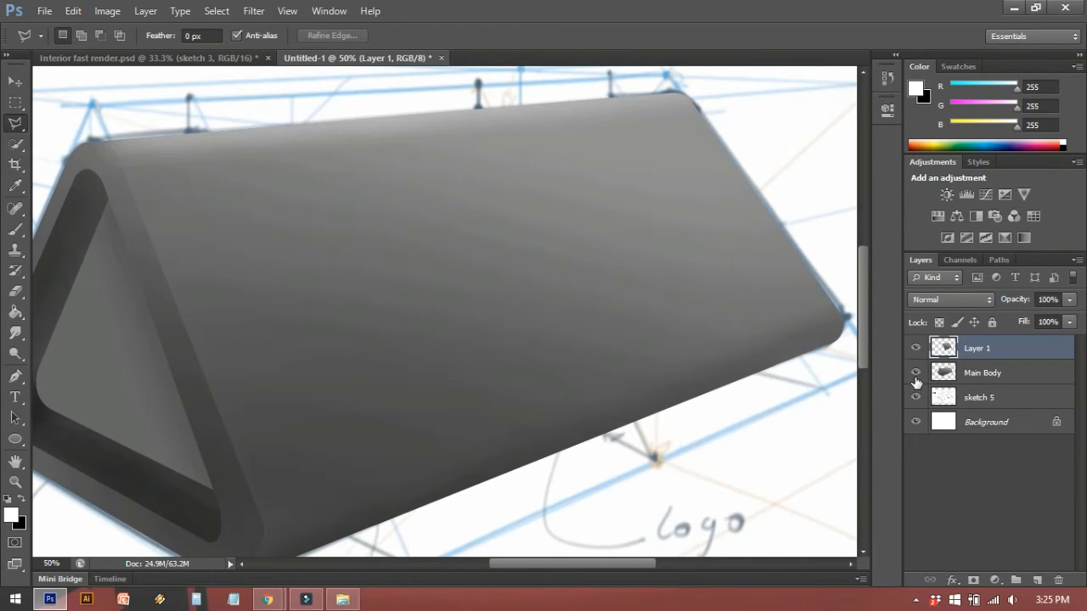
pyautogui.click(916, 374)
pyautogui.click(915, 373)
# Colorize the panel layer yellow with Hue/Saturation, setting hue 58, saturation 82 and lightness +13
pyautogui.click(109, 12)
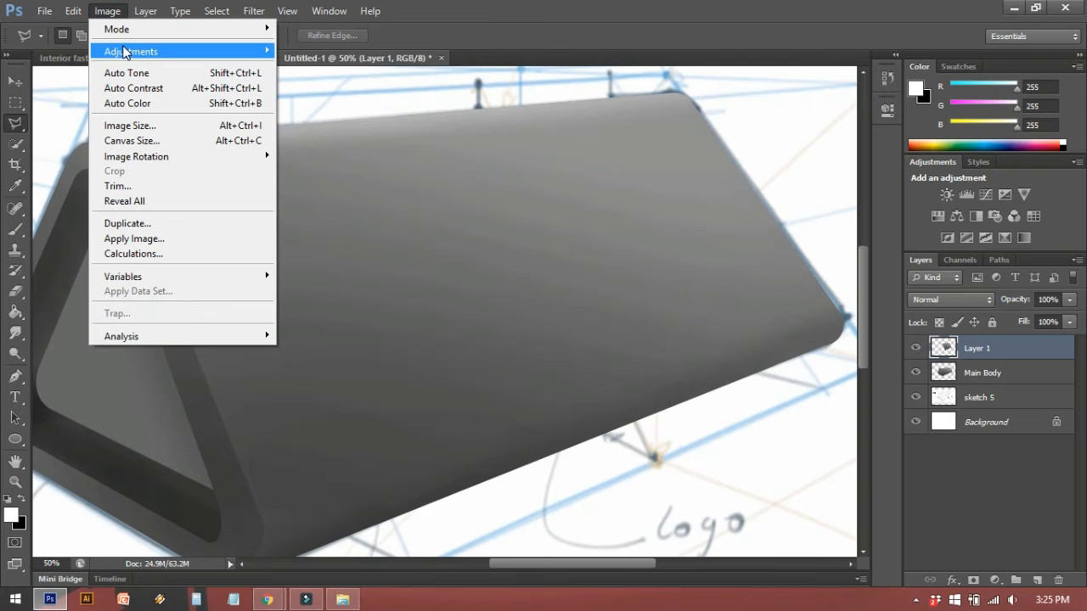
pyautogui.moveTo(125, 51)
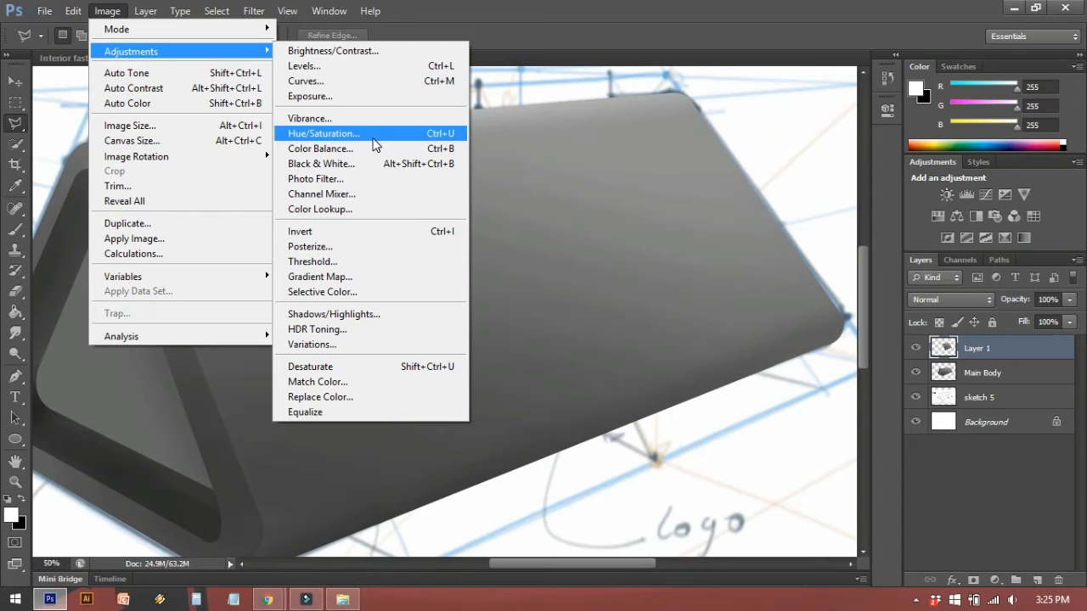
pyautogui.click(373, 136)
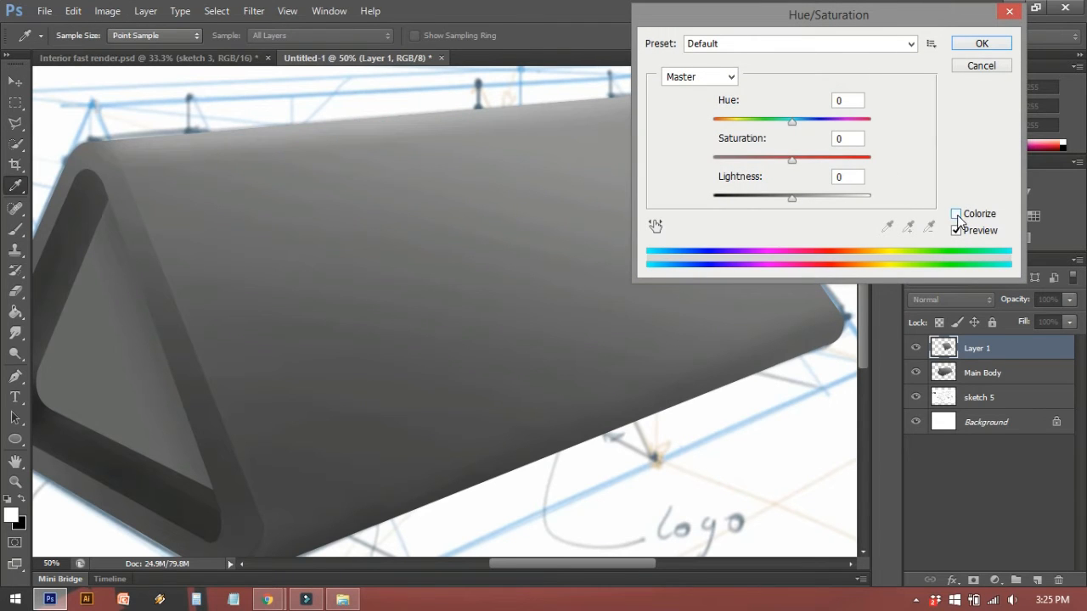
pyautogui.click(956, 214)
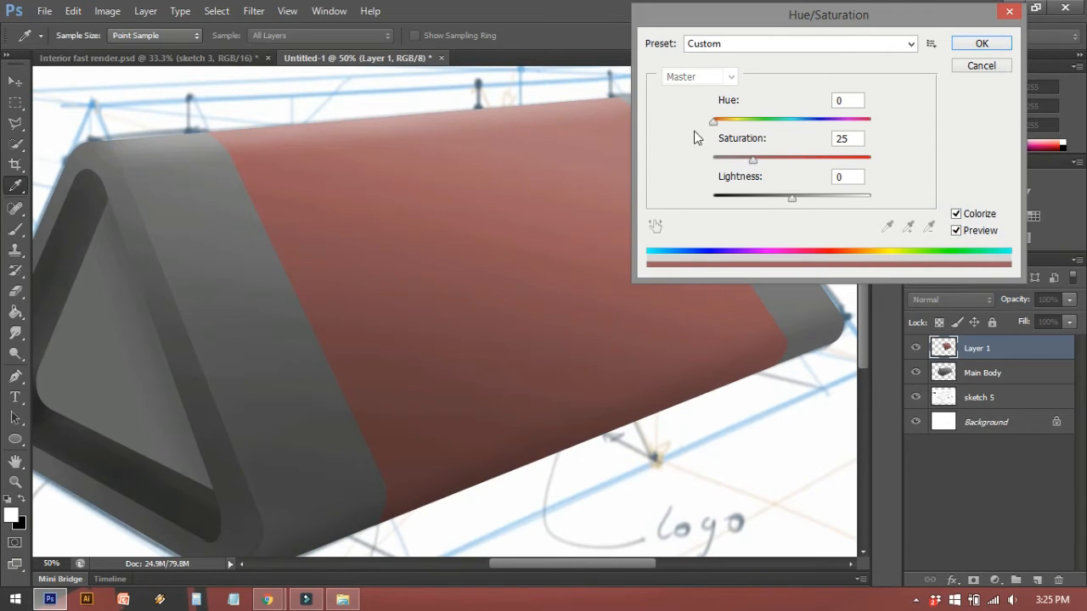
pyautogui.moveTo(712, 125); pyautogui.dragTo(740, 123)
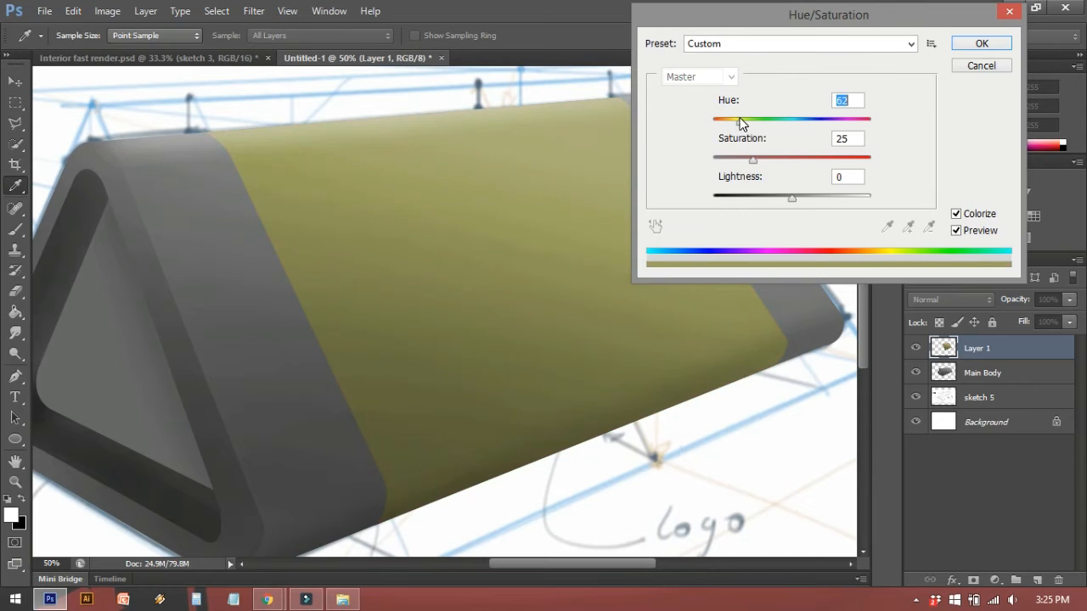
pyautogui.moveTo(733, 19); pyautogui.dragTo(769, 35)
pyautogui.moveTo(769, 132); pyautogui.dragTo(884, 161)
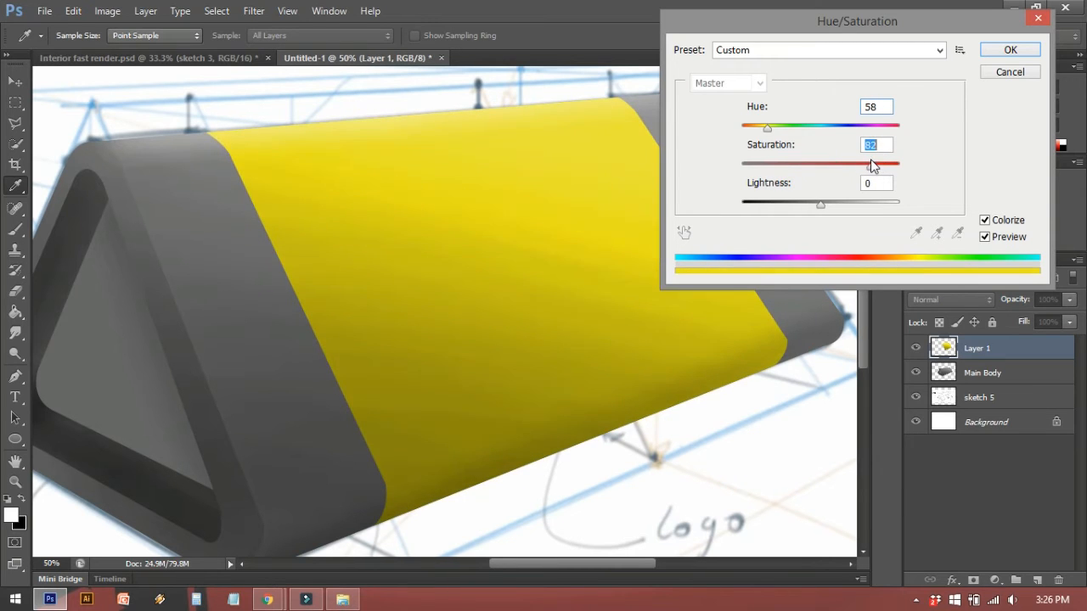
pyautogui.moveTo(820, 204)
pyautogui.mouseDown()
pyautogui.moveTo(857, 204)
pyautogui.moveTo(773, 205)
pyautogui.moveTo(843, 201)
pyautogui.moveTo(820, 204)
pyautogui.moveTo(830, 199)
pyautogui.mouseUp()
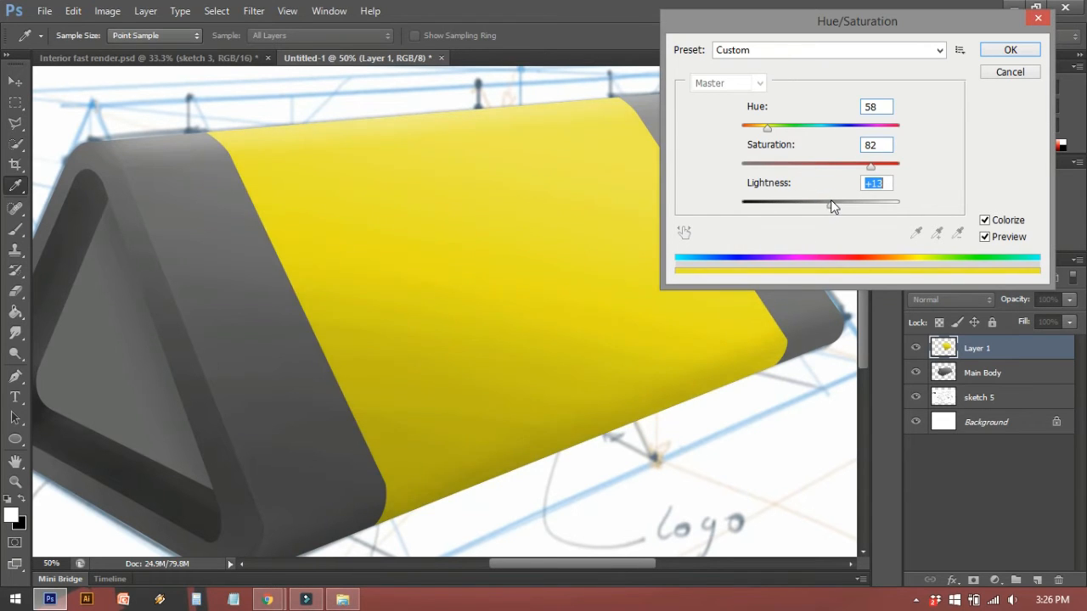
pyautogui.click(1009, 50)
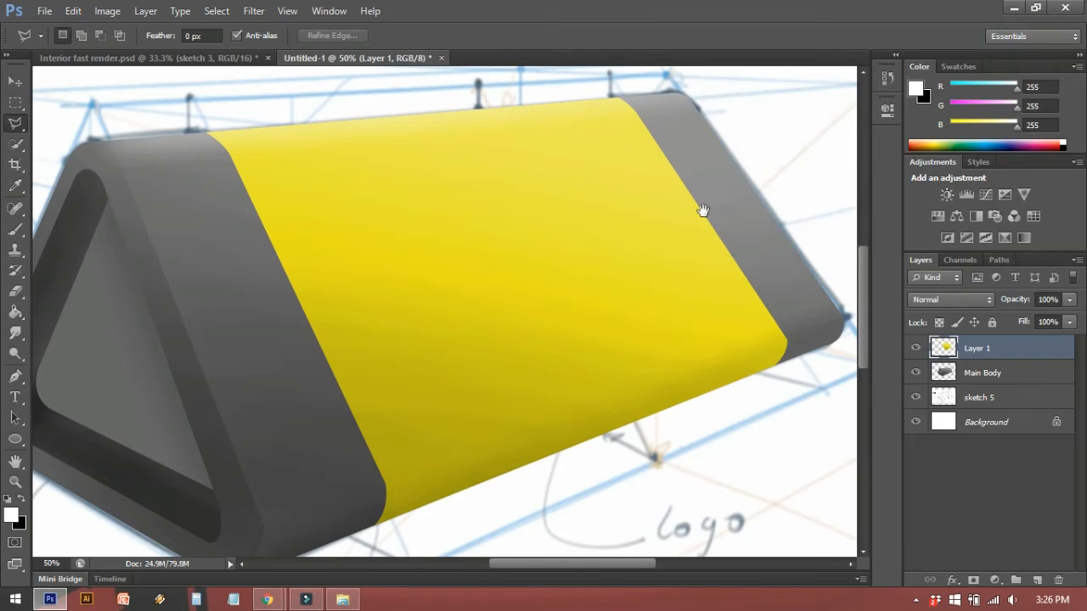
# Load the Main Body outline as a selection and keep that layer hidden, with Layer 1 visible over the sketch
pyautogui.moveTo(687, 214); pyautogui.dragTo(719, 209)
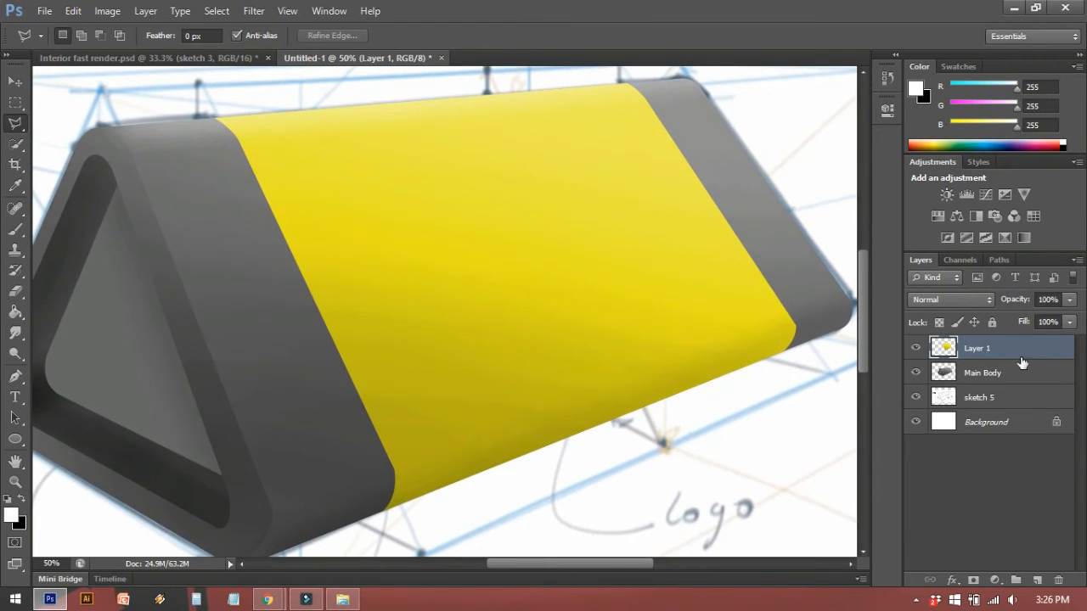
pyautogui.click(915, 373)
pyautogui.click(915, 348)
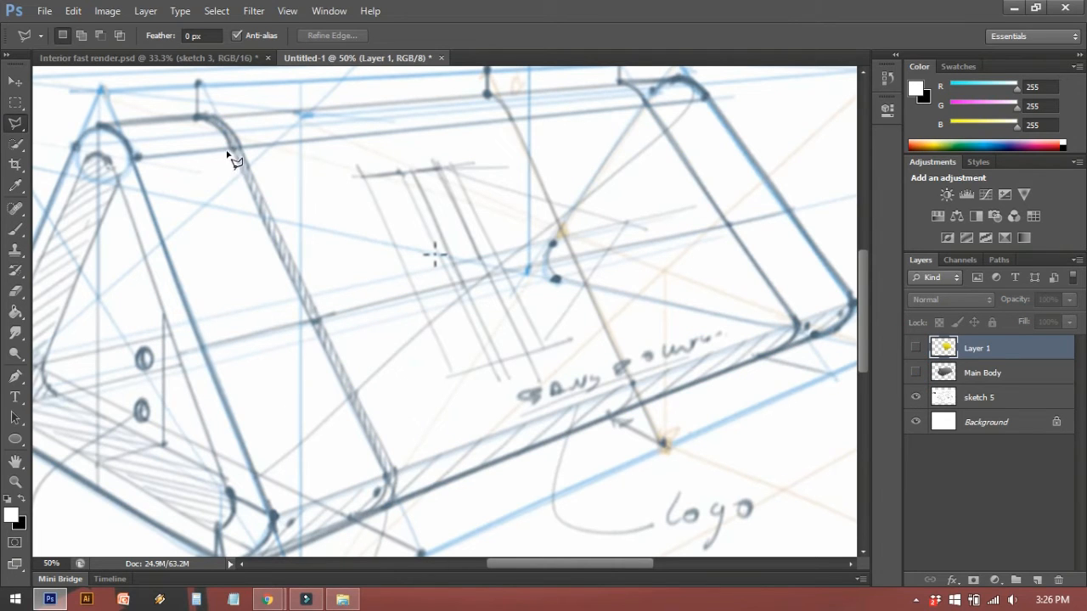
pyautogui.moveTo(376, 492); pyautogui.dragTo(399, 464)
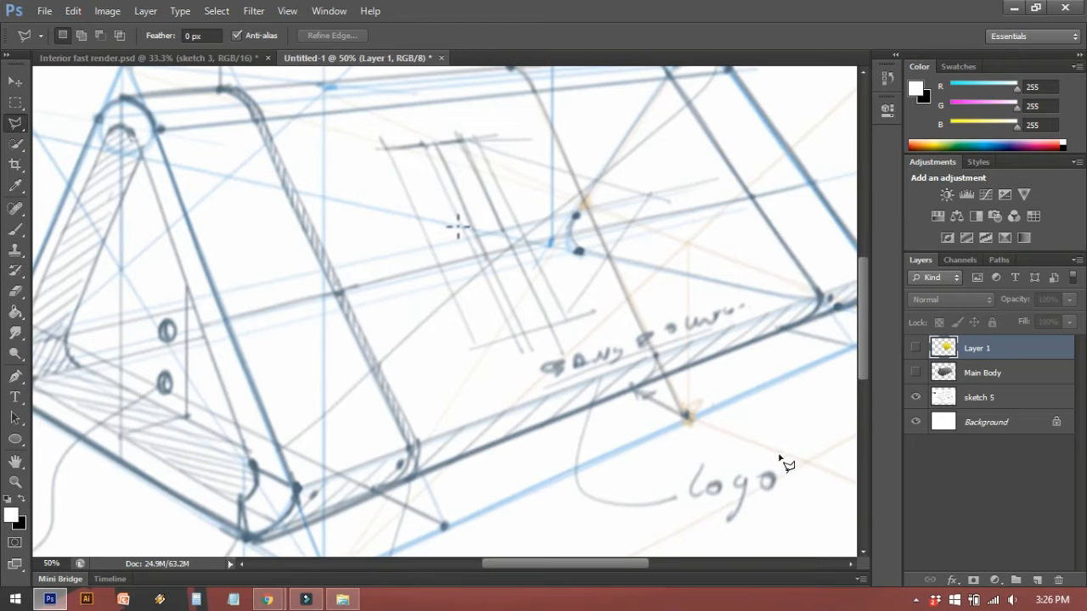
pyautogui.keyDown('ctrl'); pyautogui.click(944, 374); pyautogui.keyUp('ctrl')
pyautogui.moveTo(398, 387); pyautogui.dragTo(409, 399)
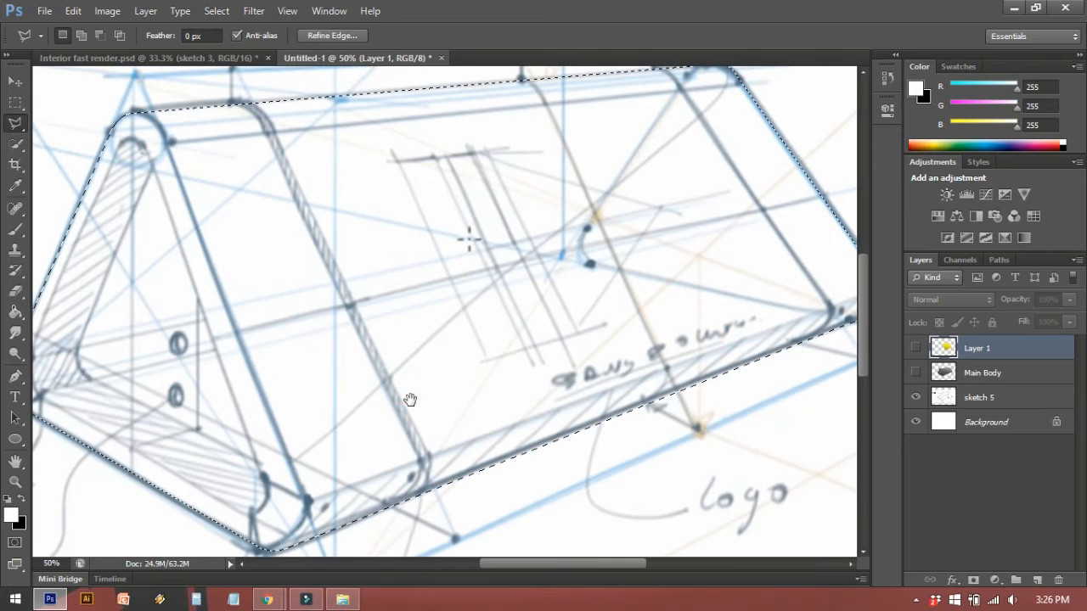
pyautogui.press('p')
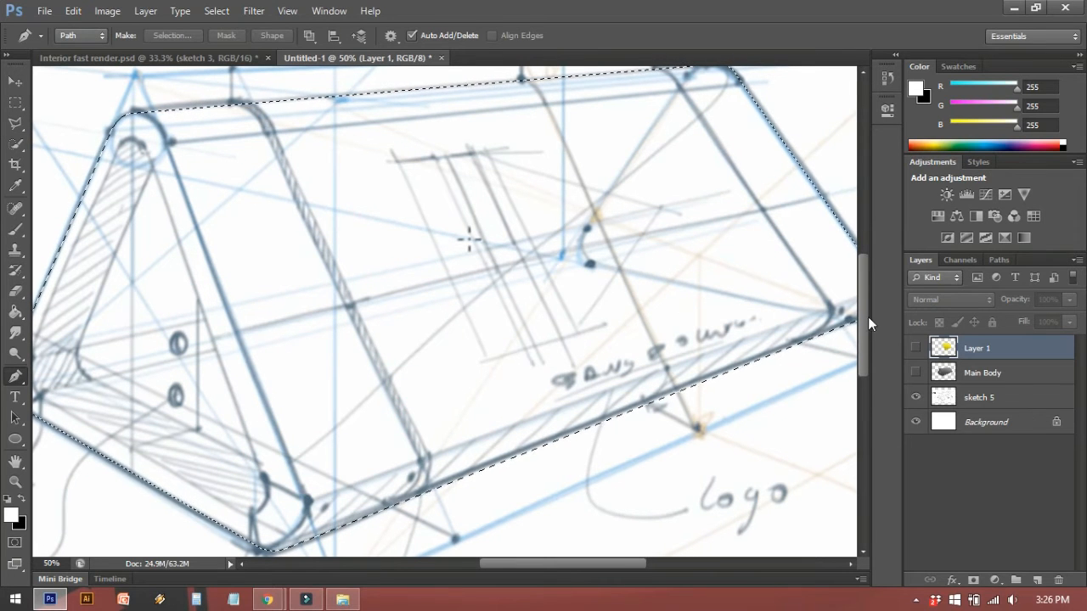
pyautogui.click(915, 348)
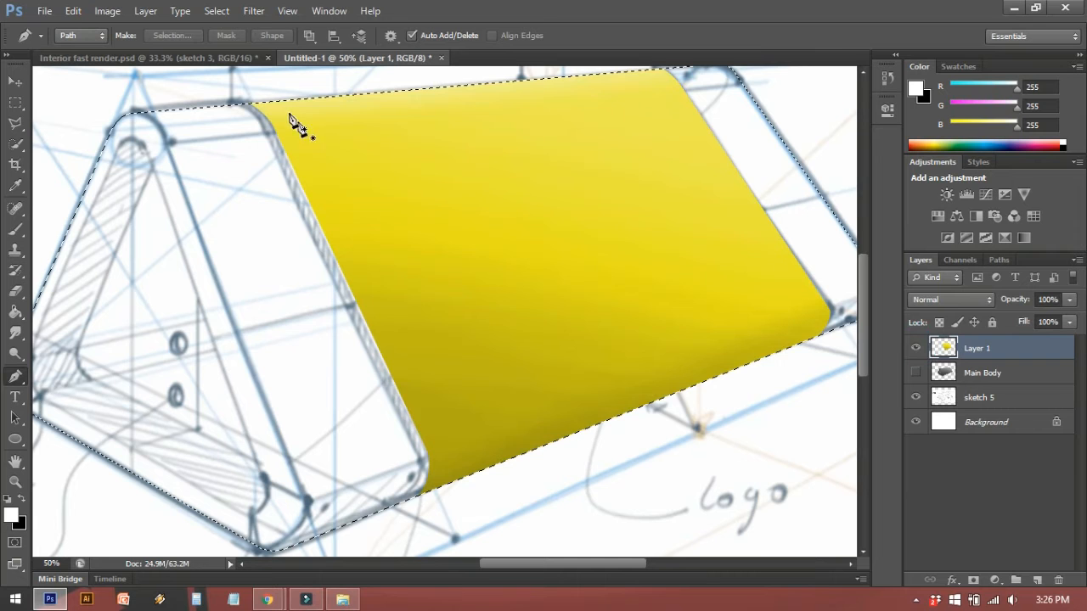
# Trace the front seam's panel-side edge with the Pen tool, from the body's top edge around the lower rounded corner
pyautogui.moveTo(252, 101); pyautogui.dragTo(270, 106)
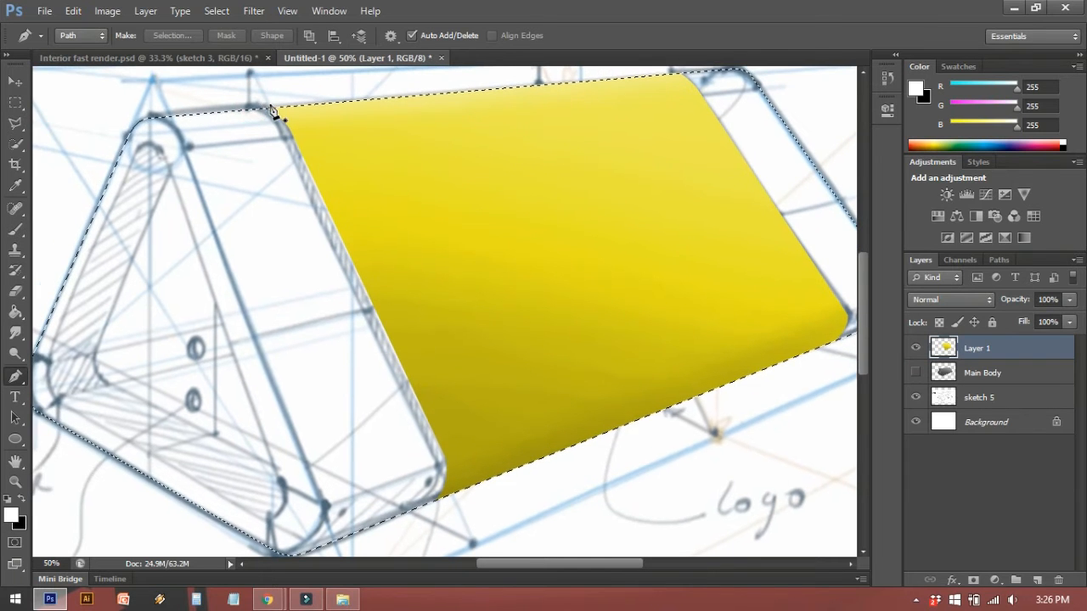
pyautogui.click(266, 107)
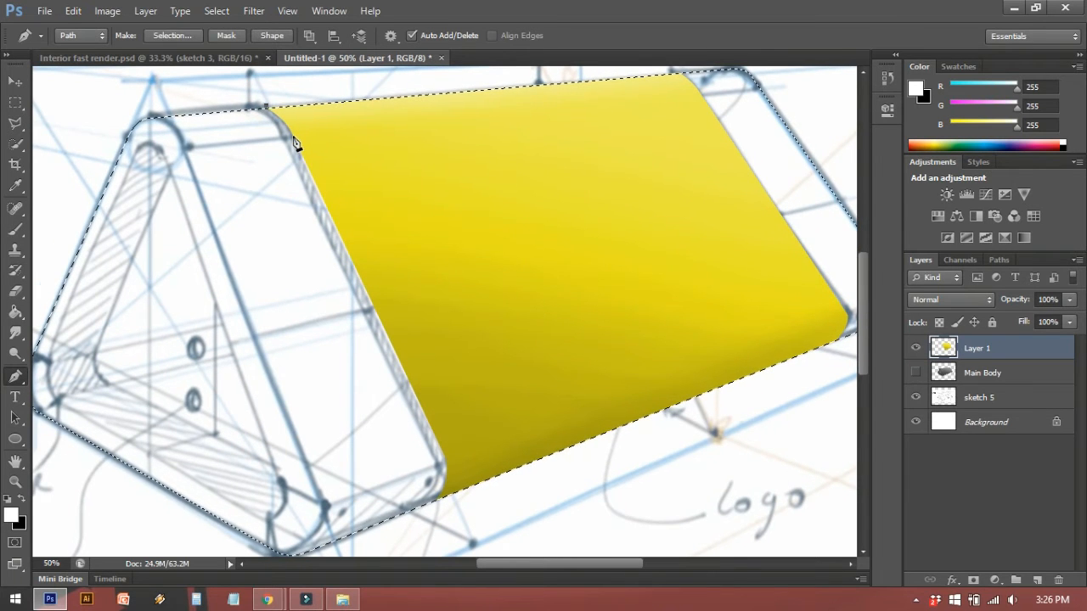
pyautogui.moveTo(299, 147); pyautogui.dragTo(309, 164)
pyautogui.moveTo(445, 459); pyautogui.dragTo(453, 501)
pyautogui.keyDown('alt'); pyautogui.click(439, 501); pyautogui.keyUp('alt')
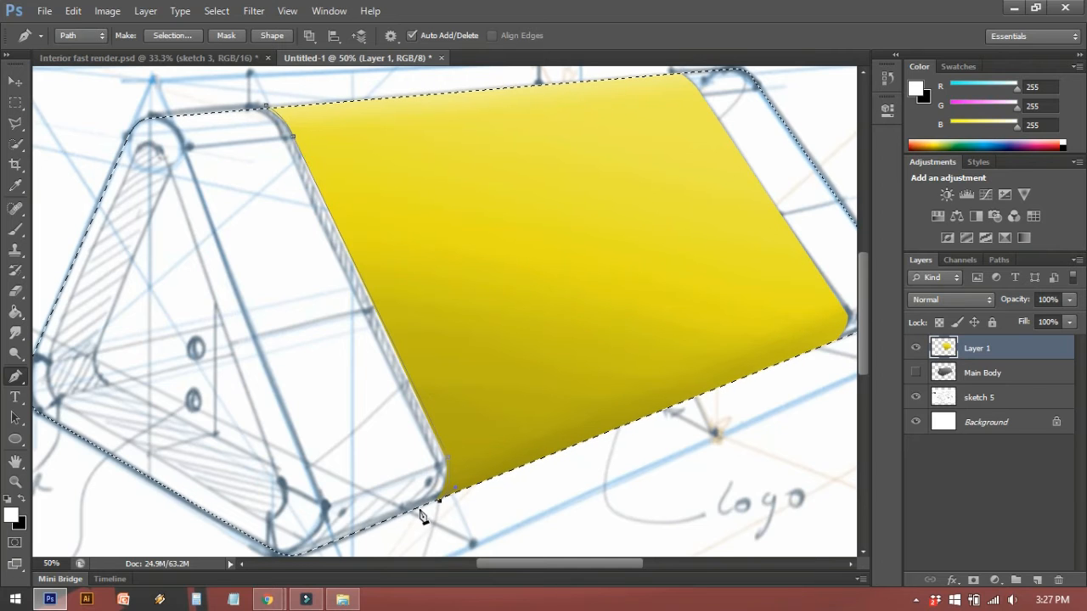
# Extend the path back up along the seam strip's outer side to the top edge and close it into a narrow band
pyautogui.moveTo(426, 453); pyautogui.dragTo(425, 450)
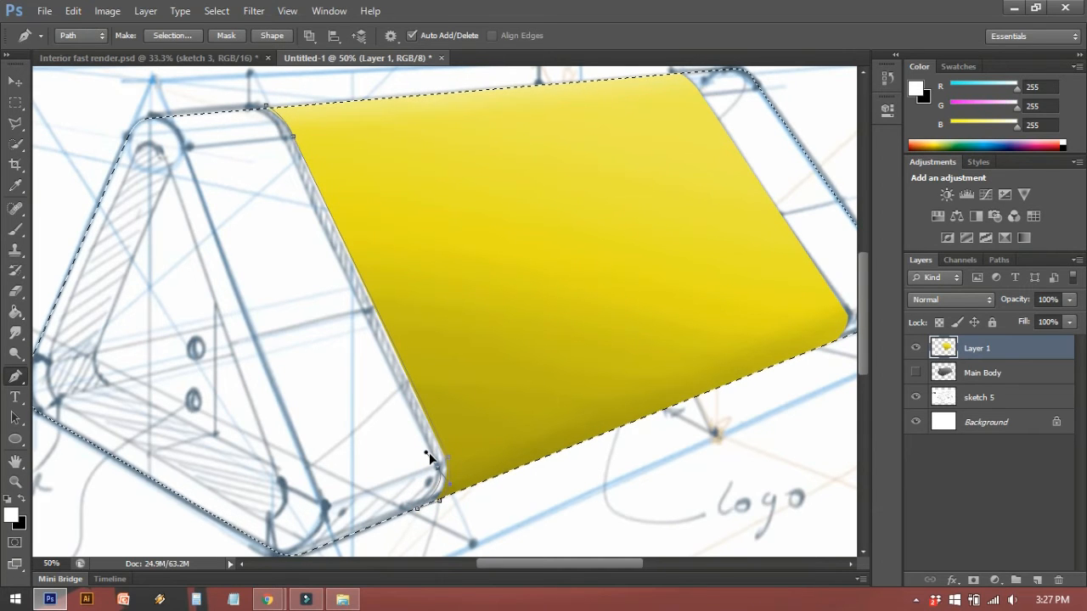
pyautogui.keyDown('alt'); pyautogui.click(438, 468); pyautogui.keyUp('alt')
pyautogui.moveTo(300, 220); pyautogui.dragTo(330, 258)
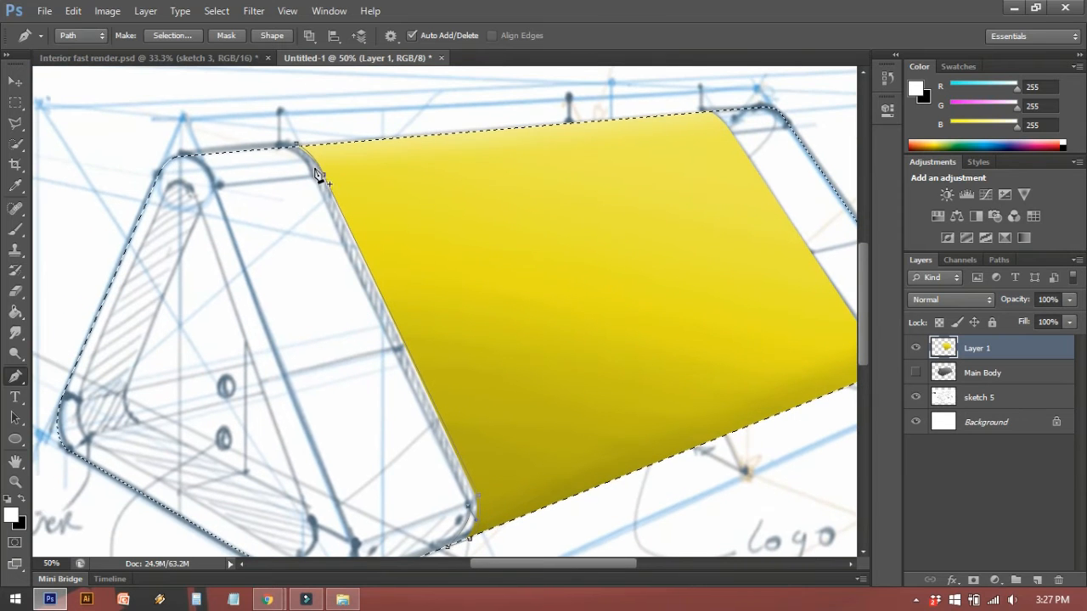
pyautogui.moveTo(274, 141); pyautogui.dragTo(245, 141)
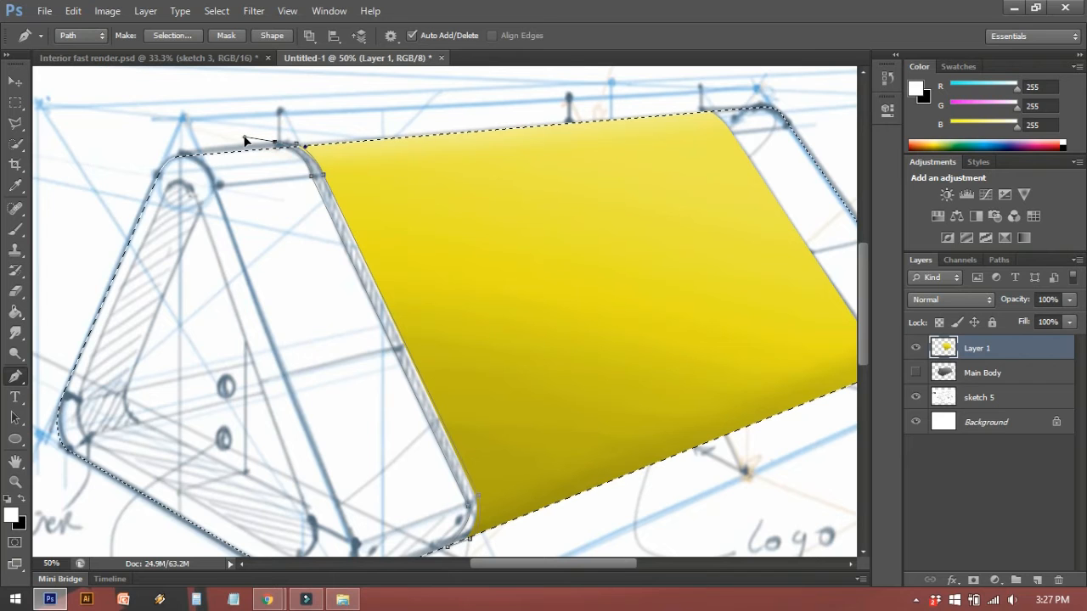
pyautogui.keyDown('alt'); pyautogui.click(274, 142); pyautogui.keyUp('alt')
pyautogui.click(298, 146)
# Show Main Body, convert the seam path into a selection intersected with the body selection, and make Main Body the active layer
pyautogui.moveTo(315, 246); pyautogui.dragTo(292, 224)
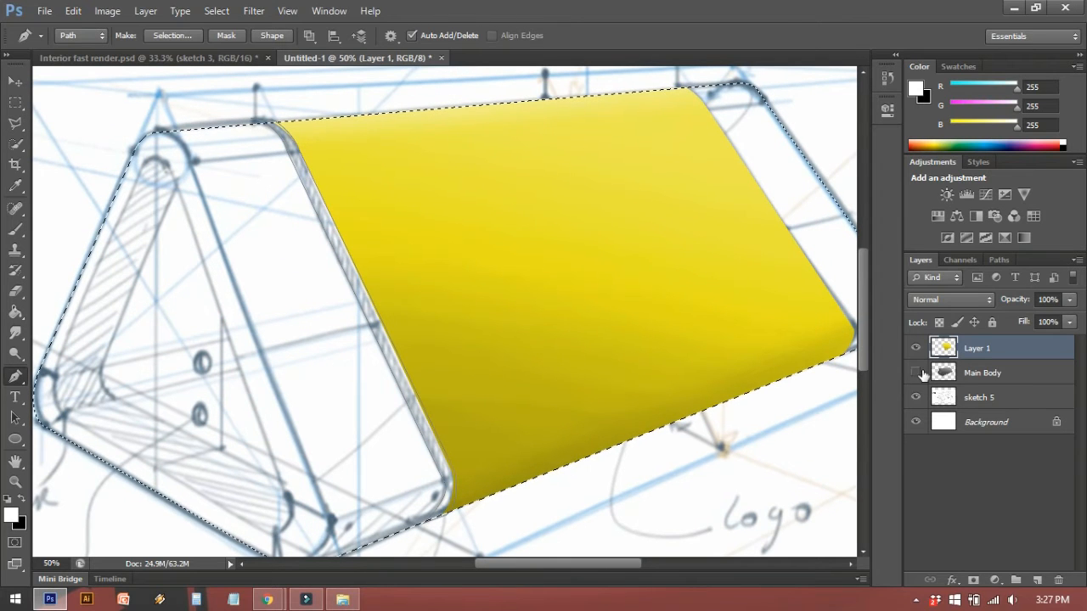
pyautogui.moveTo(444, 417); pyautogui.dragTo(437, 396)
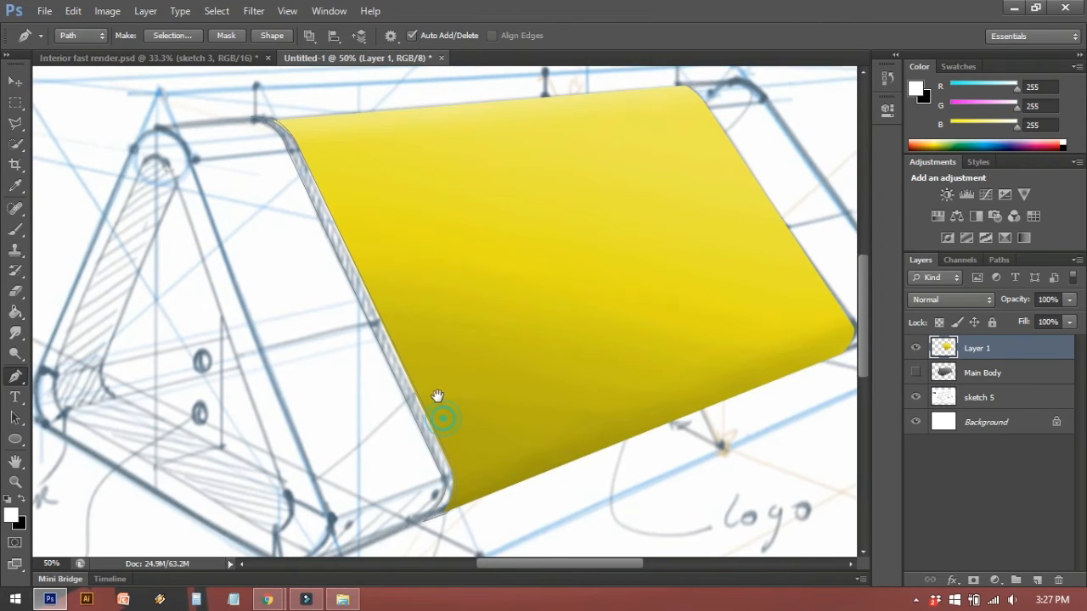
pyautogui.click(916, 373)
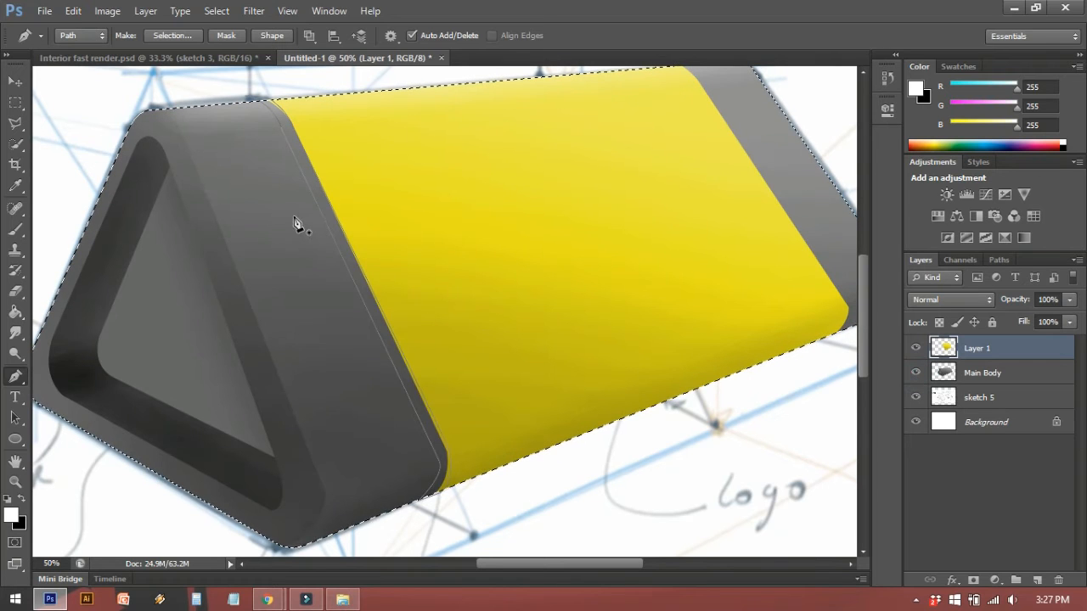
pyautogui.rightClick(294, 220)
pyautogui.click(391, 291)
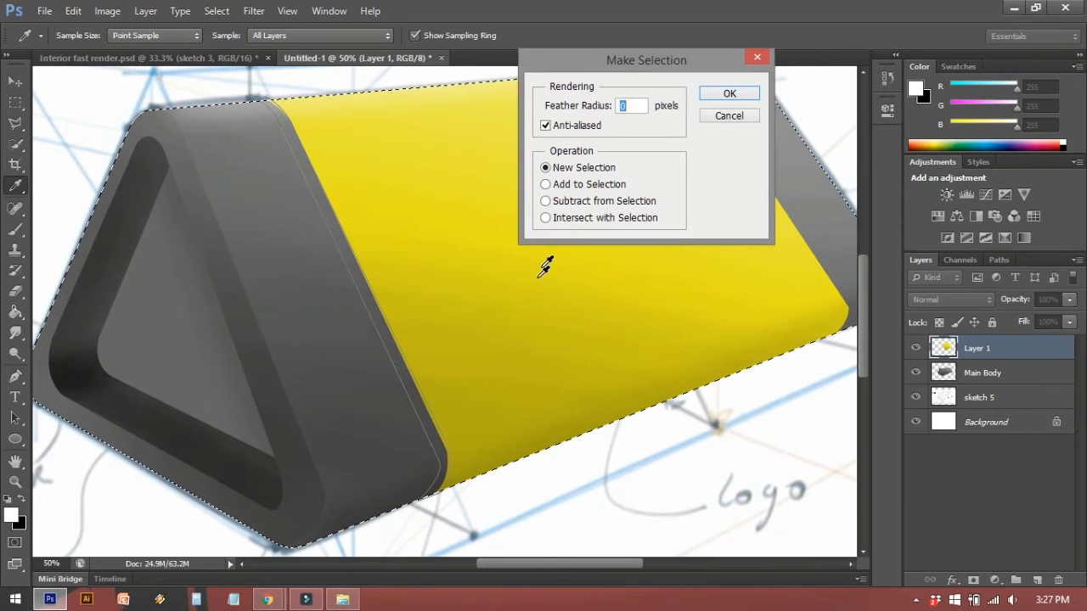
pyautogui.click(556, 218)
pyautogui.click(730, 93)
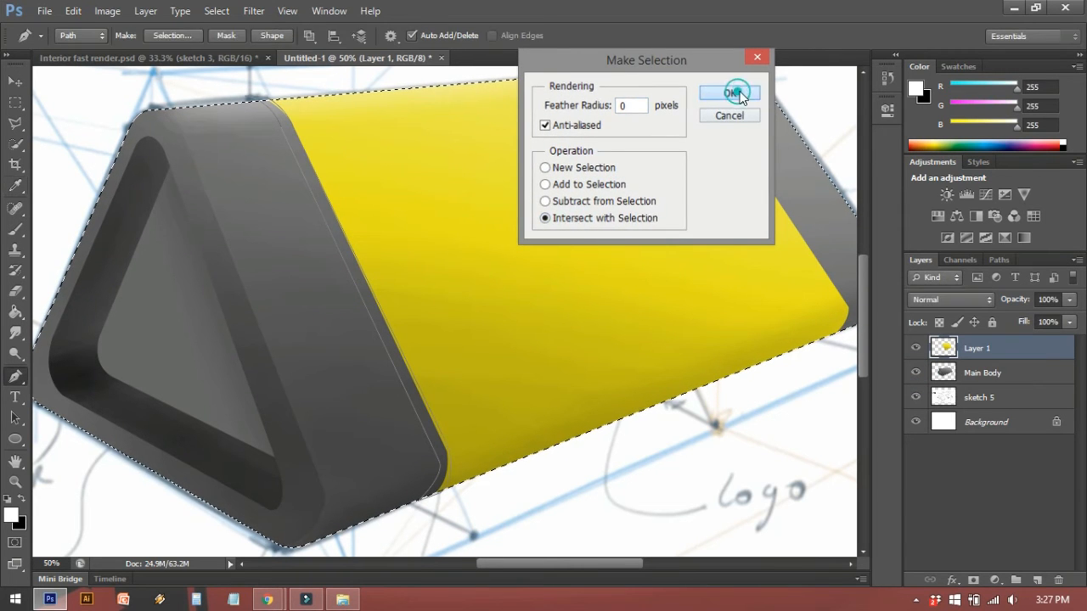
pyautogui.click(995, 374)
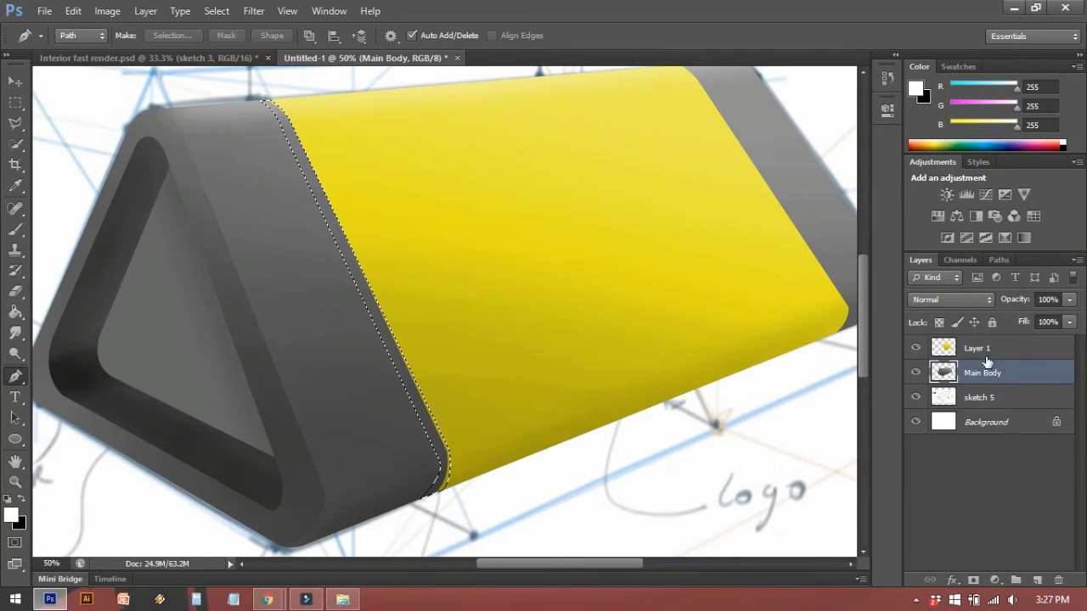
# Darken the selected seam strip on Main Body along its full length with a black soft brush at 33% opacity
pyautogui.press('b')
pyautogui.moveTo(264, 111)
pyautogui.mouseDown()
pyautogui.moveTo(280, 109)
pyautogui.moveTo(317, 190)
pyautogui.mouseUp()
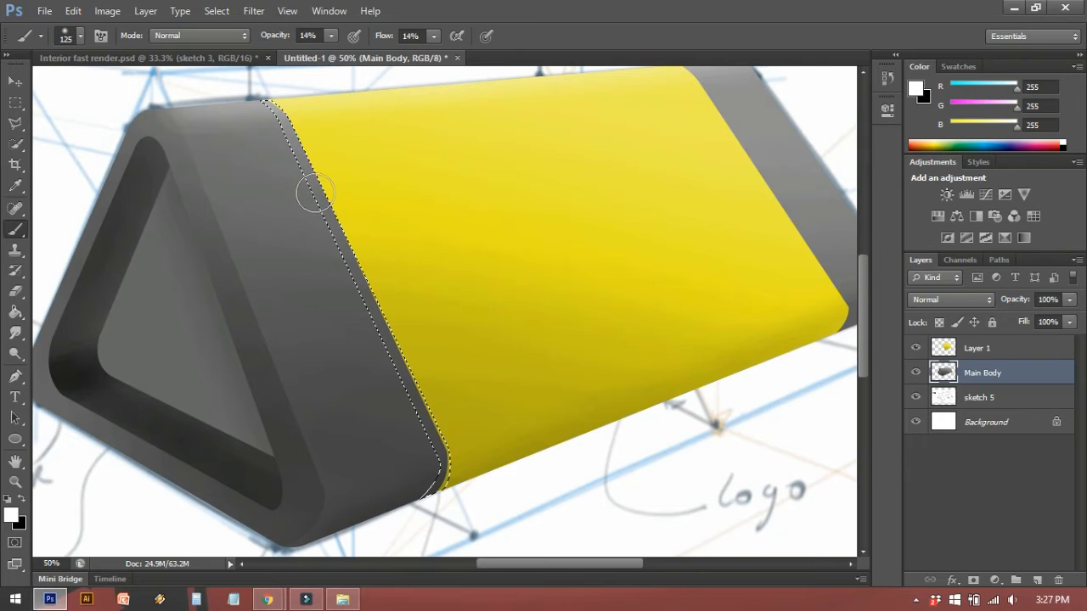
pyautogui.press('x')
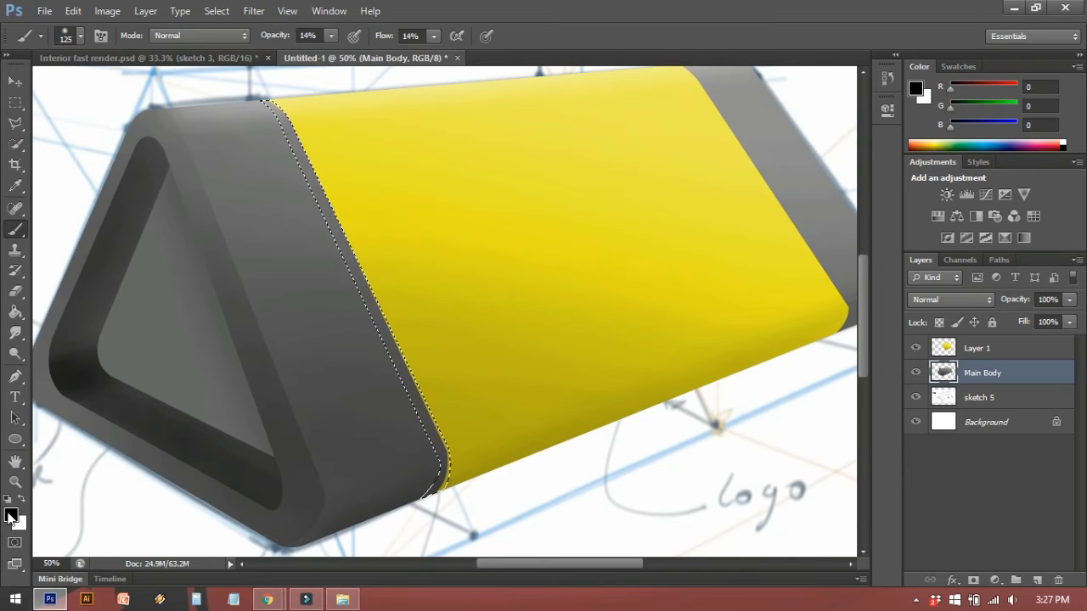
pyautogui.click(331, 39)
pyautogui.moveTo(344, 49); pyautogui.dragTo(348, 58)
pyautogui.moveTo(279, 124)
pyautogui.mouseDown()
pyautogui.moveTo(376, 317)
pyautogui.moveTo(425, 502)
pyautogui.moveTo(433, 459)
pyautogui.moveTo(429, 491)
pyautogui.mouseUp()
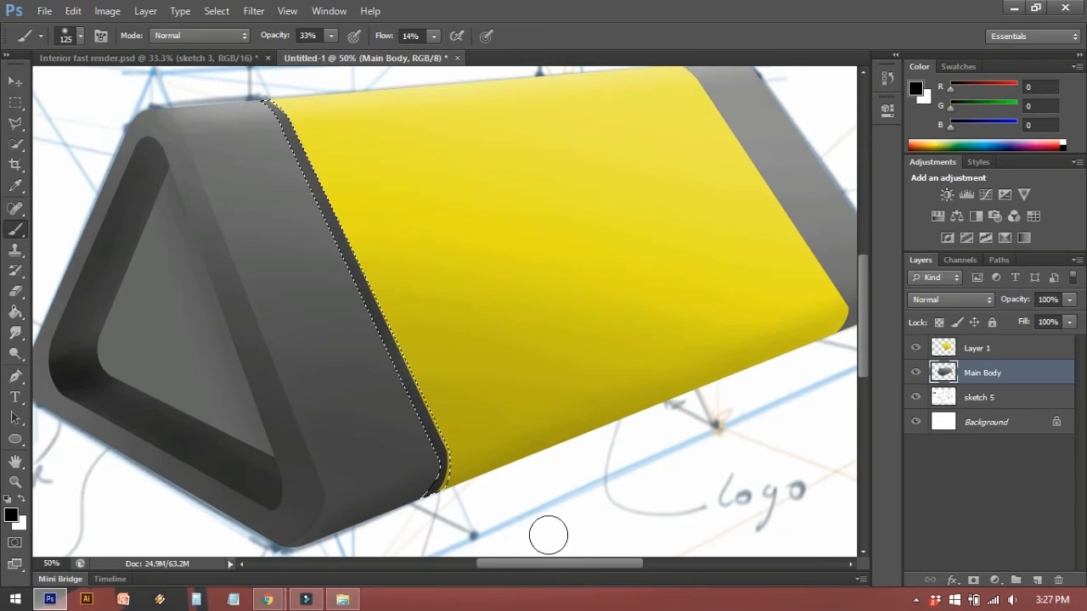
# Clear the seam strip selection and hide the sketch 5 layer so only the render shows on white
pyautogui.press('l')
pyautogui.click(328, 201)
pyautogui.click(424, 251)
pyautogui.moveTo(424, 251); pyautogui.dragTo(448, 251)
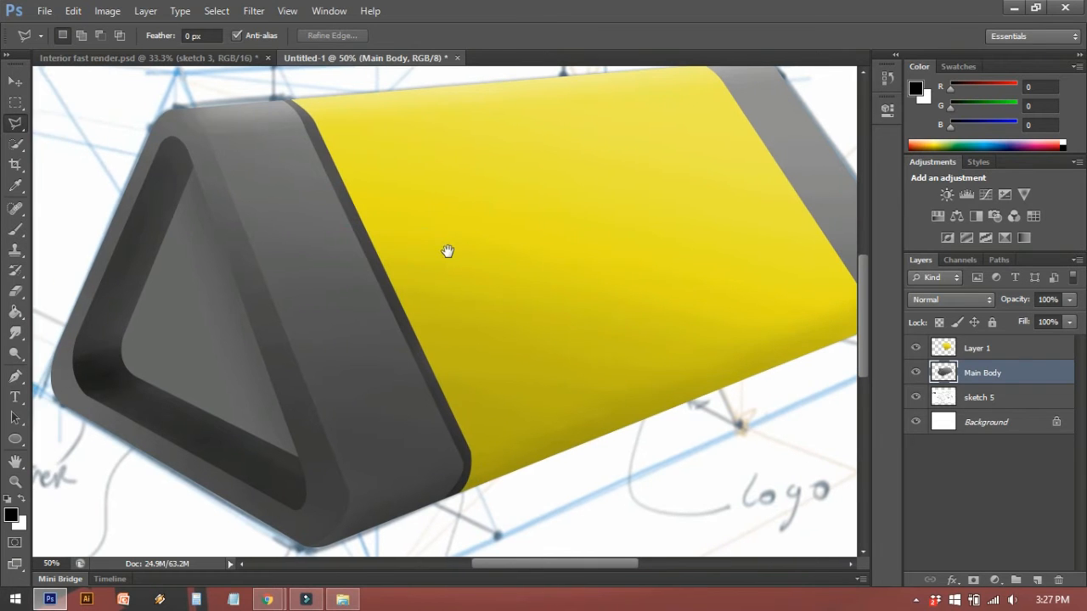
pyautogui.scroll(-1, 450, 261)
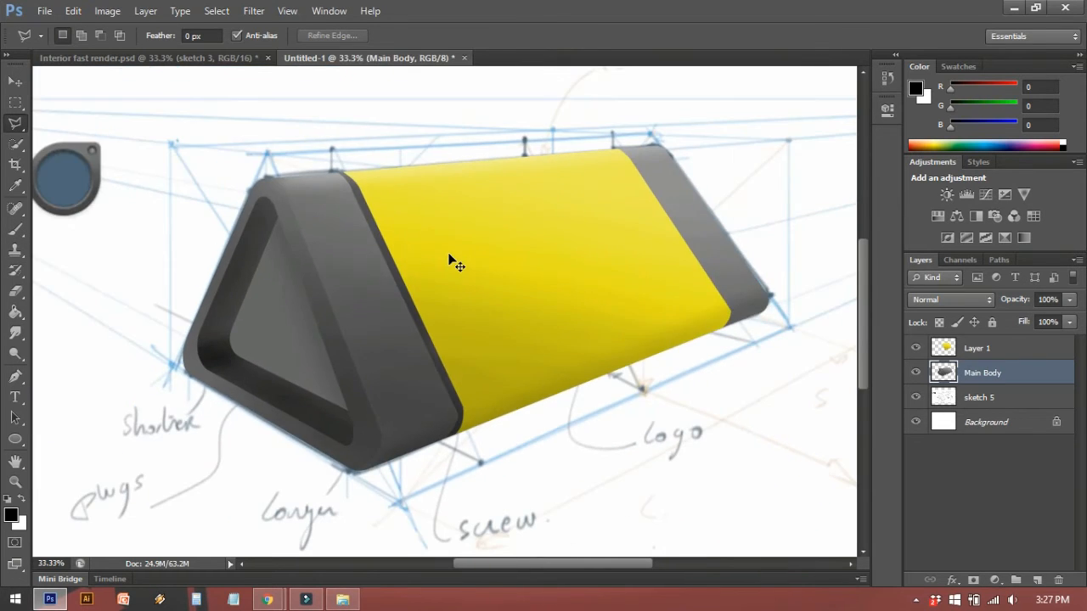
pyautogui.moveTo(449, 255); pyautogui.dragTo(396, 257)
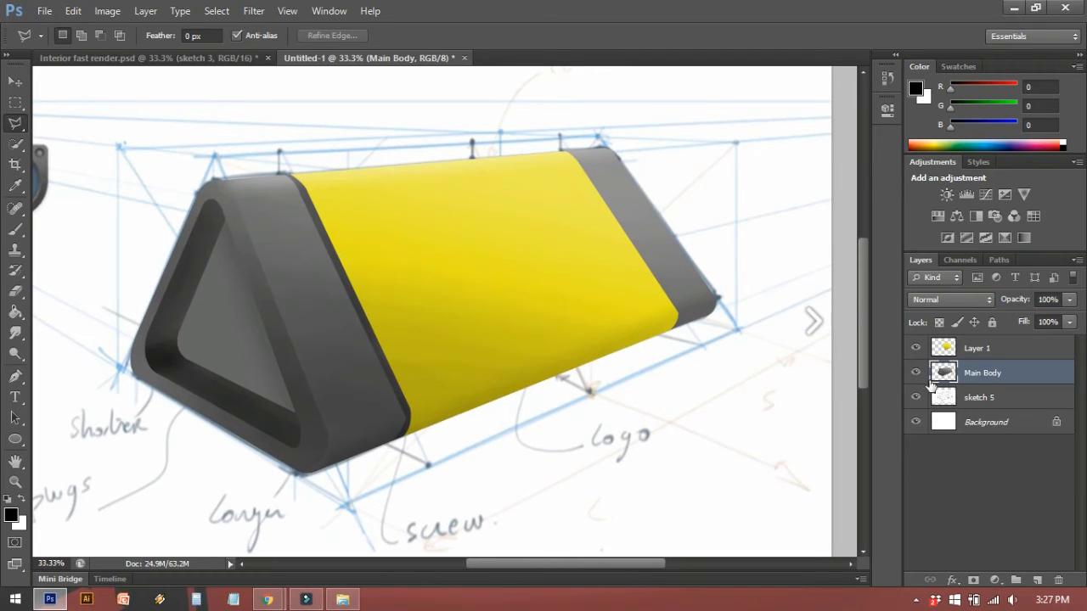
pyautogui.click(916, 398)
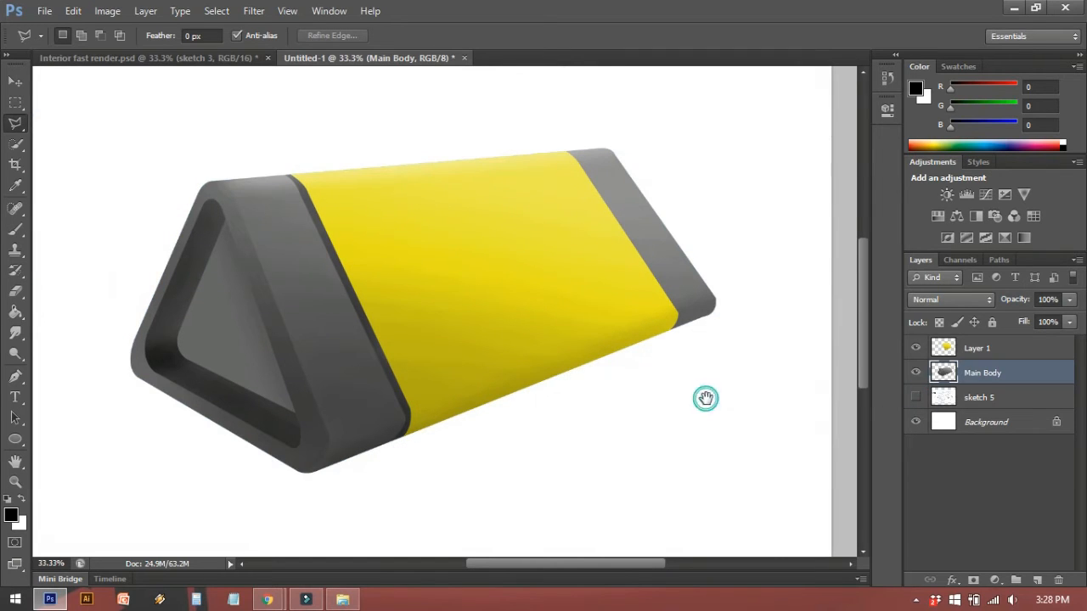
pyautogui.moveTo(704, 396); pyautogui.dragTo(716, 396)
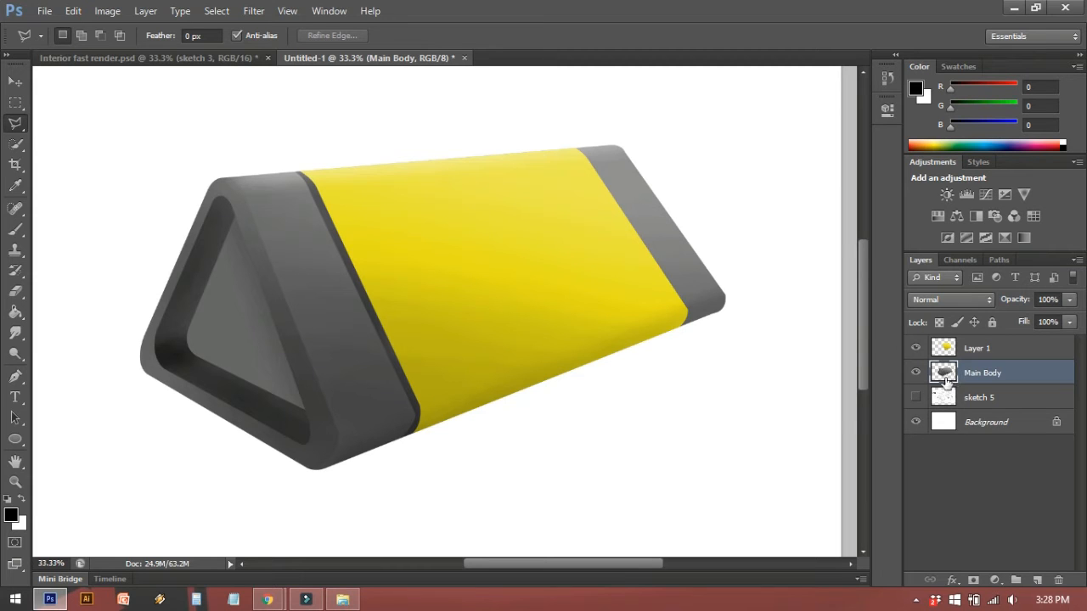
# Create a new layer named "Highlights" above Layer 1
pyautogui.click(989, 350)
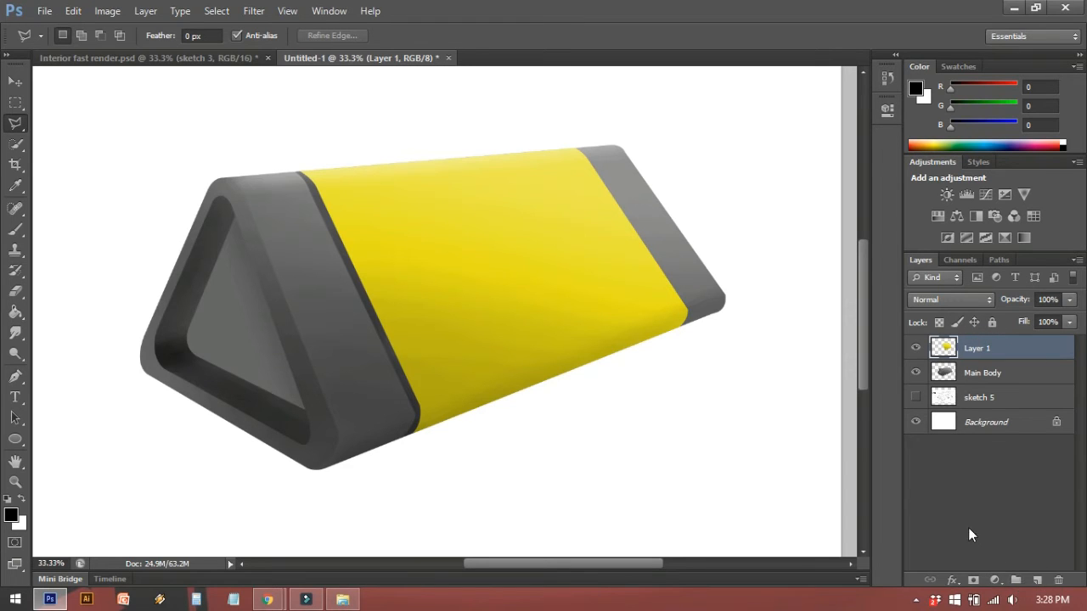
pyautogui.click(1037, 580)
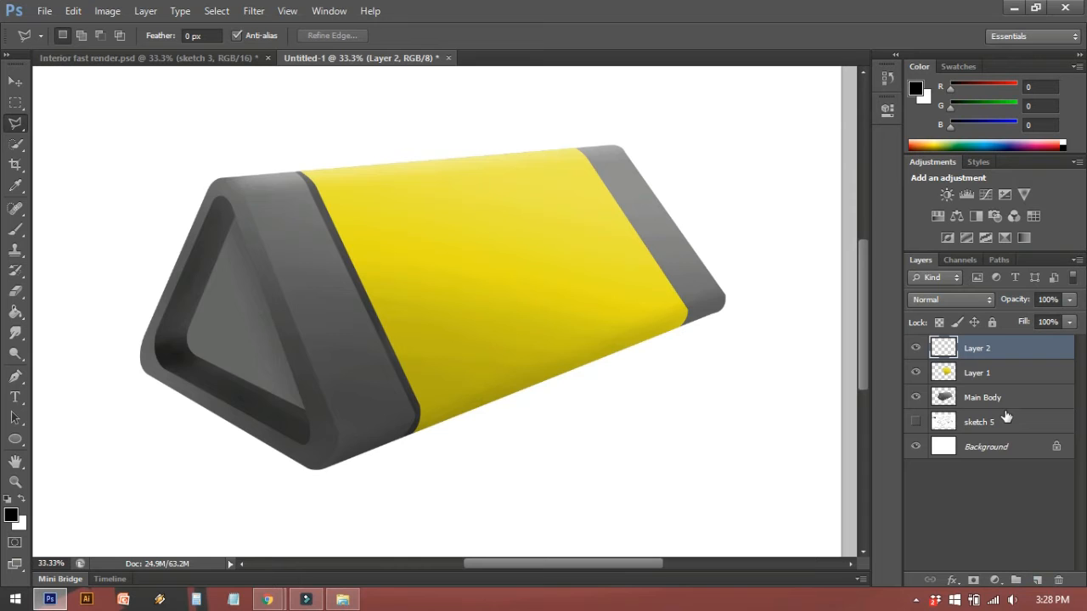
pyautogui.press('Delete')
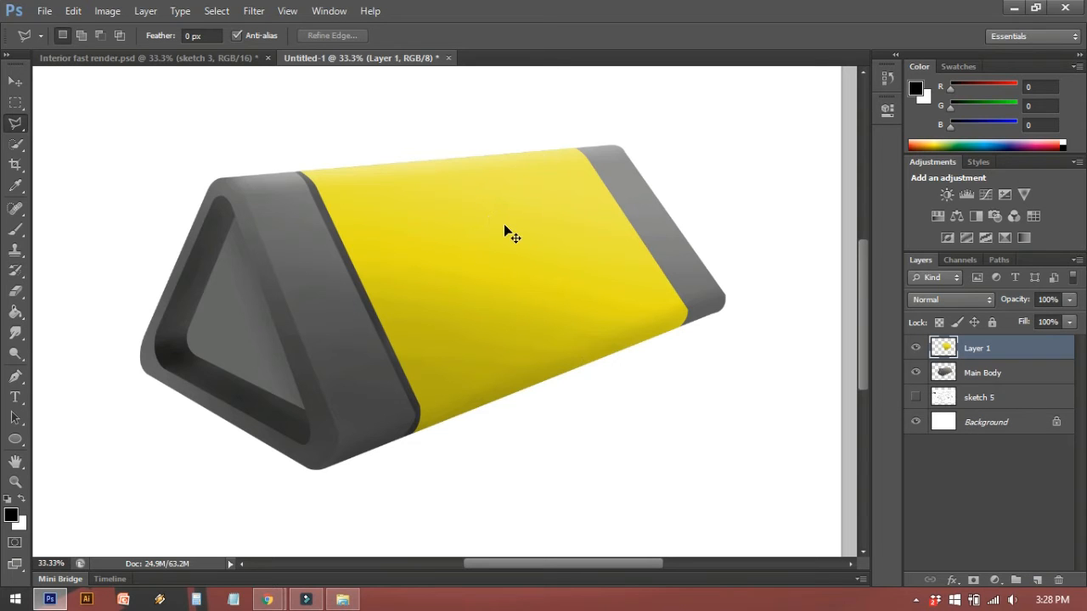
pyautogui.hotkey('ctrl', 'shift', 'n')
pyautogui.write('Highlights')
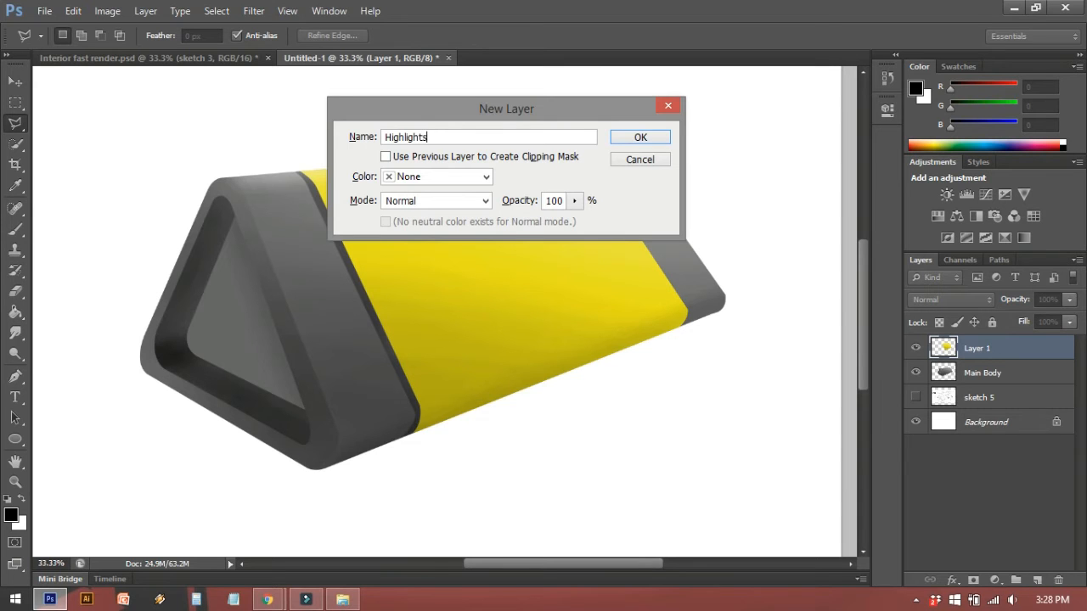
pyautogui.press('Return')
pyautogui.moveTo(467, 233); pyautogui.dragTo(513, 257)
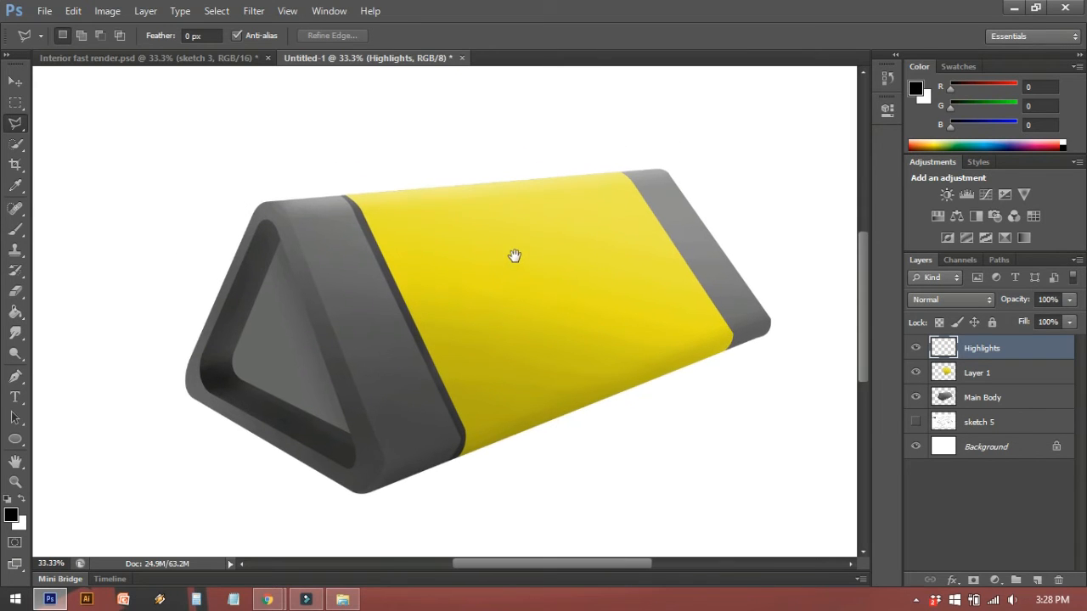
pyautogui.hotkey('ctrl', '+')
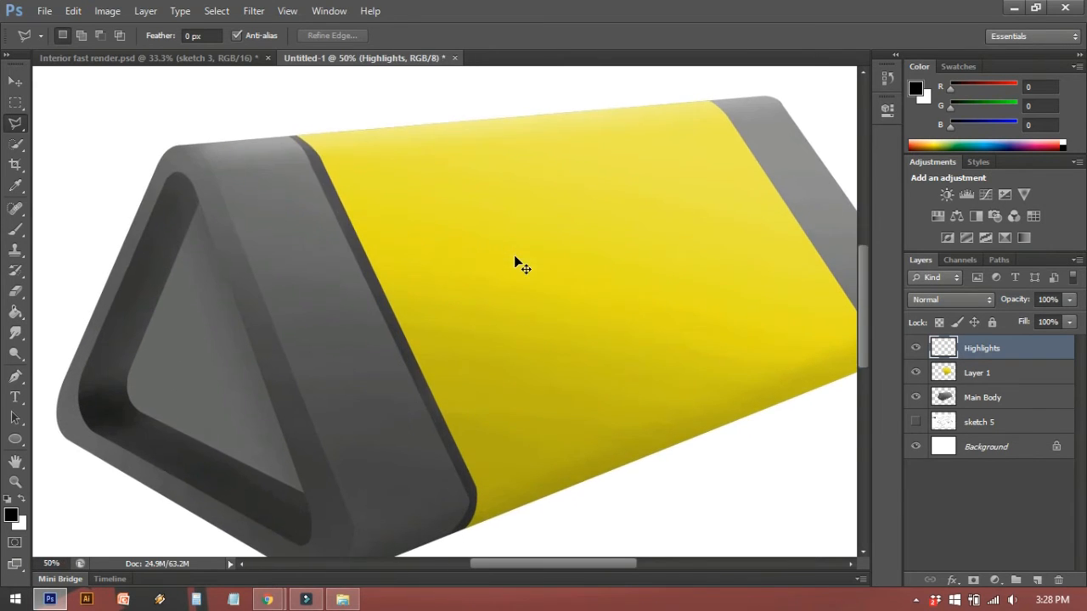
pyautogui.moveTo(700, 274); pyautogui.dragTo(657, 247)
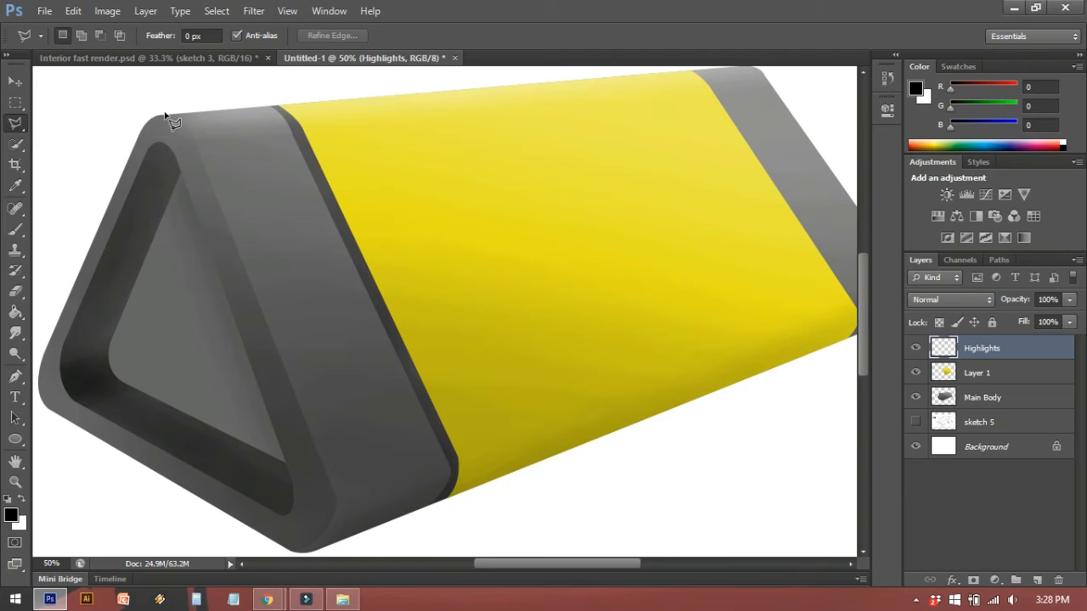
pyautogui.moveTo(182, 121); pyautogui.dragTo(189, 113)
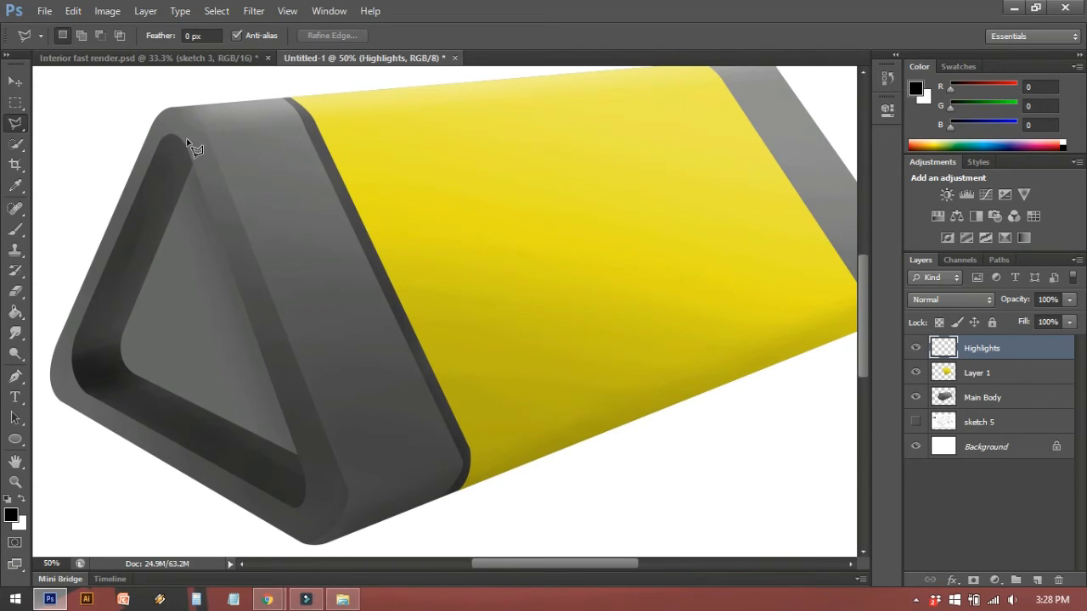
pyautogui.click(15, 376)
pyautogui.moveTo(232, 160); pyautogui.dragTo(278, 231)
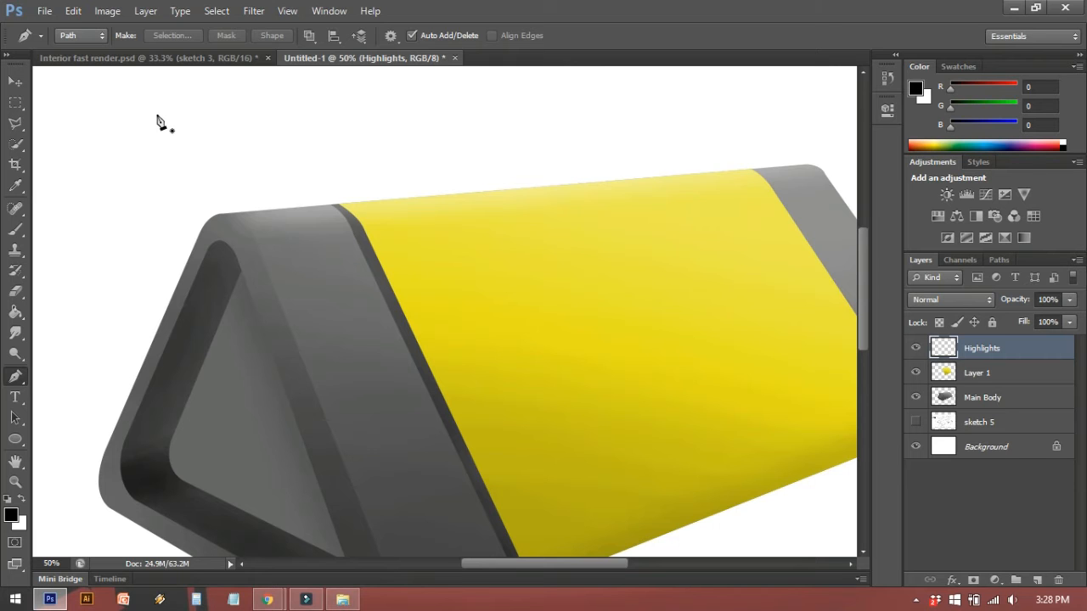
pyautogui.moveTo(168, 133); pyautogui.dragTo(169, 98)
pyautogui.moveTo(222, 164); pyautogui.dragTo(191, 102)
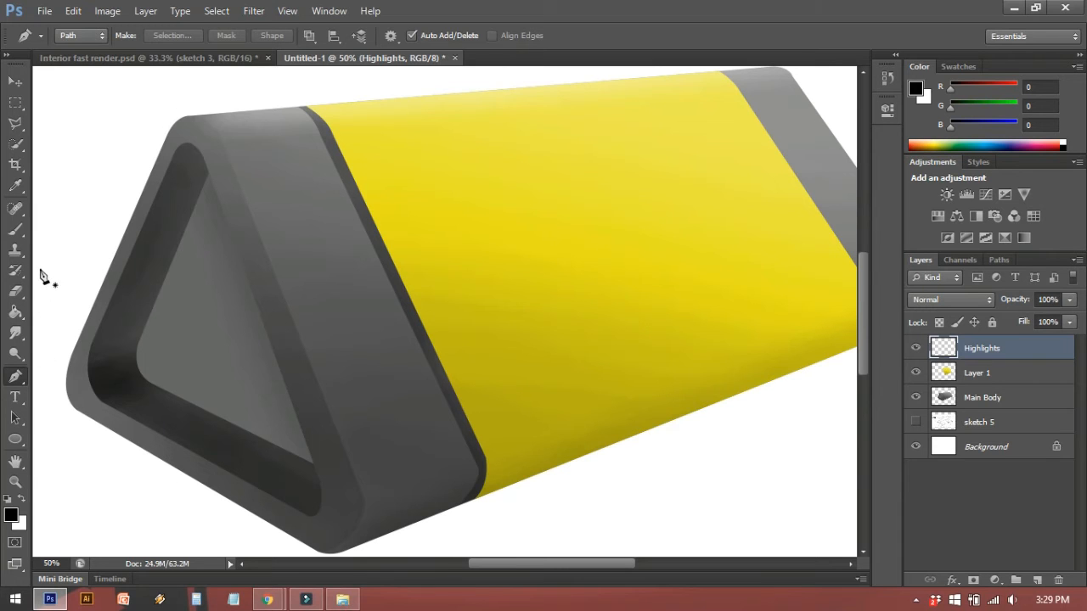
# Set the soft brush to 12 px and try a freehand black line down the front end cap's side
pyautogui.press('b')
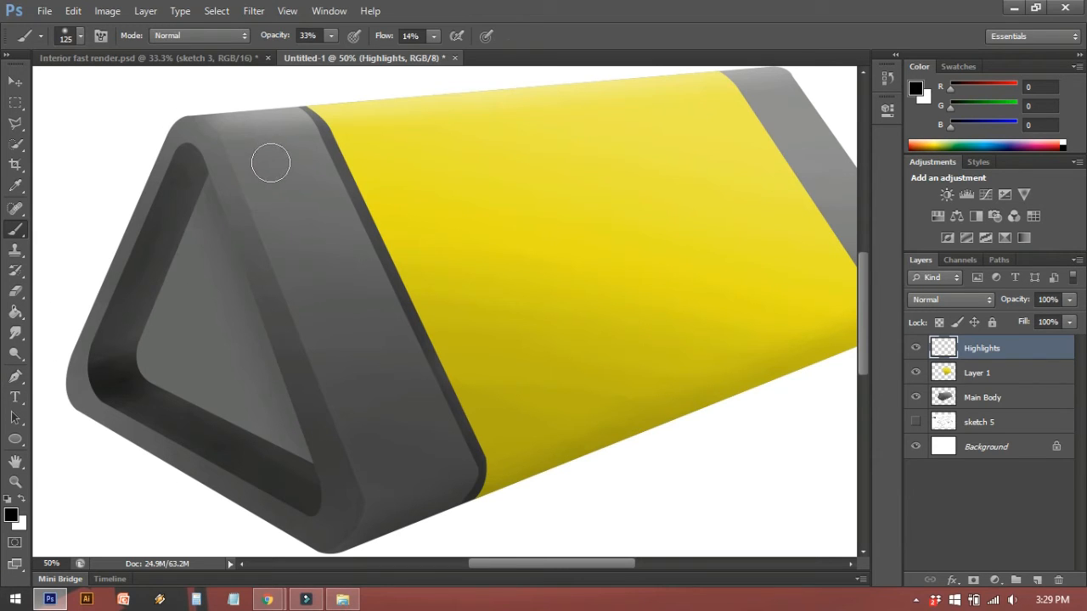
pyautogui.rightClick(253, 147)
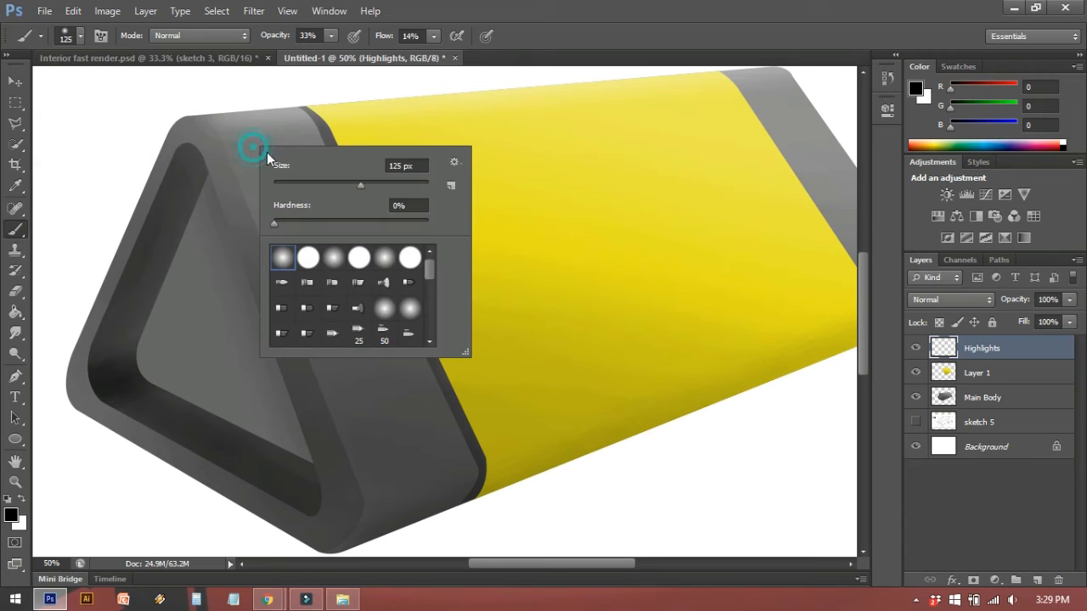
pyautogui.moveTo(363, 187); pyautogui.dragTo(284, 189)
pyautogui.press('Return')
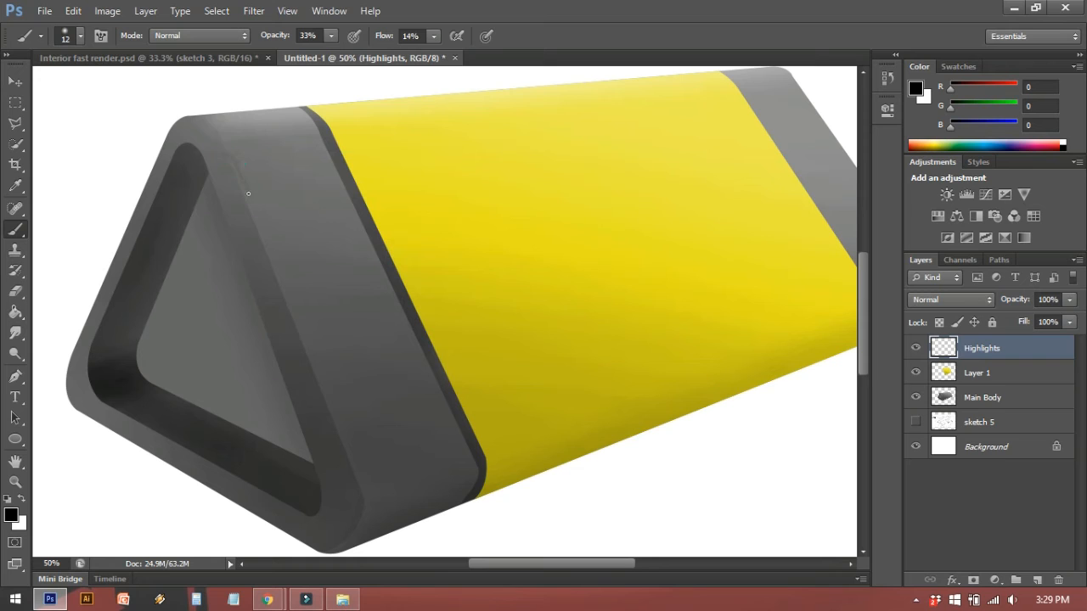
pyautogui.moveTo(259, 170); pyautogui.dragTo(340, 316)
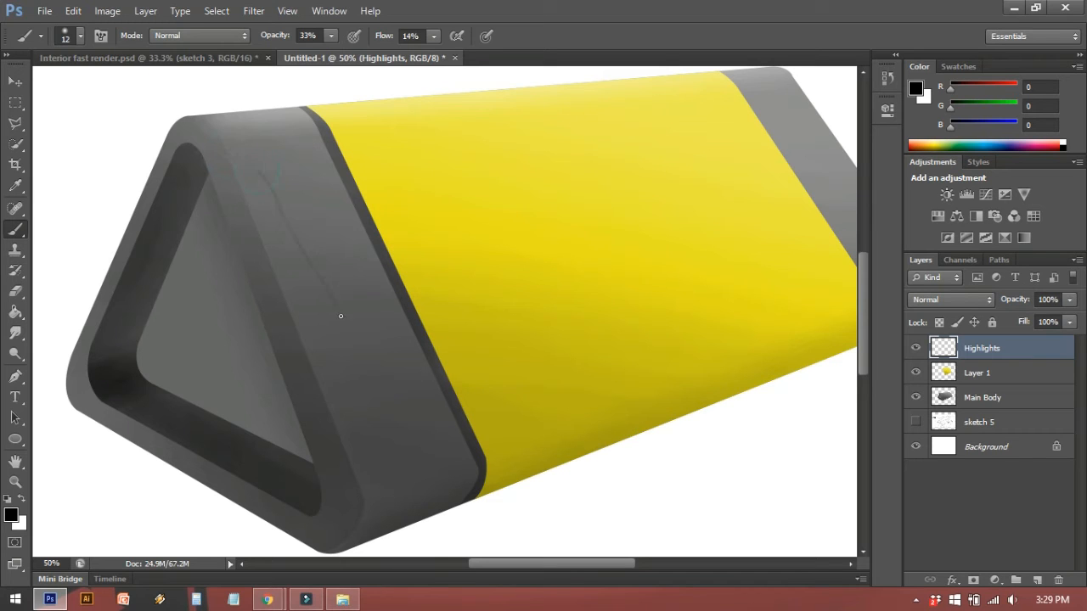
# Make white the foreground color and set the brush's opacity and flow to 60% each
pyautogui.rightClick(248, 182)
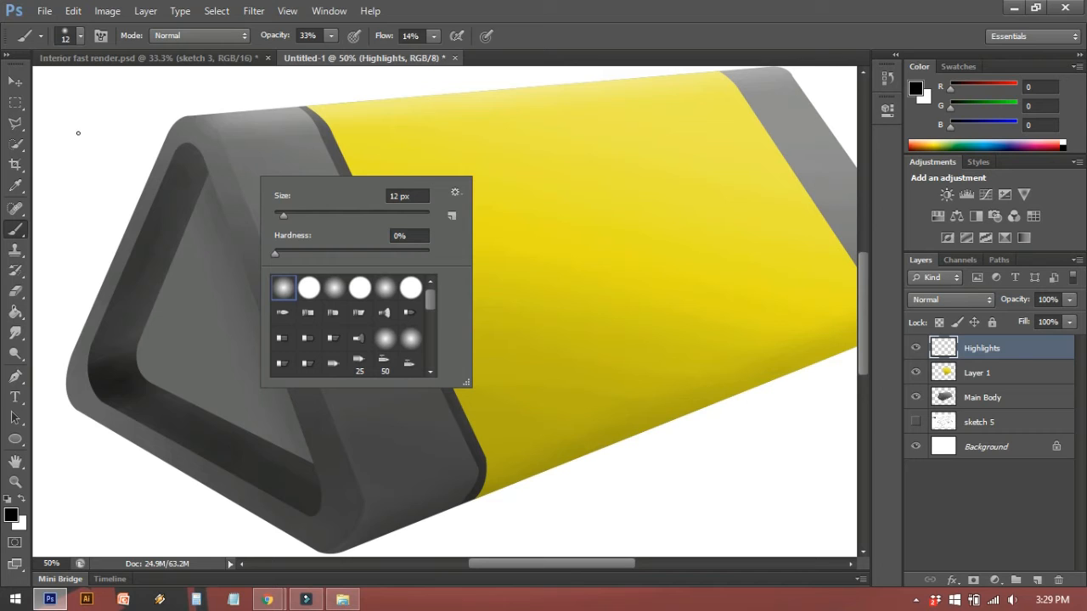
pyautogui.click(23, 501)
pyautogui.click(331, 38)
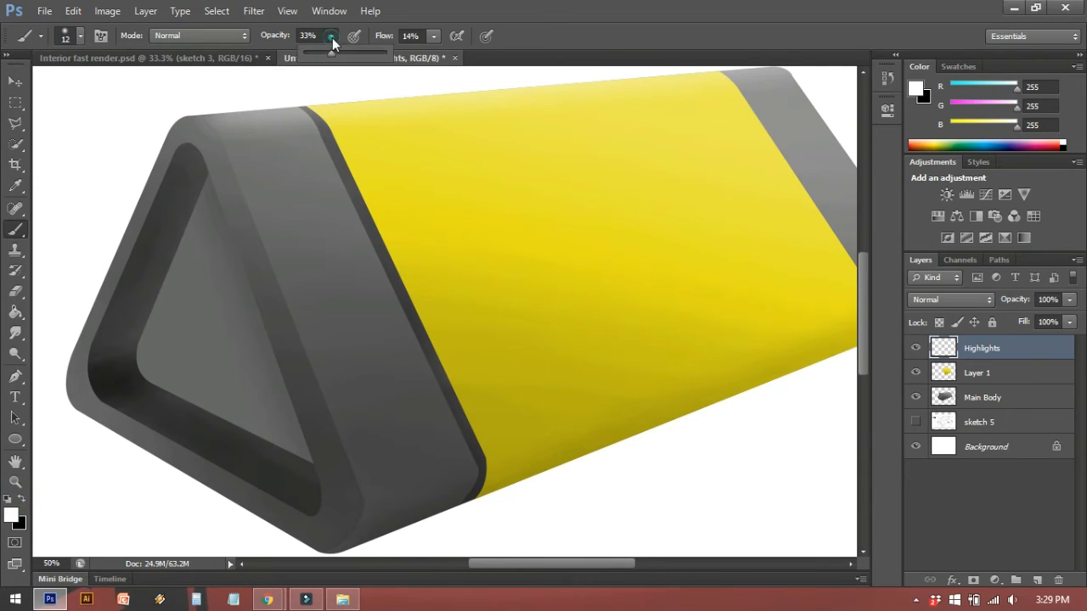
pyautogui.moveTo(331, 49); pyautogui.dragTo(352, 52)
pyautogui.click(433, 36)
pyautogui.moveTo(434, 53); pyautogui.dragTo(461, 57)
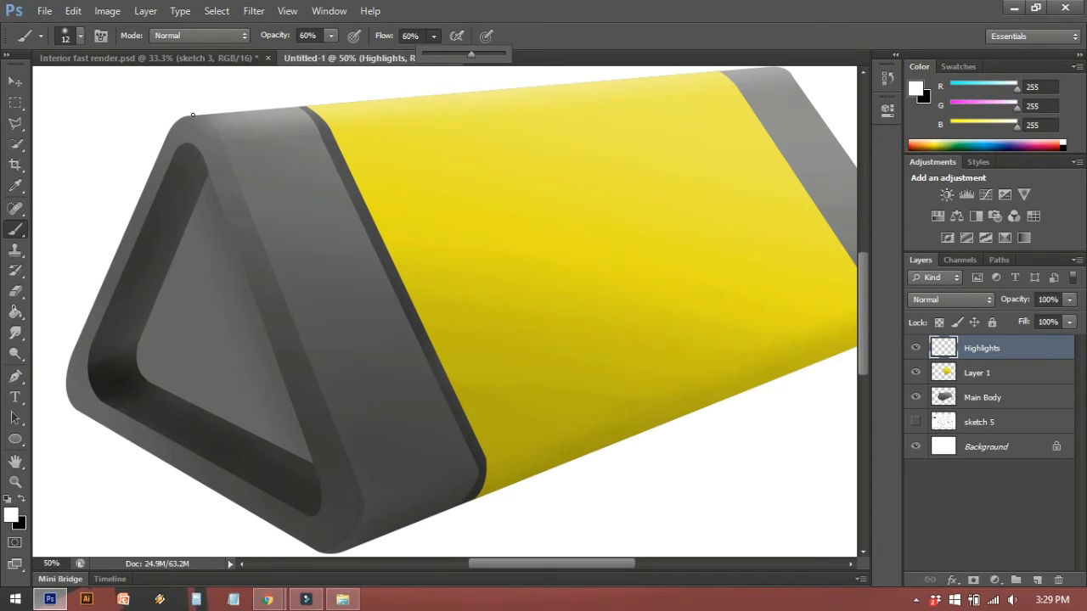
# Try a freehand white highlight down the front end cap's bevel edge and undo it
pyautogui.moveTo(224, 150); pyautogui.dragTo(333, 422)
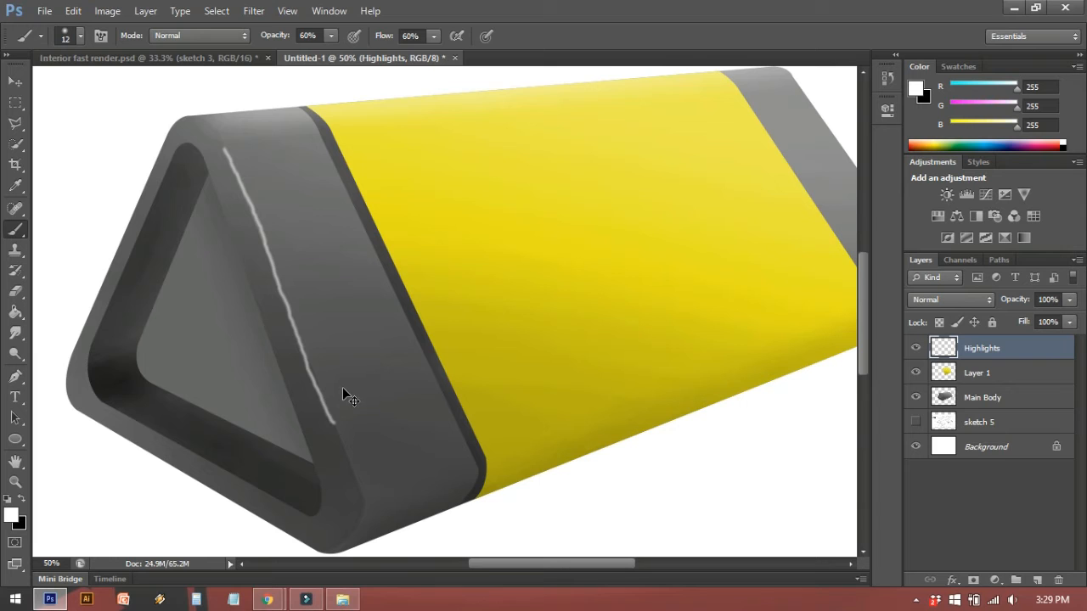
pyautogui.hotkey('ctrl', 'z')
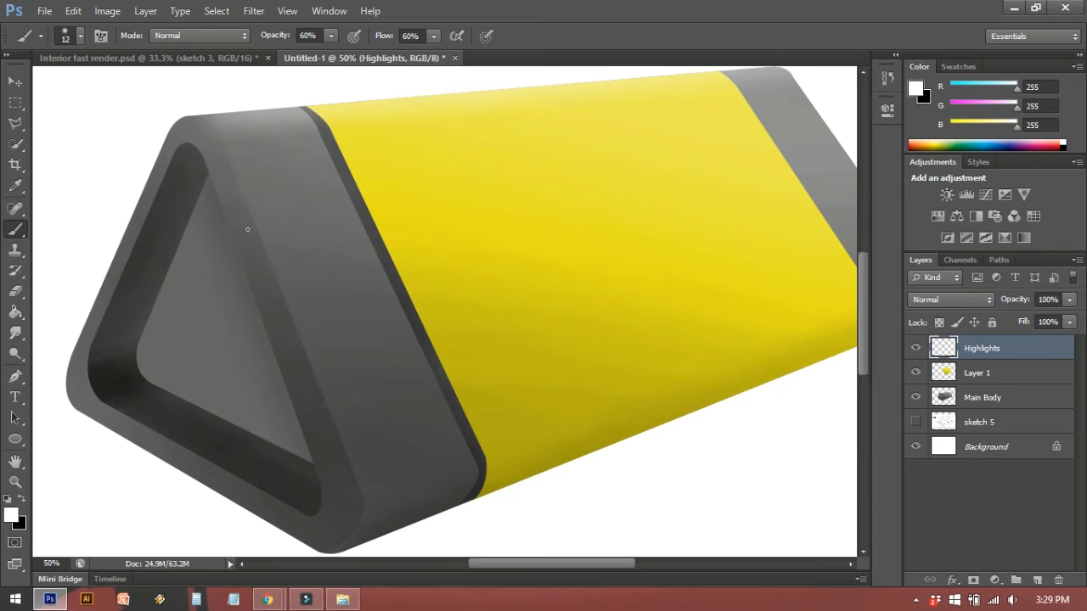
# Start a Pen path at the front end cap's top corner and curve it onto the bevel edge
pyautogui.click(18, 379)
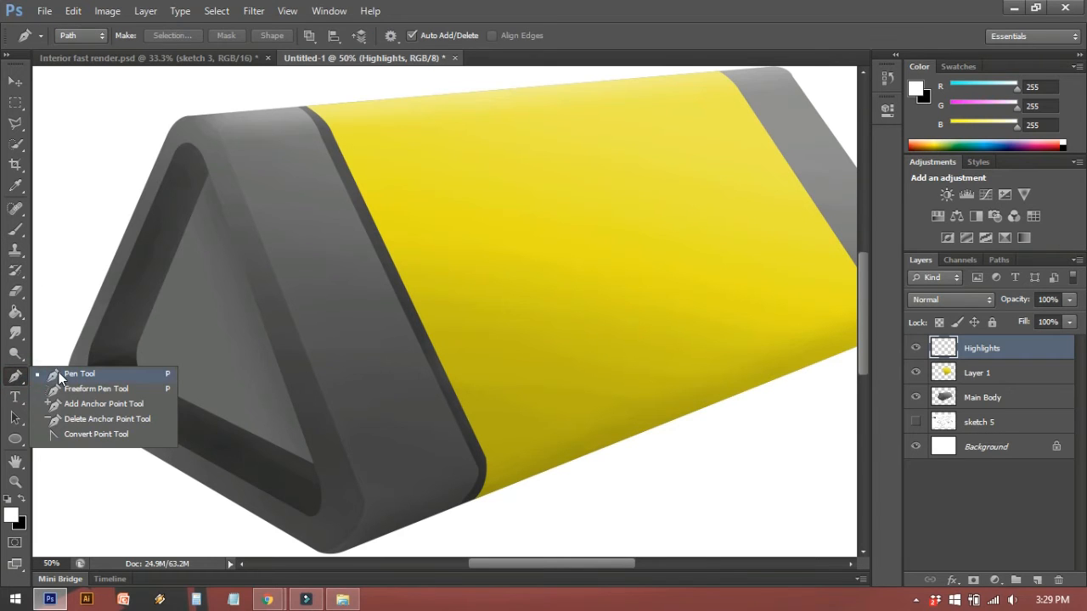
pyautogui.click(58, 374)
pyautogui.hotkey('ctrl', '+')
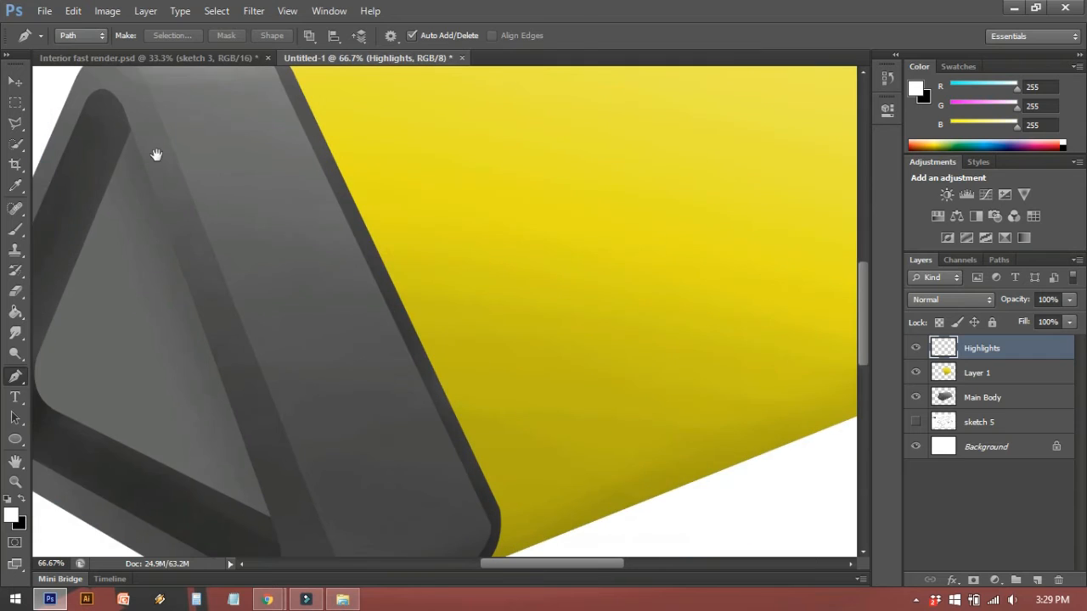
pyautogui.moveTo(182, 150); pyautogui.dragTo(297, 170)
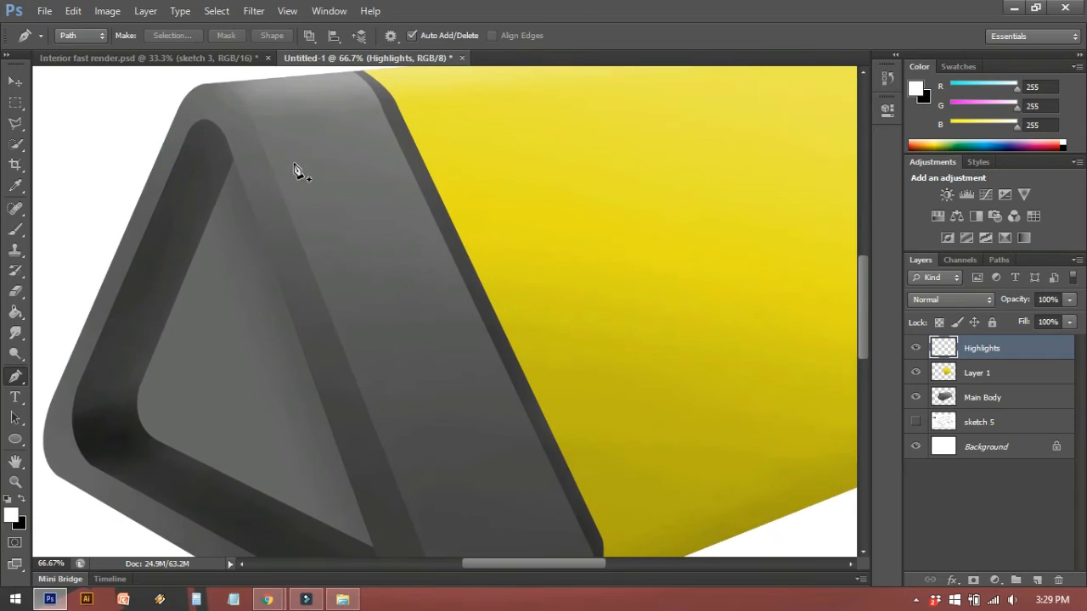
pyautogui.click(202, 84)
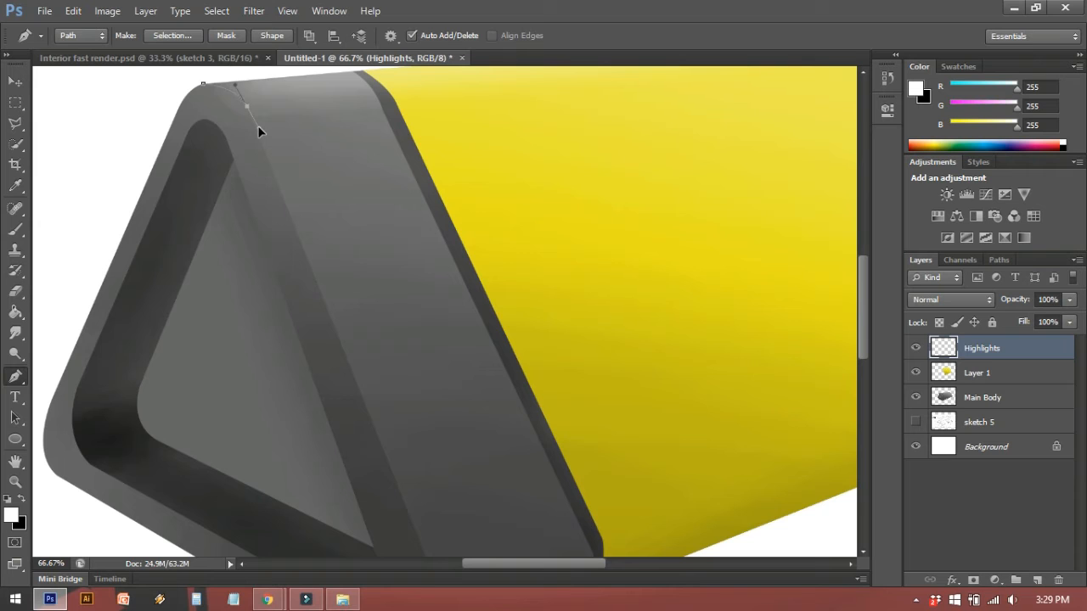
pyautogui.keyDown('alt'); pyautogui.click(247, 105); pyautogui.keyUp('alt')
# Extend the path straight down the bevel edge and curve it around the end cap's lower rounded corner
pyautogui.moveTo(323, 380); pyautogui.dragTo(241, 192)
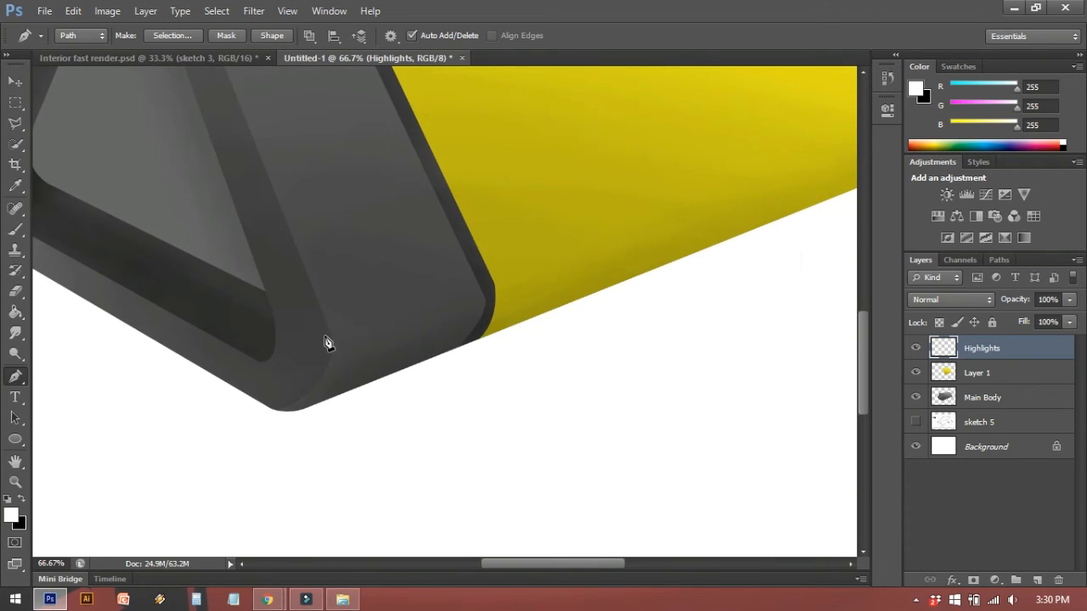
pyautogui.click(333, 334)
pyautogui.moveTo(280, 410); pyautogui.dragTo(239, 412)
pyautogui.click(333, 335)
pyautogui.click(333, 344)
pyautogui.moveTo(280, 408); pyautogui.dragTo(313, 418)
# Stroke the front end cap's bevel edge path with the Brush, leaving Simulate Pressure off, and delete the path
pyautogui.moveTo(253, 331); pyautogui.dragTo(377, 495)
pyautogui.moveTo(337, 382); pyautogui.dragTo(326, 427)
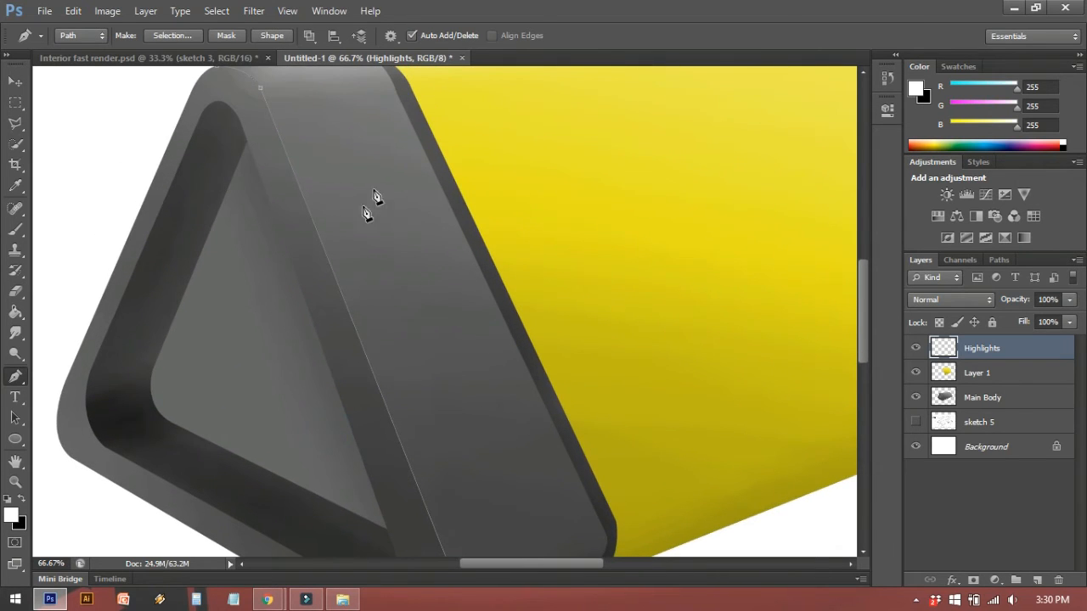
pyautogui.rightClick(380, 161)
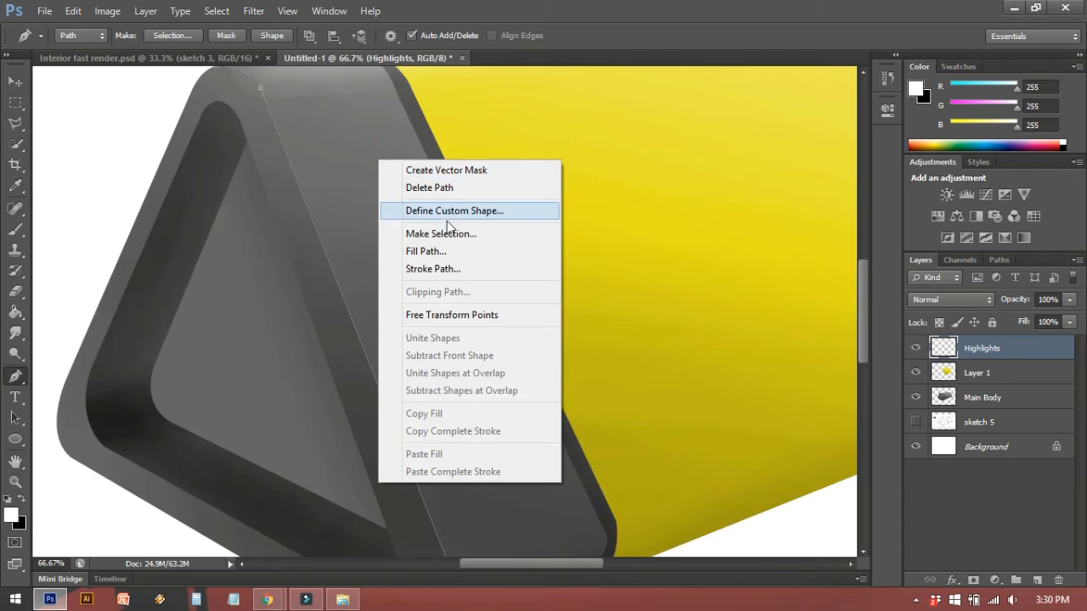
pyautogui.click(447, 270)
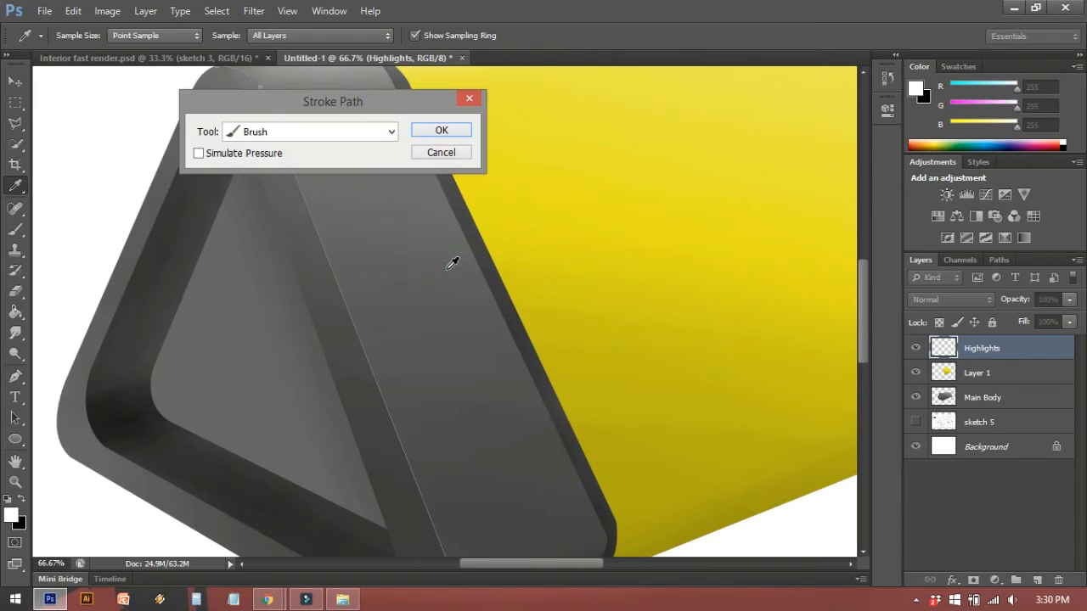
pyautogui.click(390, 132)
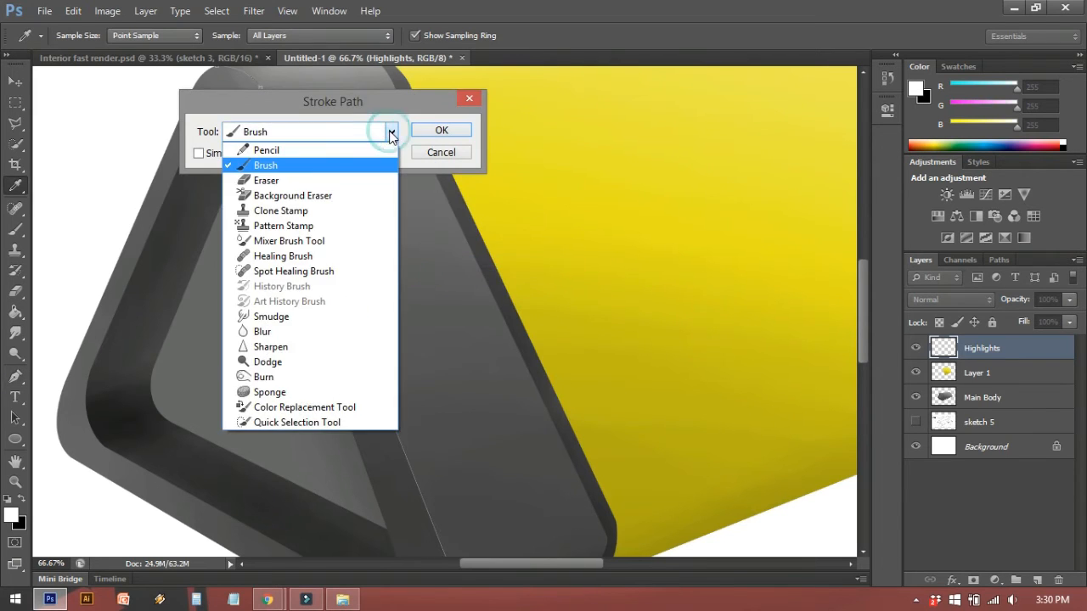
pyautogui.click(266, 166)
pyautogui.moveTo(379, 104); pyautogui.dragTo(684, 113)
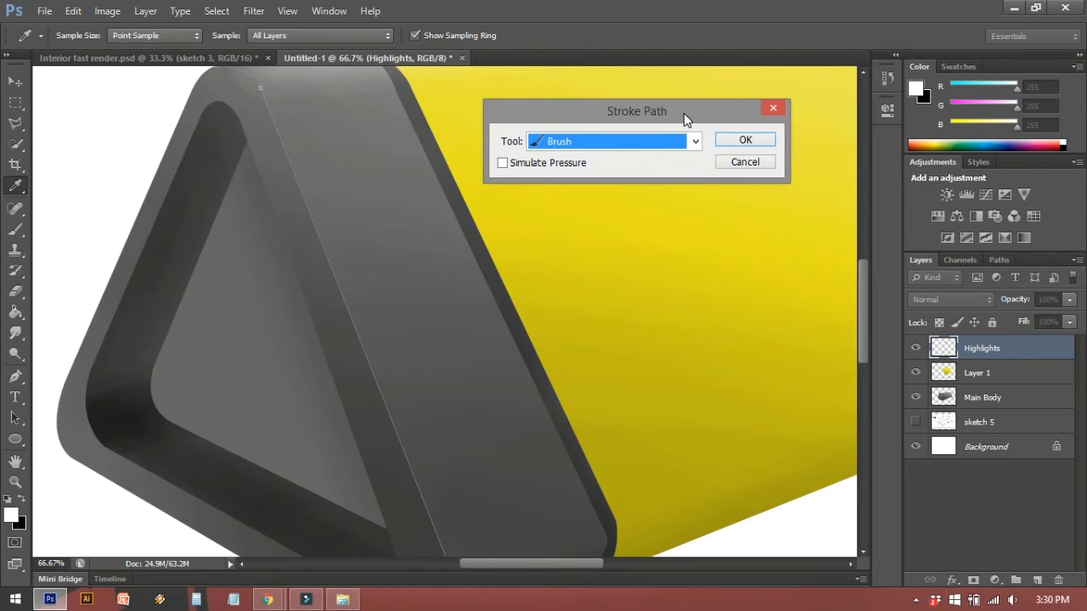
pyautogui.click(758, 143)
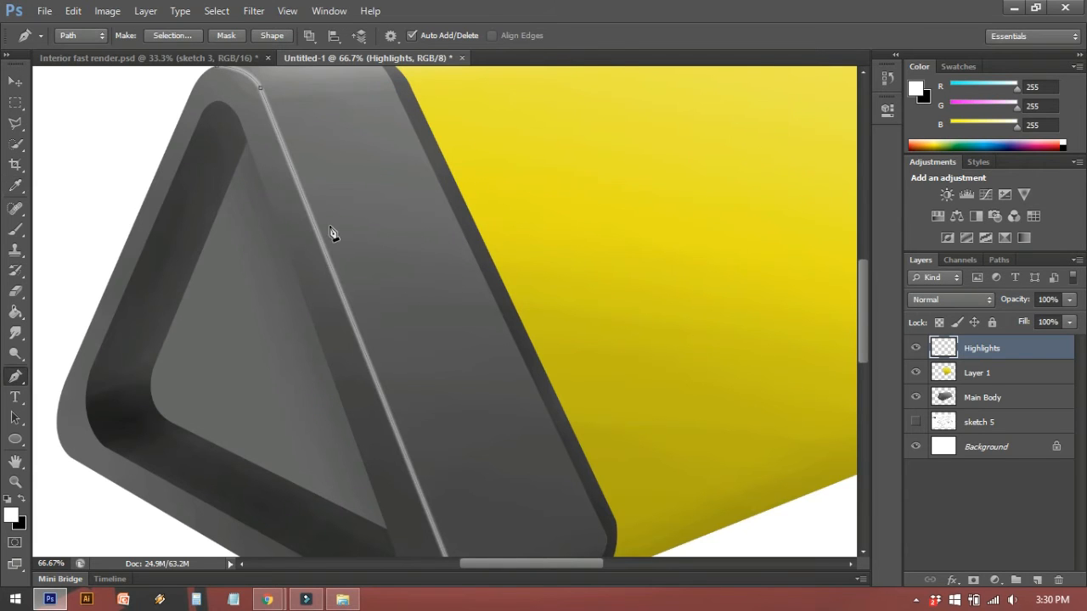
pyautogui.moveTo(379, 289)
pyautogui.mouseDown()
pyautogui.moveTo(363, 214)
pyautogui.moveTo(369, 232)
pyautogui.moveTo(382, 221)
pyautogui.mouseUp()
pyautogui.rightClick(357, 178)
pyautogui.click(382, 213)
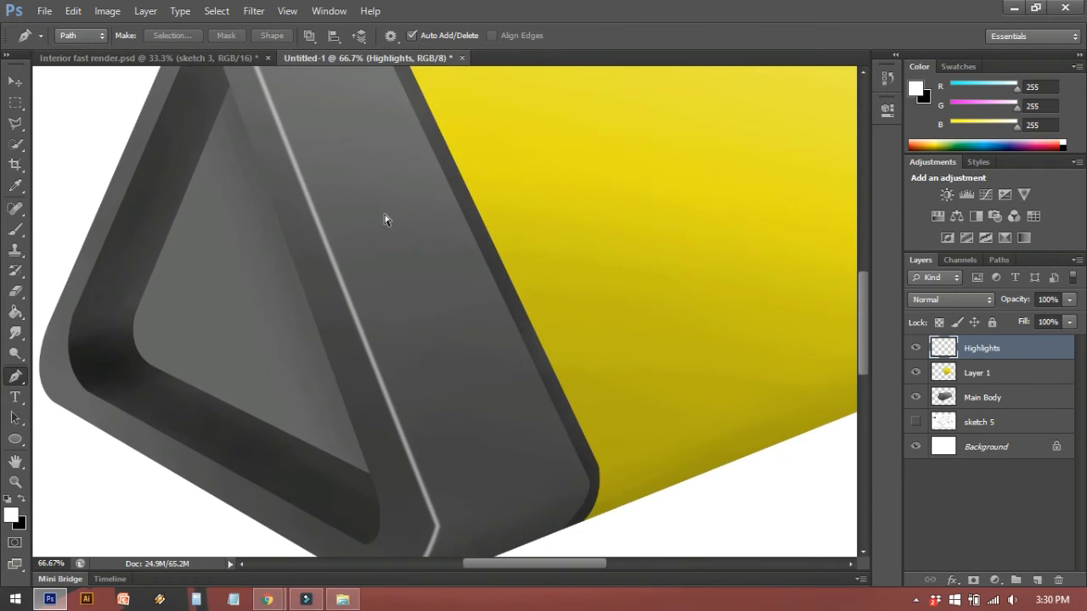
# Start a Pen path at the front recess's top corner, running down its outer rim and curving around the nearest lower rounded corner
pyautogui.scroll(-2, 384, 220)
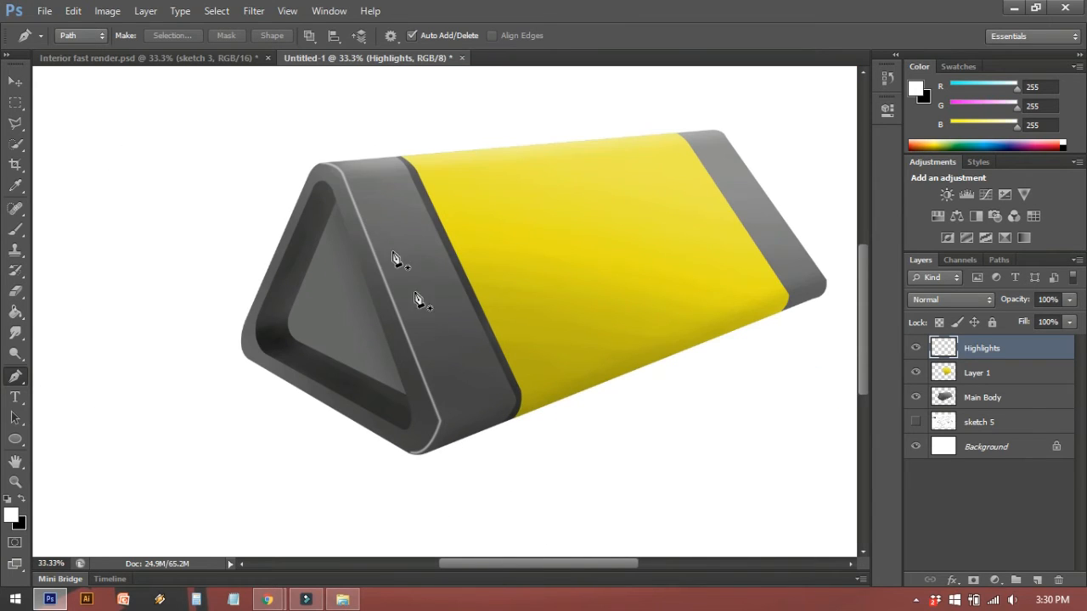
pyautogui.scroll(2, 430, 397)
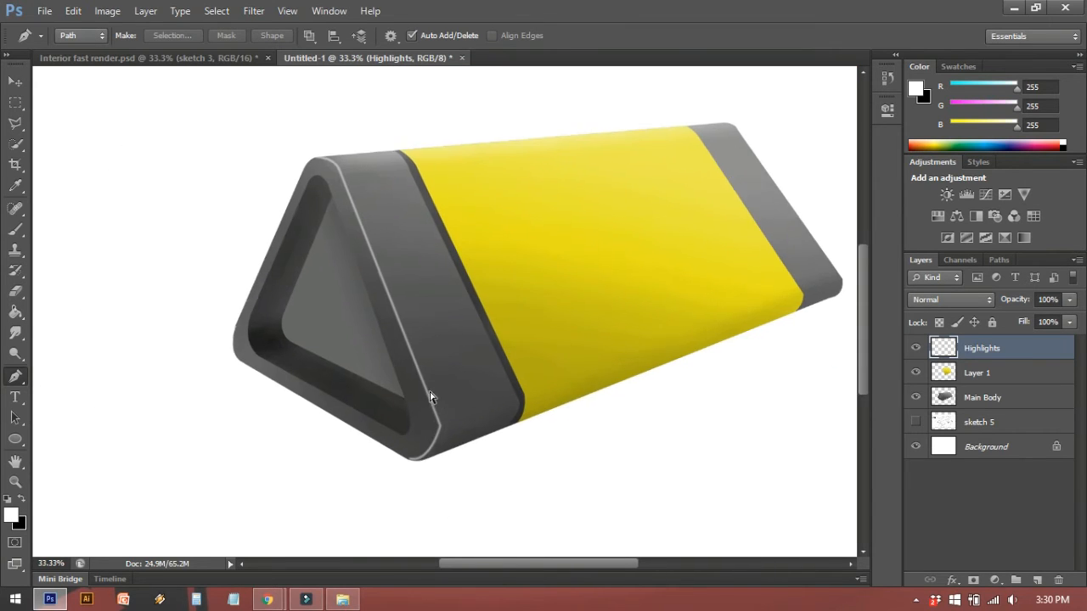
pyautogui.moveTo(544, 430); pyautogui.dragTo(583, 456)
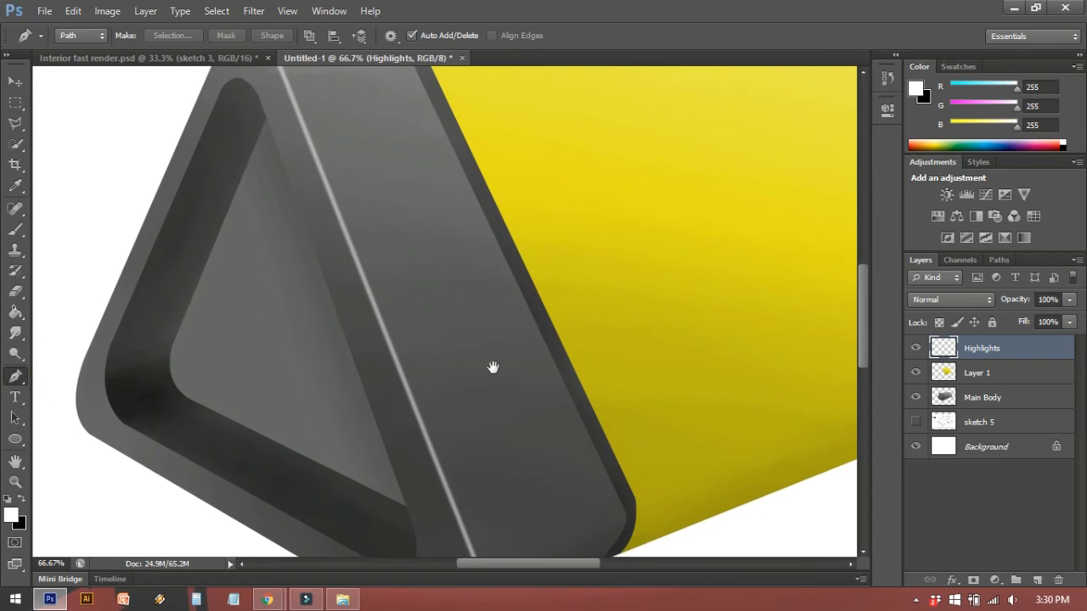
pyautogui.click(222, 88)
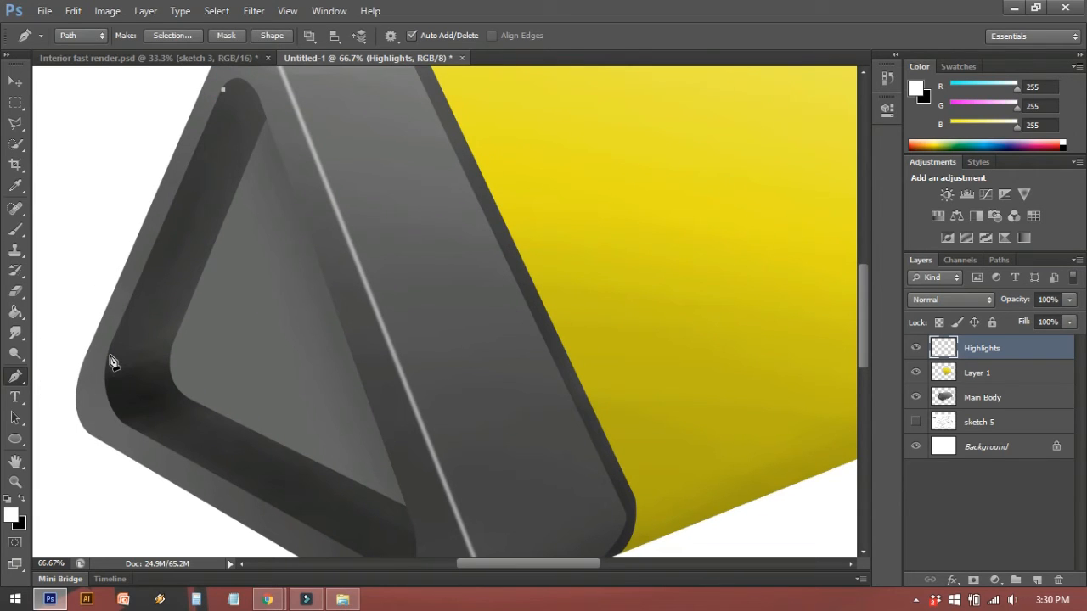
pyautogui.click(111, 350)
pyautogui.scroll(-2, 128, 395)
pyautogui.moveTo(128, 386); pyautogui.dragTo(161, 407)
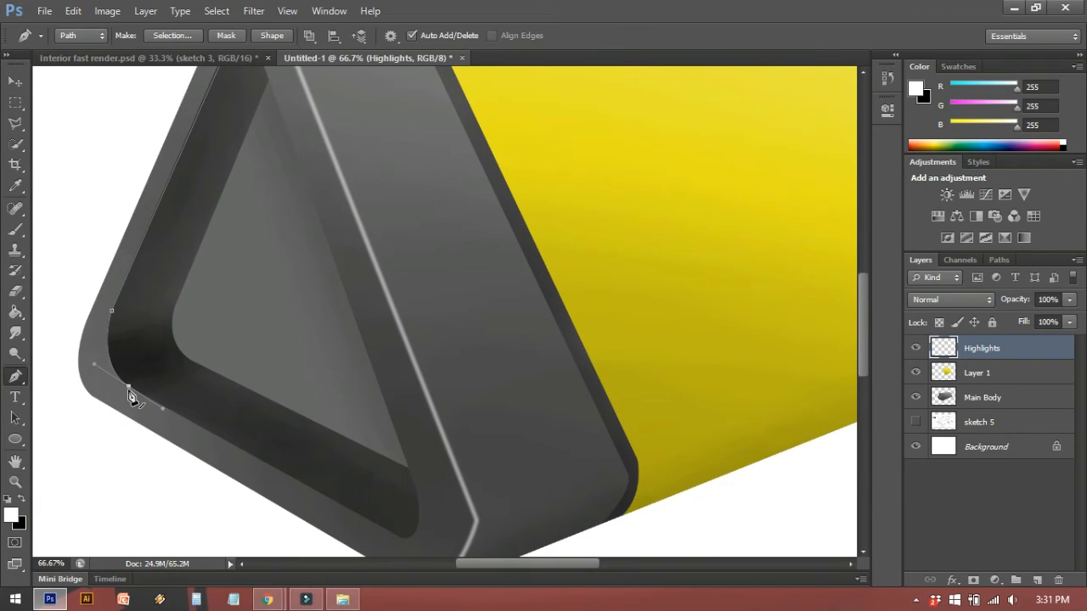
pyautogui.keyDown('alt'); pyautogui.click(128, 387); pyautogui.keyUp('alt')
# Extend the path straight along the recess's lower outer rim and curve it around the rounded corner beside the bevel edge
pyautogui.click(401, 538)
pyautogui.moveTo(414, 482); pyautogui.dragTo(396, 436)
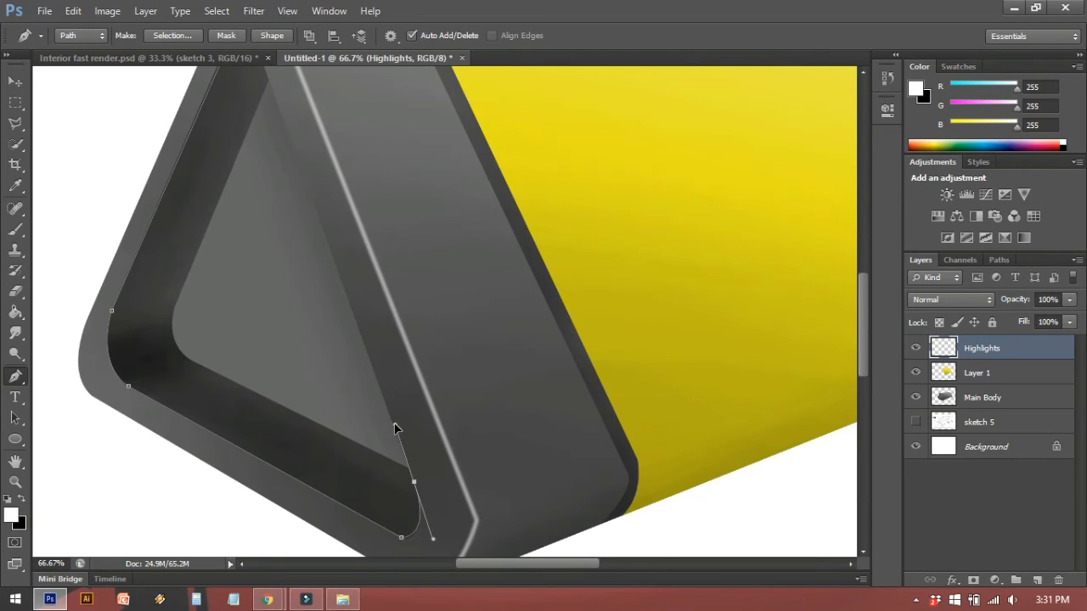
pyautogui.moveTo(250, 380); pyautogui.dragTo(308, 439)
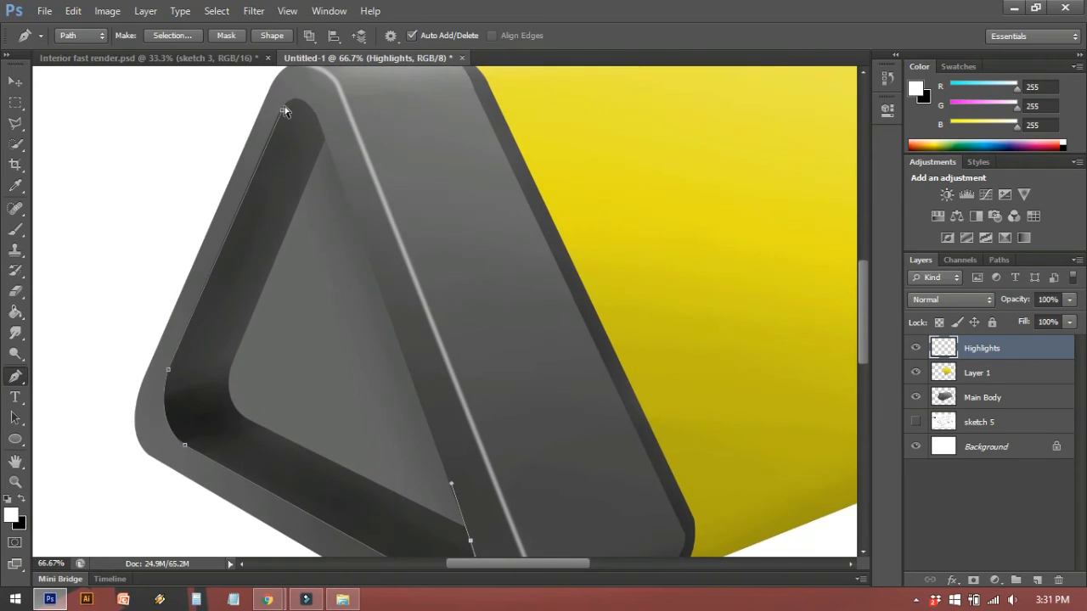
pyautogui.moveTo(280, 111); pyautogui.dragTo(276, 106)
# Turn on Simulate Pressure for a trial Brush stroke along the recess rim path and undo the stroke
pyautogui.rightClick(154, 124)
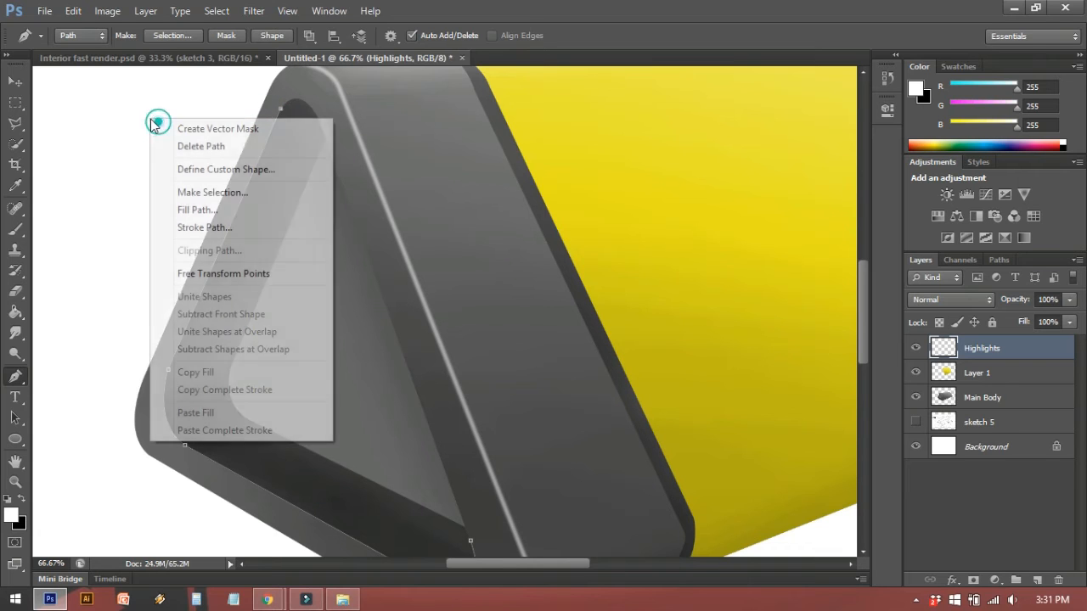
pyautogui.click(223, 227)
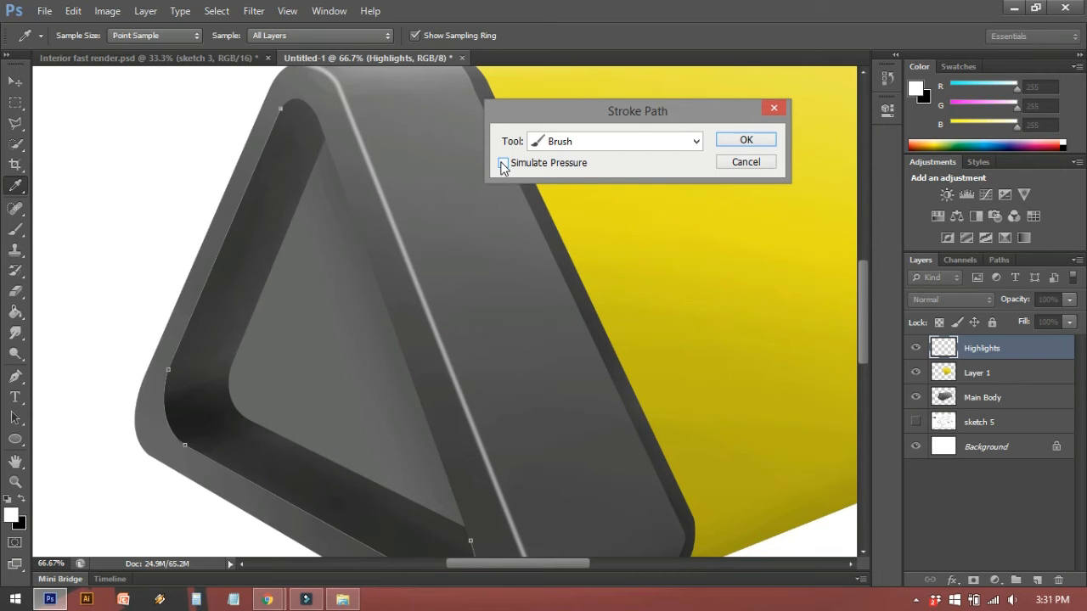
pyautogui.click(503, 163)
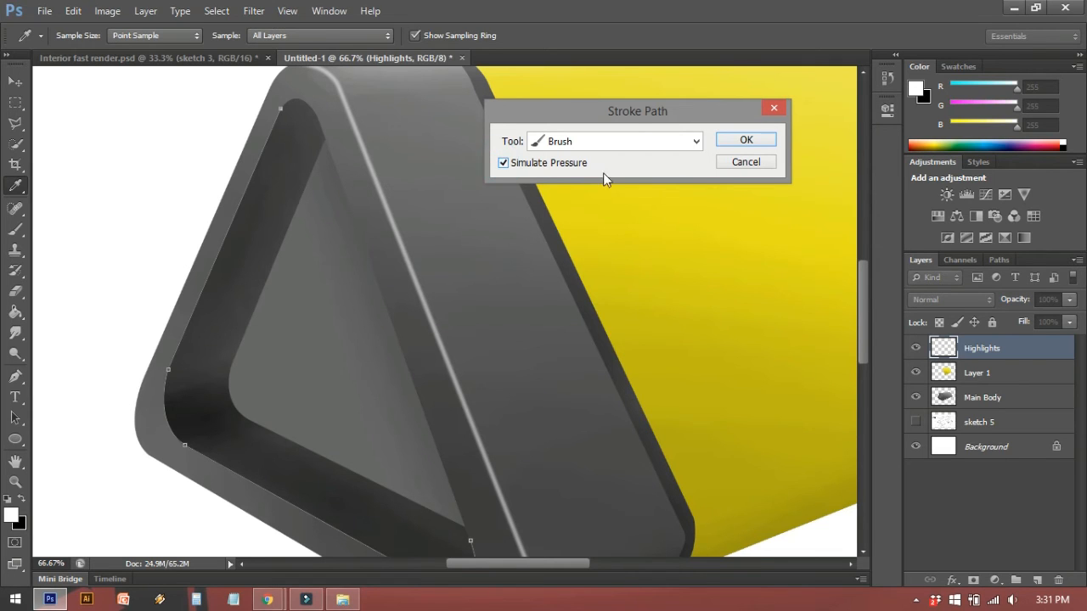
pyautogui.click(739, 141)
pyautogui.moveTo(587, 238); pyautogui.dragTo(615, 191)
pyautogui.hotkey('ctrl', 'z')
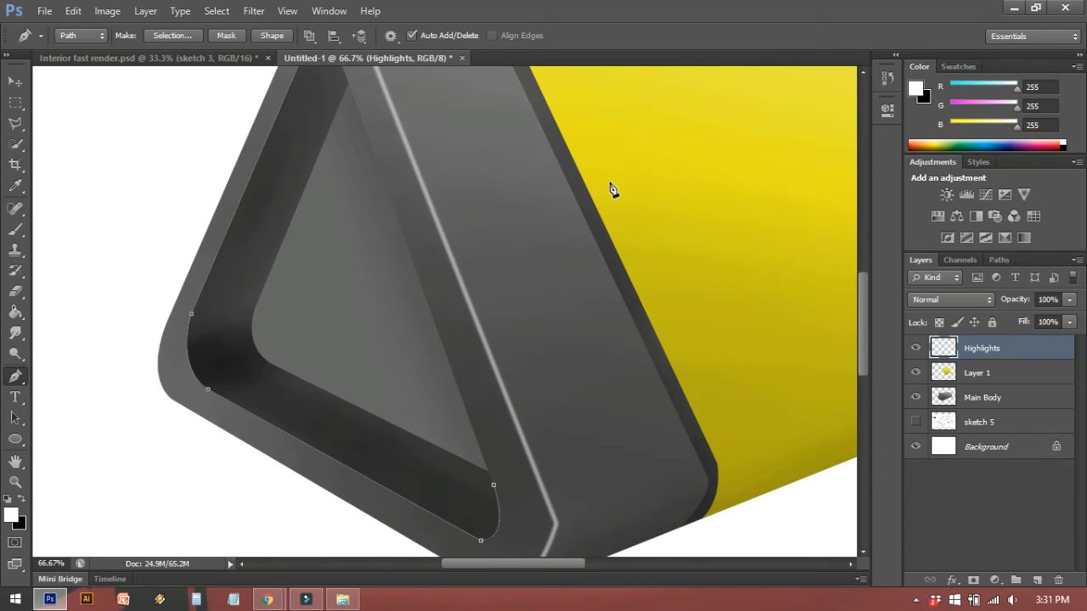
# Try stroking the recess rim path with the Brush and Simulate Pressure twice more, undoing each stroke
pyautogui.rightClick(610, 188)
pyautogui.click(652, 291)
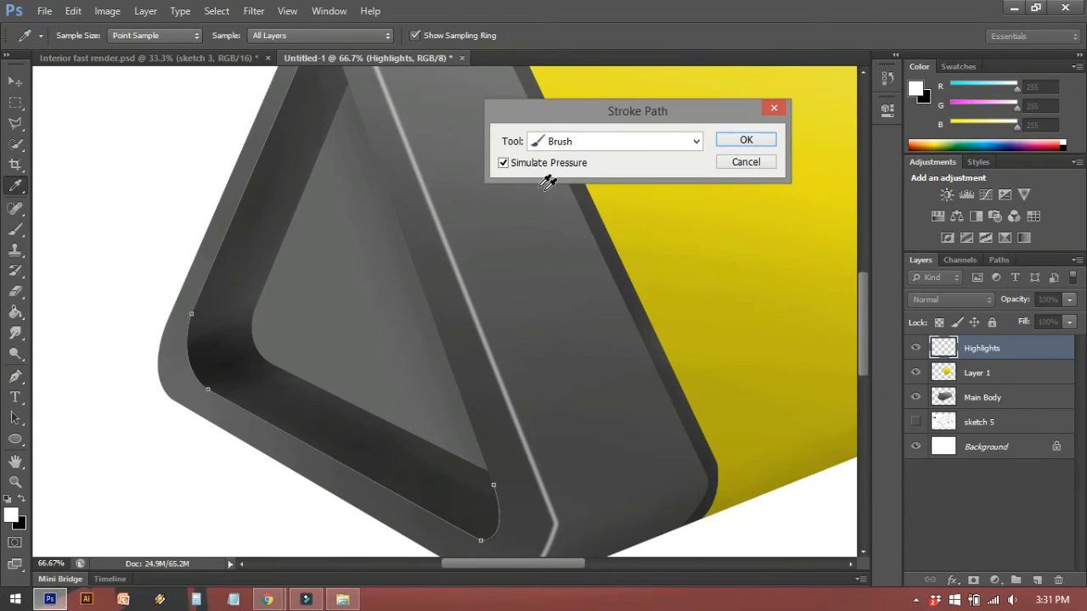
pyautogui.click(744, 141)
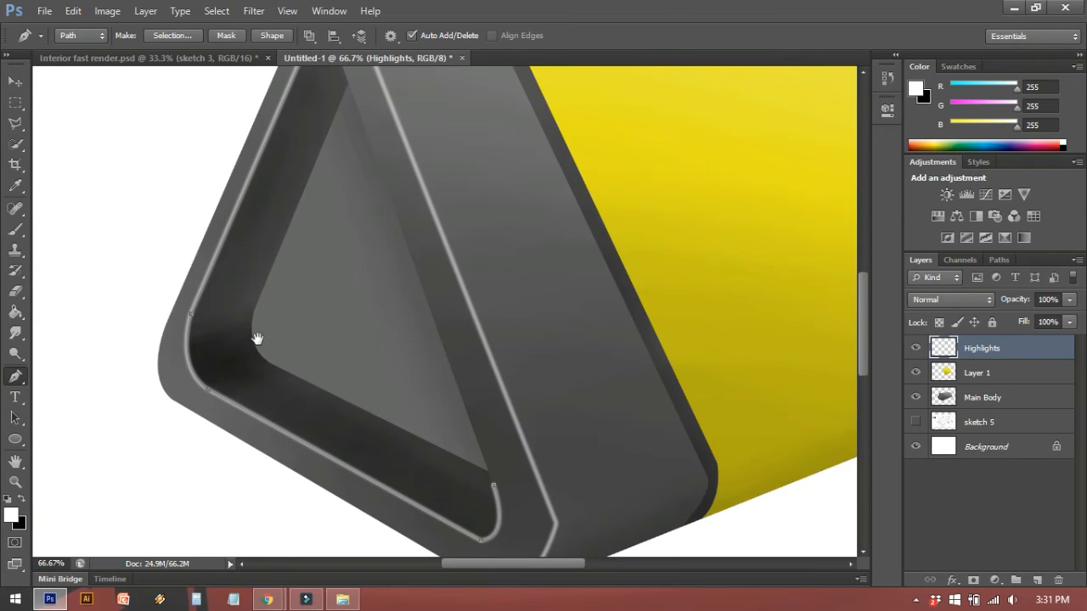
pyautogui.moveTo(255, 337); pyautogui.dragTo(257, 376)
pyautogui.hotkey('ctrl', 'z')
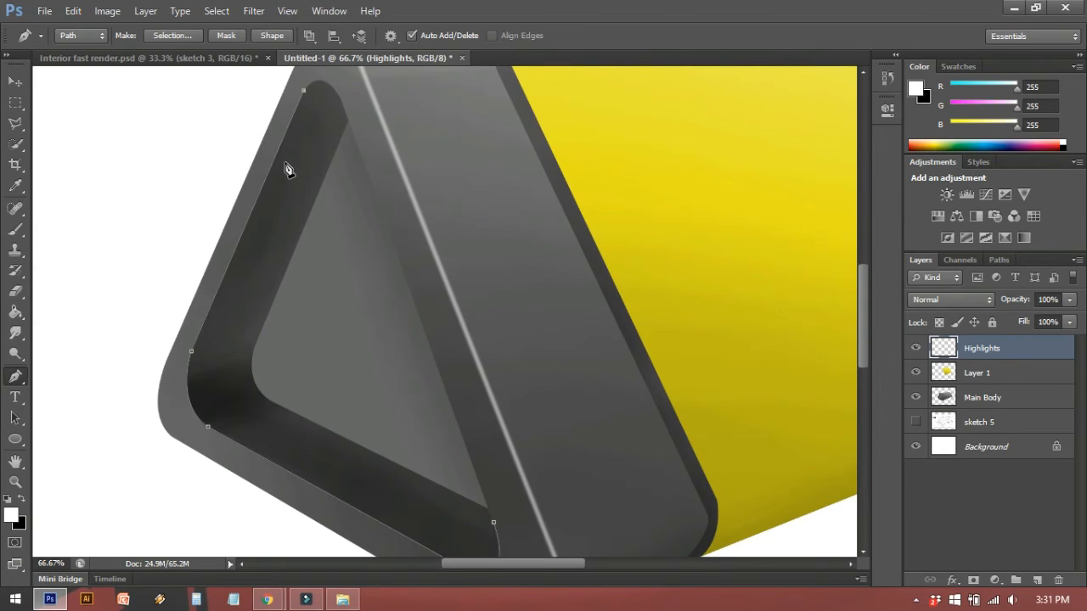
pyautogui.rightClick(286, 165)
pyautogui.click(339, 272)
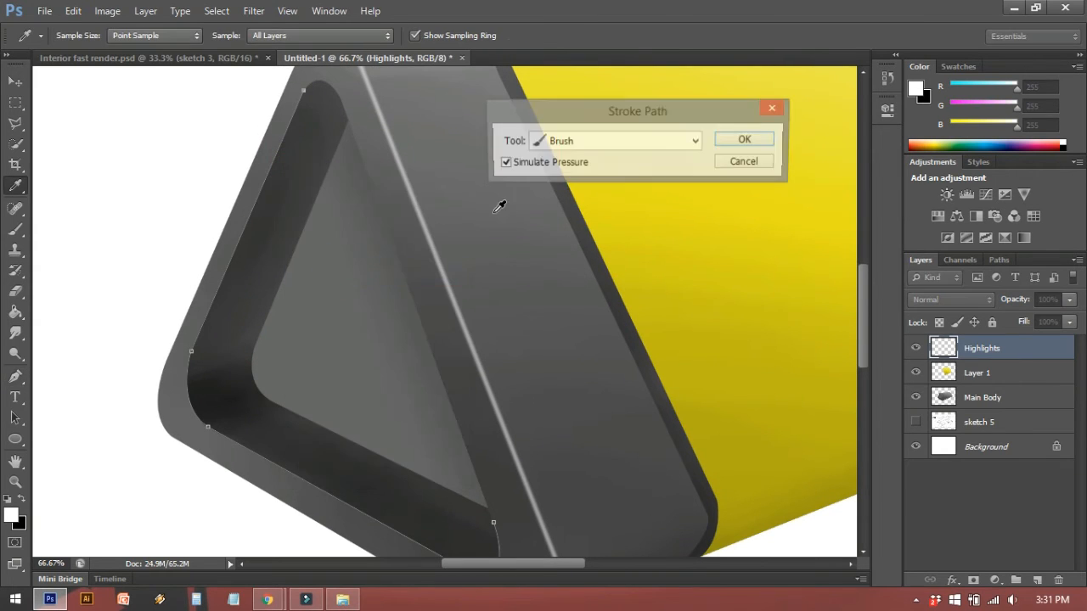
pyautogui.click(504, 163)
pyautogui.click(504, 164)
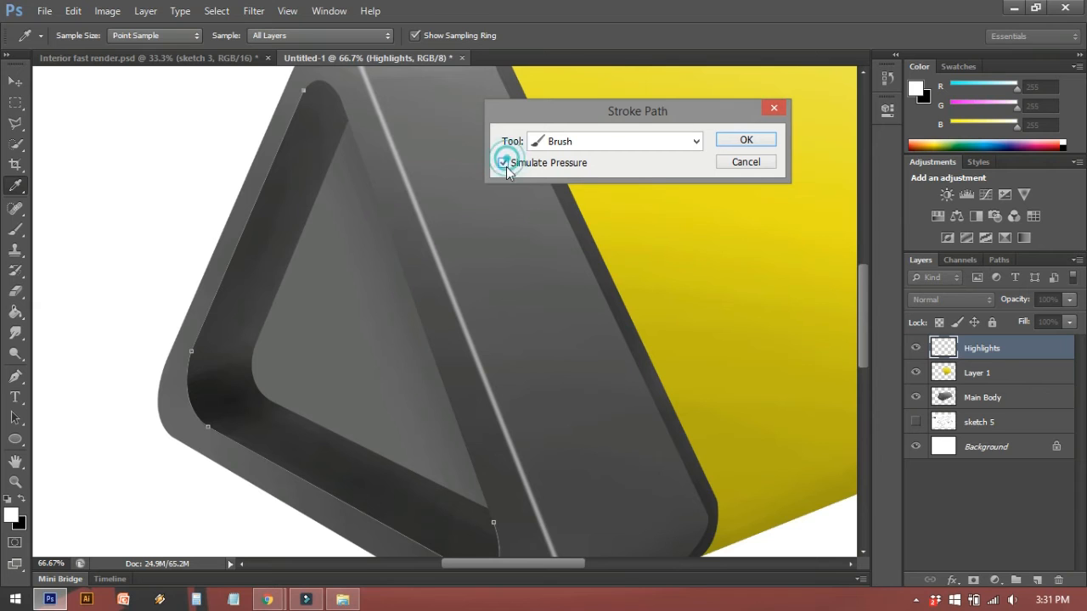
pyautogui.click(752, 144)
pyautogui.moveTo(461, 287); pyautogui.dragTo(440, 273)
pyautogui.hotkey('ctrl', 'z')
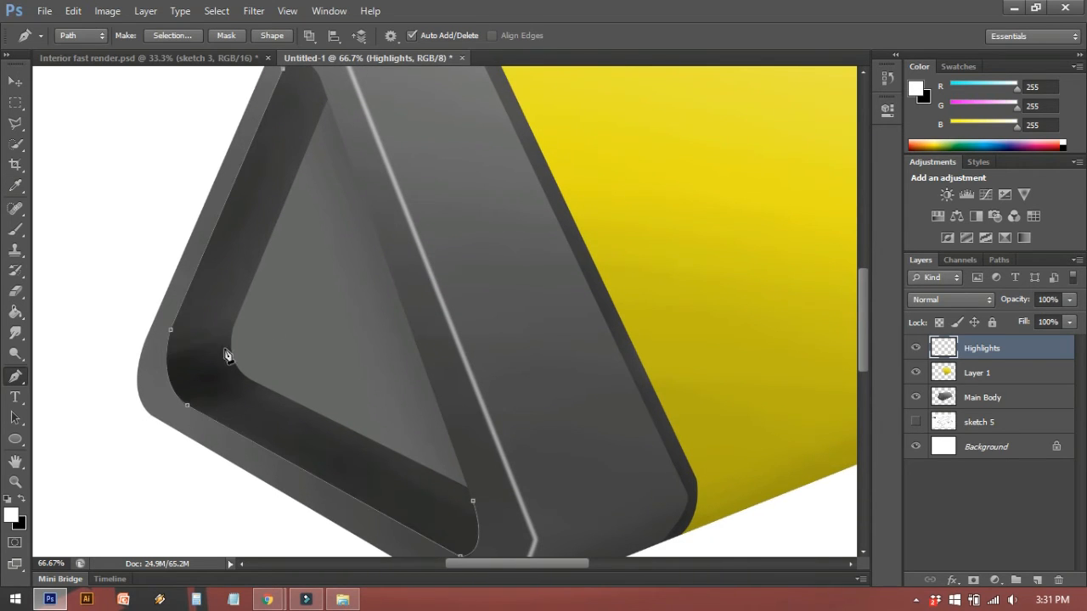
# Stroke the recess rim path with the Brush and Simulate Pressure on, and delete the path
pyautogui.moveTo(173, 382); pyautogui.dragTo(156, 359)
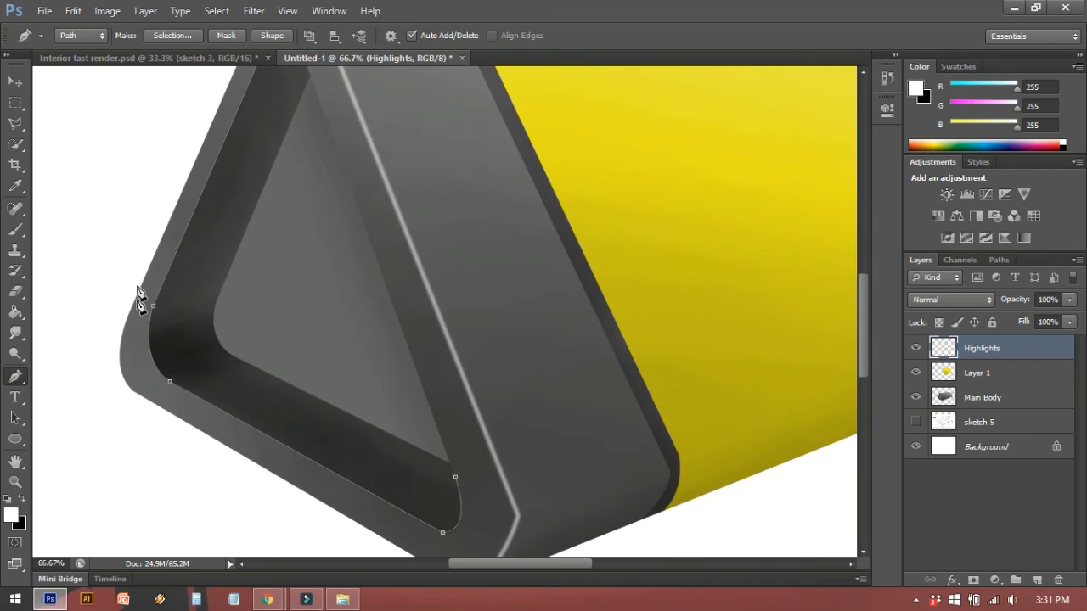
pyautogui.moveTo(227, 161); pyautogui.dragTo(235, 193)
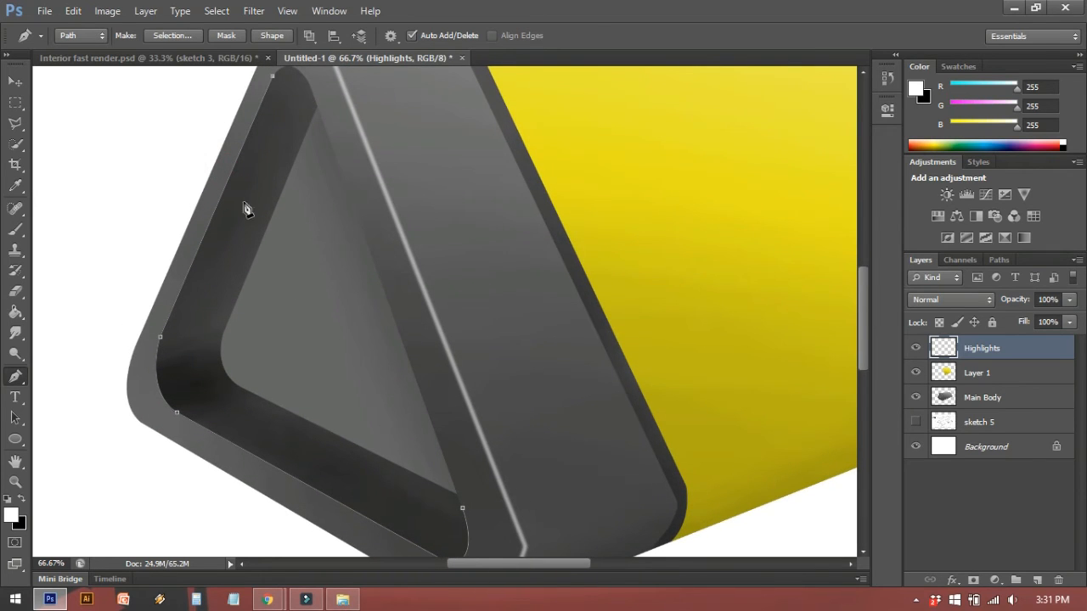
pyautogui.click(134, 143)
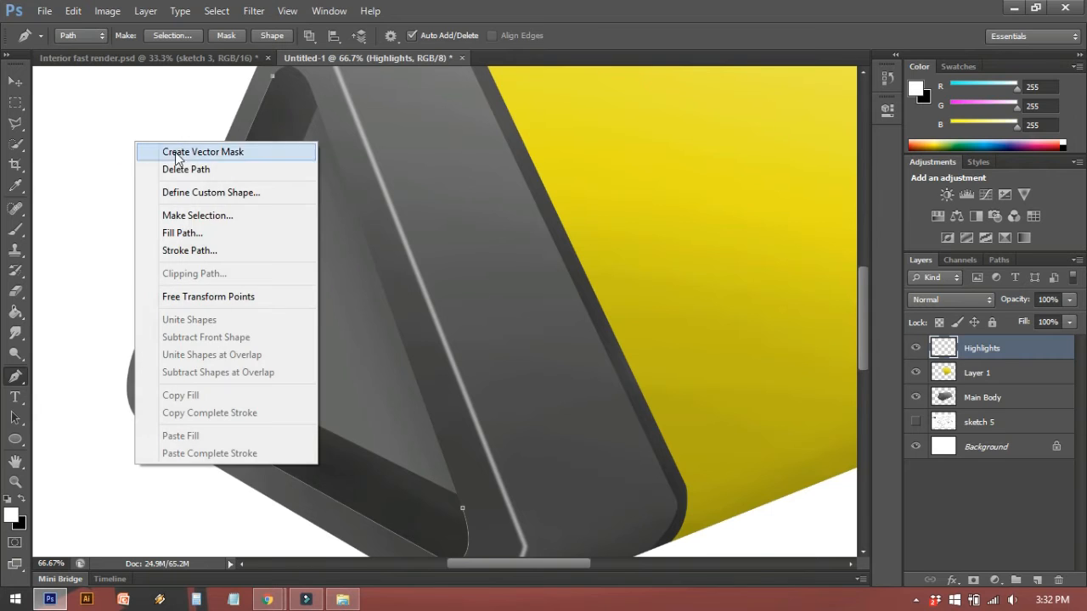
pyautogui.click(185, 250)
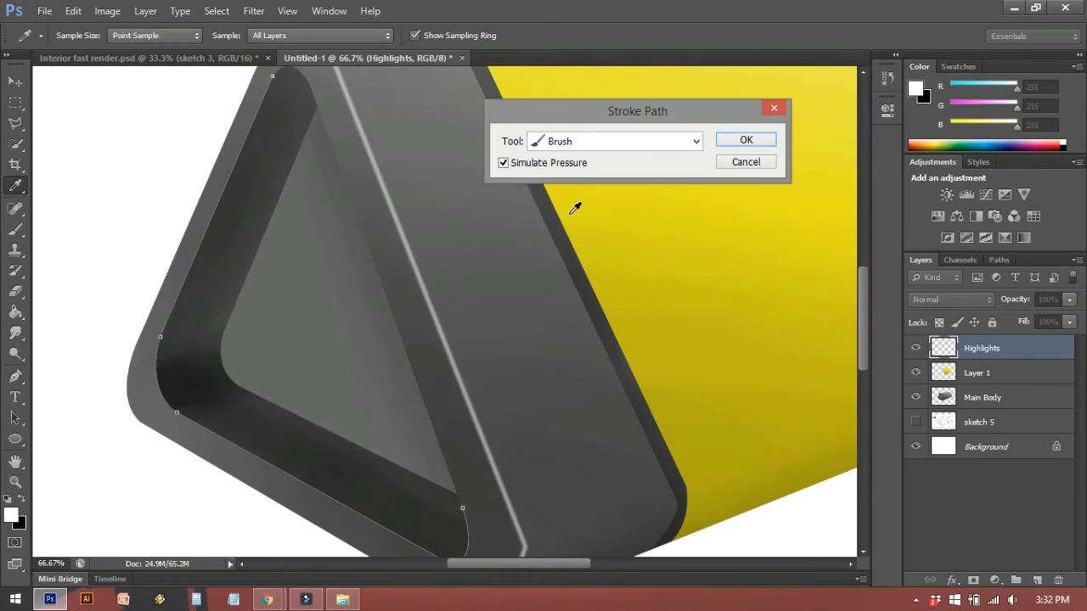
pyautogui.click(538, 168)
pyautogui.click(538, 168)
pyautogui.click(760, 141)
pyautogui.rightClick(259, 210)
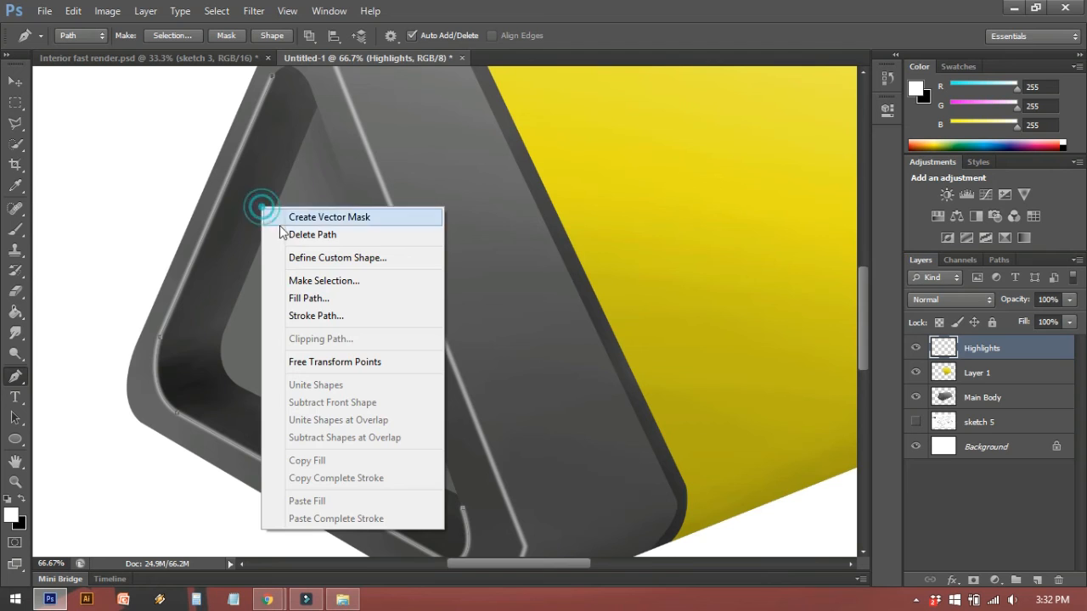
pyautogui.click(286, 235)
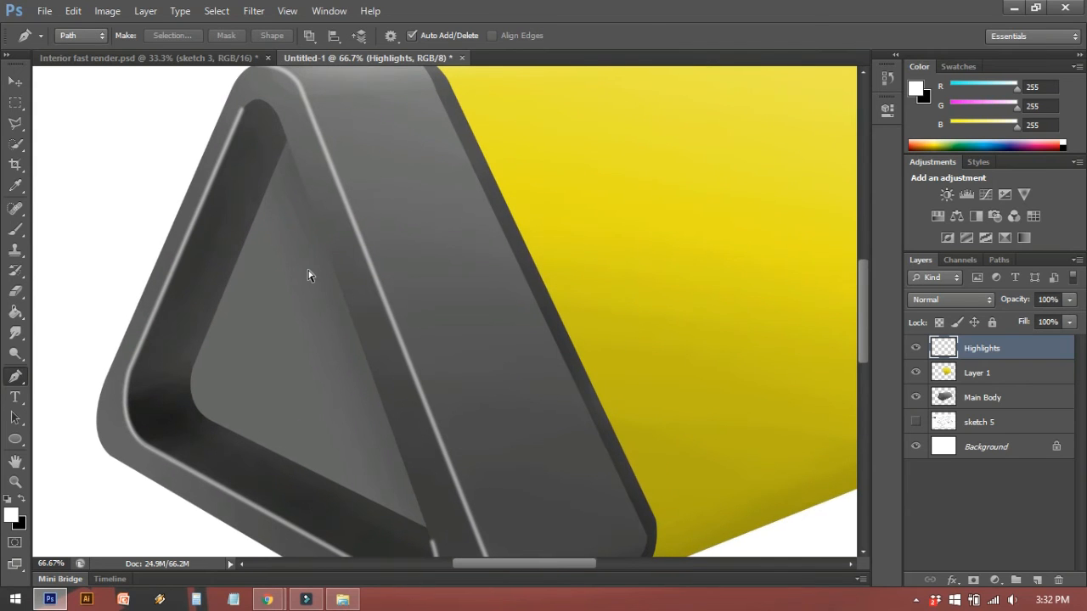
# Draw a Pen path along the boundary between the dark seam strip and yellow panel, curving at its top and lower rounded corners
pyautogui.hotkey('ctrl', '-')
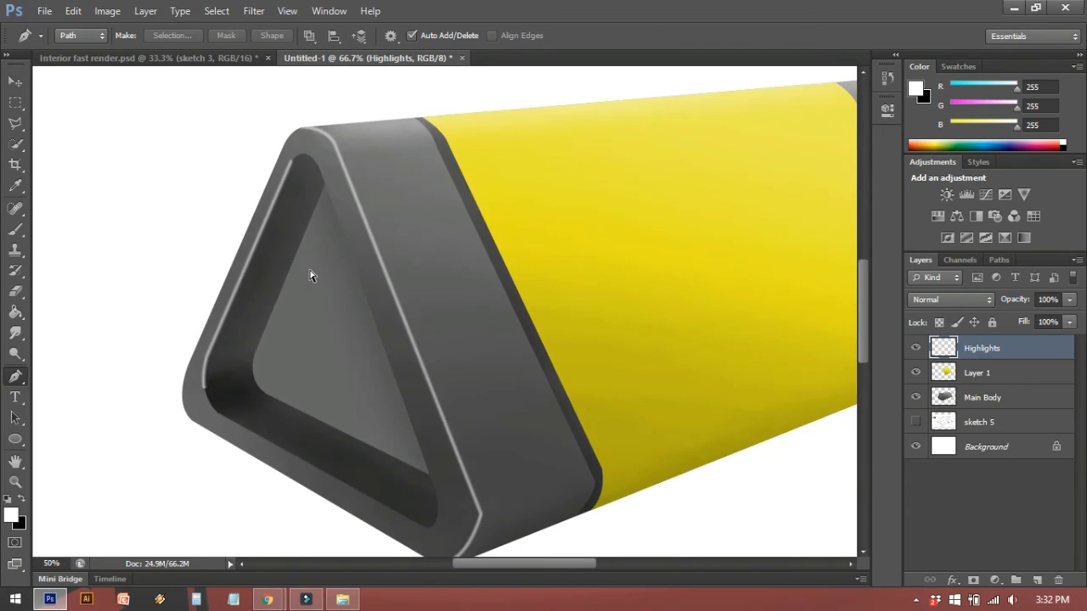
pyautogui.moveTo(356, 253); pyautogui.dragTo(283, 295)
pyautogui.hotkey('ctrl', '+')
pyautogui.hotkey('ctrl', '+')
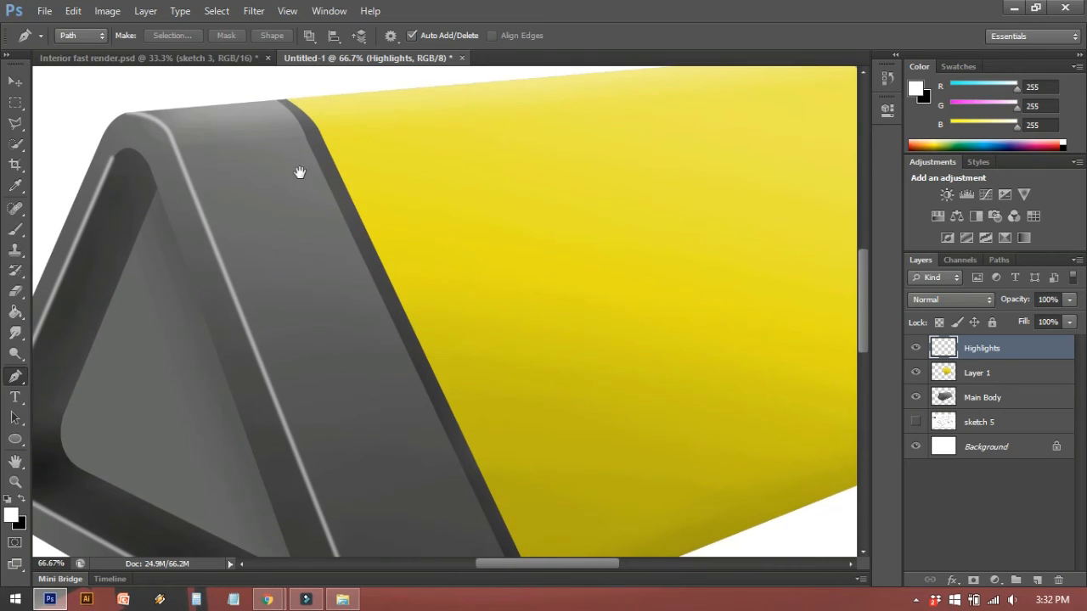
pyautogui.click(287, 98)
pyautogui.click(308, 112)
pyautogui.click(319, 132)
pyautogui.click(331, 153)
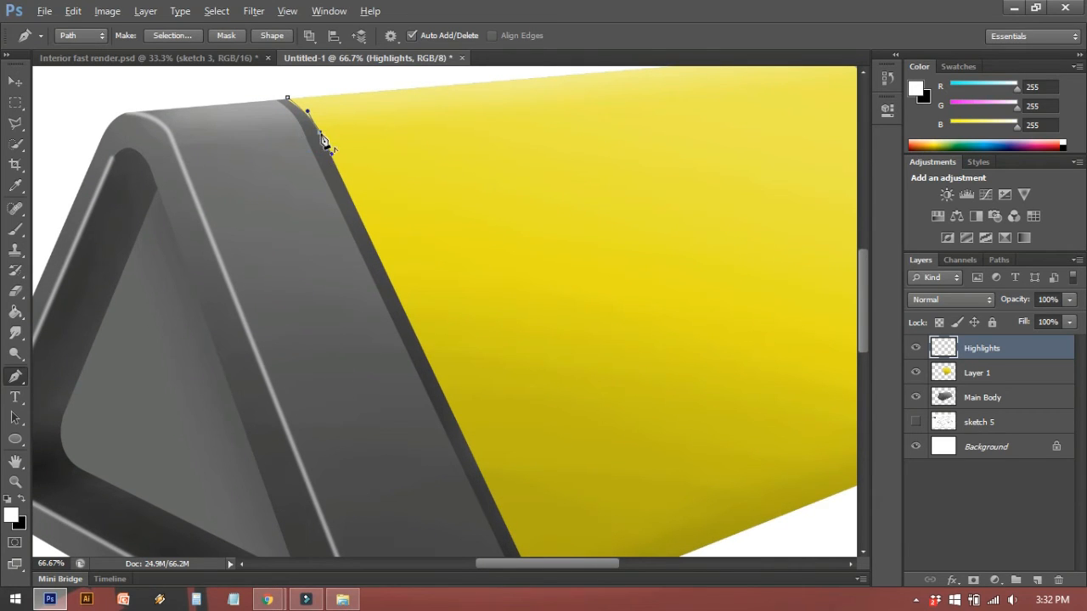
pyautogui.moveTo(416, 310); pyautogui.dragTo(358, 148)
pyautogui.click(462, 395)
pyautogui.moveTo(450, 453); pyautogui.dragTo(425, 478)
# Stroke the path between the dark seam strip and yellow panel with the white Brush and Simulate Pressure, and delete the path
pyautogui.rightClick(371, 253)
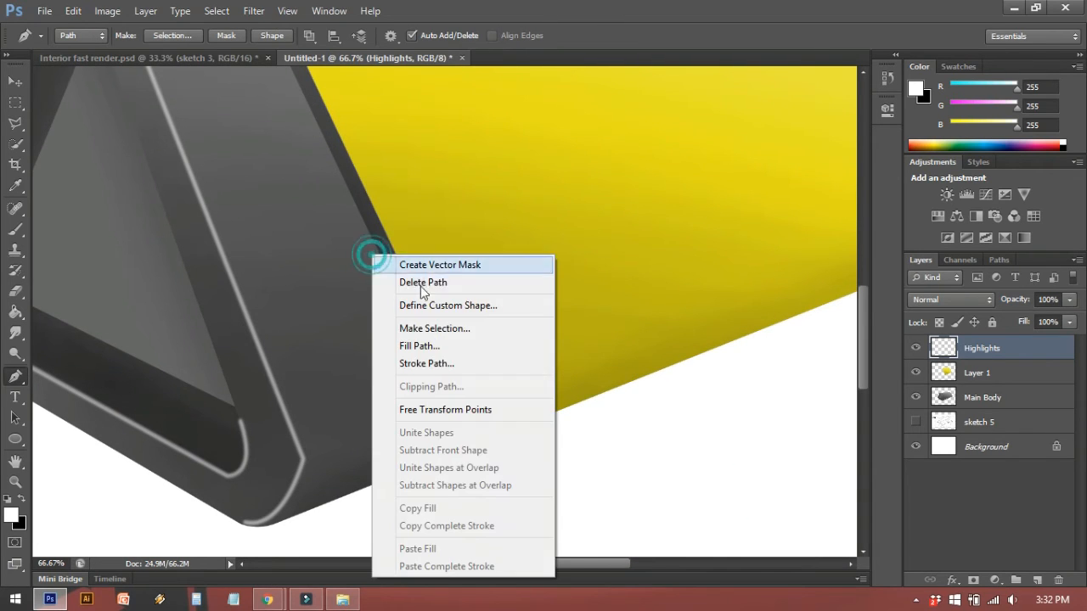
pyautogui.click(420, 364)
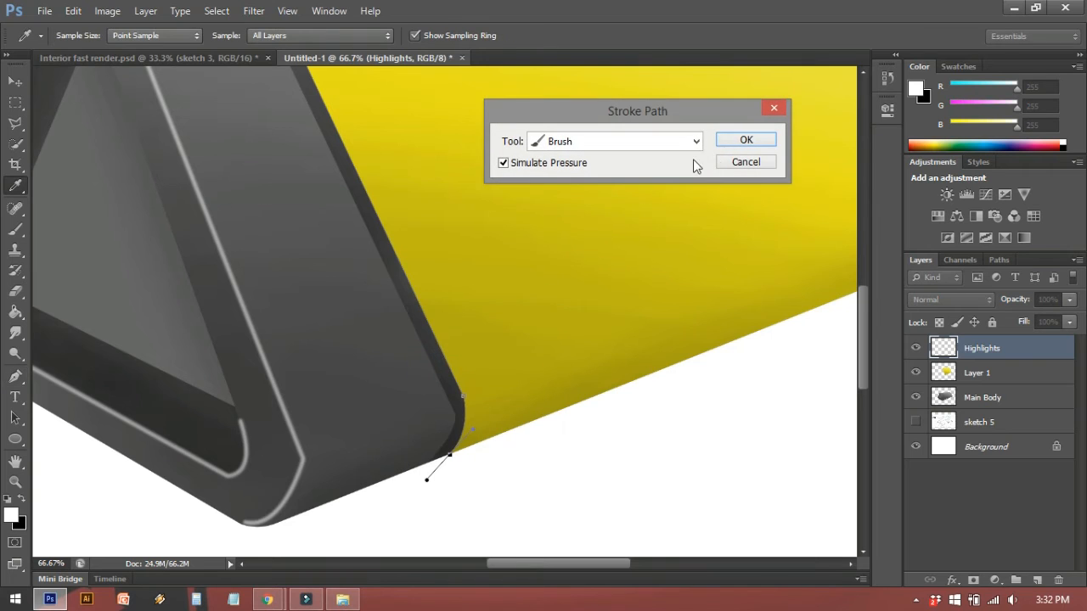
pyautogui.click(748, 141)
pyautogui.rightClick(614, 213)
pyautogui.click(630, 240)
pyautogui.moveTo(594, 303); pyautogui.dragTo(498, 444)
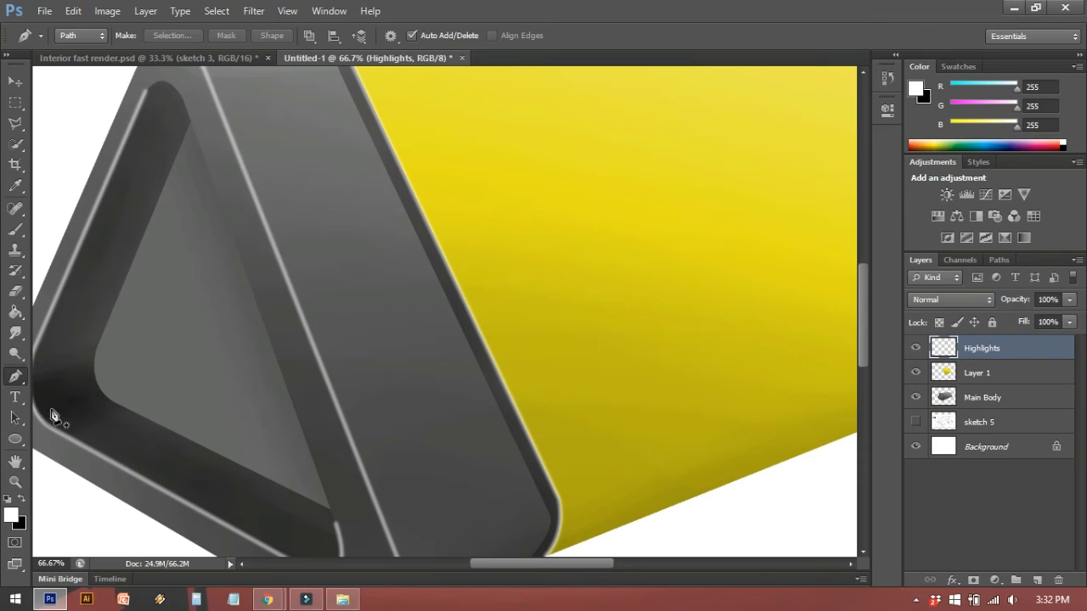
# Make black the foreground colour and set the Brush size to 9 px
pyautogui.press('b')
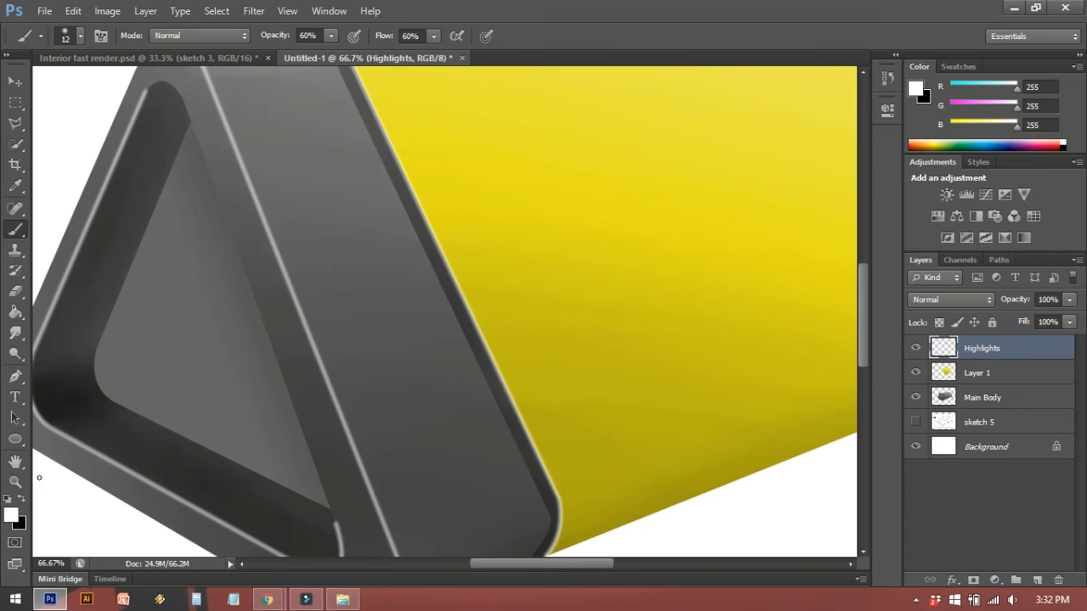
pyautogui.click(20, 502)
pyautogui.moveTo(122, 304); pyautogui.dragTo(146, 293)
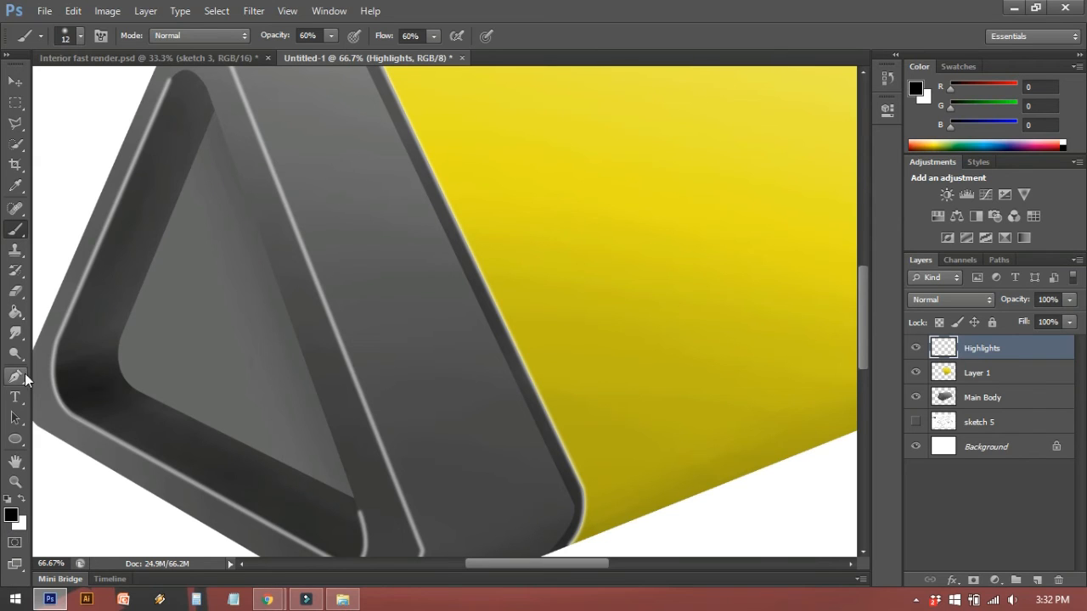
pyautogui.rightClick(294, 93)
pyautogui.moveTo(324, 130); pyautogui.dragTo(321, 132)
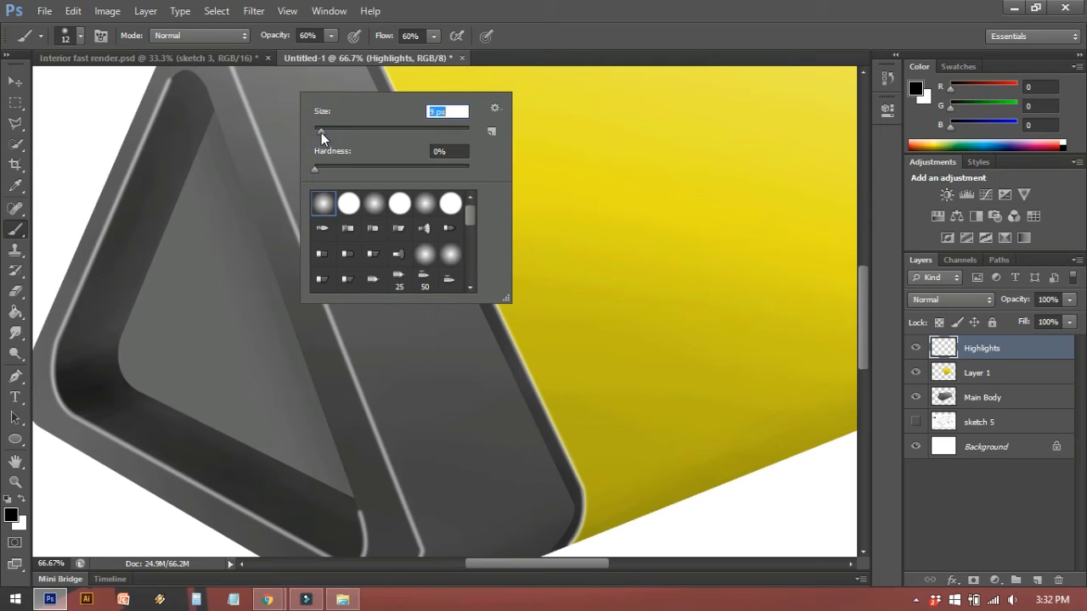
pyautogui.press('Return')
pyautogui.moveTo(261, 98)
pyautogui.mouseDown()
pyautogui.moveTo(290, 234)
pyautogui.moveTo(292, 216)
pyautogui.mouseUp()
pyautogui.hotkey('ctrl', 'z')
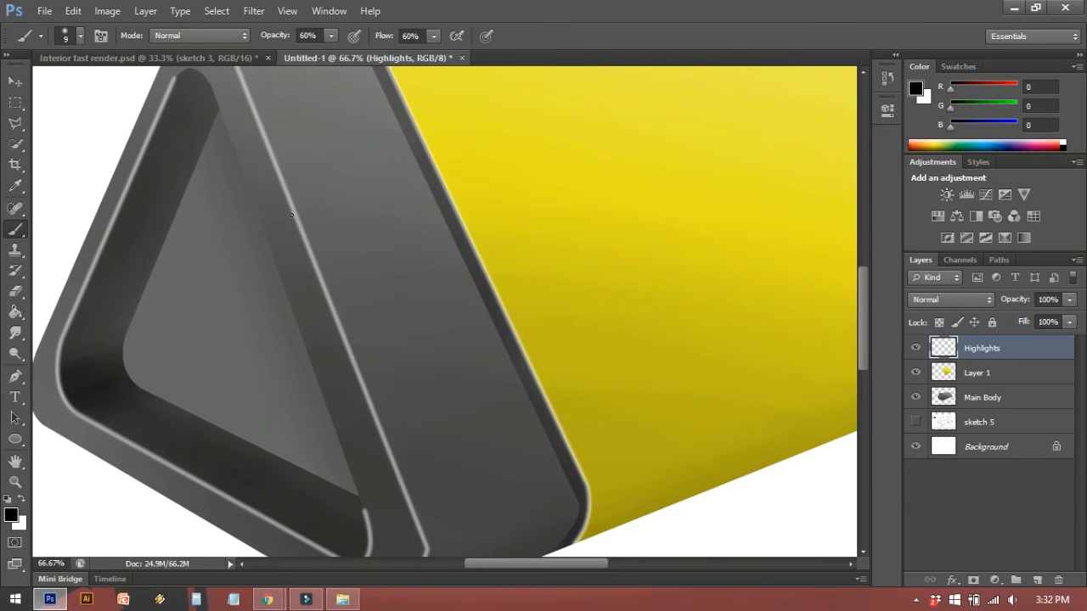
# Draw a Pen path along the boundary between the yellow panel and the far grey end cap, curving at its upper and lower rounded corners
pyautogui.press('p')
pyautogui.moveTo(408, 192); pyautogui.dragTo(342, 272)
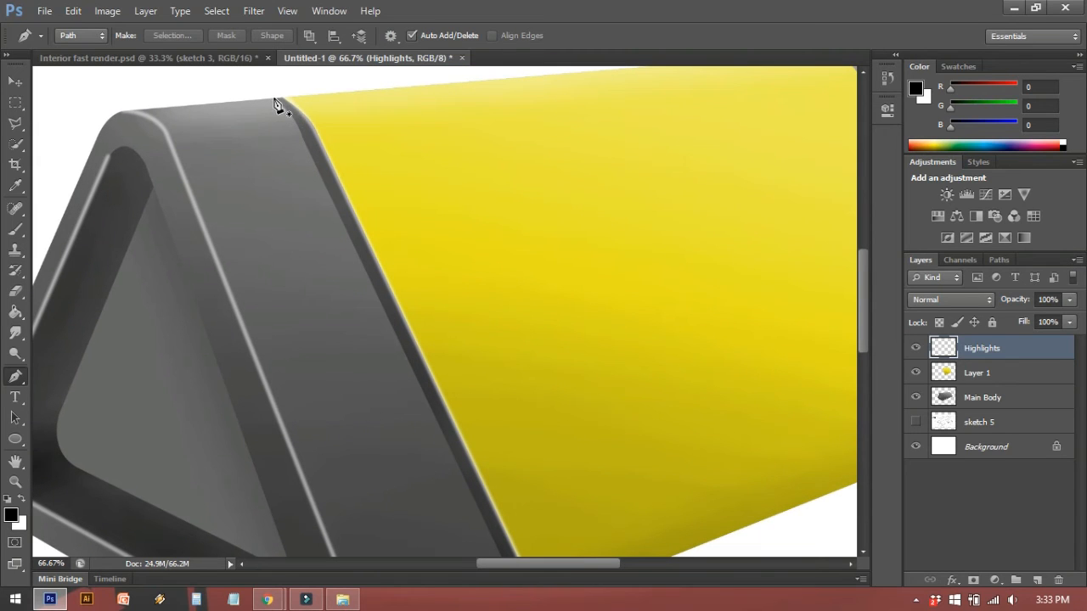
pyautogui.click(273, 99)
pyautogui.moveTo(546, 162); pyautogui.dragTo(312, 130)
pyautogui.moveTo(216, 154); pyautogui.dragTo(246, 143)
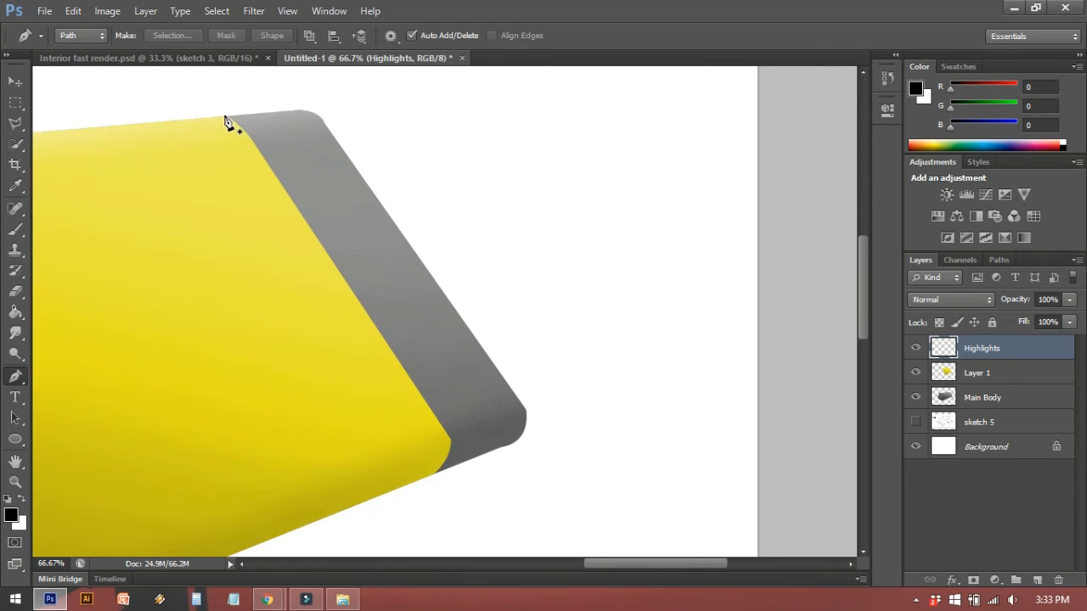
pyautogui.click(224, 116)
pyautogui.moveTo(252, 143); pyautogui.dragTo(265, 155)
pyautogui.click(251, 139)
pyautogui.moveTo(449, 440); pyautogui.dragTo(413, 487)
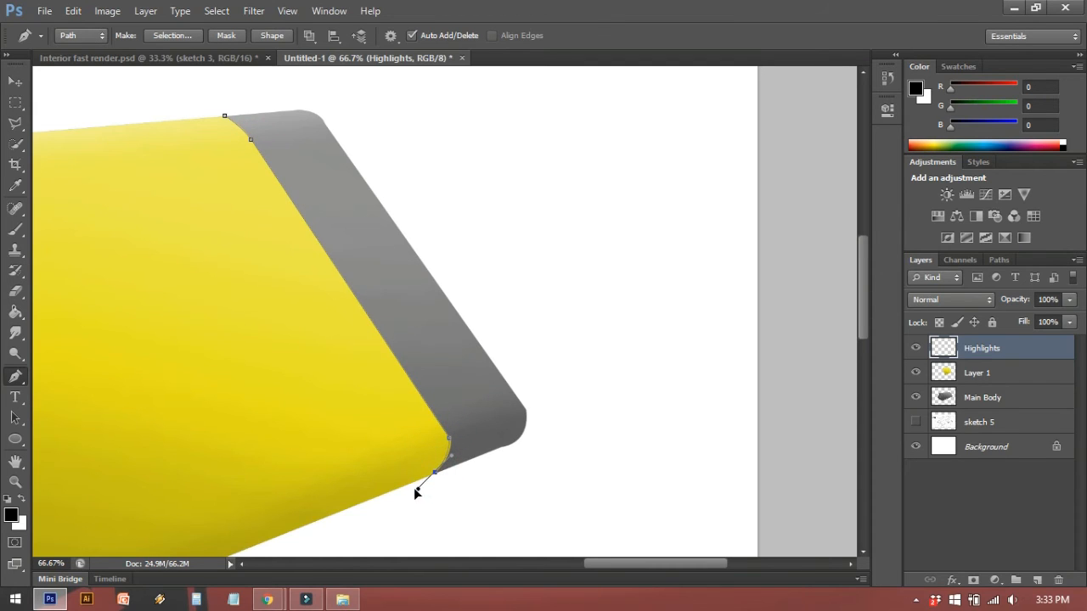
# Stroke the far boundary path with the black Brush and Simulate Pressure off, and delete the path
pyautogui.rightClick(327, 379)
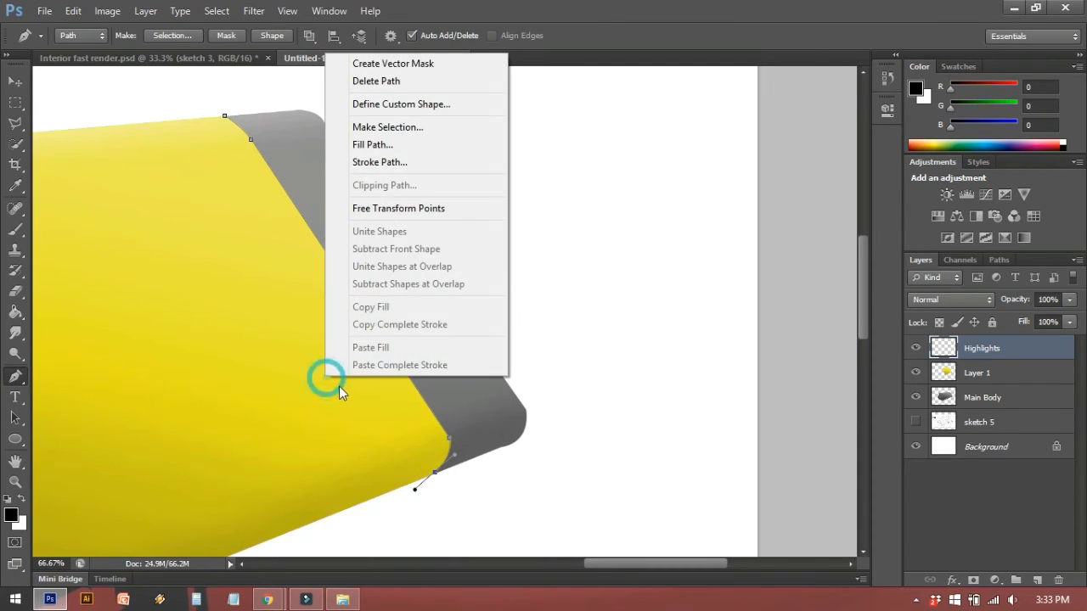
pyautogui.click(395, 162)
pyautogui.click(559, 163)
pyautogui.click(746, 142)
pyautogui.rightClick(450, 218)
pyautogui.click(480, 242)
pyautogui.moveTo(481, 265); pyautogui.dragTo(698, 238)
pyautogui.hotkey('ctrl', '-')
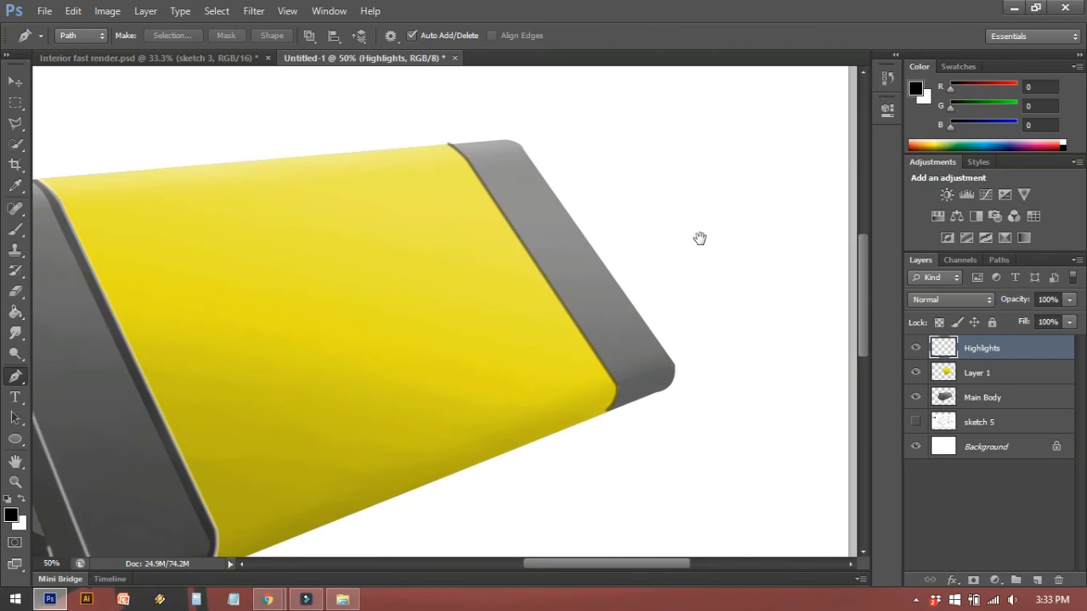
pyautogui.moveTo(599, 277); pyautogui.dragTo(752, 226)
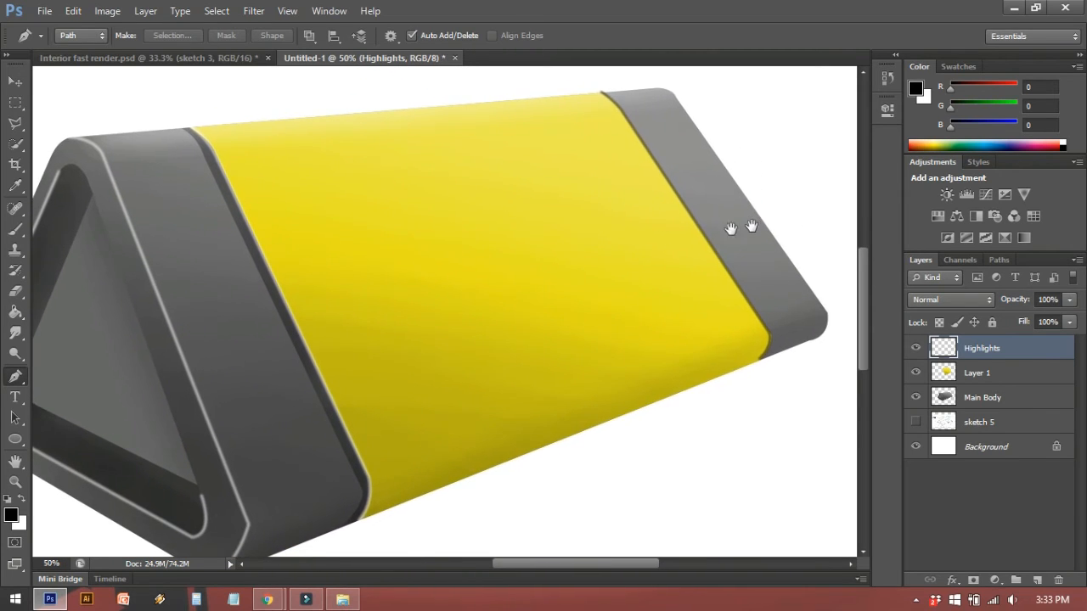
# Make white the foreground colour and draw a Pen path along the grey side of the dark far seam line, curving at both rounded corners
pyautogui.click(20, 501)
pyautogui.moveTo(782, 226); pyautogui.dragTo(727, 269)
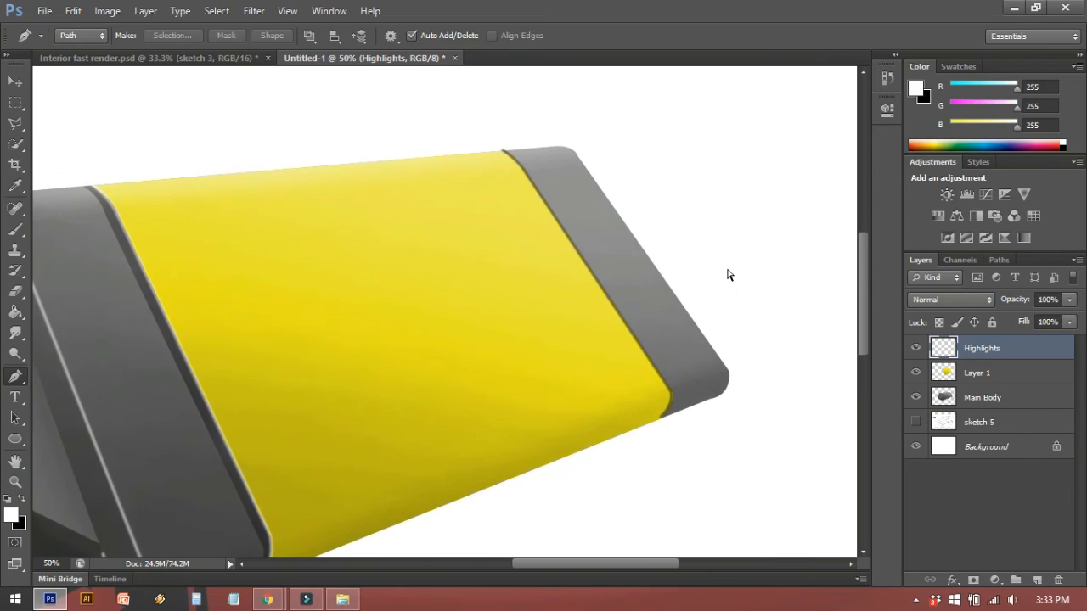
pyautogui.hotkey('ctrl', '+')
pyautogui.hotkey('ctrl', '+')
pyautogui.hotkey('ctrl', '+')
pyautogui.moveTo(655, 278); pyautogui.dragTo(369, 417)
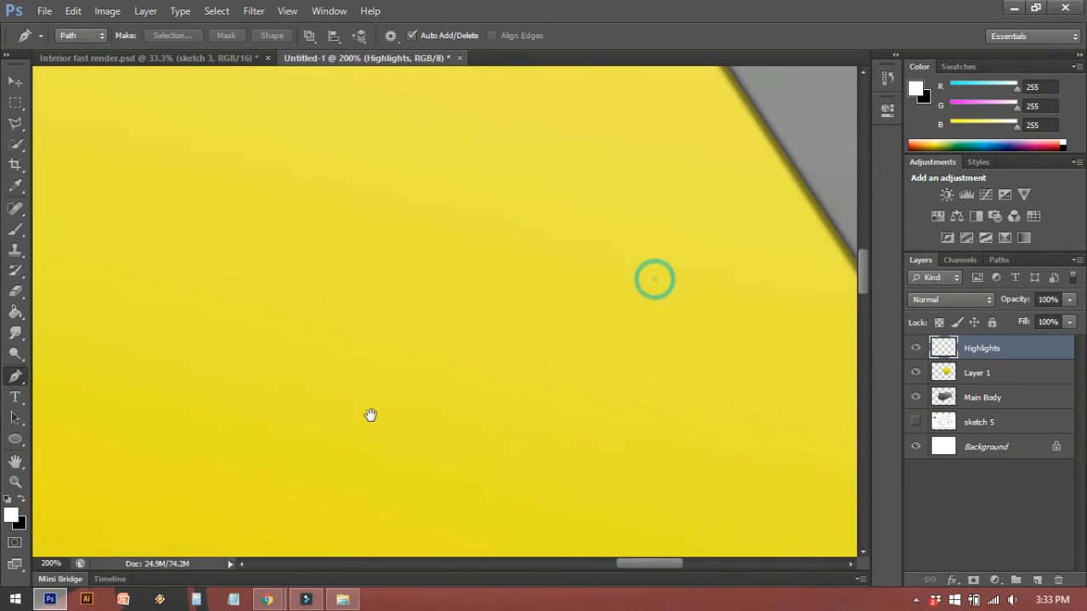
pyautogui.moveTo(522, 322); pyautogui.dragTo(474, 392)
pyautogui.click(296, 109)
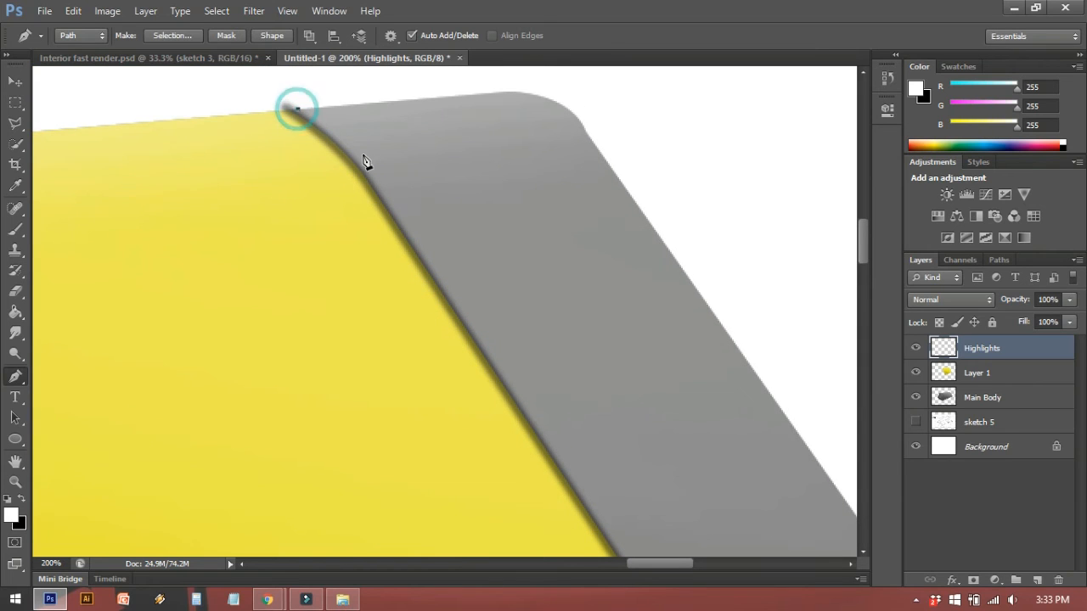
pyautogui.moveTo(360, 166); pyautogui.dragTo(378, 189)
pyautogui.keyDown('alt'); pyautogui.click(363, 167); pyautogui.keyUp('alt')
pyautogui.moveTo(501, 315); pyautogui.dragTo(396, 177)
pyautogui.moveTo(524, 344); pyautogui.dragTo(522, 281)
pyautogui.click(477, 372)
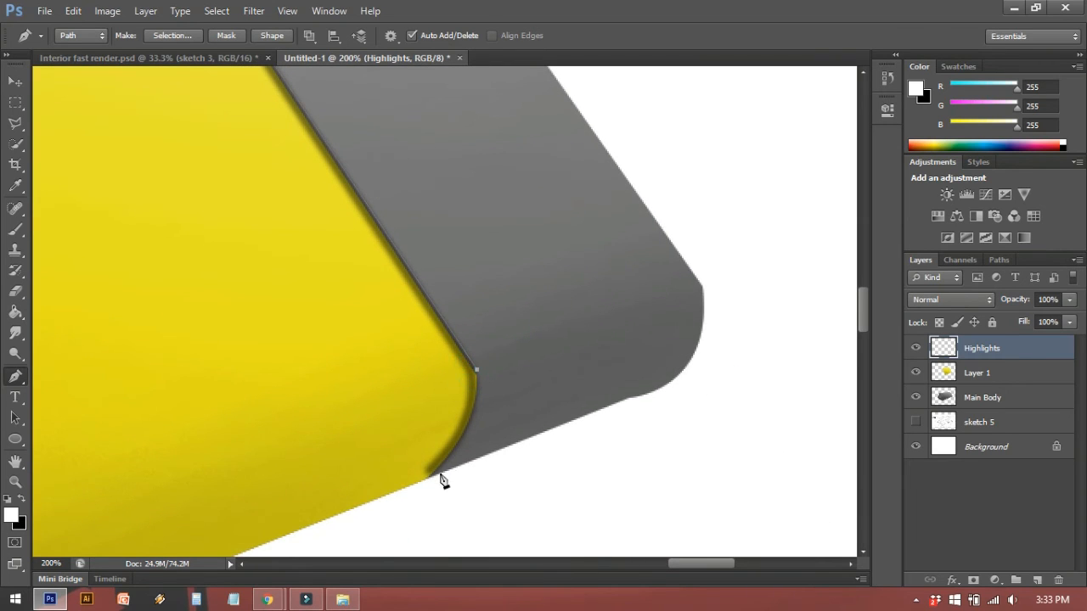
pyautogui.moveTo(387, 519)
pyautogui.mouseDown()
pyautogui.moveTo(376, 521)
pyautogui.moveTo(384, 531)
pyautogui.mouseUp()
# Stroke the path beside the far seam line with the white Brush and Simulate Pressure off, and delete the path
pyautogui.hotkey('ctrl', '-')
pyautogui.hotkey('ctrl', '-')
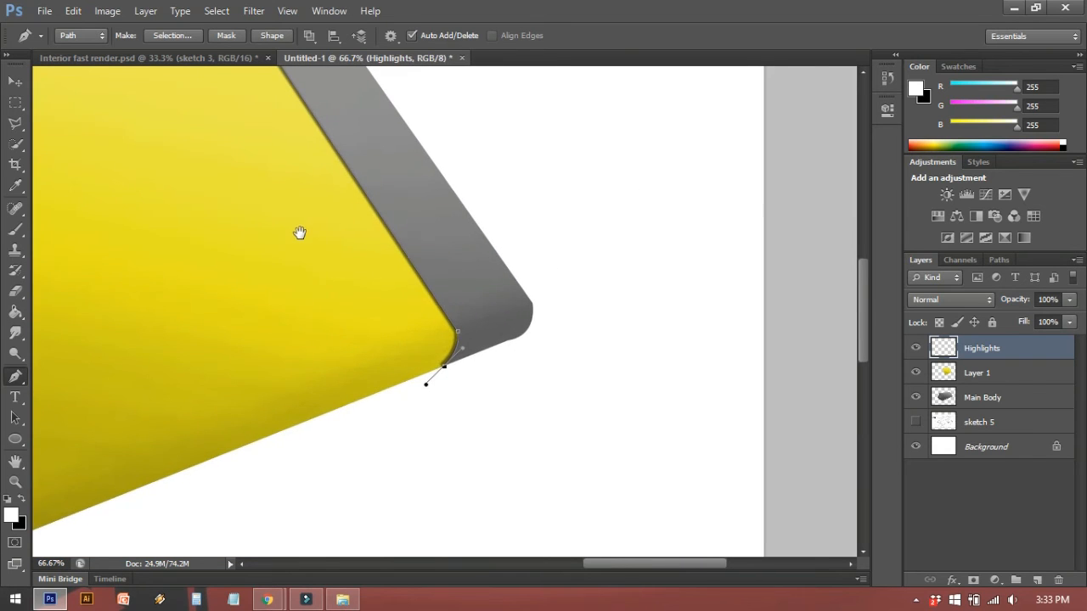
pyautogui.moveTo(299, 229); pyautogui.dragTo(382, 335)
pyautogui.rightClick(315, 267)
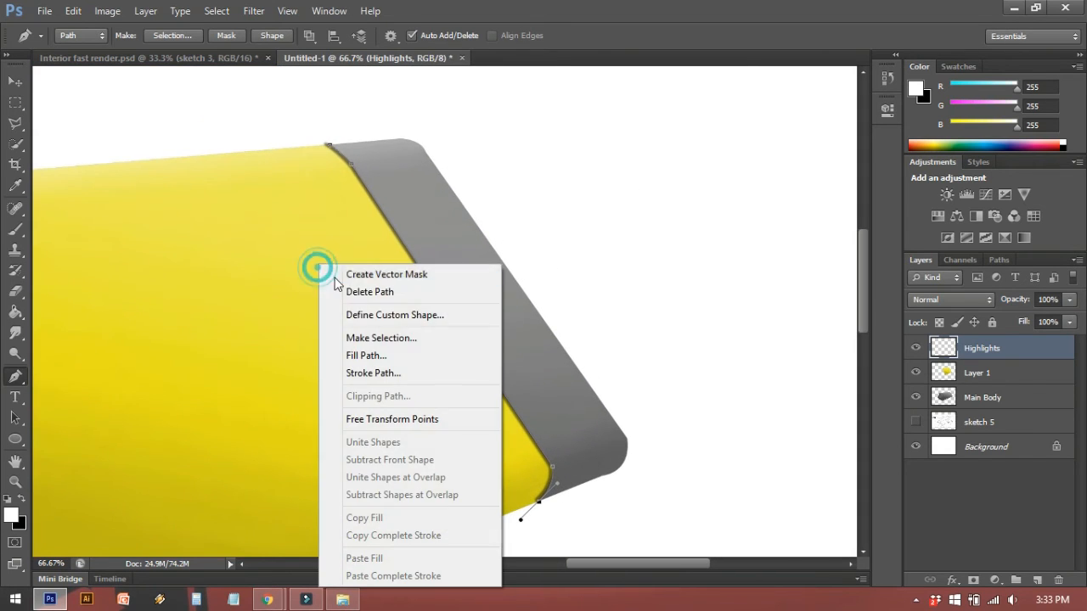
pyautogui.click(372, 372)
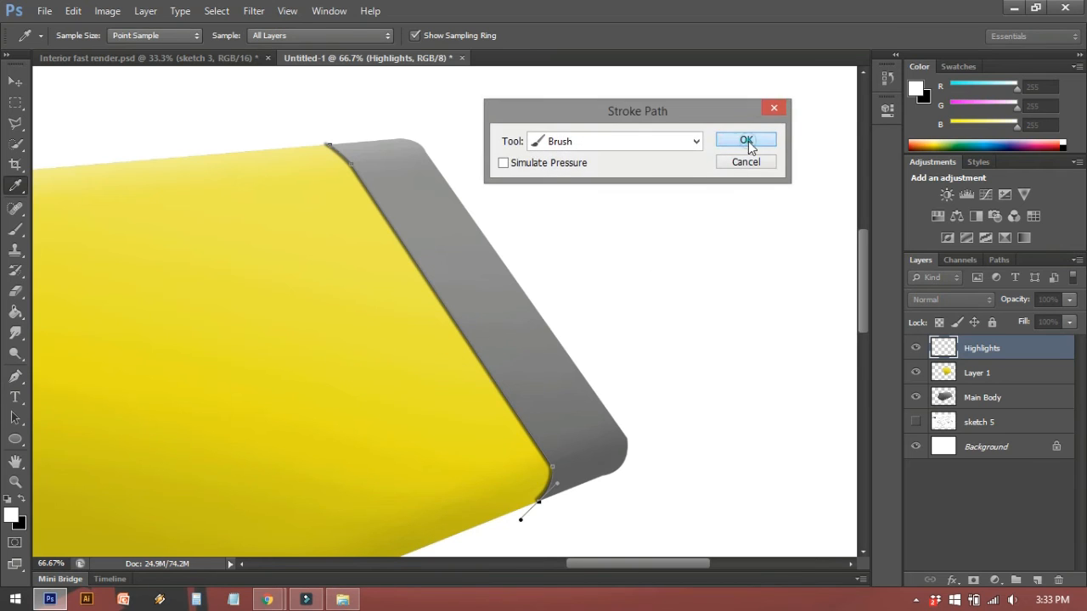
pyautogui.click(747, 141)
pyautogui.rightClick(626, 187)
pyautogui.click(654, 219)
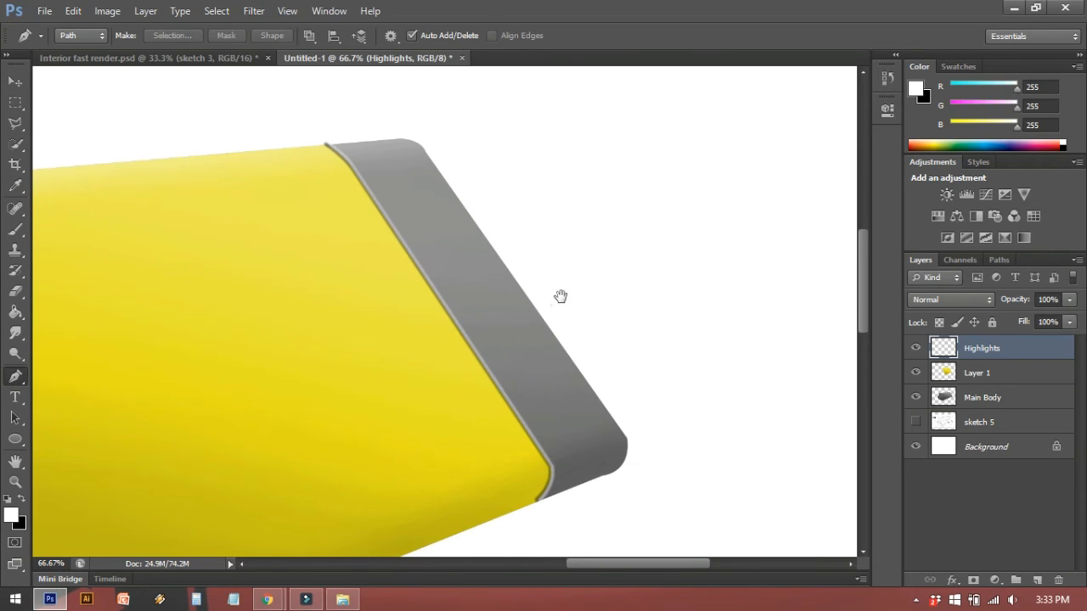
# Start a Pen path just inside the yellow panel's upper far corner, curving around the rounded edge
pyautogui.moveTo(552, 304); pyautogui.dragTo(597, 281)
pyautogui.moveTo(318, 396); pyautogui.dragTo(677, 325)
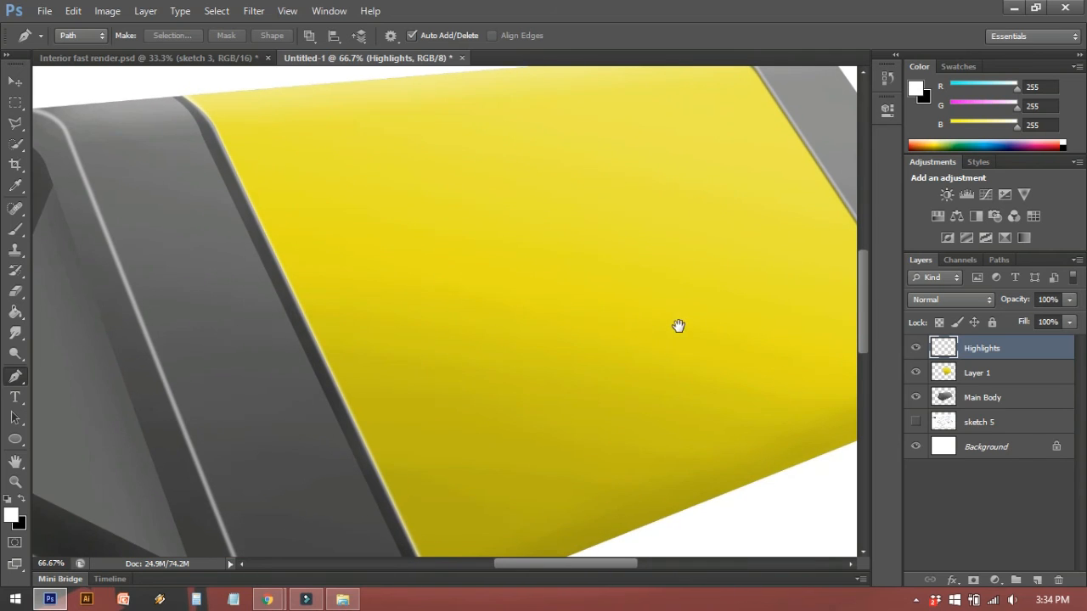
pyautogui.moveTo(568, 318); pyautogui.dragTo(602, 267)
pyautogui.moveTo(281, 337); pyautogui.dragTo(108, 396)
pyautogui.moveTo(415, 340); pyautogui.dragTo(311, 366)
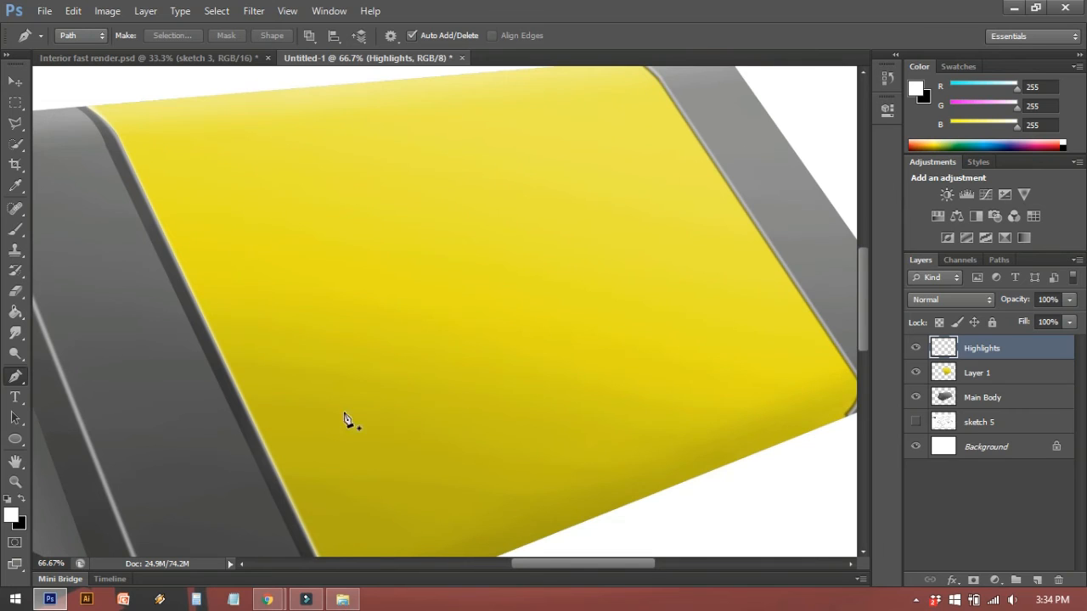
pyautogui.moveTo(558, 413); pyautogui.dragTo(529, 420)
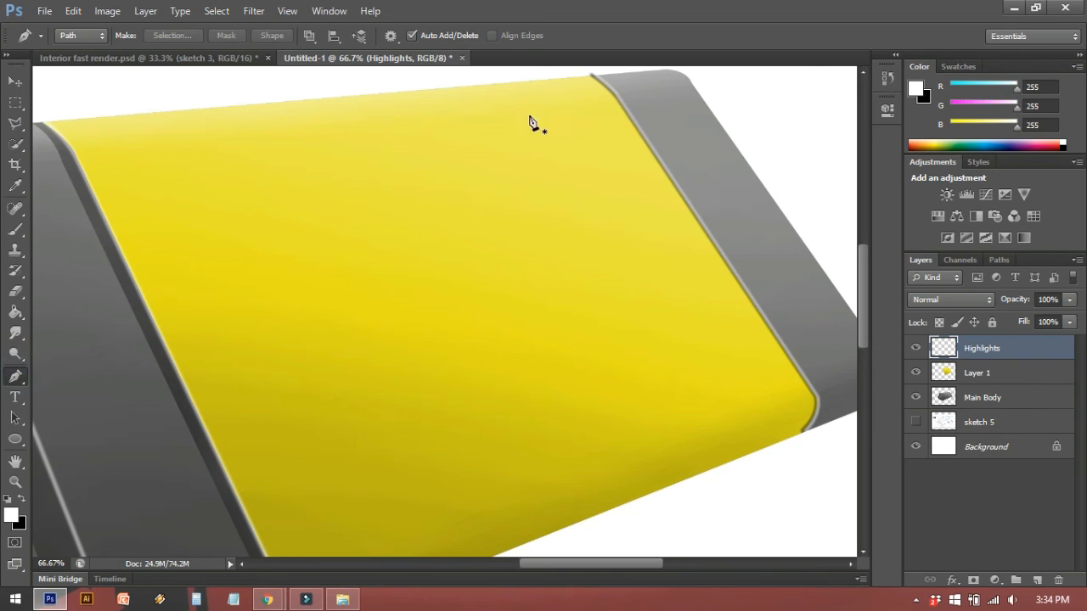
pyautogui.click(586, 88)
pyautogui.moveTo(624, 141); pyautogui.dragTo(628, 141)
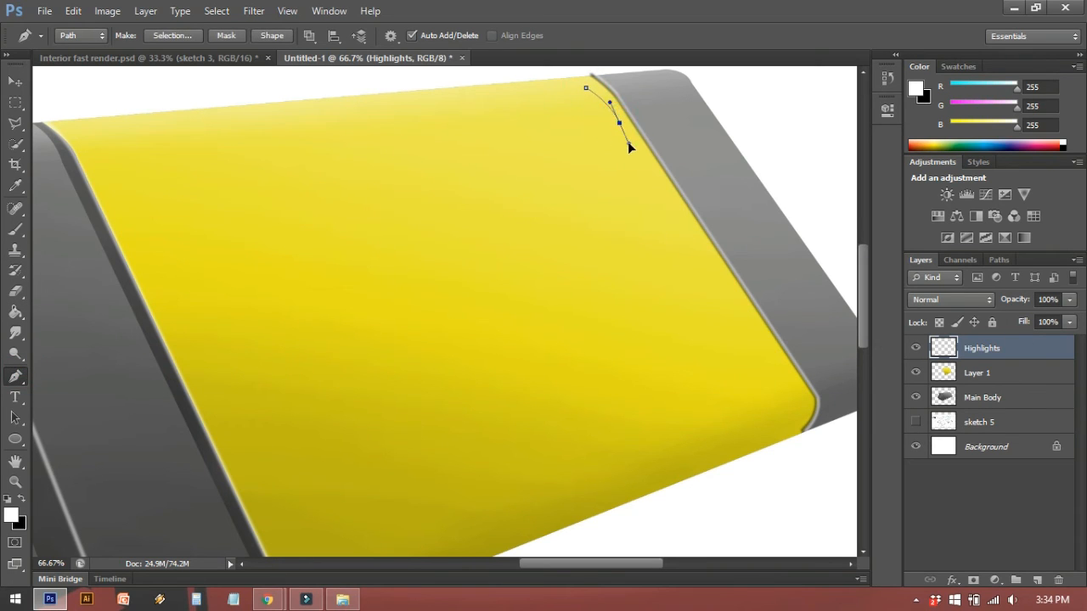
pyautogui.hotkey('ctrl', 'z')
pyautogui.moveTo(607, 103); pyautogui.dragTo(614, 112)
pyautogui.click(605, 100)
# Continue the path down the far seam, across the panel and up beside the near seam, and close it along the upper edge
pyautogui.click(730, 294)
pyautogui.click(134, 223)
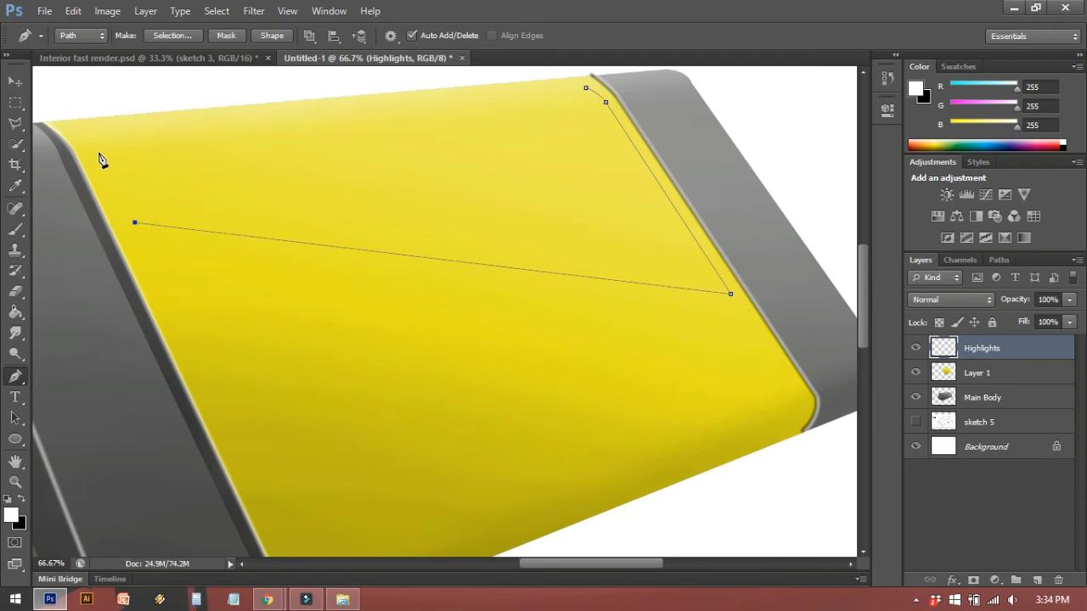
pyautogui.click(96, 147)
pyautogui.moveTo(68, 125)
pyautogui.mouseDown()
pyautogui.moveTo(58, 126)
pyautogui.moveTo(68, 124)
pyautogui.mouseUp()
pyautogui.keyDown('ctrl'); pyautogui.click(585, 89); pyautogui.keyUp('ctrl')
pyautogui.click(586, 85)
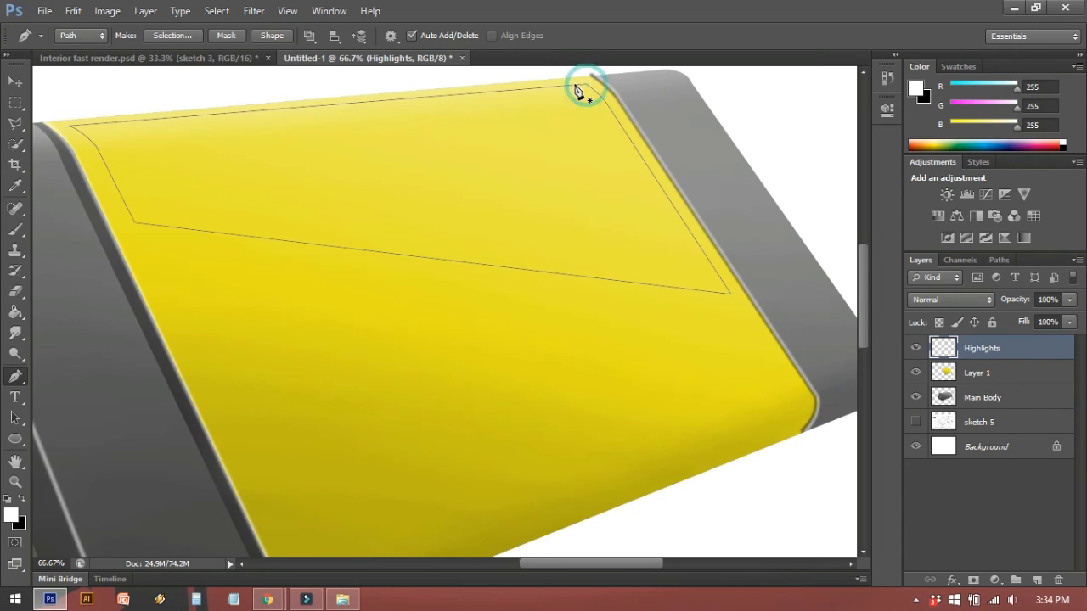
# Make a new anti-aliased selection from the closed reflection path with a feather radius of 0 pixels
pyautogui.rightClick(410, 136)
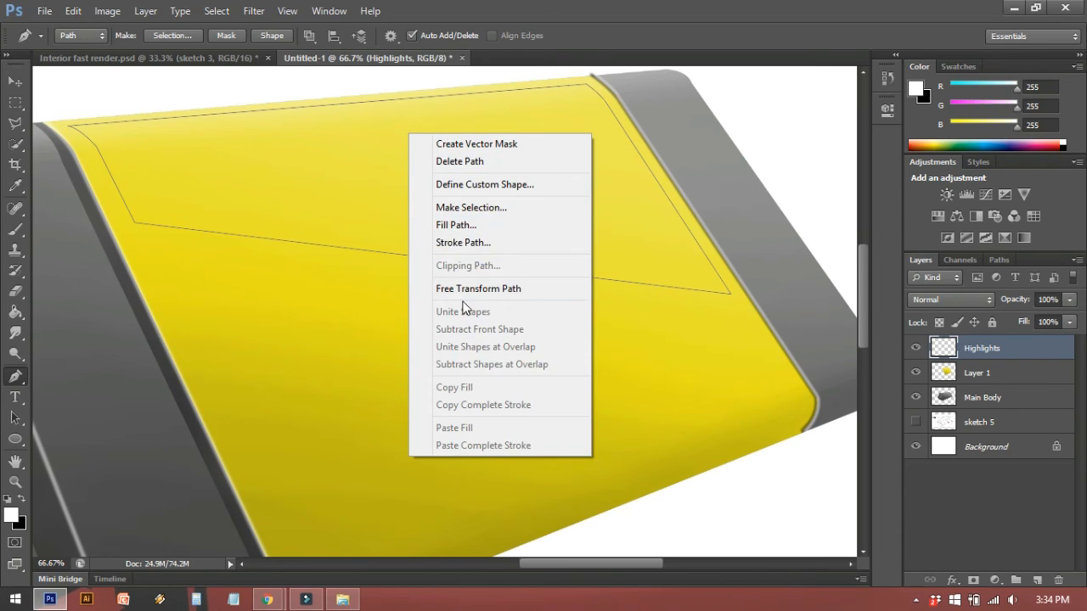
pyautogui.click(486, 209)
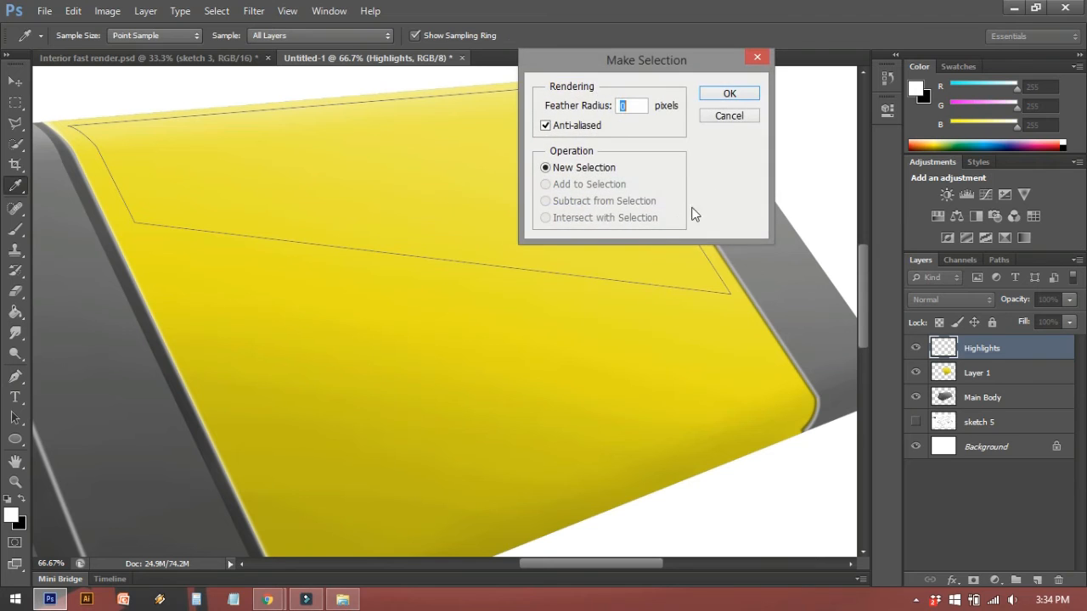
pyautogui.click(736, 95)
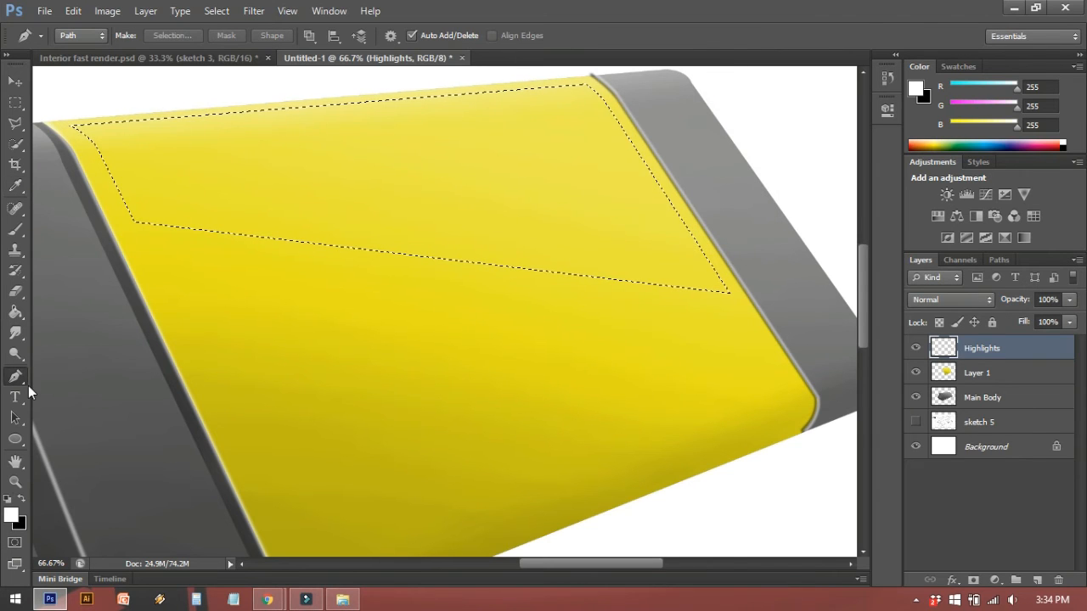
# Set the soft Brush size to 600 px for painting inside the yellow panel's reflection selection
pyautogui.press('b')
pyautogui.rightClick(214, 188)
pyautogui.click(345, 225)
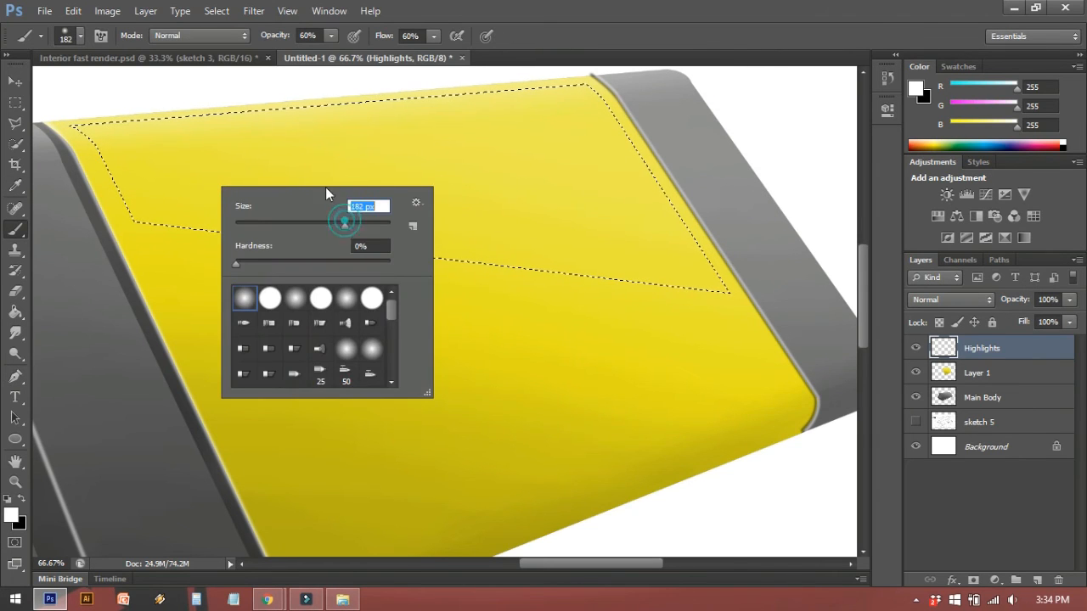
pyautogui.click(367, 225)
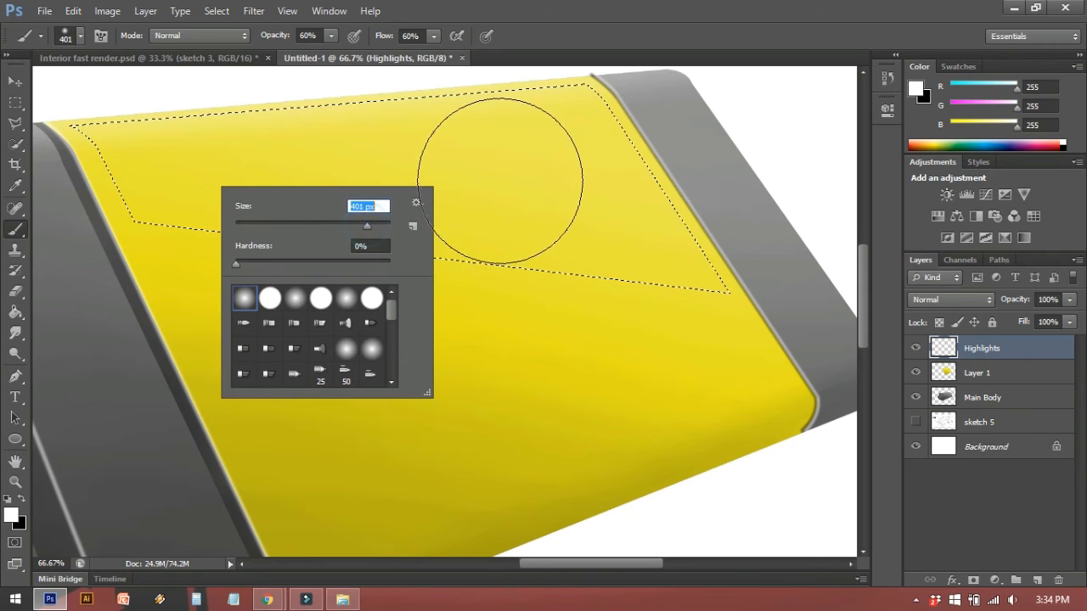
pyautogui.press('Return')
pyautogui.hotkey('ctrl', '-')
pyautogui.hotkey('ctrl', 'd')
pyautogui.moveTo(531, 174); pyautogui.dragTo(517, 265)
pyautogui.hotkey('ctrl', 'shift', 'd')
pyautogui.press(']')
pyautogui.press(']')
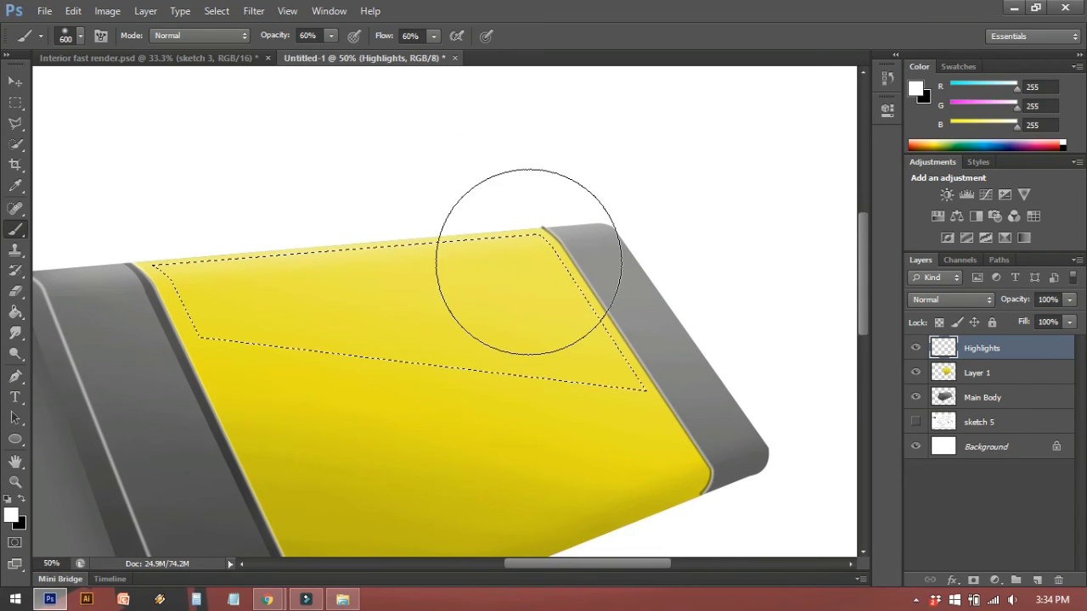
# Paint a soft white reflection in the yellow panel's selection with the Brush at 8% opacity and 23% flow, and deselect
pyautogui.click(332, 36)
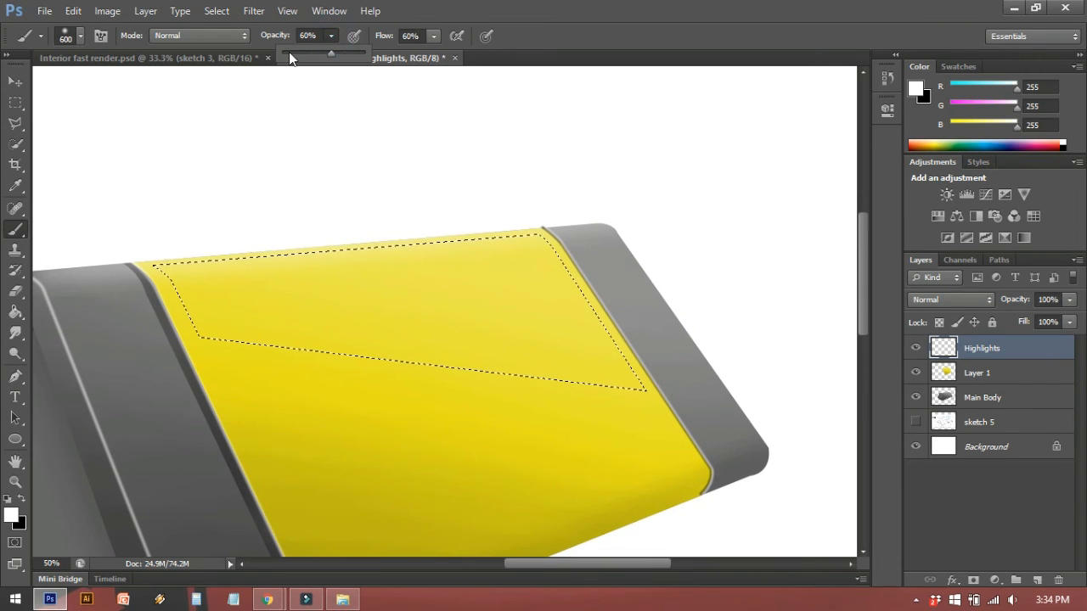
pyautogui.click(434, 36)
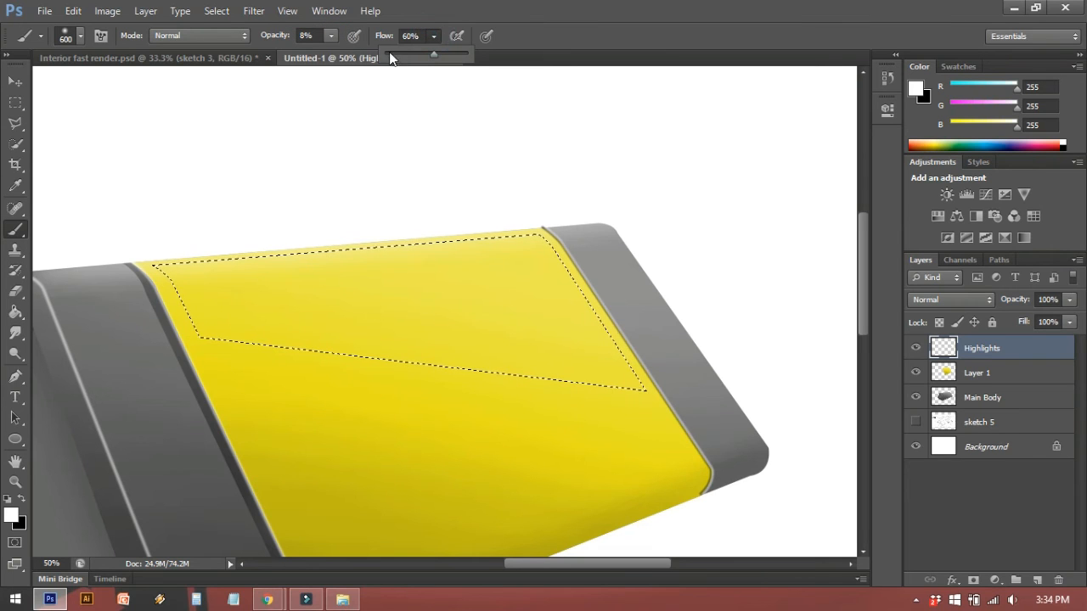
pyautogui.click(404, 52)
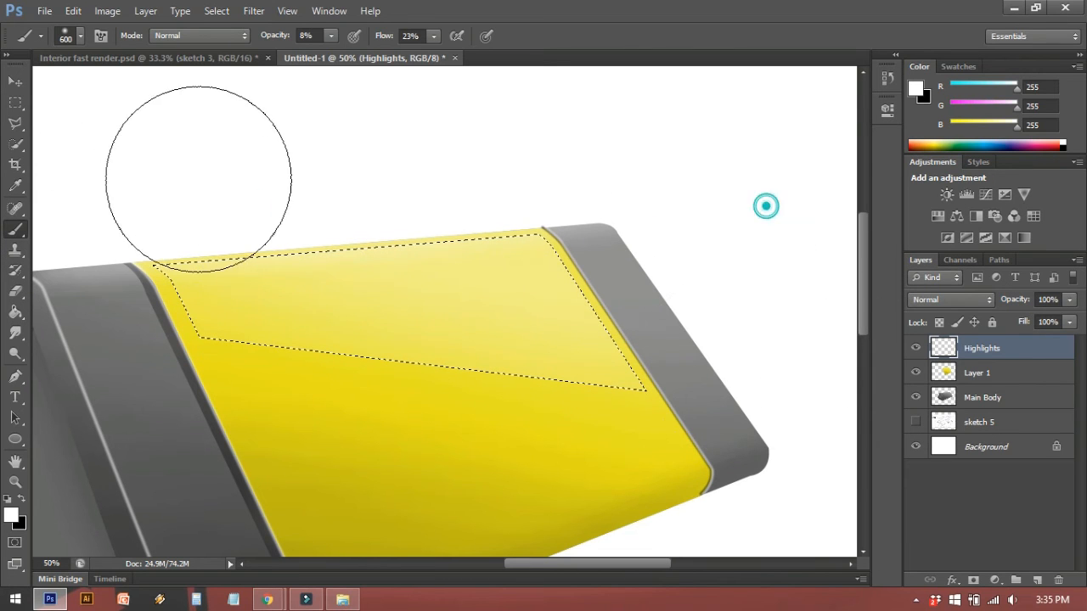
pyautogui.press('l')
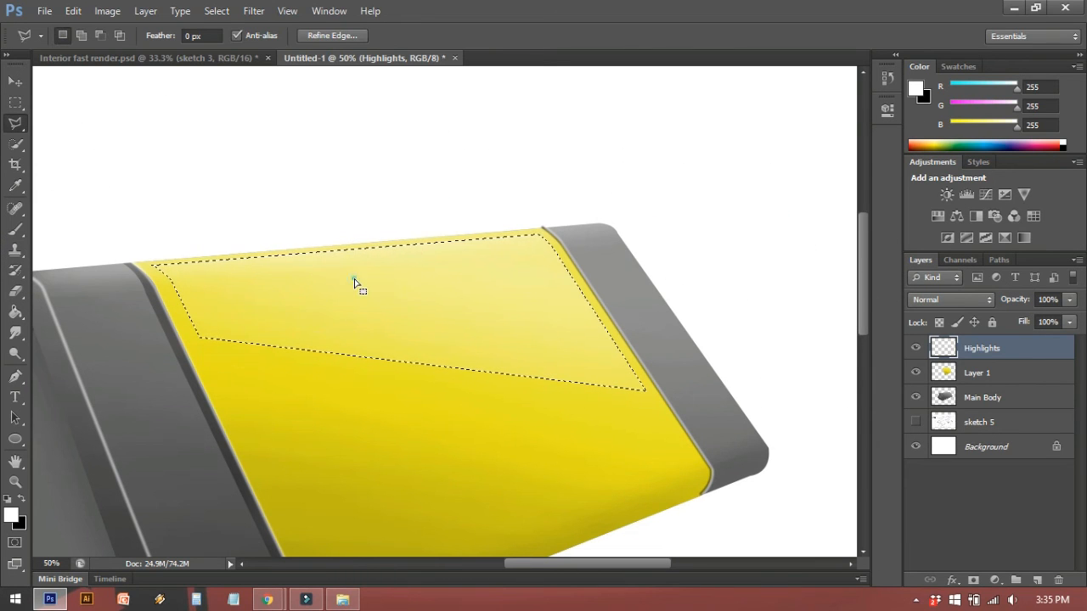
pyautogui.hotkey('ctrl', 'd')
# Erase the bright highlight strokes along the front end cap's outer edge and around its triangular recess on the Highlights layer
pyautogui.moveTo(563, 305); pyautogui.dragTo(586, 282)
pyautogui.moveTo(650, 311); pyautogui.dragTo(692, 205)
pyautogui.hotkey('ctrl', '-')
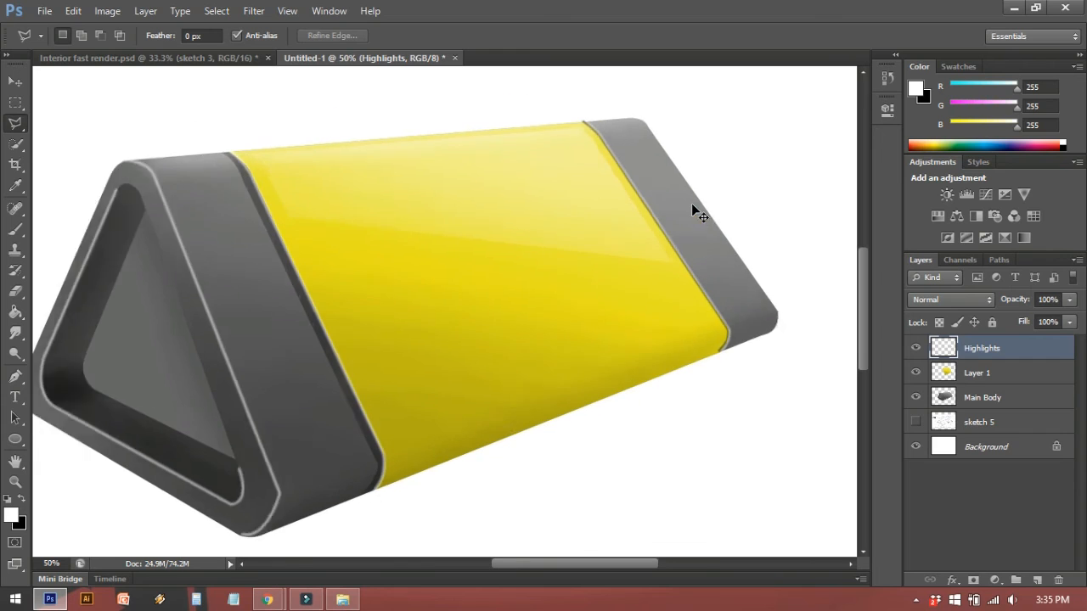
pyautogui.moveTo(485, 291); pyautogui.dragTo(504, 320)
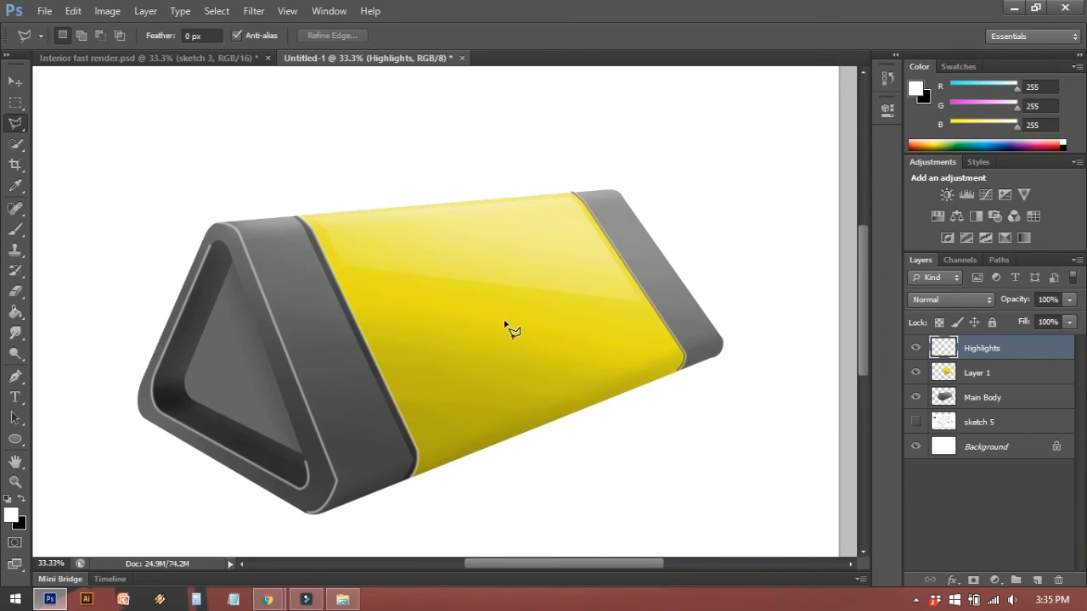
pyautogui.moveTo(504, 319); pyautogui.dragTo(558, 311)
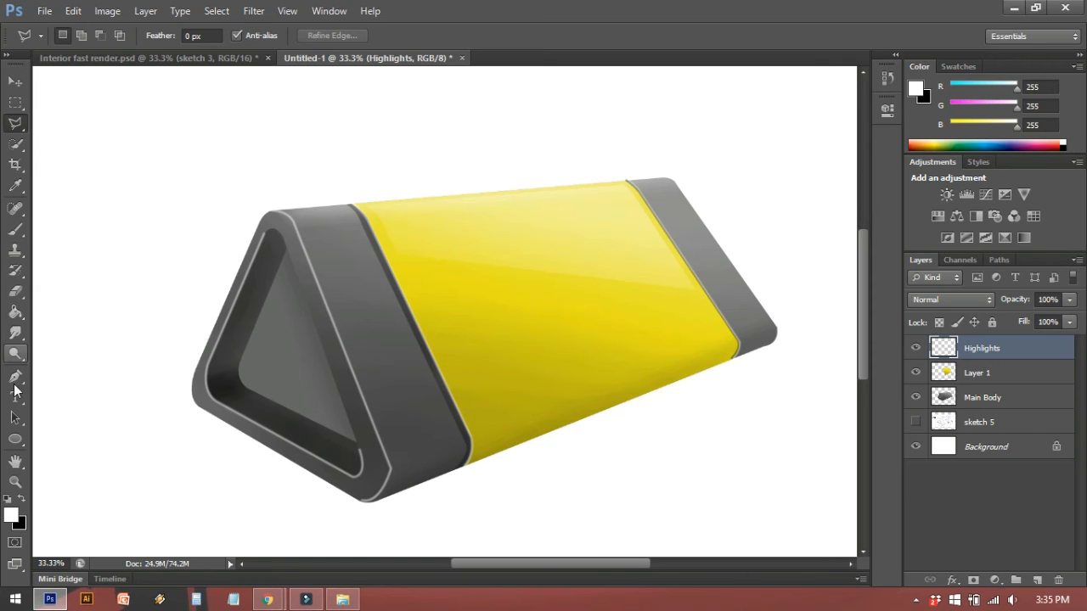
pyautogui.click(15, 291)
pyautogui.moveTo(257, 209)
pyautogui.mouseDown()
pyautogui.moveTo(359, 372)
pyautogui.moveTo(388, 492)
pyautogui.moveTo(365, 456)
pyautogui.moveTo(355, 475)
pyautogui.moveTo(237, 415)
pyautogui.moveTo(210, 357)
pyautogui.moveTo(262, 242)
pyautogui.mouseUp()
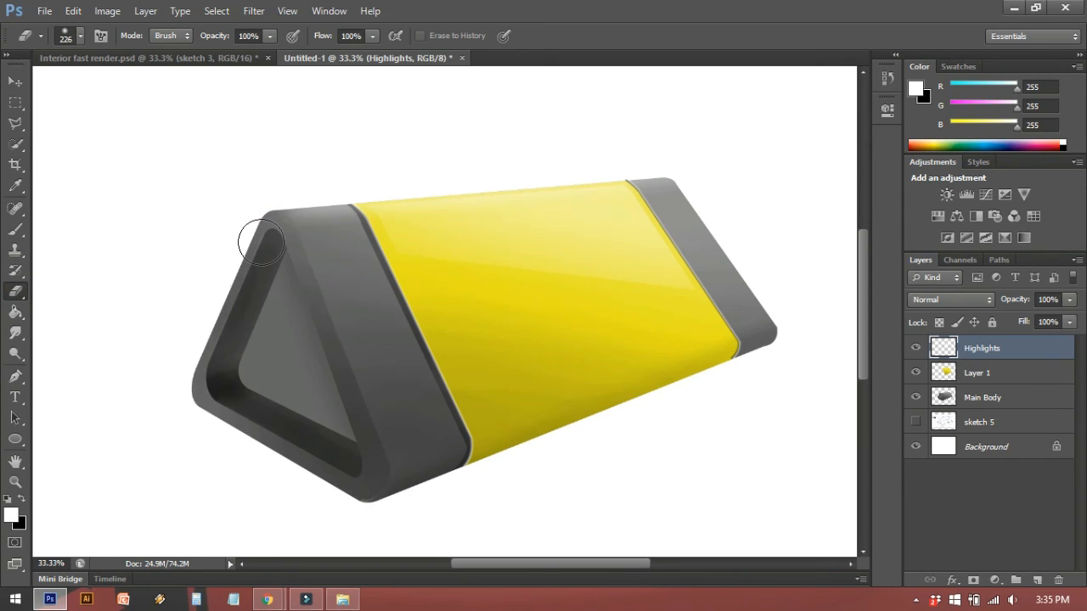
# Set the soft white Brush to 10 px, 31% opacity and 38% flow, undoing the test stroke made on the front cap
pyautogui.press('b')
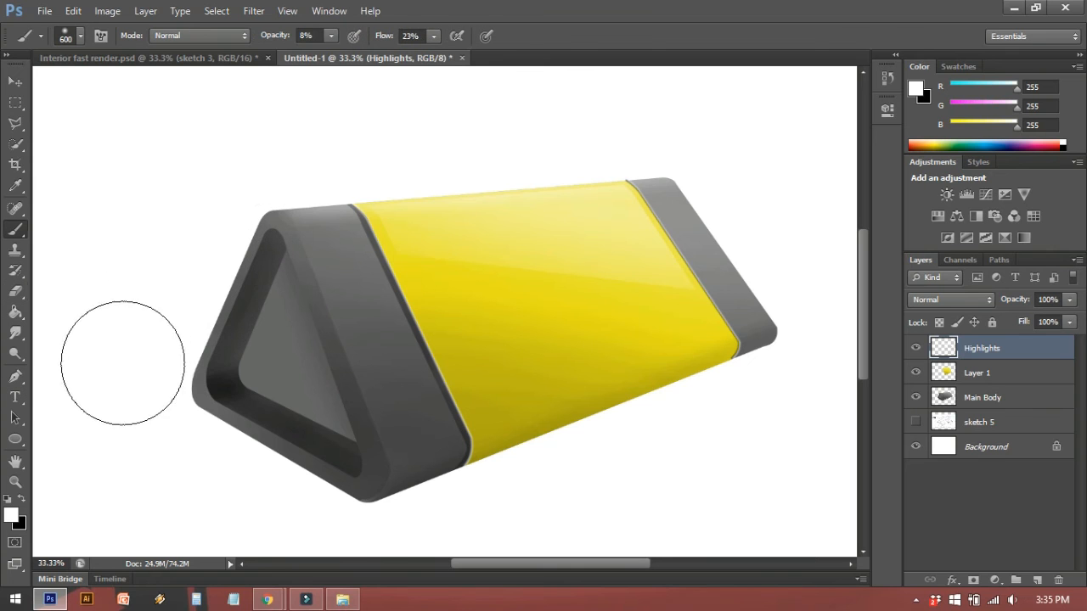
pyautogui.hotkey('ctrl', '+')
pyautogui.hotkey('ctrl', '+')
pyautogui.hotkey('ctrl', '+')
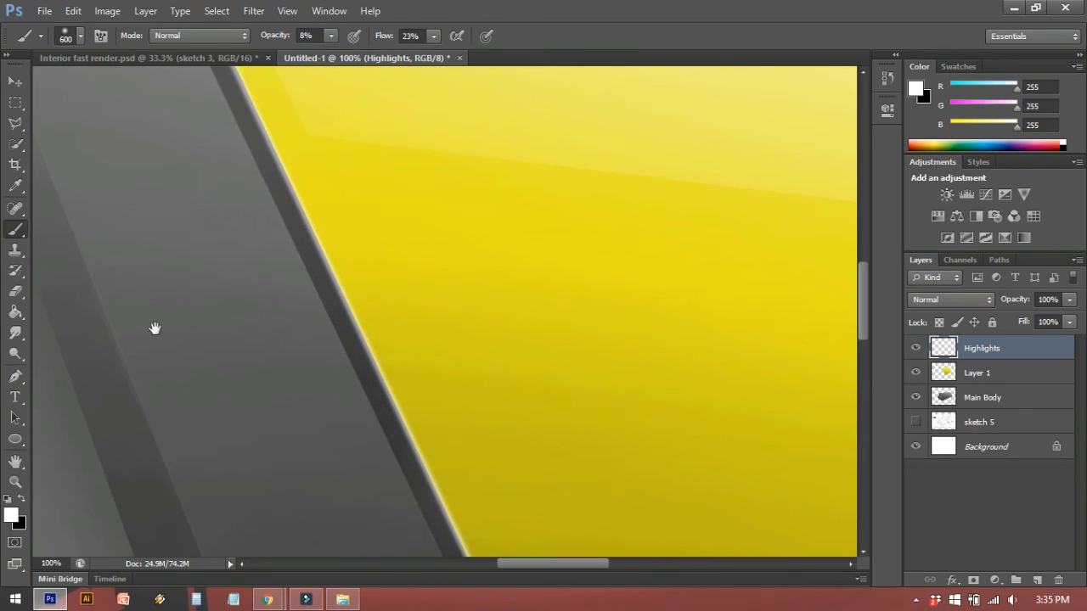
pyautogui.moveTo(245, 332)
pyautogui.mouseDown()
pyautogui.moveTo(423, 328)
pyautogui.moveTo(373, 300)
pyautogui.mouseUp()
pyautogui.rightClick(347, 265)
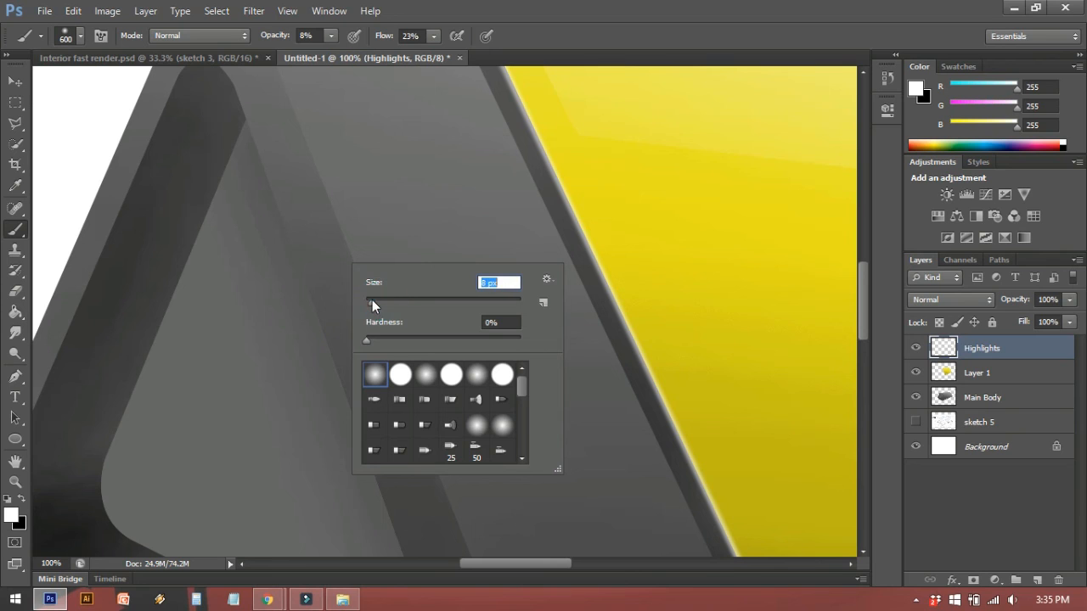
pyautogui.click(328, 35)
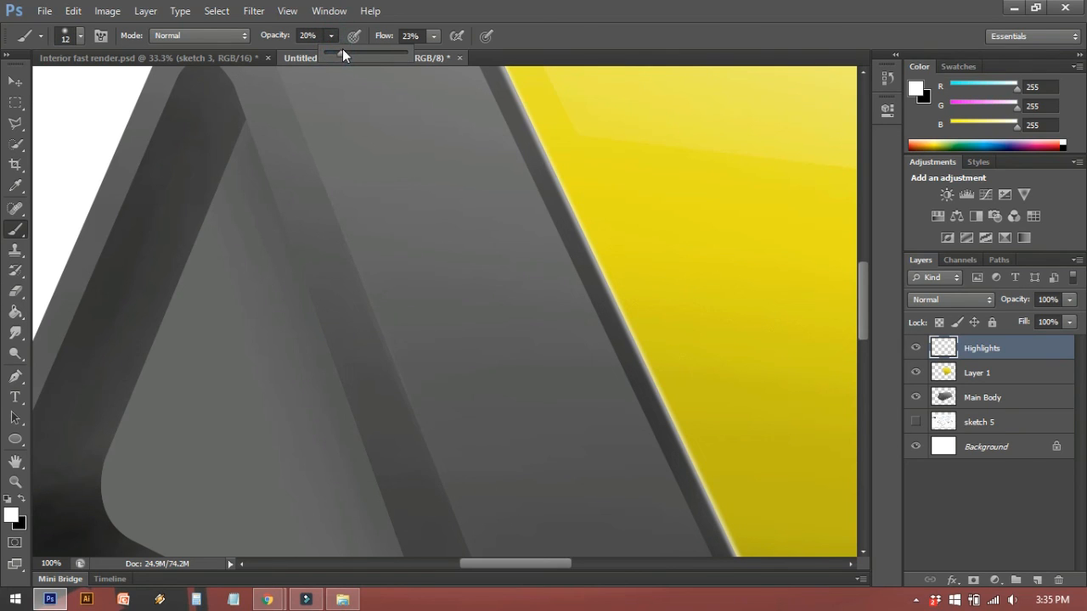
pyautogui.moveTo(347, 49); pyautogui.dragTo(350, 48)
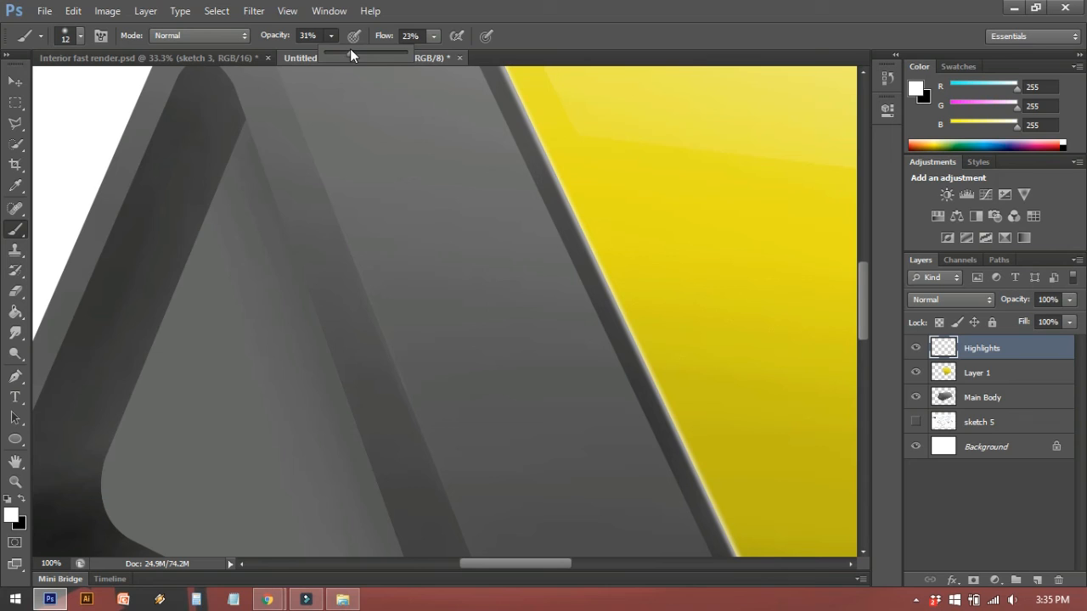
pyautogui.click(435, 36)
pyautogui.moveTo(346, 127)
pyautogui.mouseDown()
pyautogui.moveTo(425, 328)
pyautogui.moveTo(315, 133)
pyautogui.mouseUp()
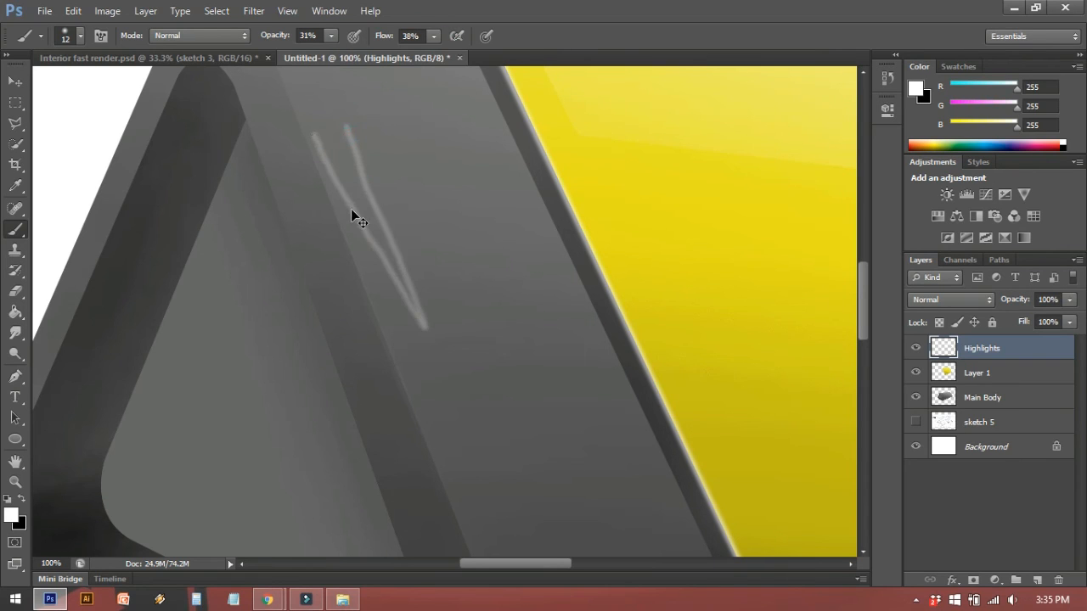
pyautogui.hotkey('ctrl', 'z')
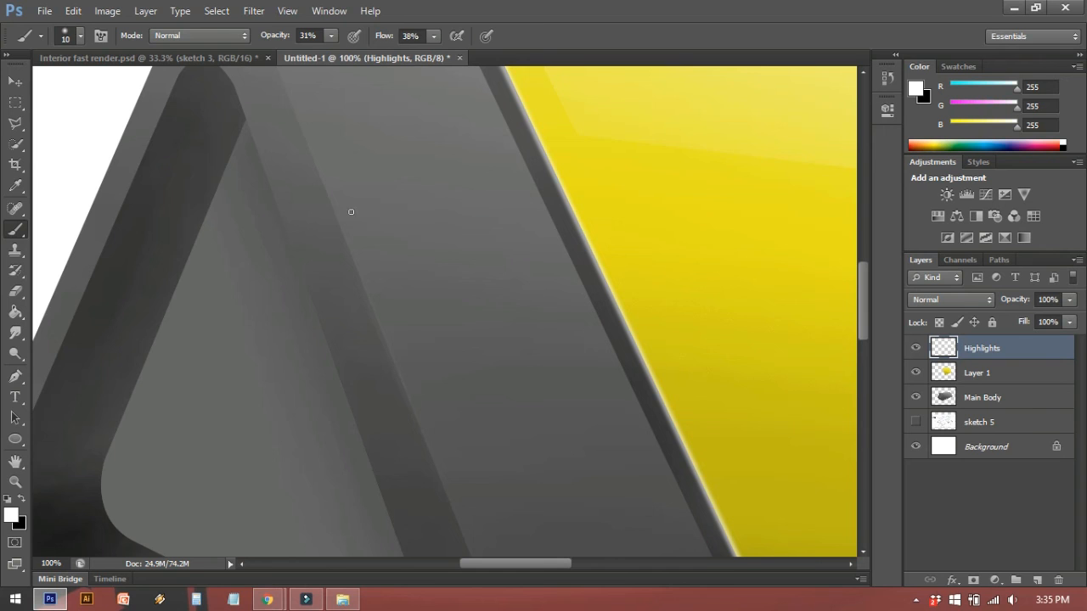
# Draw an open Pen path along the front cap's edge from its upper corner down and around the rounded lower corner
pyautogui.press('p')
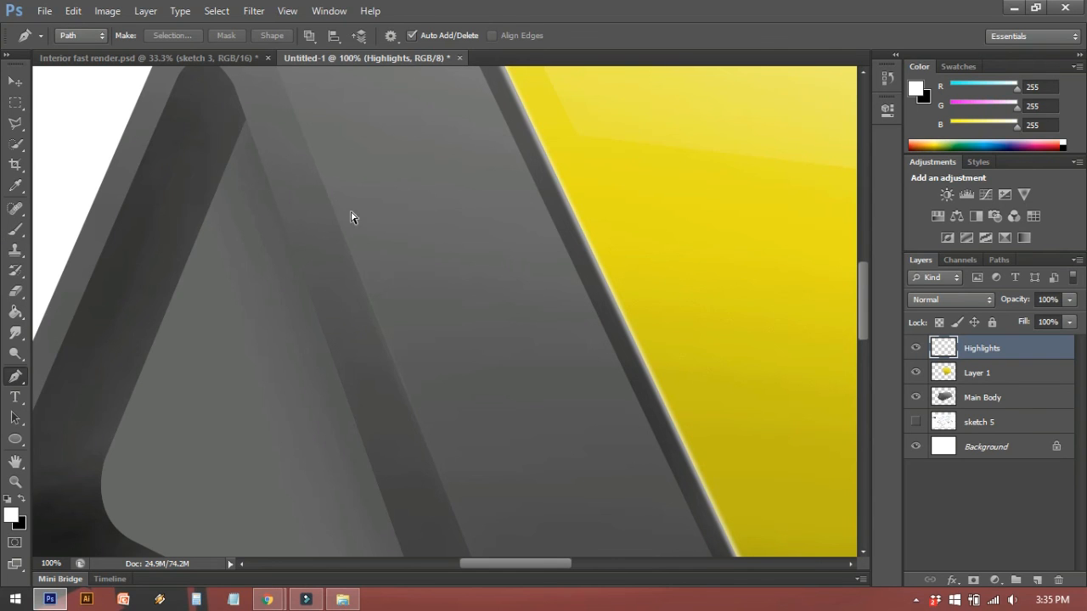
pyautogui.hotkey('ctrl', '-')
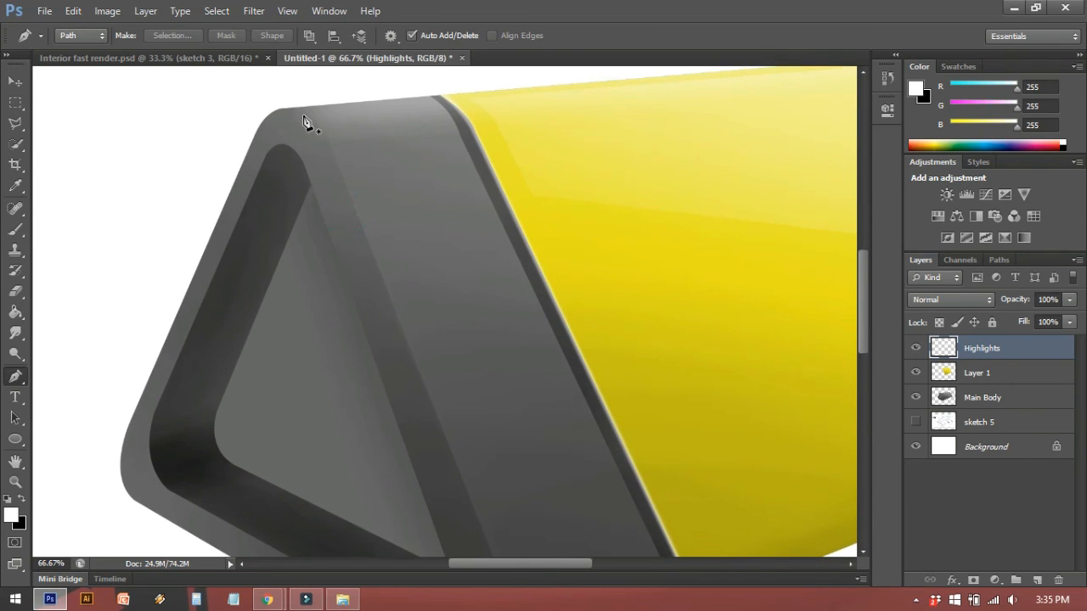
pyautogui.click(279, 112)
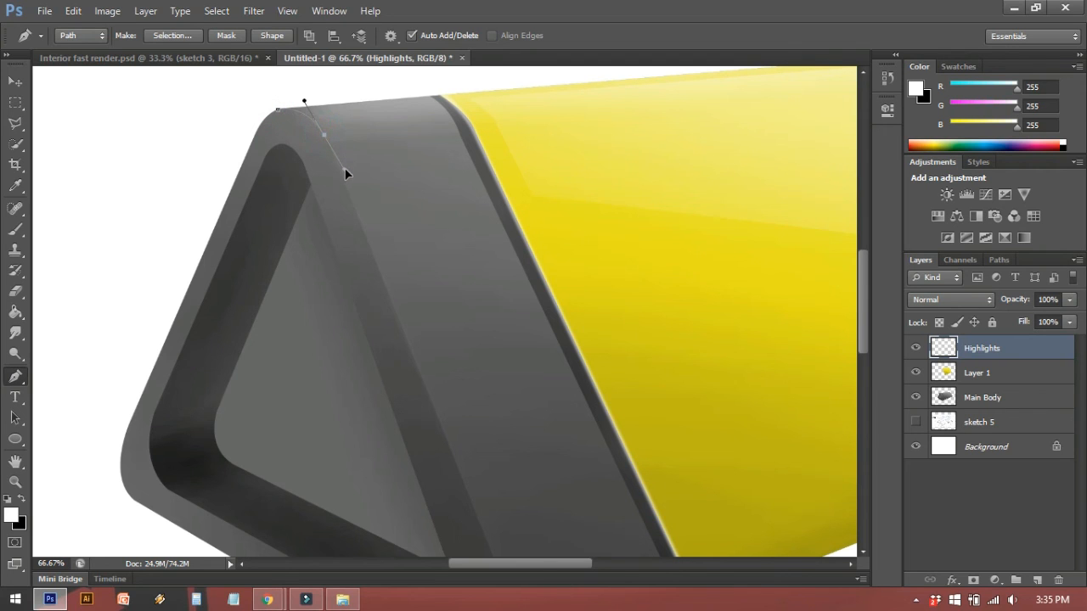
pyautogui.keyDown('alt'); pyautogui.click(325, 137); pyautogui.keyUp('alt')
pyautogui.moveTo(406, 332); pyautogui.dragTo(364, 124)
pyautogui.click(475, 397)
pyautogui.moveTo(419, 466); pyautogui.dragTo(384, 456)
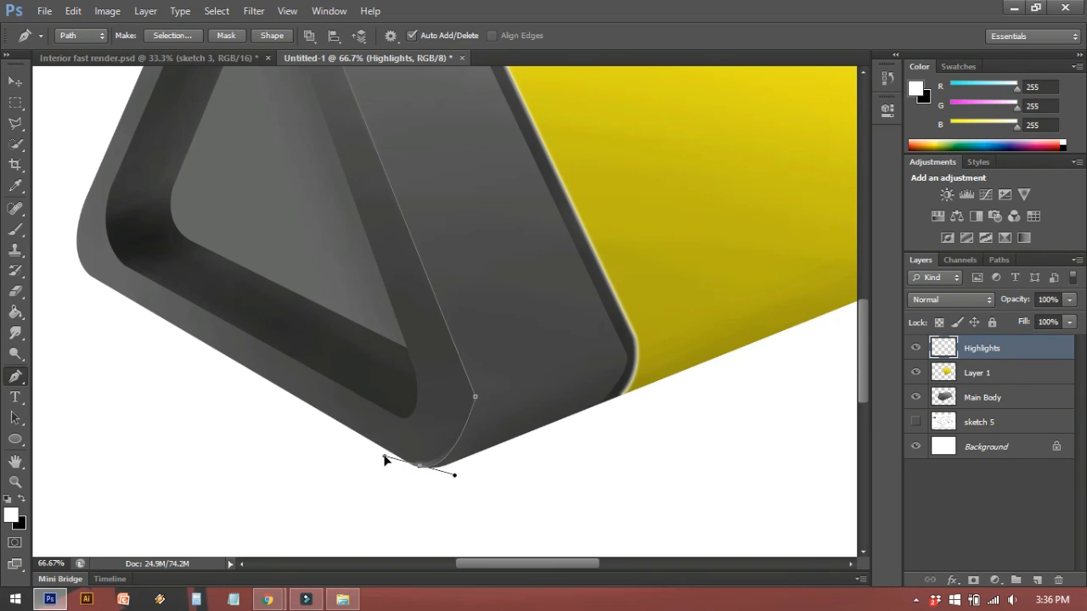
pyautogui.click(475, 397)
pyautogui.click(487, 451)
pyautogui.moveTo(475, 462)
pyautogui.mouseDown()
pyautogui.moveTo(411, 469)
pyautogui.moveTo(462, 472)
pyautogui.mouseUp()
pyautogui.moveTo(379, 358); pyautogui.dragTo(361, 429)
# Stroke the cap edge path with the Brush, without simulated pressure, and delete the path
pyautogui.rightClick(274, 228)
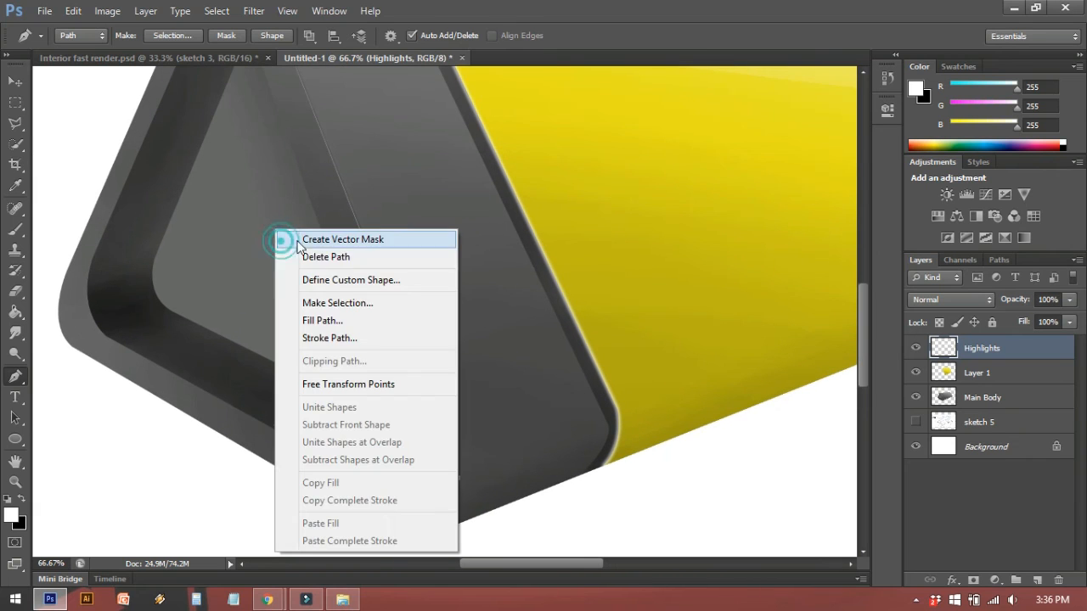
pyautogui.click(330, 338)
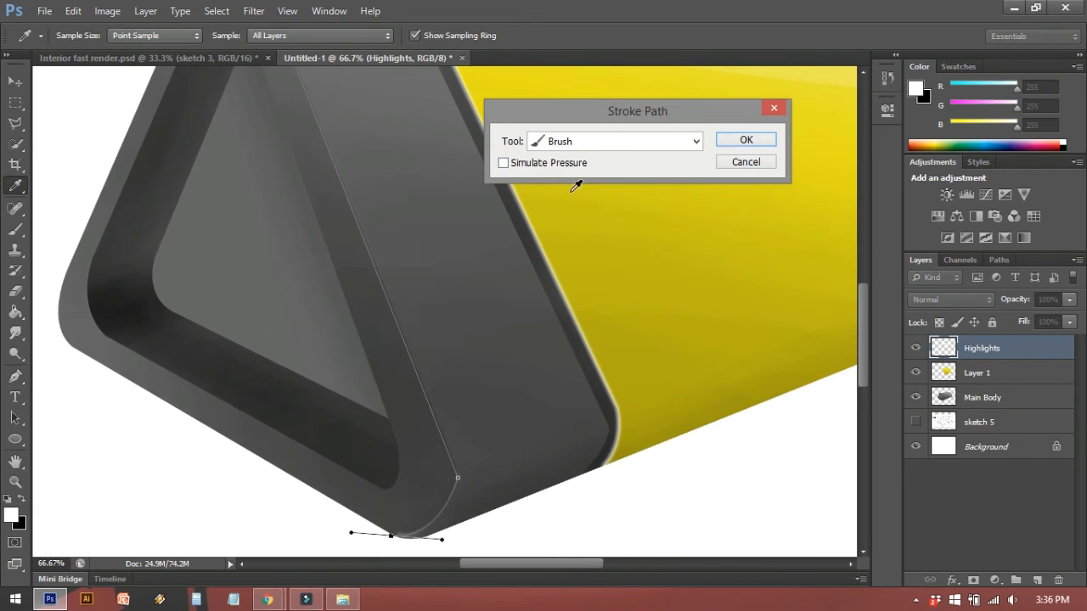
pyautogui.click(735, 145)
pyautogui.rightClick(400, 243)
pyautogui.click(433, 269)
# Draw an open Pen path down the recess's outer side edge, around its rounded corner and along its lower edge
pyautogui.moveTo(433, 279); pyautogui.dragTo(502, 352)
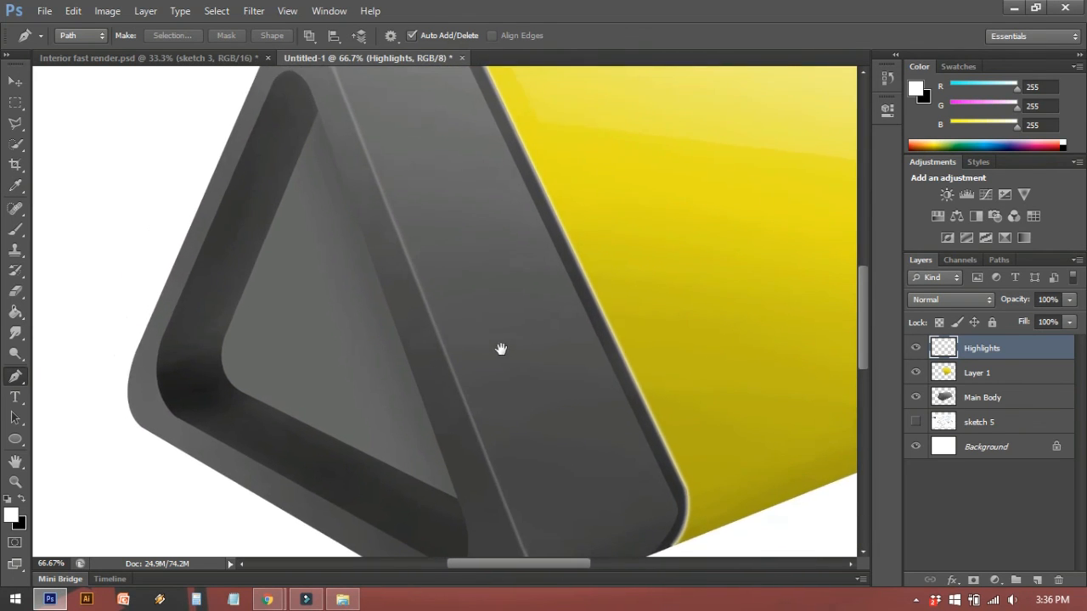
pyautogui.moveTo(287, 87); pyautogui.dragTo(311, 111)
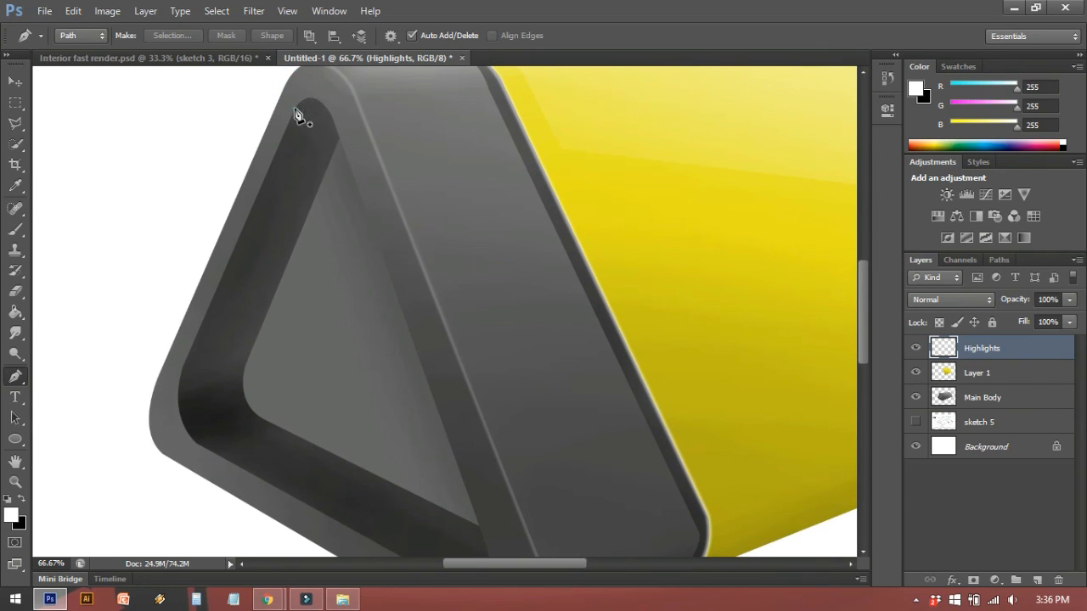
pyautogui.click(294, 109)
pyautogui.click(181, 371)
pyautogui.moveTo(200, 445); pyautogui.dragTo(235, 477)
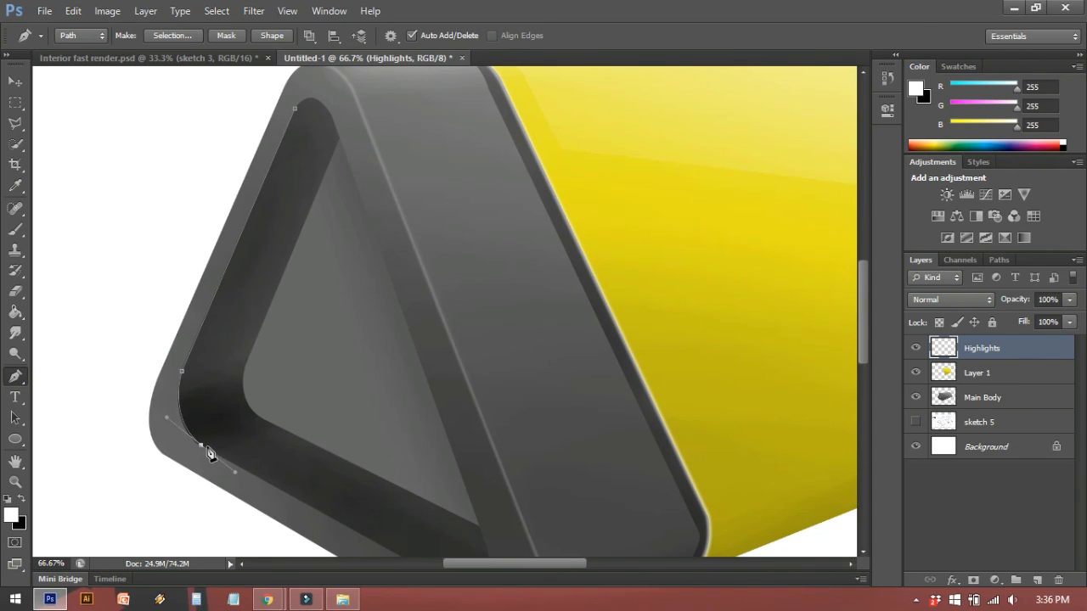
pyautogui.keyDown('alt'); pyautogui.click(201, 447); pyautogui.keyUp('alt')
pyautogui.scroll(-2, 340, 425)
pyautogui.click(438, 507)
# Stroke the recess edge path with the Brush, without simulated pressure, and delete the path
pyautogui.rightClick(275, 362)
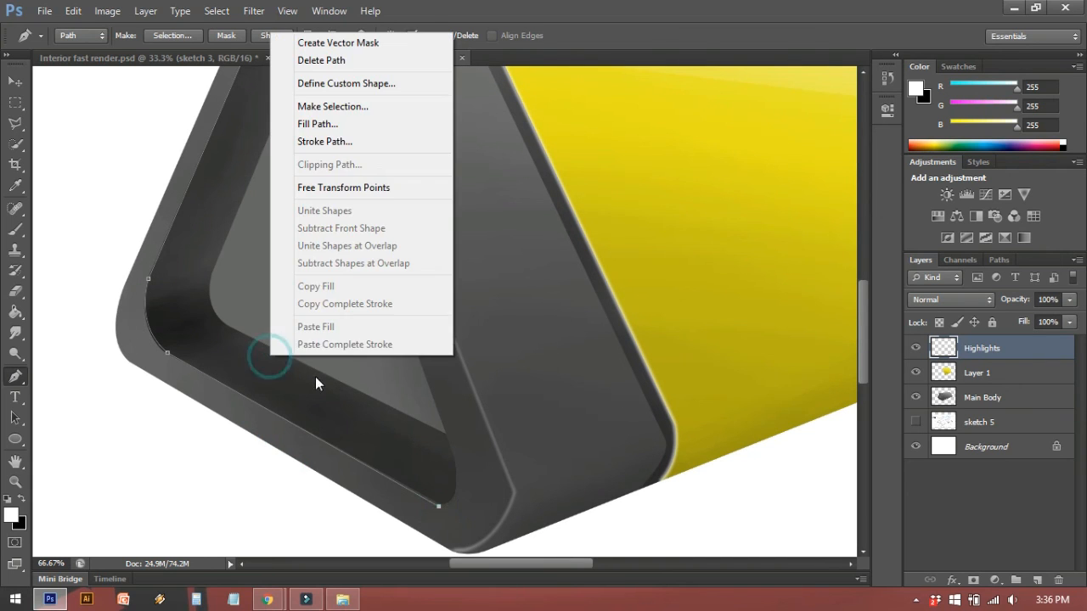
pyautogui.click(355, 141)
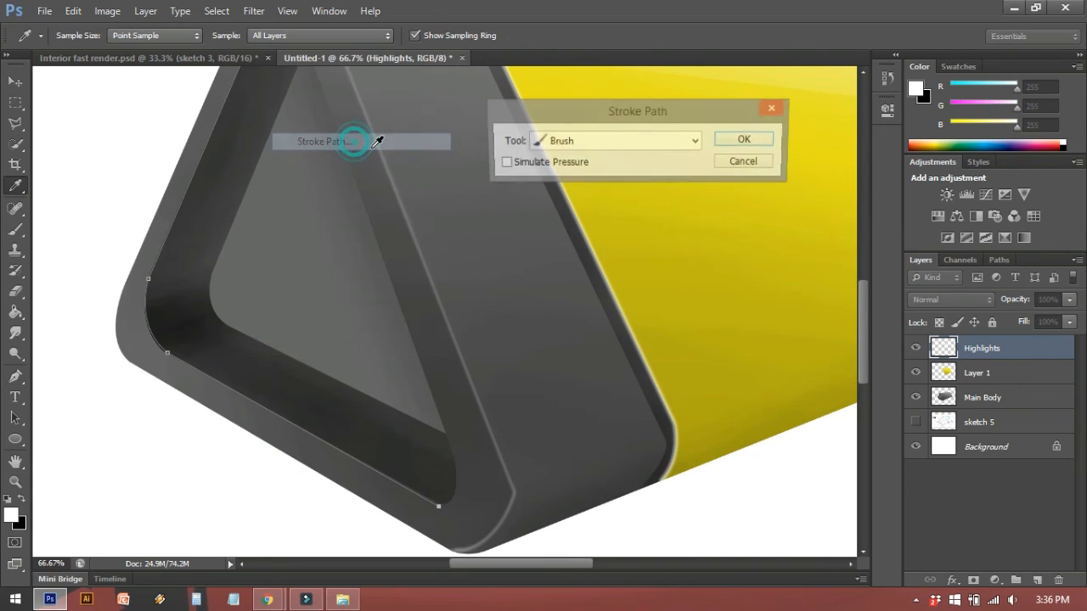
pyautogui.click(737, 141)
pyautogui.rightClick(133, 246)
pyautogui.click(168, 278)
# On the Background layer, draw a closed triangular Pen path from the front cap's lowest corner past the canvas's left edge and back behind the cap
pyautogui.moveTo(175, 279); pyautogui.dragTo(160, 364)
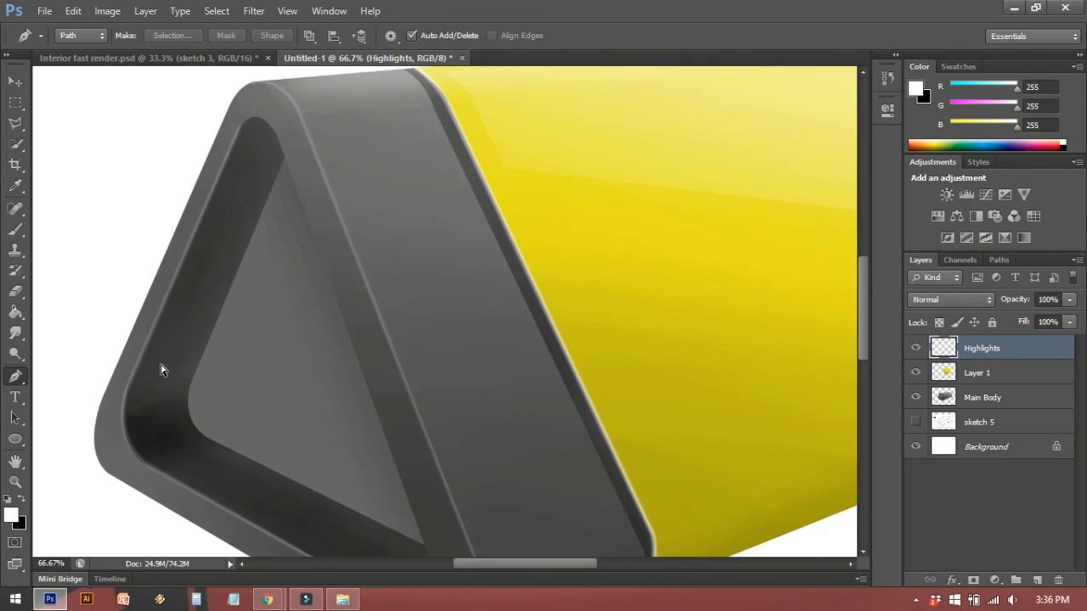
pyautogui.hotkey('ctrl', '-')
pyautogui.hotkey('ctrl', '-')
pyautogui.moveTo(429, 274); pyautogui.dragTo(398, 261)
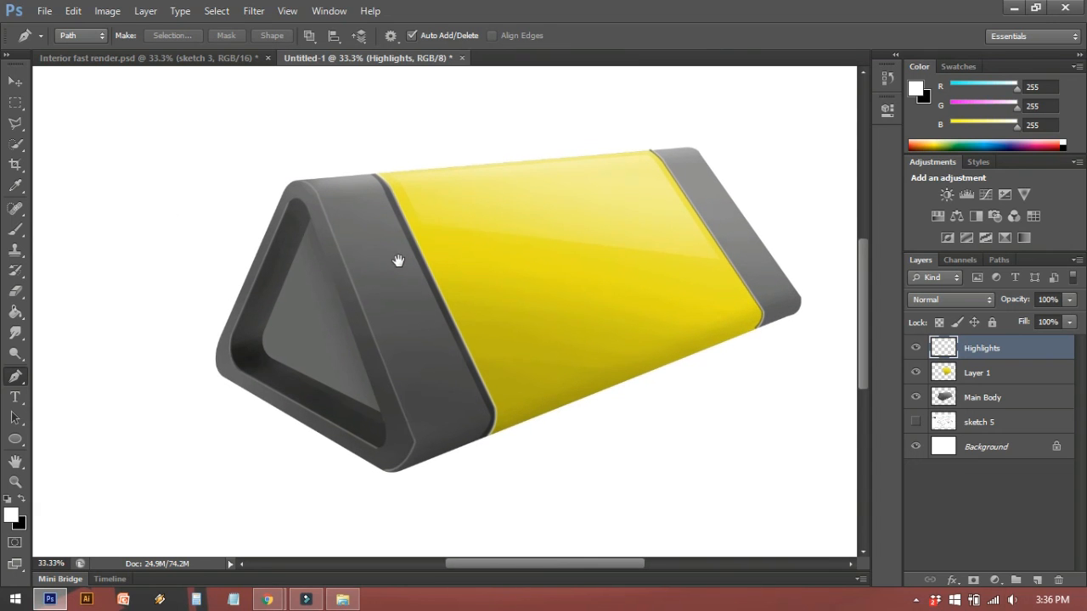
pyautogui.click(982, 447)
pyautogui.moveTo(113, 298)
pyautogui.mouseDown()
pyautogui.moveTo(126, 315)
pyautogui.moveTo(170, 293)
pyautogui.moveTo(128, 282)
pyautogui.mouseUp()
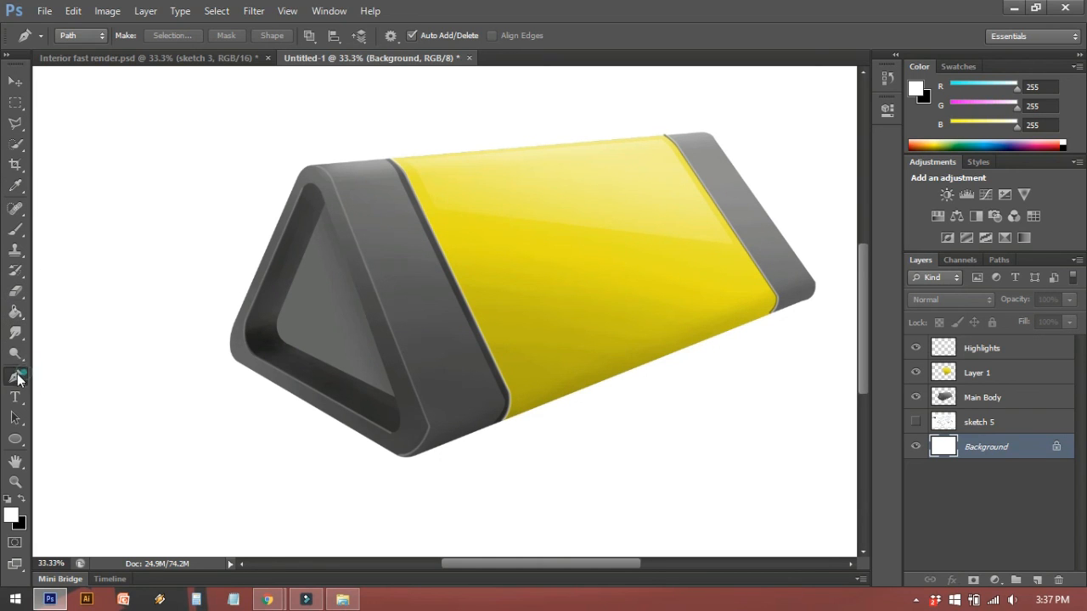
pyautogui.click(397, 457)
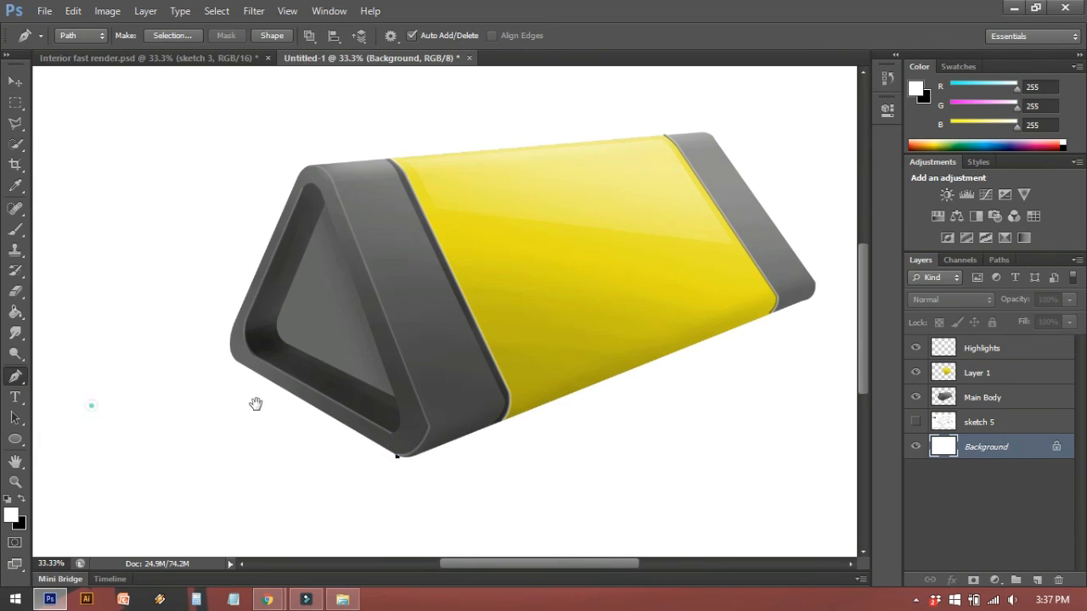
pyautogui.moveTo(89, 407); pyautogui.dragTo(296, 413)
pyautogui.click(162, 384)
pyautogui.moveTo(192, 229); pyautogui.dragTo(161, 261)
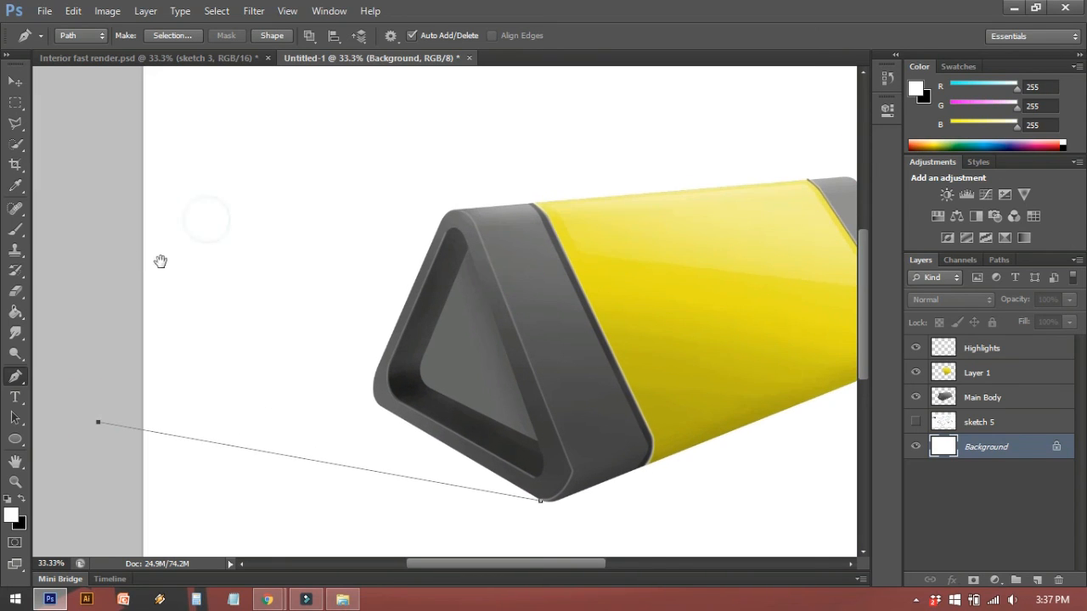
pyautogui.click(512, 262)
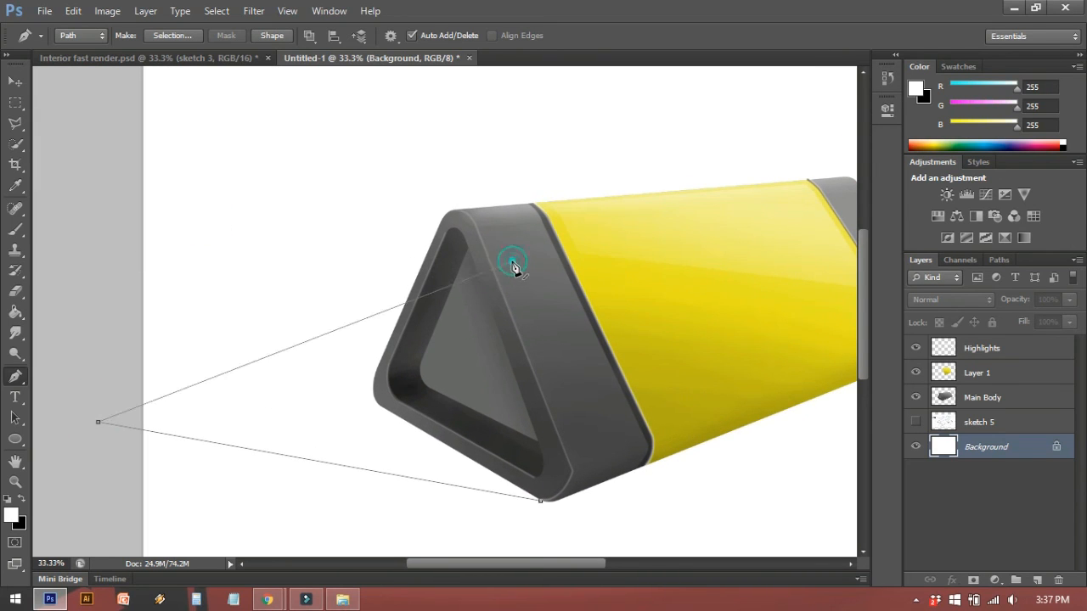
pyautogui.click(541, 502)
# Make a selection from the closed triangular path on the Background layer
pyautogui.moveTo(456, 388); pyautogui.dragTo(311, 388)
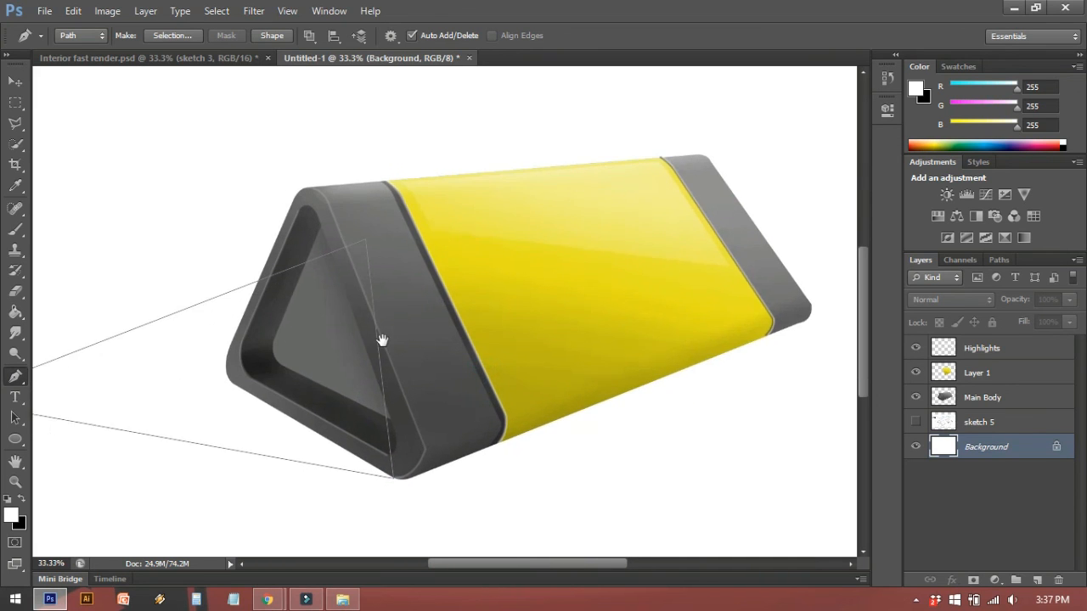
pyautogui.rightClick(250, 297)
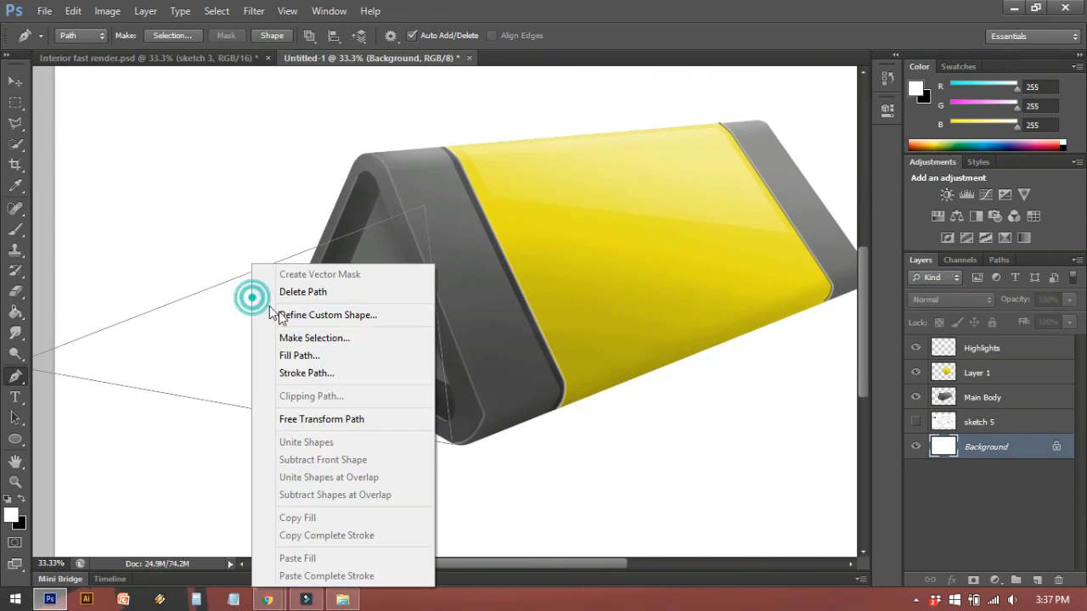
pyautogui.click(321, 336)
pyautogui.click(748, 94)
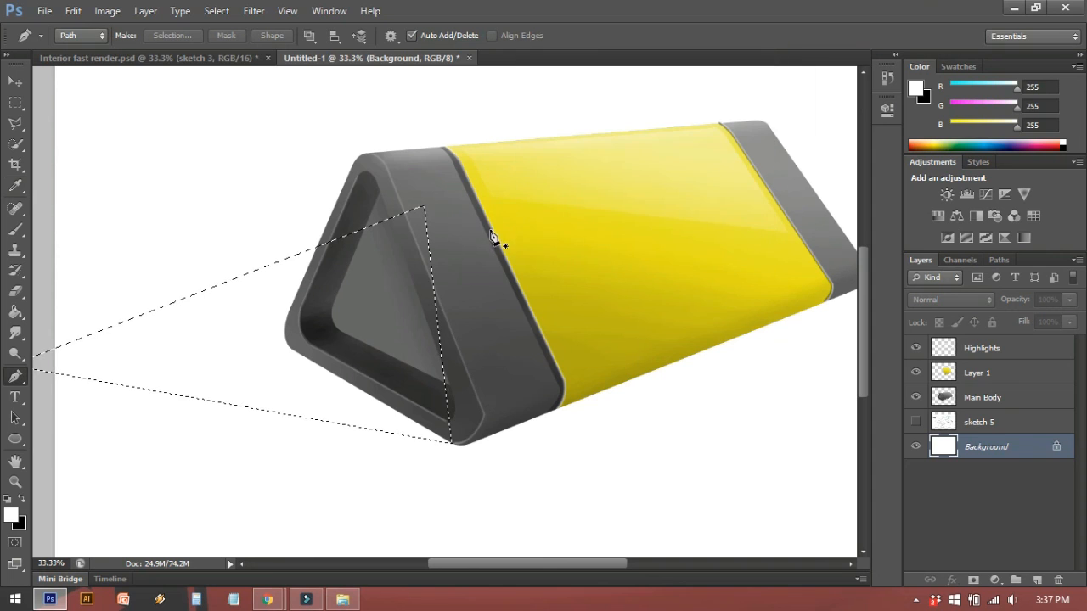
# Paint the ground shadow inside the triangular selection with a soft black 2448 px Brush at 23% opacity, and deselect
pyautogui.click(21, 499)
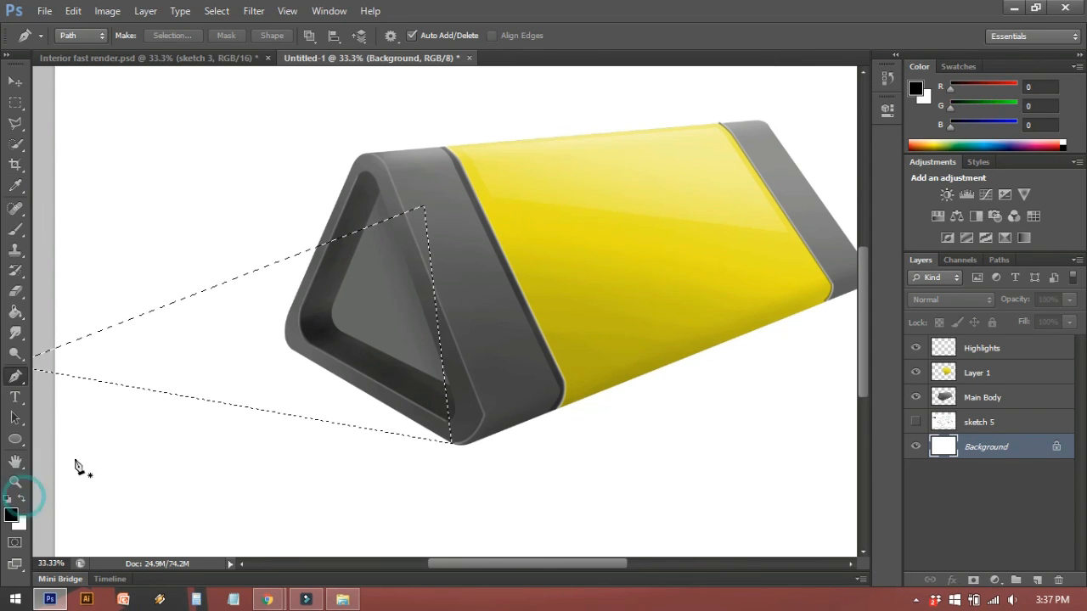
pyautogui.press('b')
pyautogui.rightClick(145, 289)
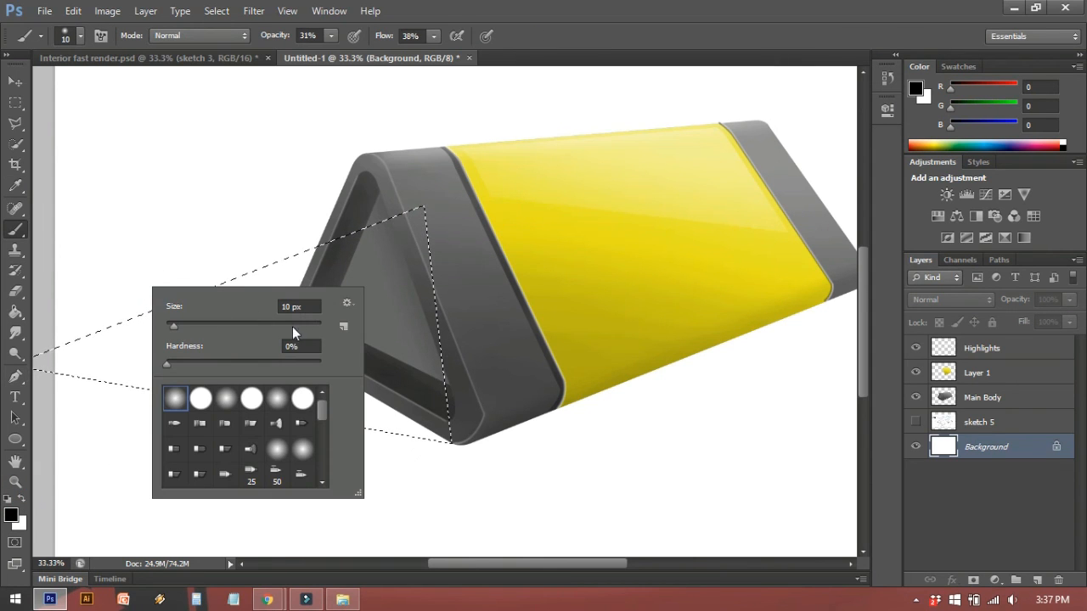
pyautogui.click(293, 325)
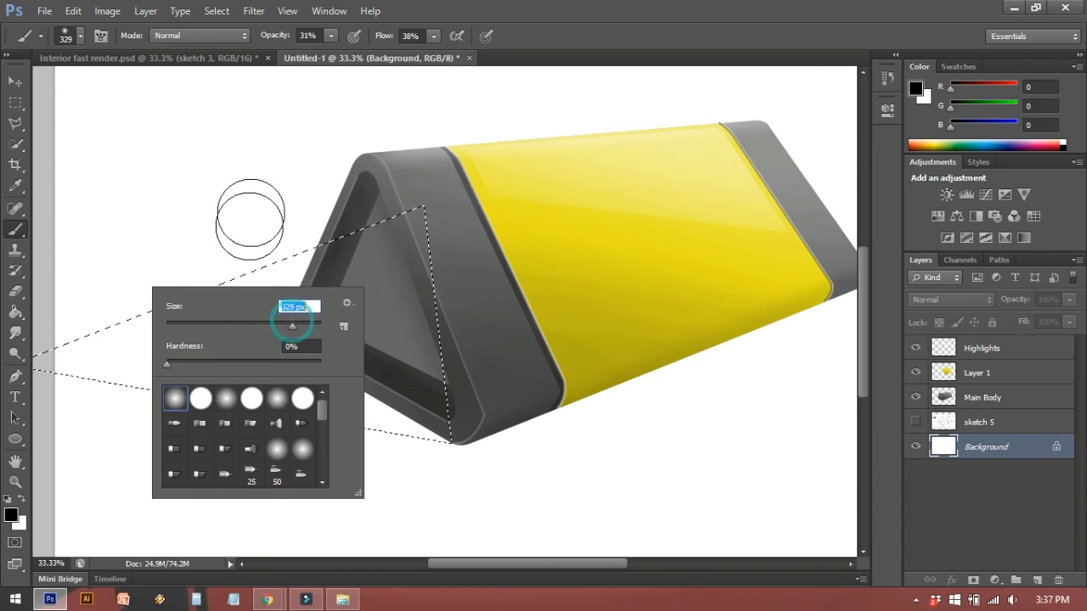
pyautogui.click(312, 324)
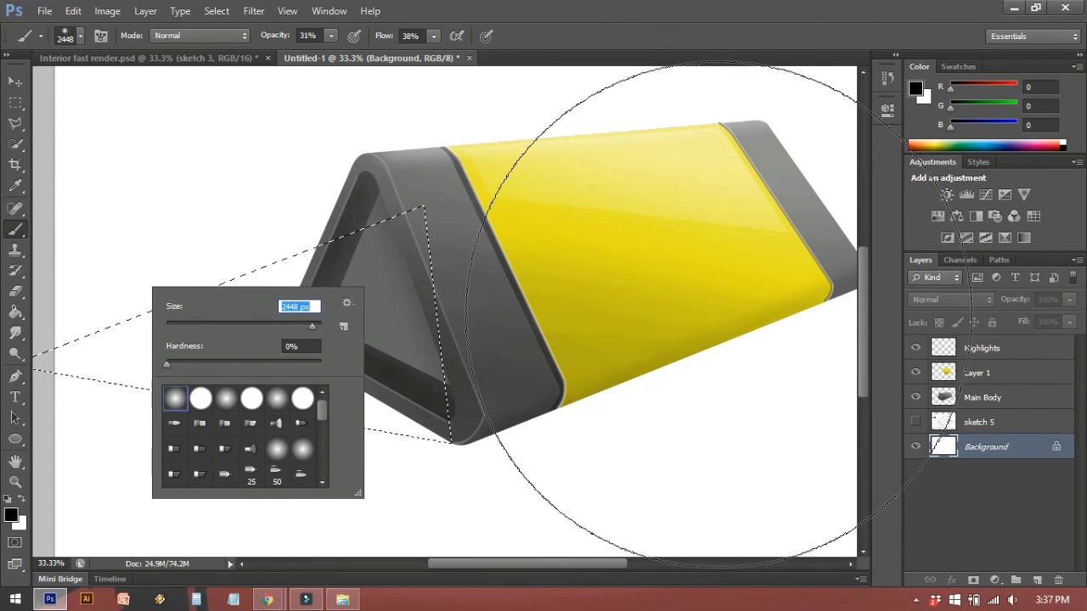
pyautogui.click(719, 314)
pyautogui.moveTo(331, 35); pyautogui.dragTo(323, 53)
pyautogui.moveTo(472, 280)
pyautogui.mouseDown()
pyautogui.moveTo(402, 439)
pyautogui.moveTo(525, 353)
pyautogui.moveTo(468, 450)
pyautogui.moveTo(603, 418)
pyautogui.moveTo(358, 500)
pyautogui.moveTo(592, 447)
pyautogui.moveTo(634, 422)
pyautogui.moveTo(579, 459)
pyautogui.moveTo(562, 441)
pyautogui.moveTo(630, 362)
pyautogui.moveTo(533, 434)
pyautogui.moveTo(600, 386)
pyautogui.moveTo(592, 371)
pyautogui.moveTo(281, 471)
pyautogui.moveTo(445, 440)
pyautogui.mouseUp()
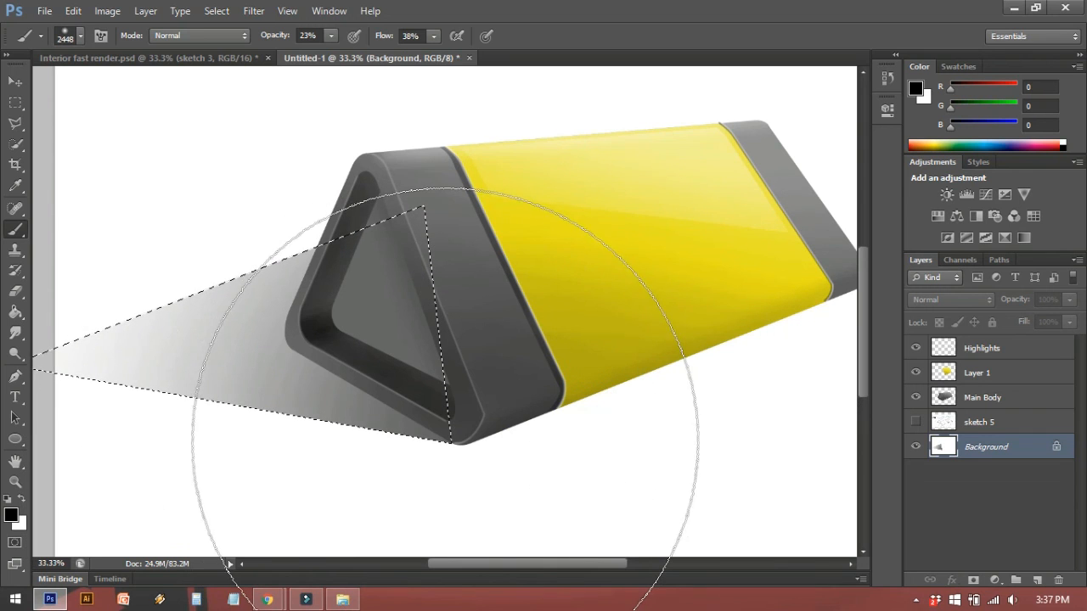
pyautogui.press('l')
pyautogui.click(263, 389)
# Select a rectangular area of the Background layer from above the yellow panel's front end to near the canvas's right edge, reaching behind the rear cap
pyautogui.moveTo(302, 395); pyautogui.dragTo(333, 424)
pyautogui.moveTo(366, 432); pyautogui.dragTo(323, 439)
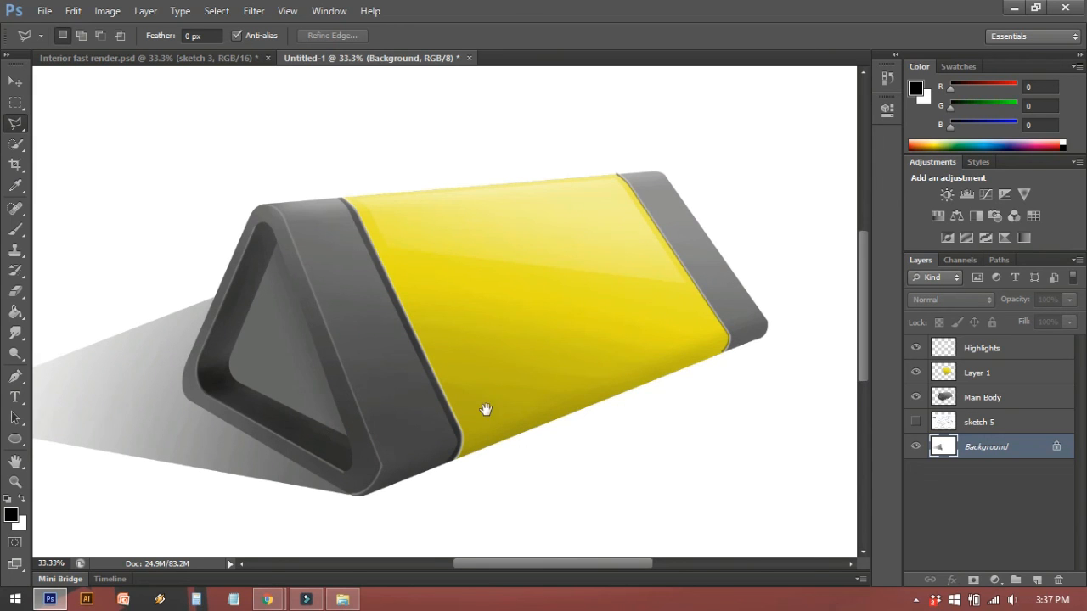
pyautogui.moveTo(488, 408); pyautogui.dragTo(428, 413)
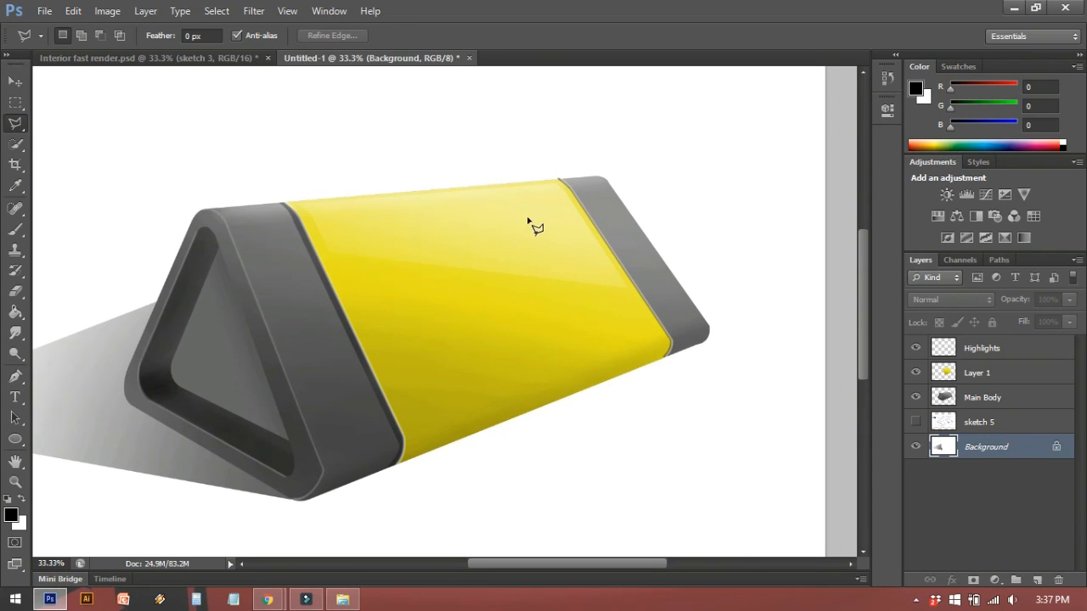
pyautogui.hotkey('ctrl', '-')
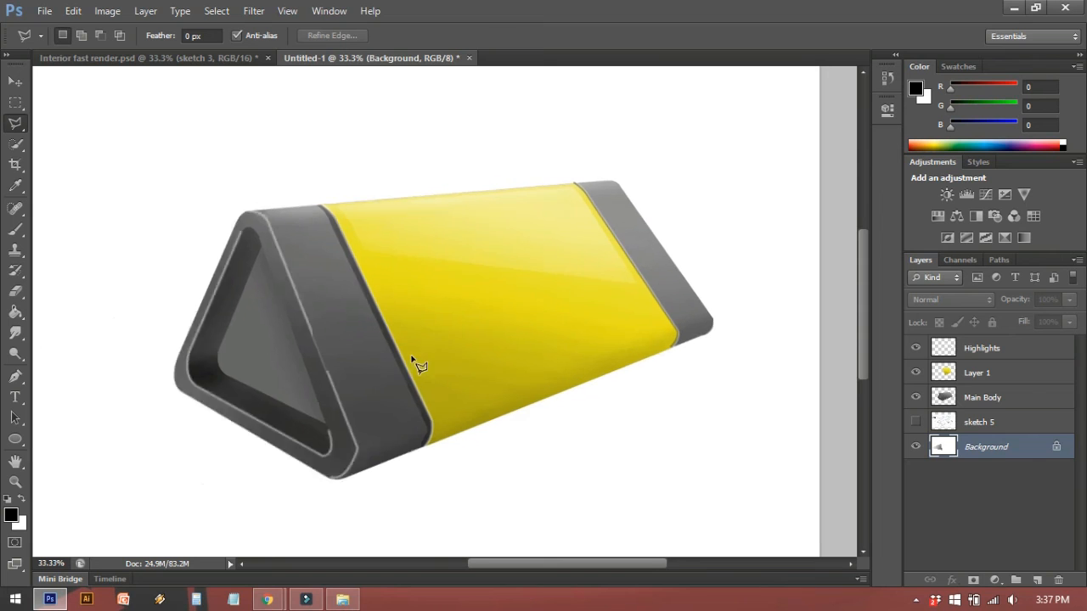
pyautogui.moveTo(471, 326); pyautogui.dragTo(450, 341)
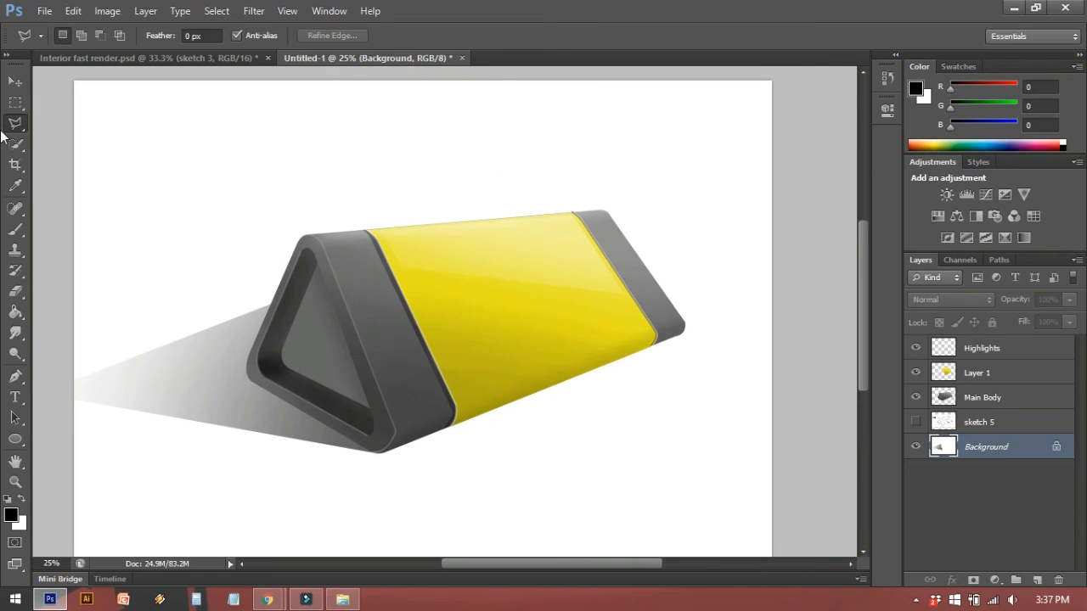
pyautogui.click(16, 102)
pyautogui.moveTo(368, 93); pyautogui.dragTo(762, 276)
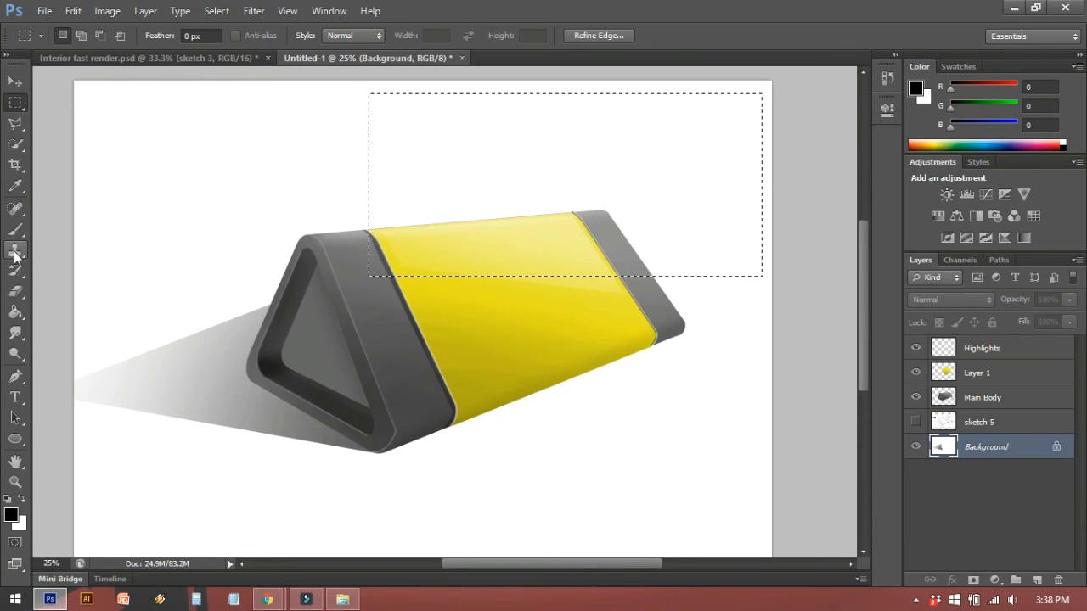
# Choose the Gradient tool and set the foreground color to magenta cc00cc and the background color to bright red
pyautogui.click(16, 293)
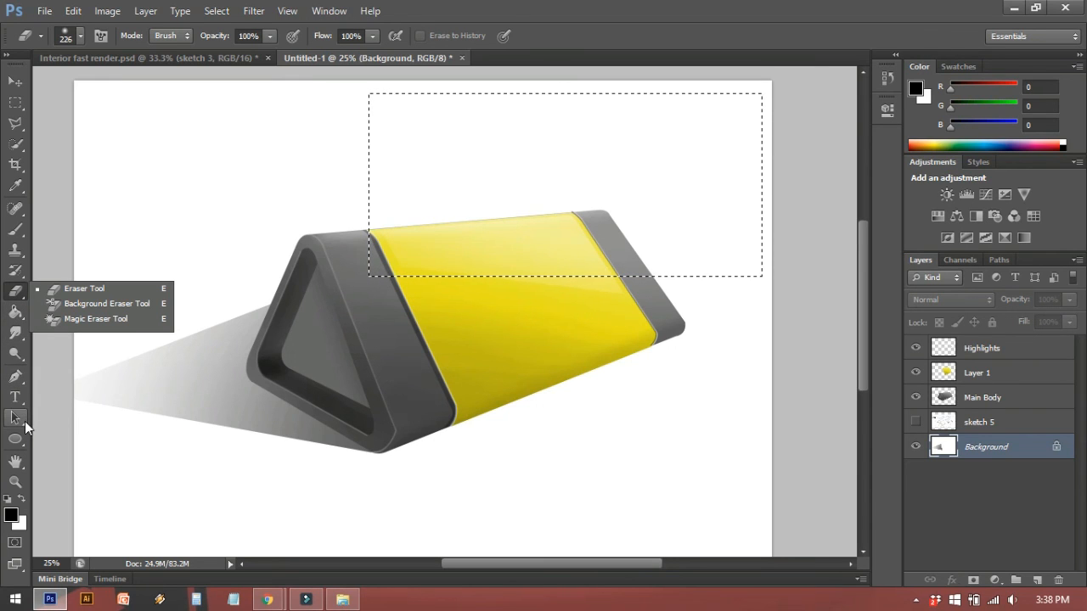
pyautogui.click(12, 314)
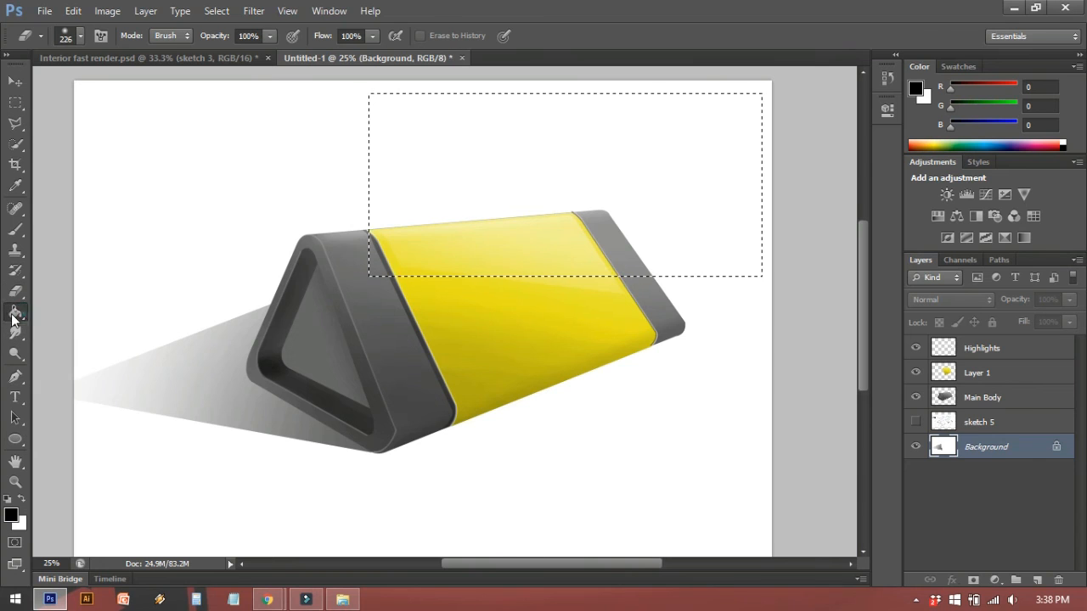
pyautogui.rightClick(11, 314)
pyautogui.click(72, 309)
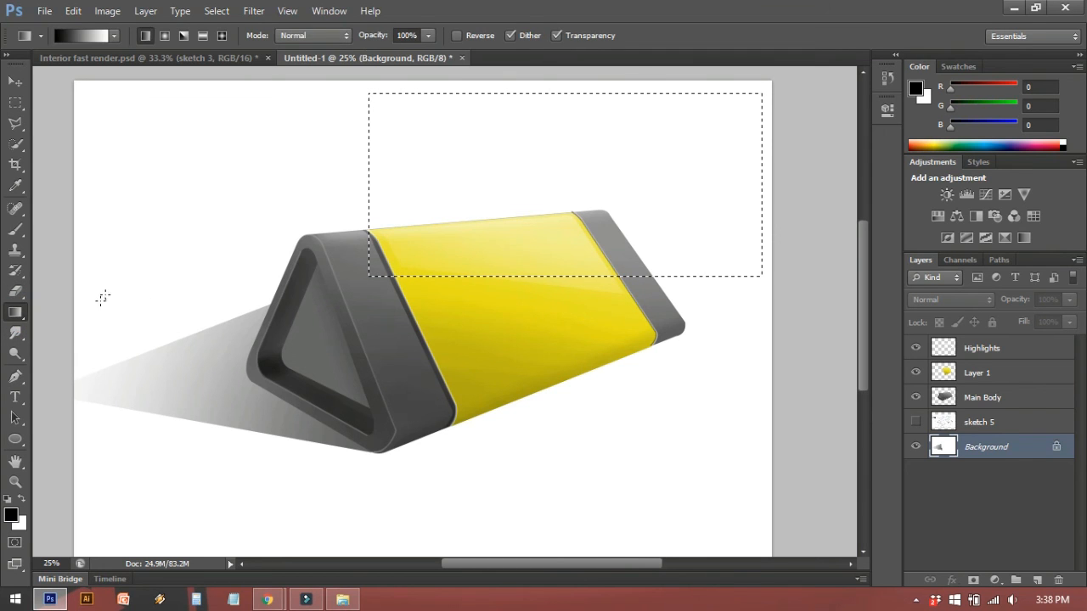
pyautogui.click(10, 514)
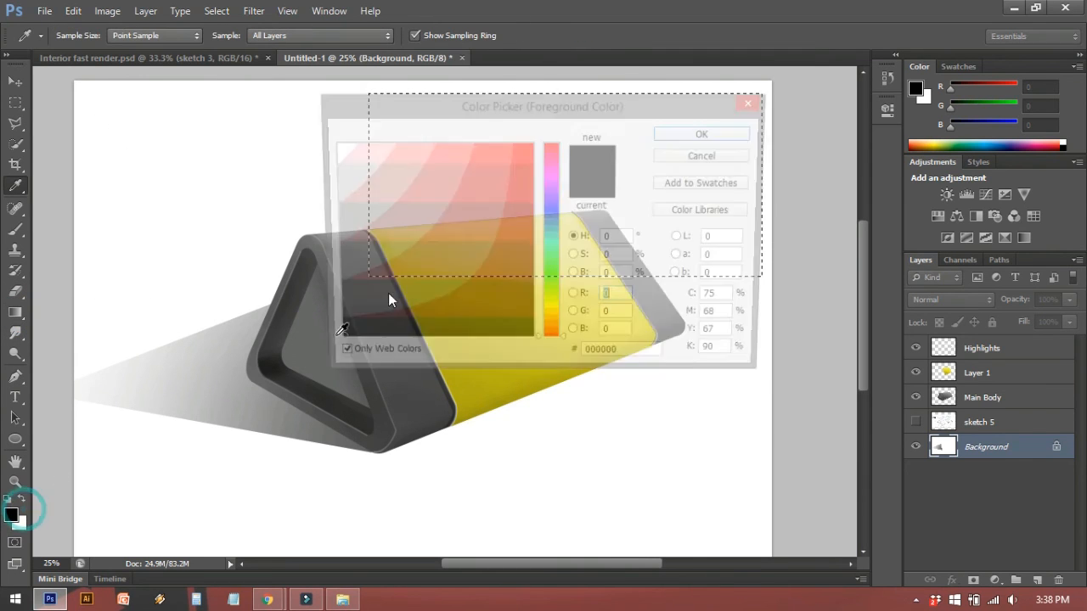
pyautogui.click(551, 177)
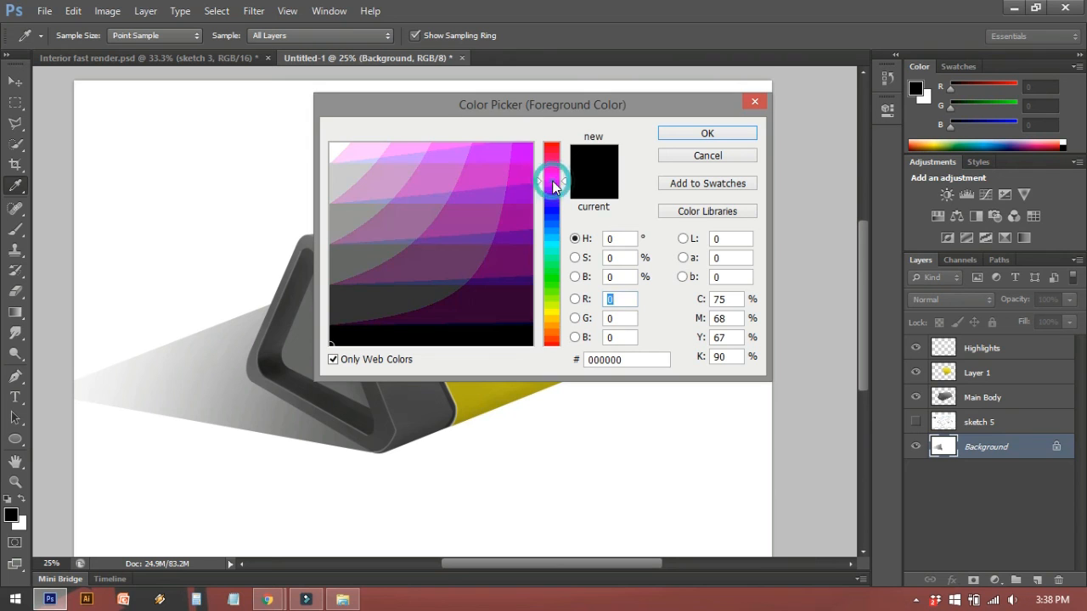
pyautogui.click(518, 169)
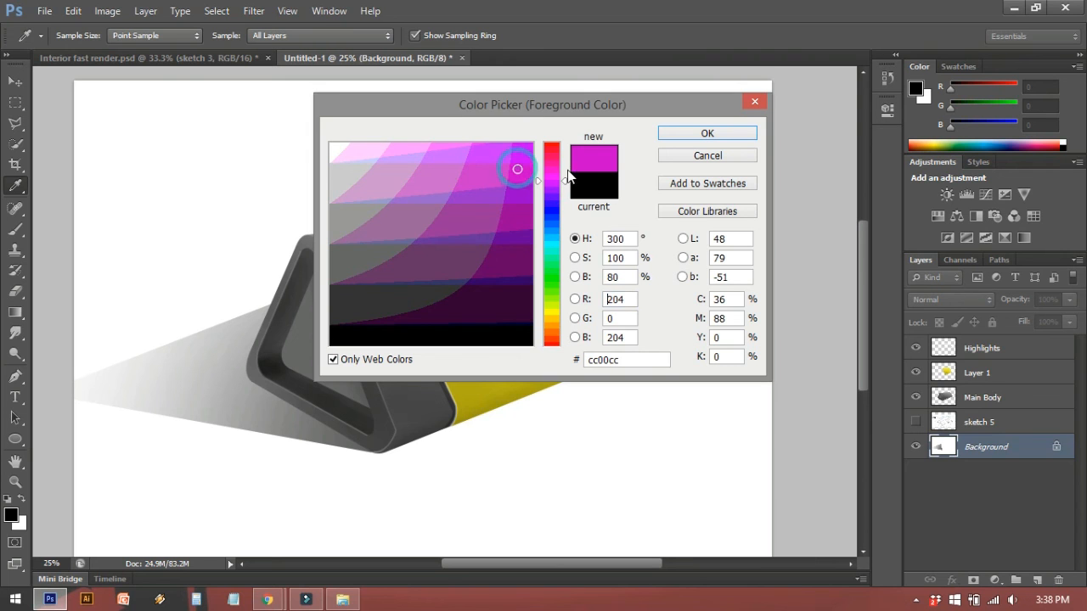
pyautogui.click(677, 138)
pyautogui.click(17, 530)
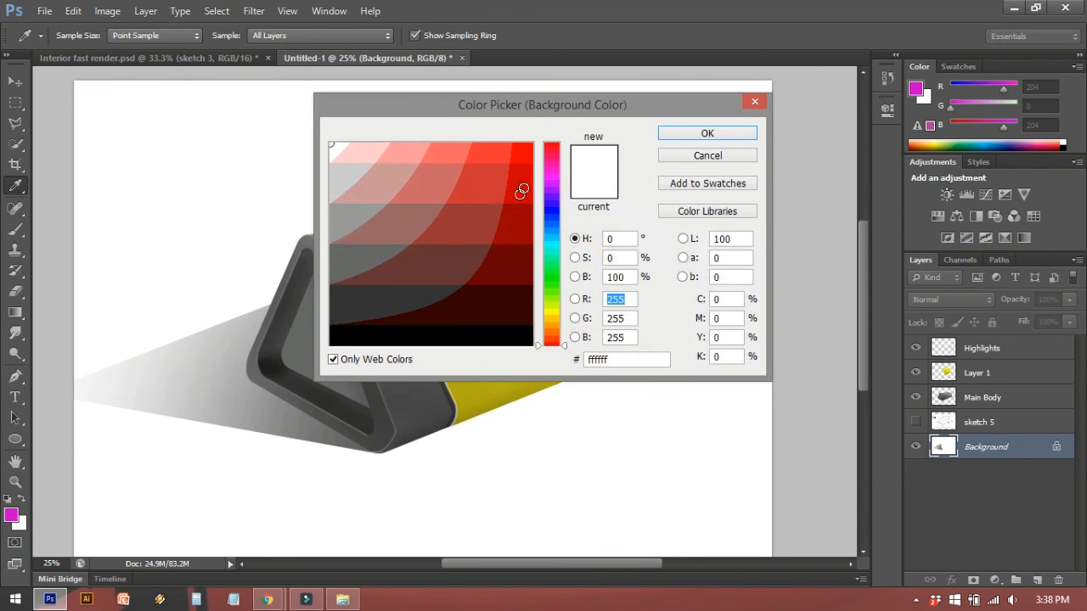
pyautogui.click(527, 161)
pyautogui.click(688, 138)
# Fill the rectangular selection with a linear magenta-to-red gradient running diagonally from its lower-left corner to beyond its upper-right corner, and deselect
pyautogui.moveTo(339, 175); pyautogui.dragTo(661, 254)
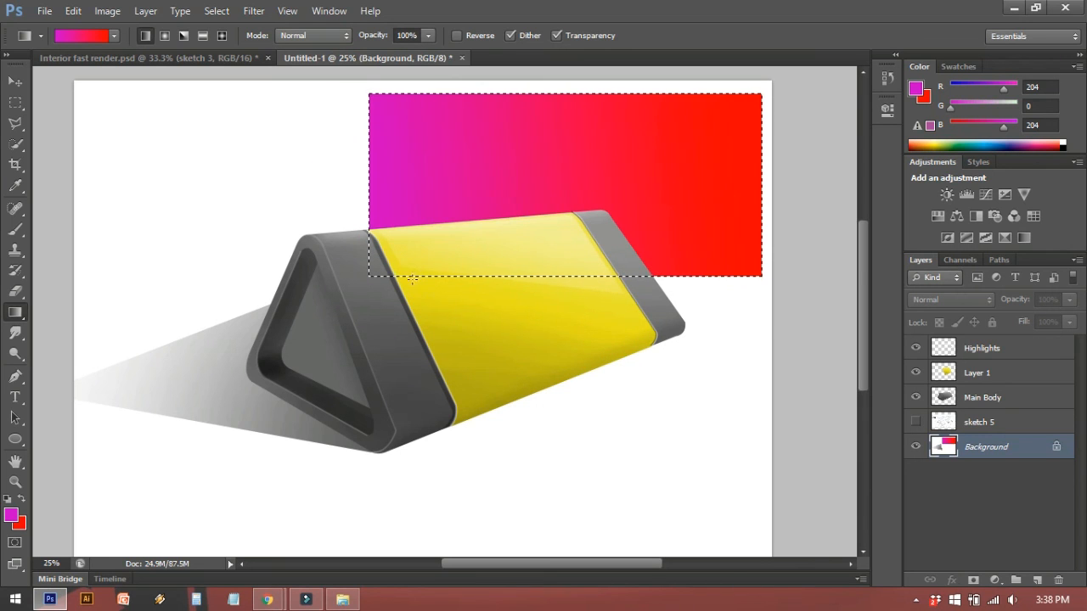
pyautogui.moveTo(413, 266); pyautogui.dragTo(797, 136)
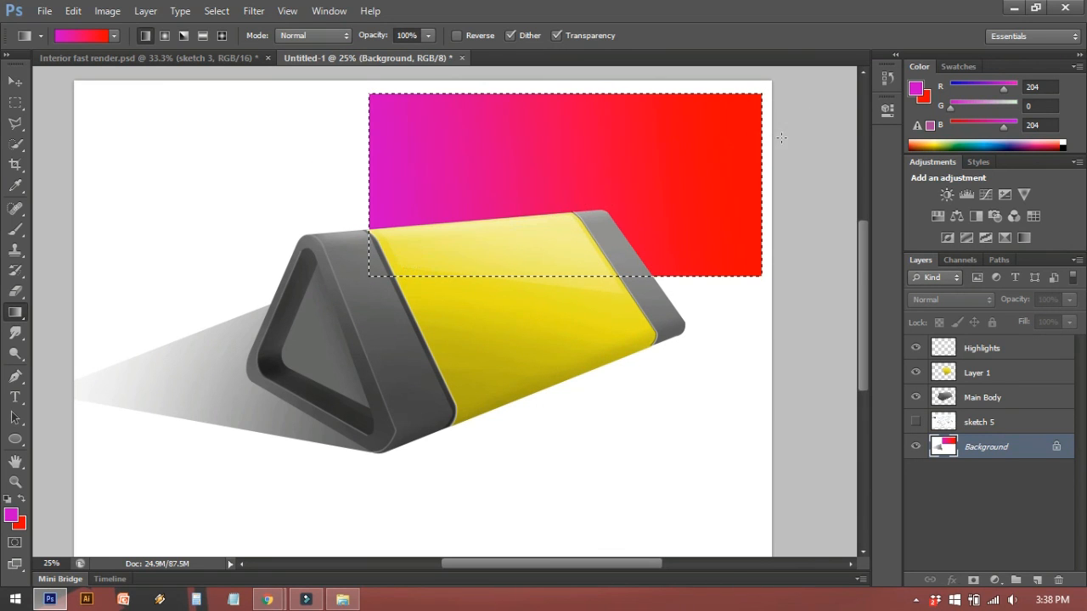
pyautogui.moveTo(374, 280); pyautogui.dragTo(801, 77)
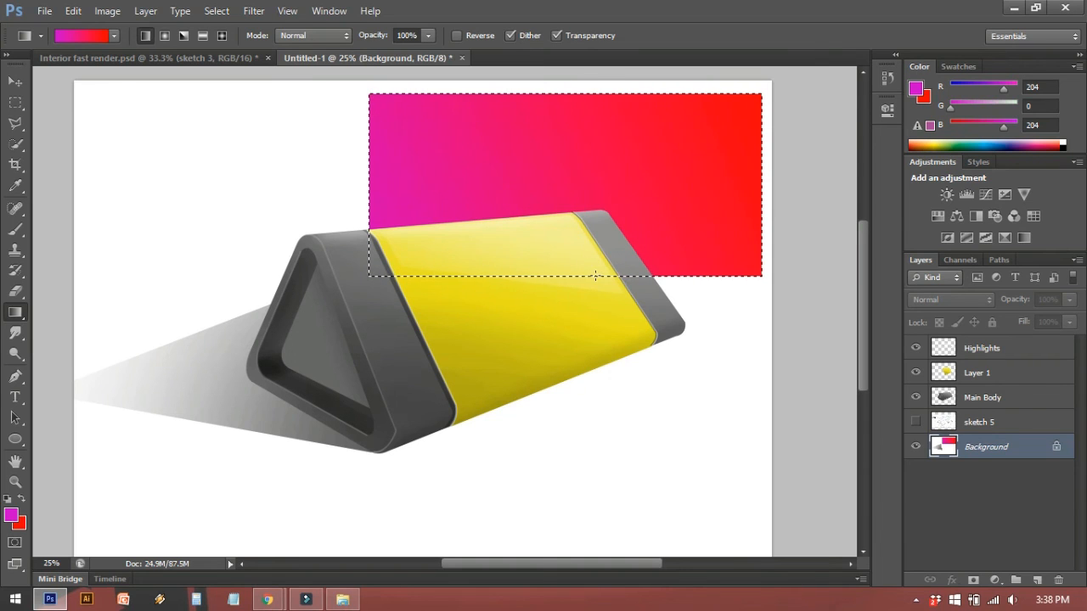
pyautogui.press('v')
pyautogui.click(310, 208)
pyautogui.press('l')
pyautogui.click(507, 184)
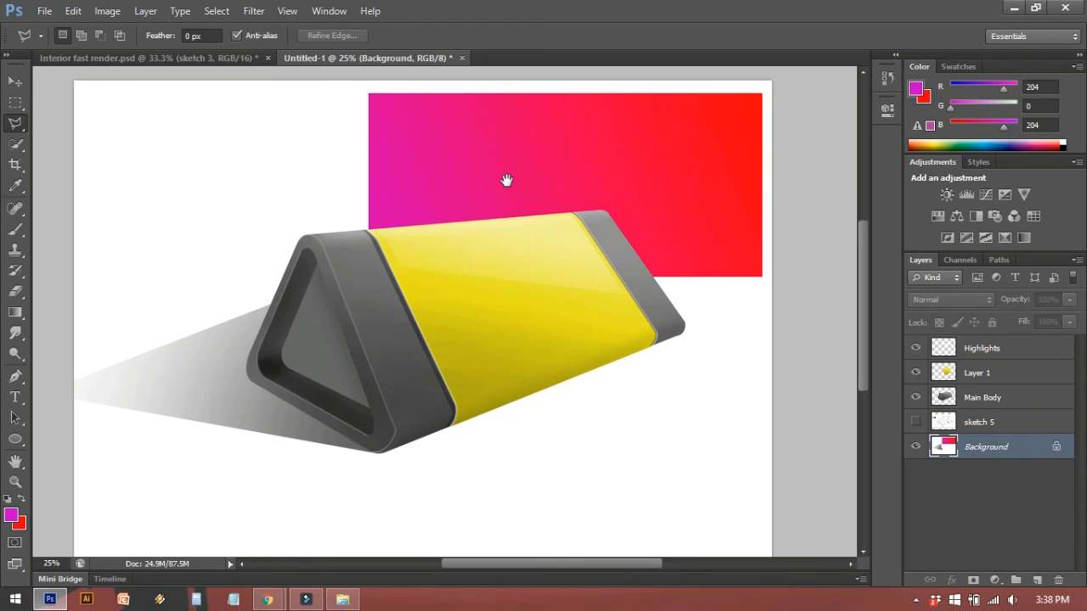
pyautogui.moveTo(506, 180); pyautogui.dragTo(521, 213)
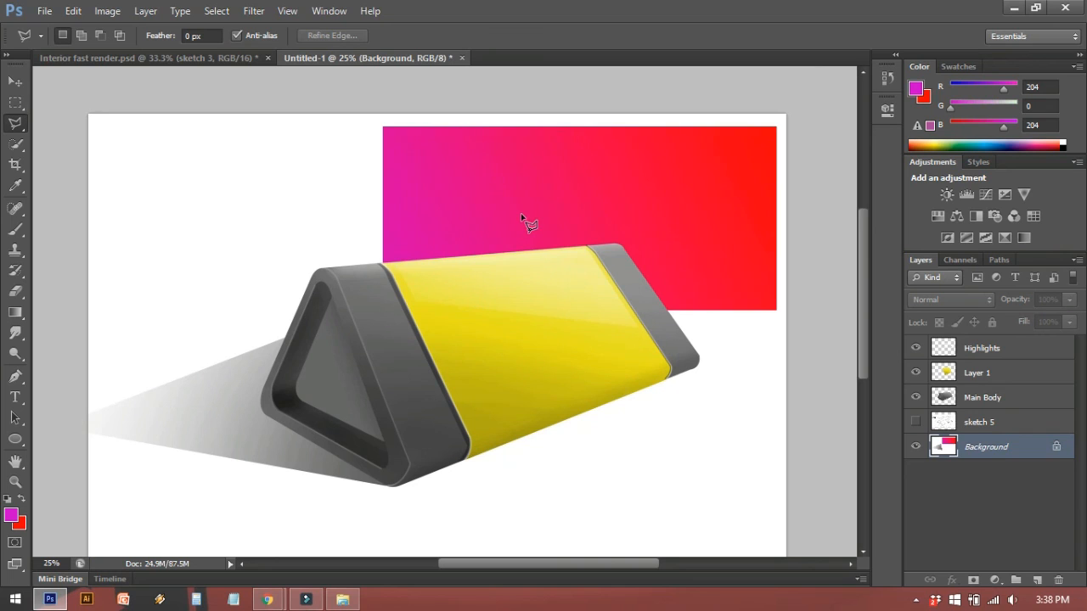